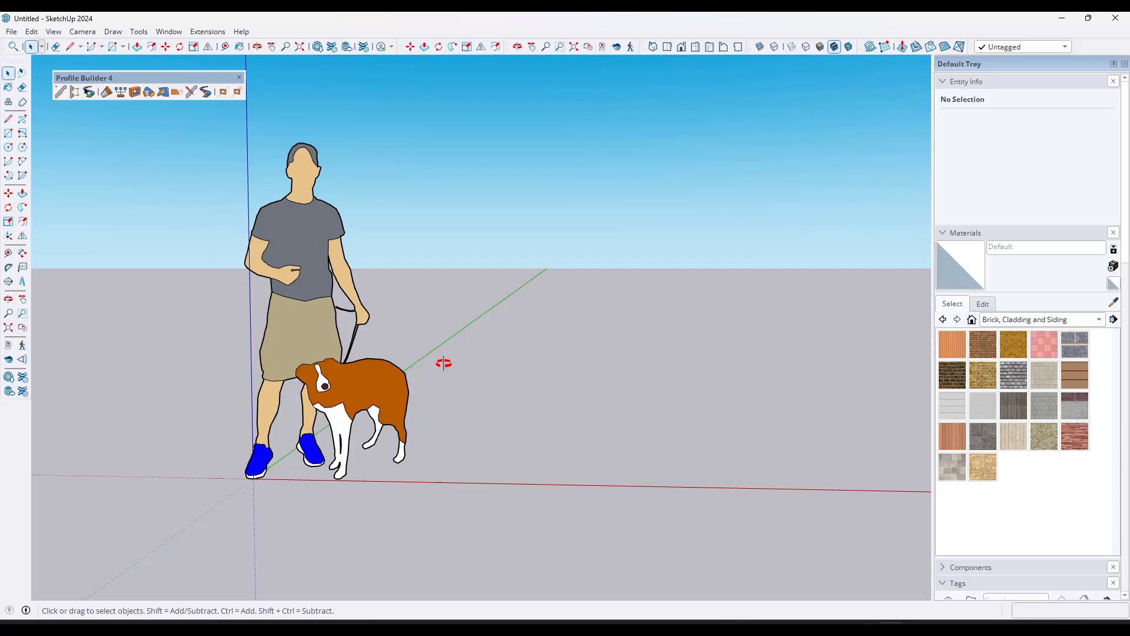
pyautogui.moveTo(443, 361); pyautogui.dragTo(420, 370, button='middle')
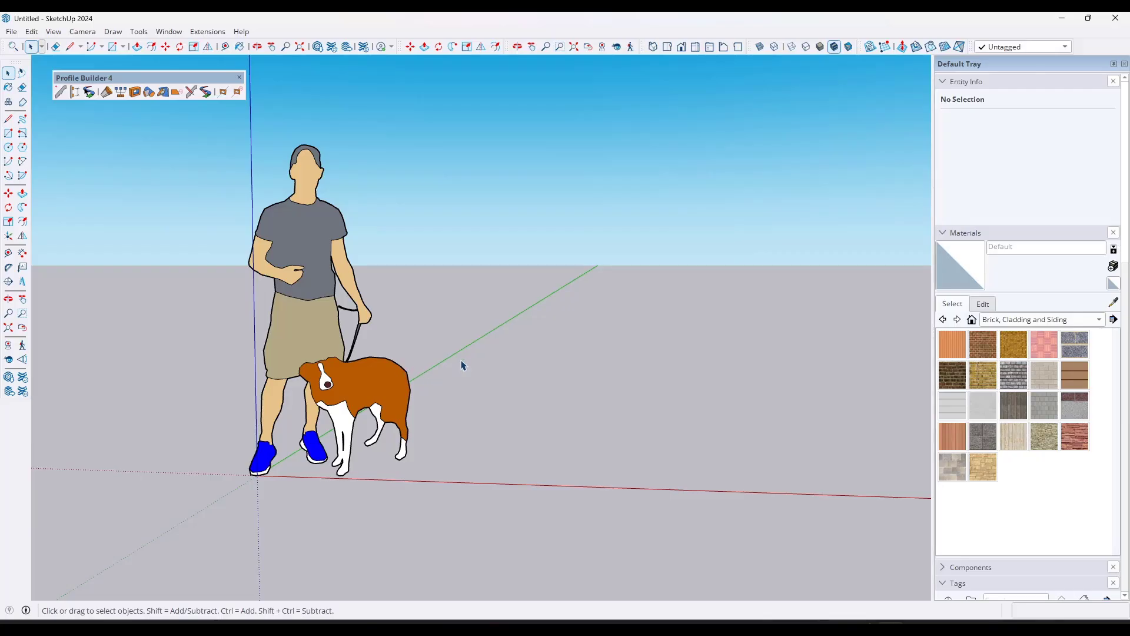
pyautogui.moveTo(418, 346)
pyautogui.mouseDown(button='middle')
pyautogui.moveTo(404, 353)
pyautogui.moveTo(452, 361)
pyautogui.mouseUp(button='middle')
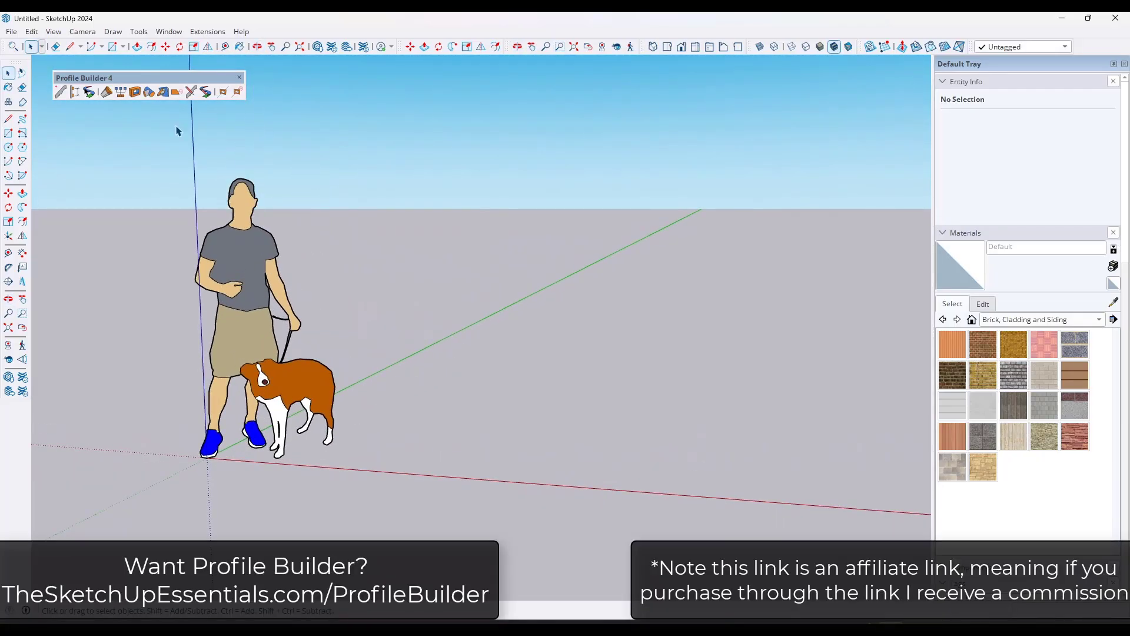
pyautogui.moveTo(116, 79); pyautogui.dragTo(108, 72)
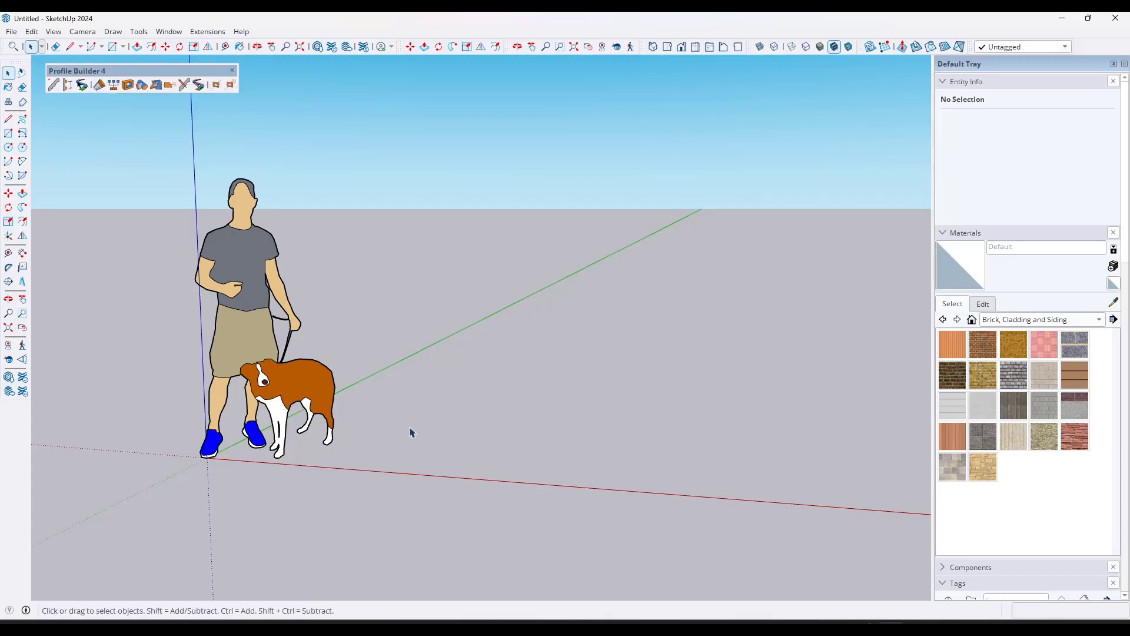
# Step: Draw a vertical rectangle of about 1.08 ft² beside the dog, near the red axis
pyautogui.press('r')
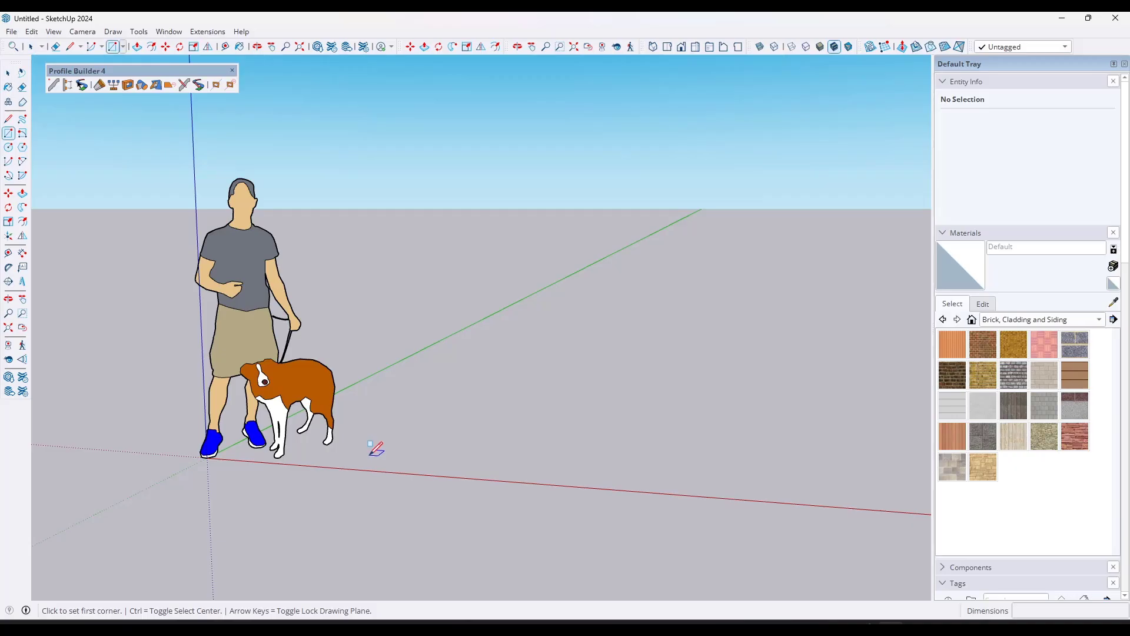
pyautogui.click(363, 463)
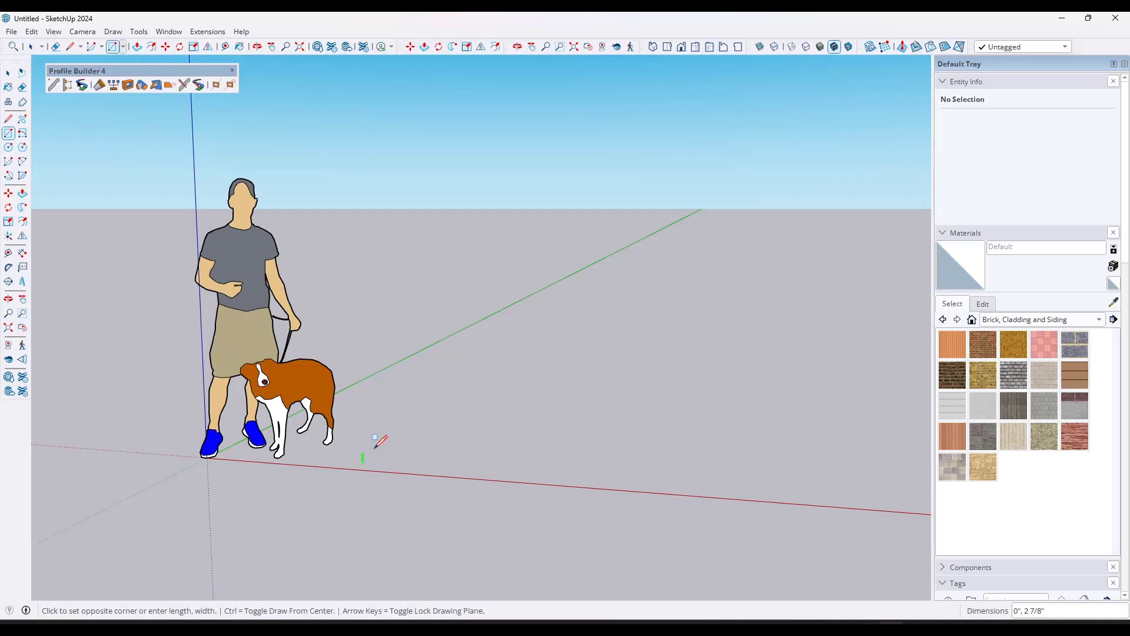
pyautogui.click(408, 414)
pyautogui.press('space')
pyautogui.scroll(1, 434, 439)
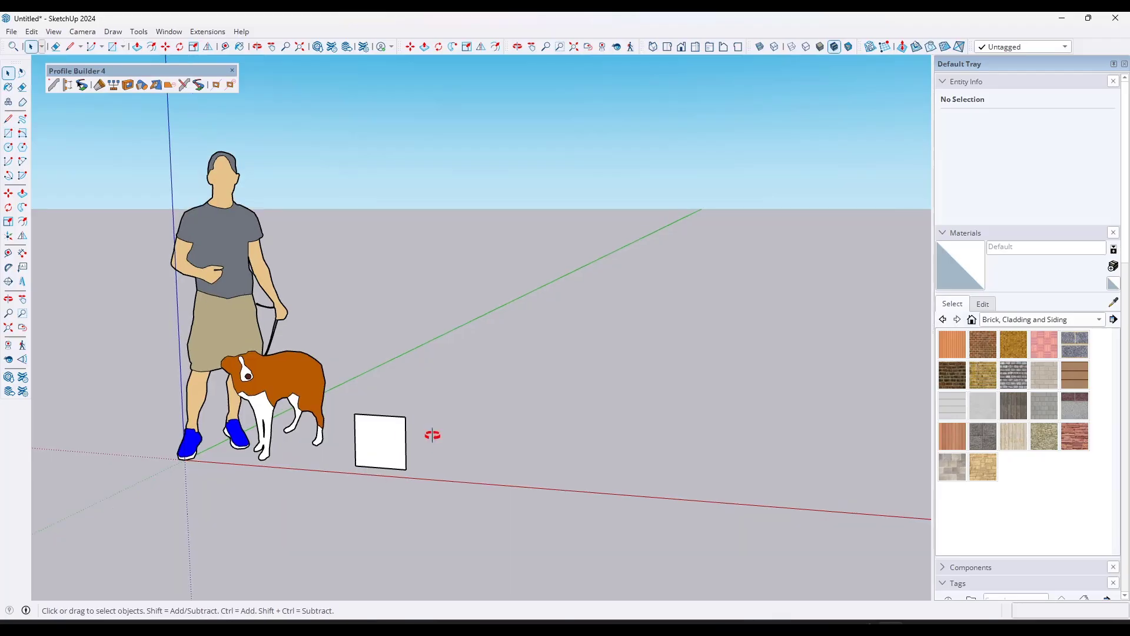
pyautogui.scroll(3, 397, 445)
pyautogui.moveTo(433, 435); pyautogui.dragTo(348, 404, button='middle')
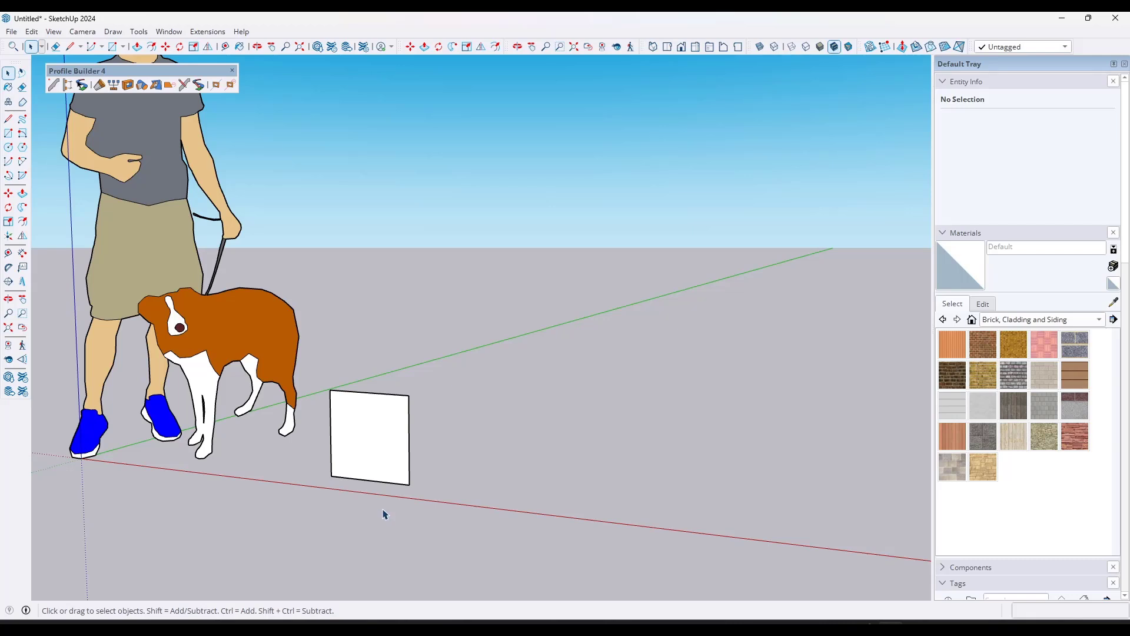
# Step: Push/Pull the vertical rectangle back about 1' 10" into a box
pyautogui.press('p')
pyautogui.click(378, 436)
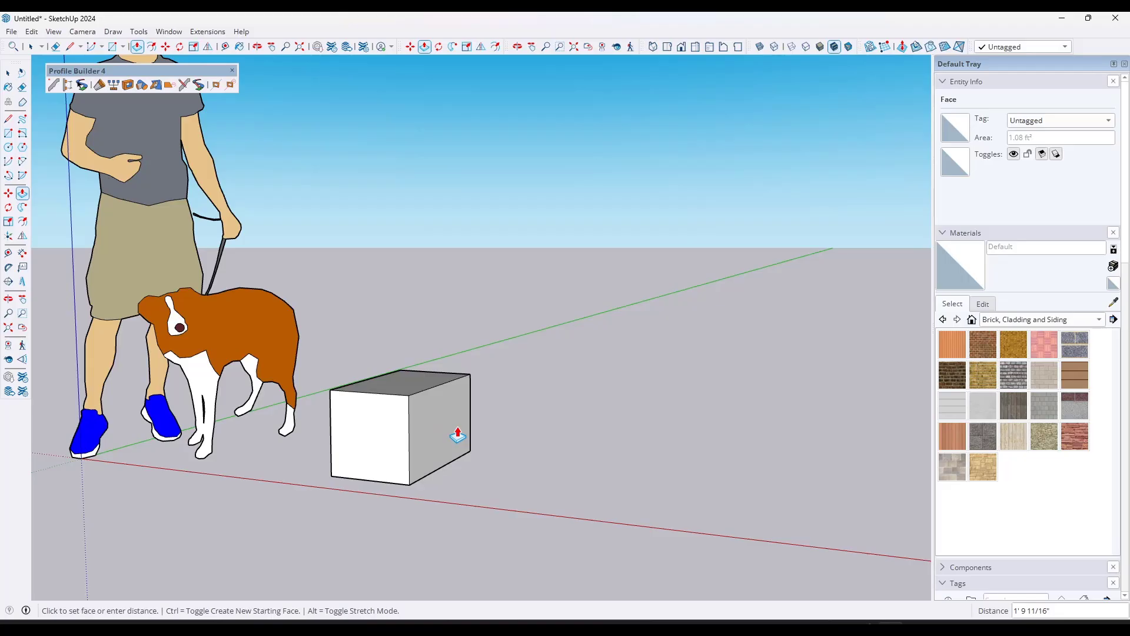
pyautogui.click(458, 435)
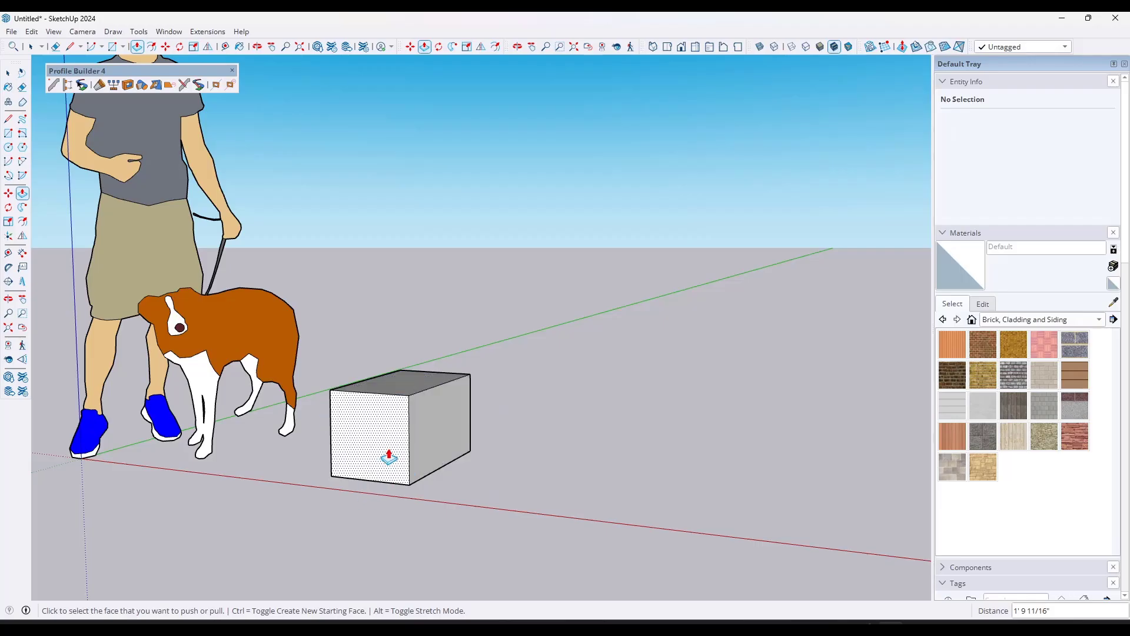
# Step: Draw a connected zigzag path of three line segments, about 20' long in total, on the ground beside the box
pyautogui.scroll(-3, 343, 398)
pyautogui.moveTo(519, 368); pyautogui.dragTo(473, 437, button='middle')
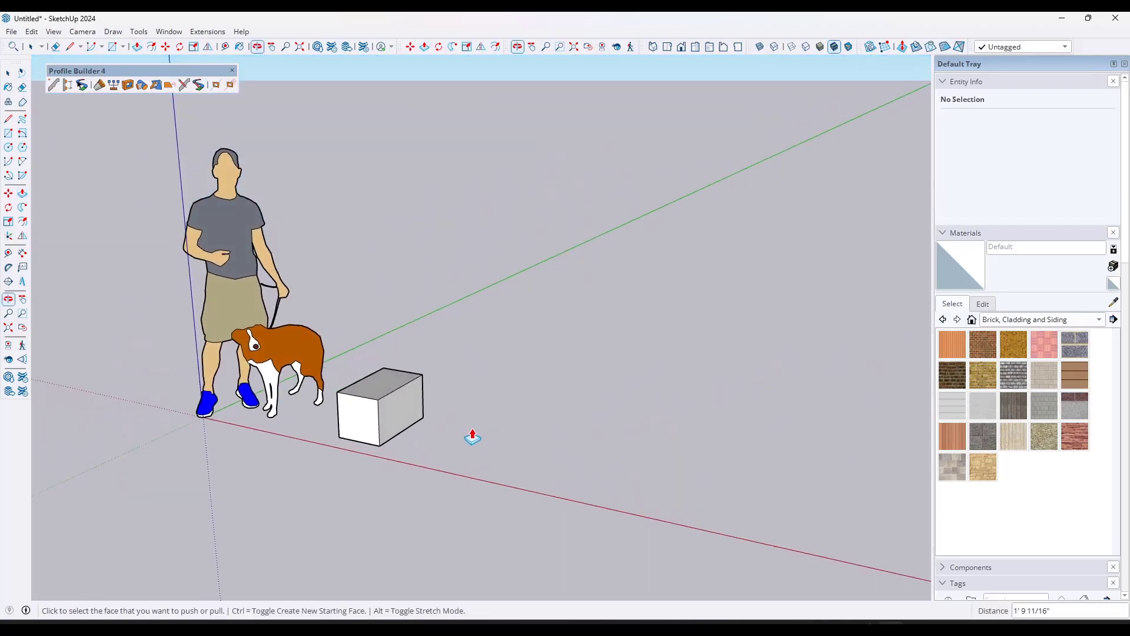
pyautogui.scroll(-3, 432, 377)
pyautogui.moveTo(431, 375); pyautogui.dragTo(452, 432, button='middle')
pyautogui.press('space')
pyautogui.press('l')
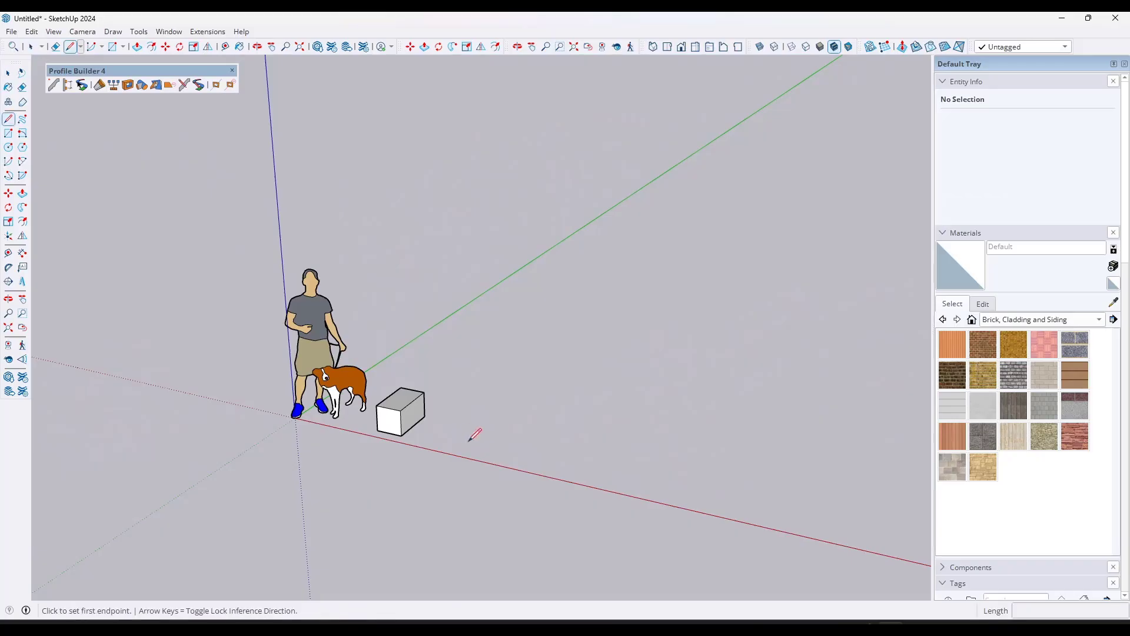
pyautogui.click(468, 442)
pyautogui.click(547, 364)
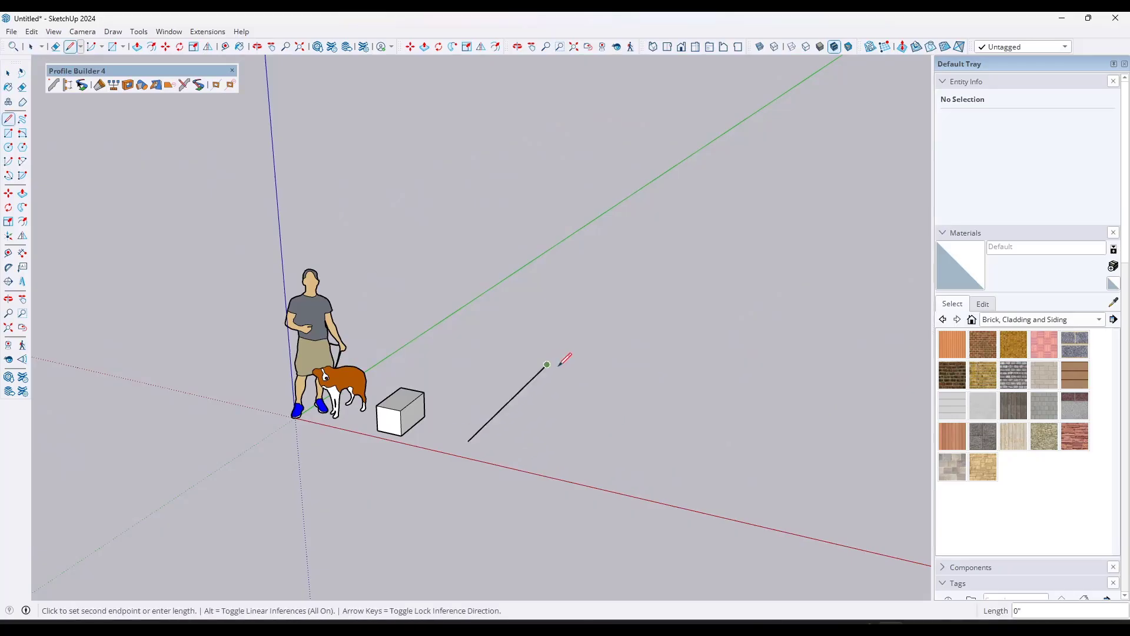
pyautogui.click(641, 381)
pyautogui.click(682, 324)
pyautogui.press('space')
# Step: Draw a vertical rectangle of about 2' by 1' 8", centred on the start point of the zigzag path
pyautogui.press('r')
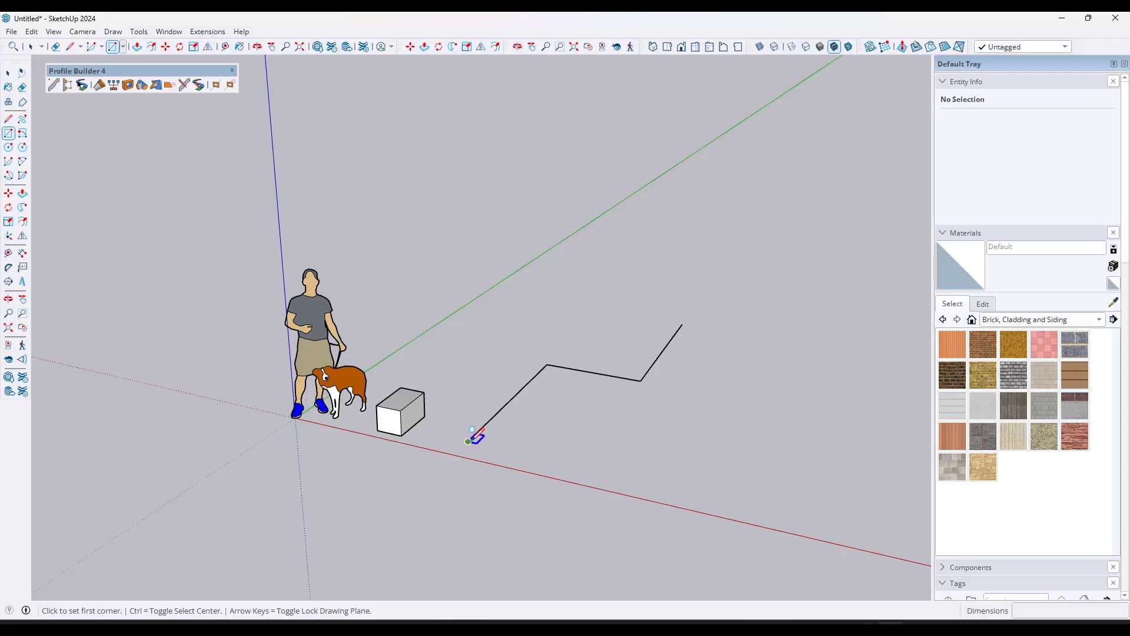
pyautogui.press('ctrl')
pyautogui.click(468, 441)
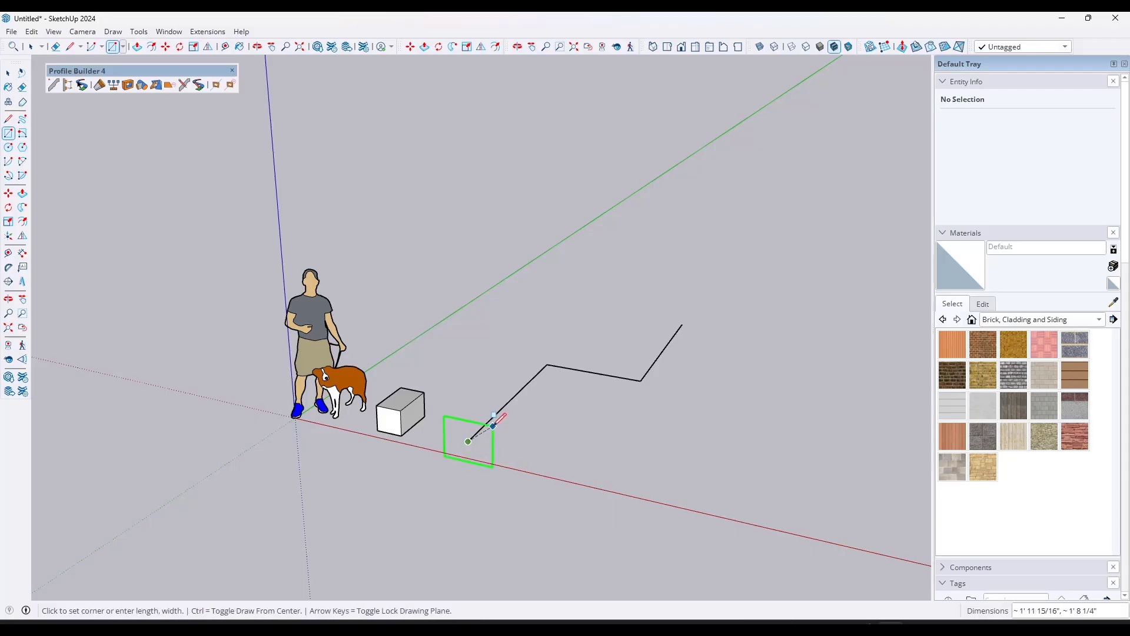
pyautogui.click(494, 415)
pyautogui.press('space')
# Step: Cut a rectangular notch into the upper edge of the path's profile face to make a channel shape
pyautogui.scroll(5, 447, 422)
pyautogui.press('r')
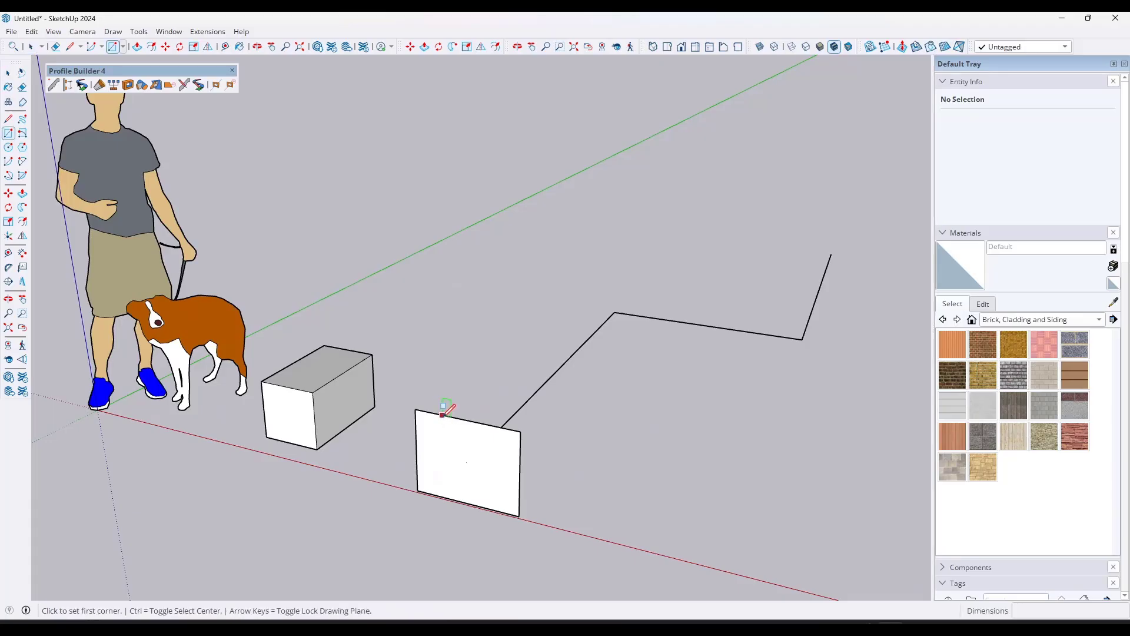
pyautogui.click(442, 416)
pyautogui.click(493, 452)
pyautogui.press('e')
pyautogui.click(469, 418)
pyautogui.press('space')
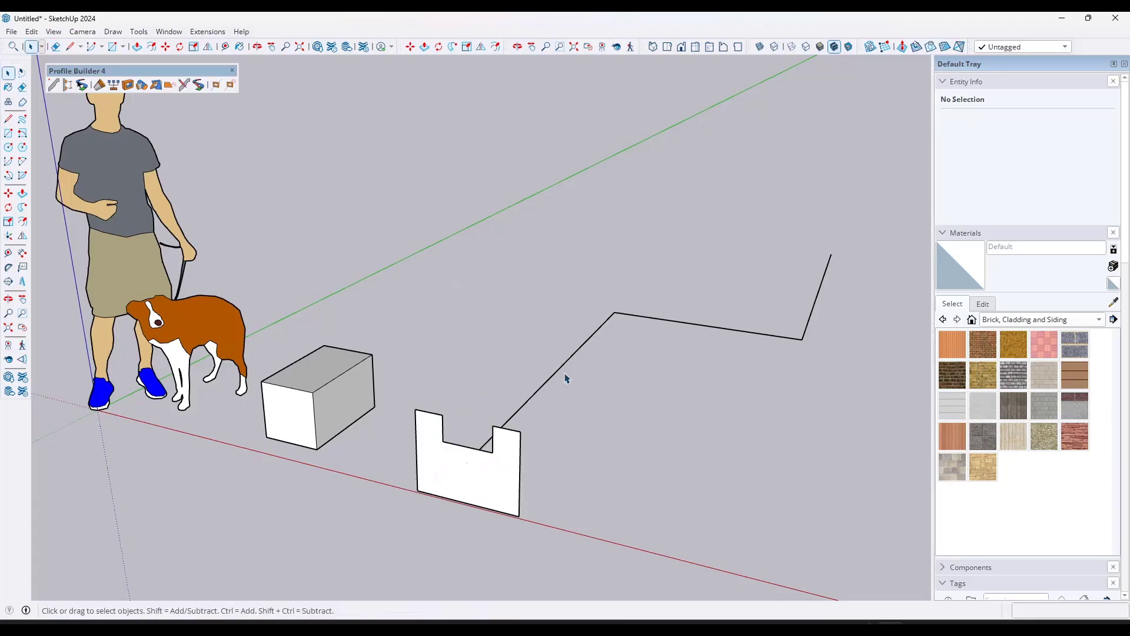
# Step: Extrude the notched profile along all three path segments with Follow Me
pyautogui.click(587, 353)
pyautogui.keyDown('ctrl'); pyautogui.click(699, 323); pyautogui.keyUp('ctrl')
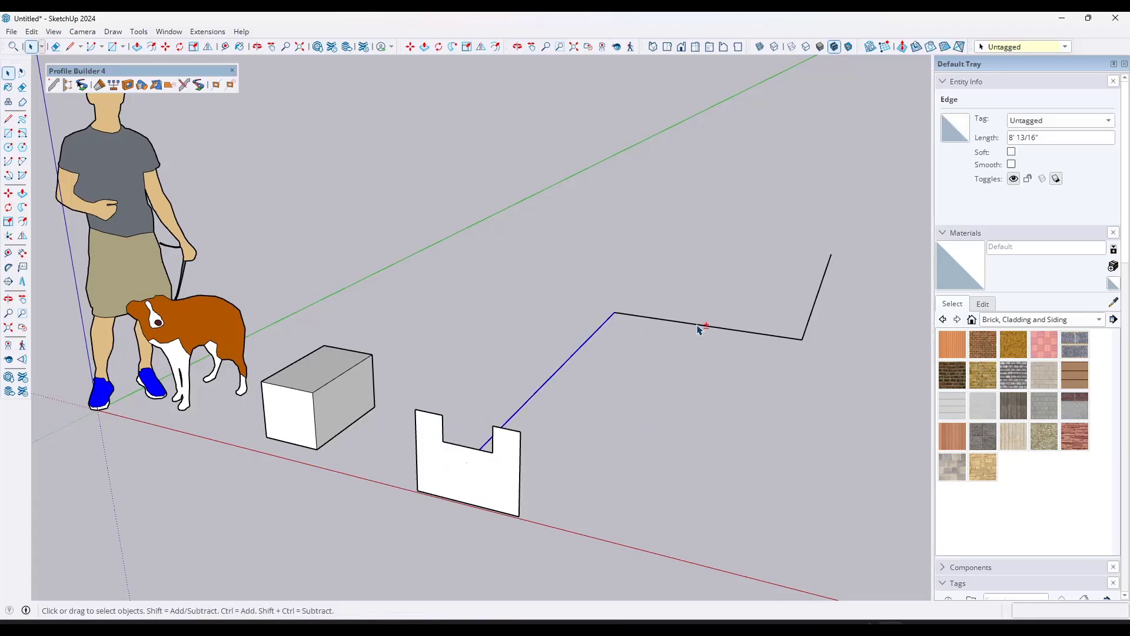
pyautogui.keyDown('ctrl'); pyautogui.click(818, 302); pyautogui.keyUp('ctrl')
pyautogui.click(22, 207)
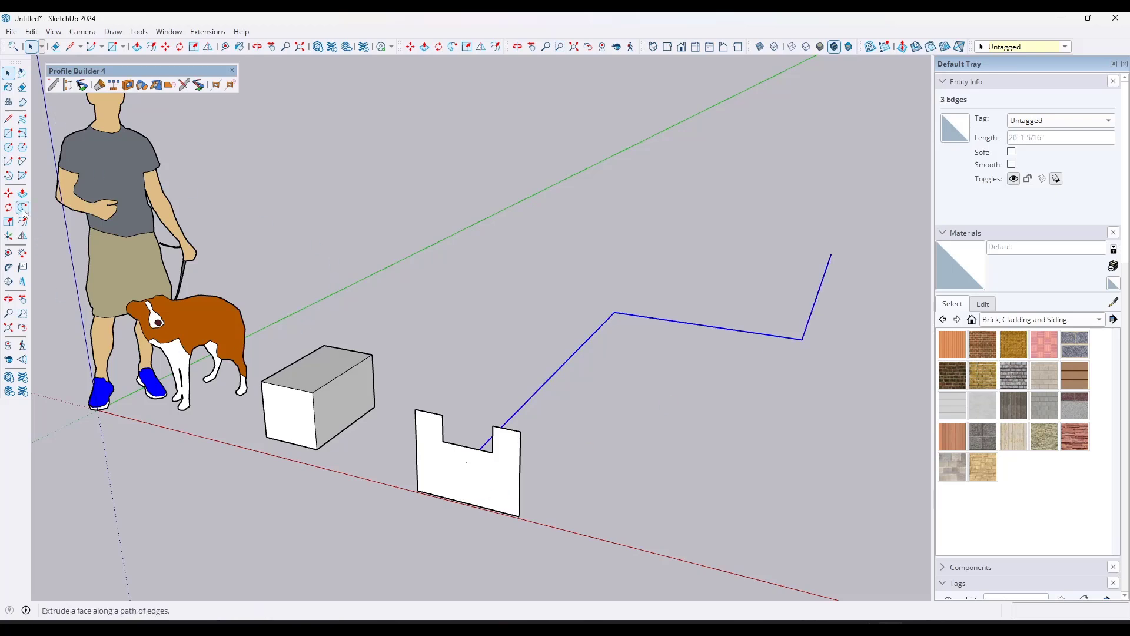
pyautogui.click(491, 489)
pyautogui.moveTo(492, 489); pyautogui.dragTo(671, 376, button='middle')
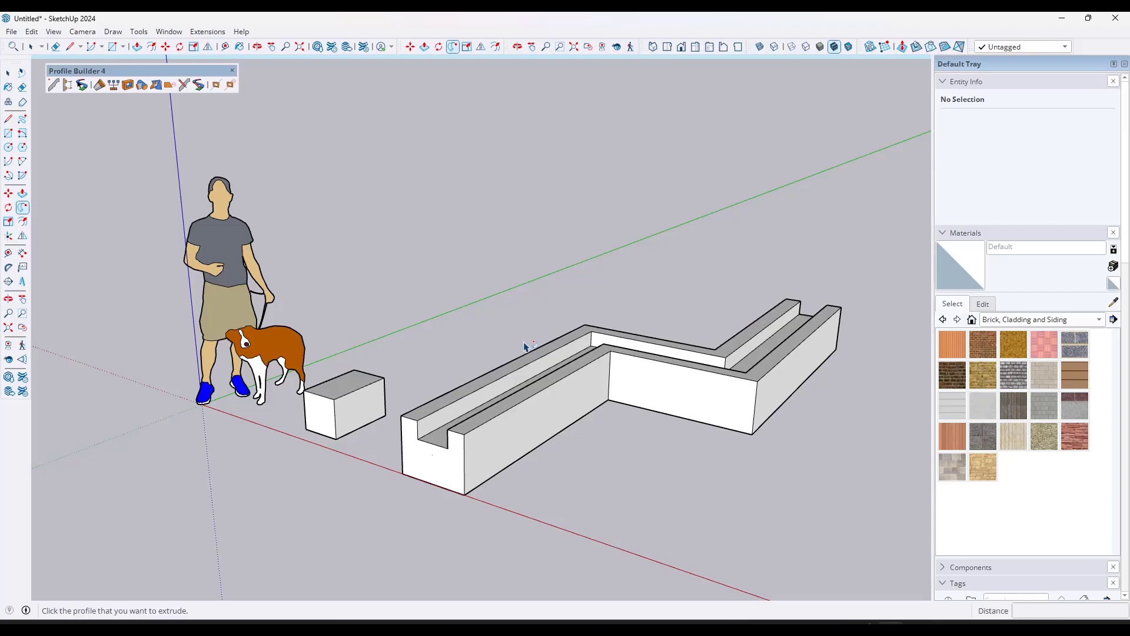
# Step: Open Profile Builder's Profile Dialog and load the Plinth profile from the Profile Examples library
pyautogui.scroll(-6, 525, 346)
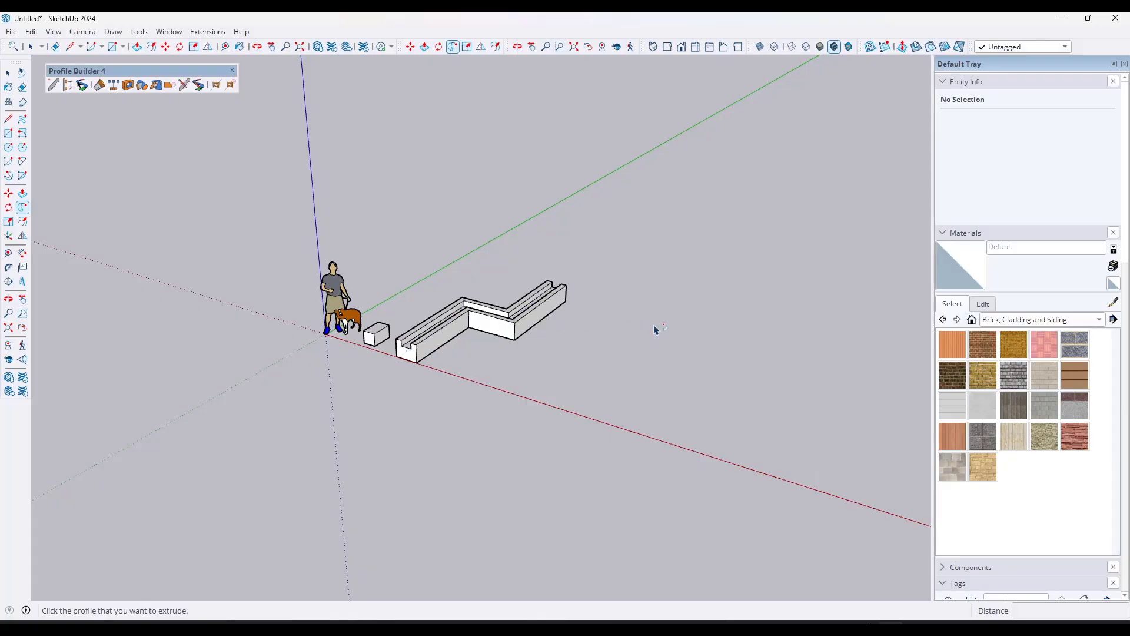
pyautogui.click(53, 87)
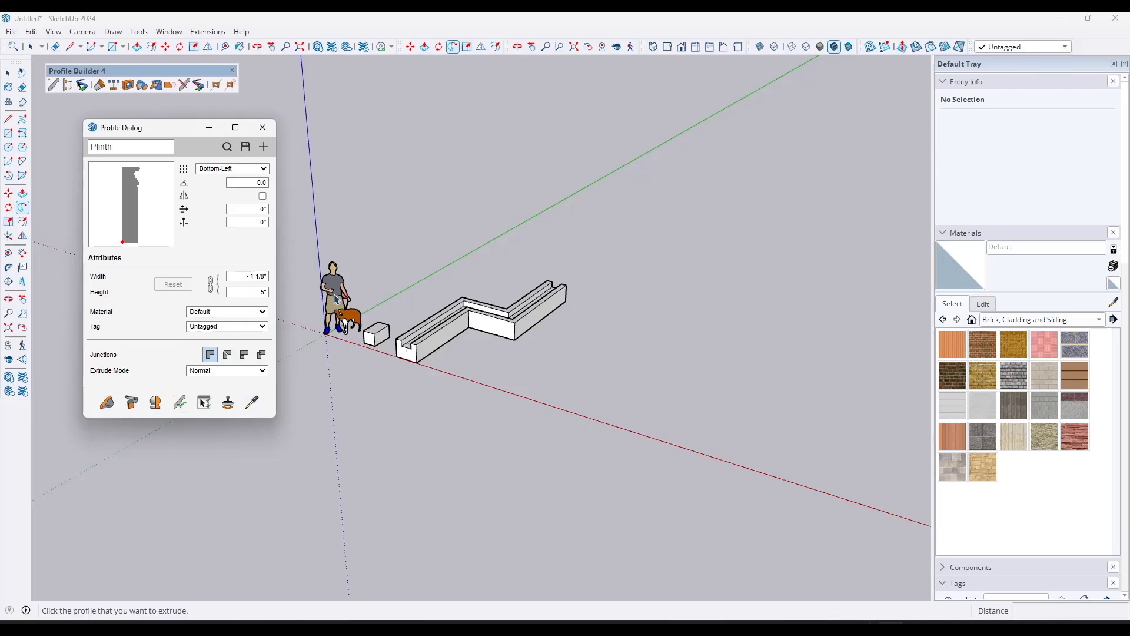
pyautogui.click(226, 147)
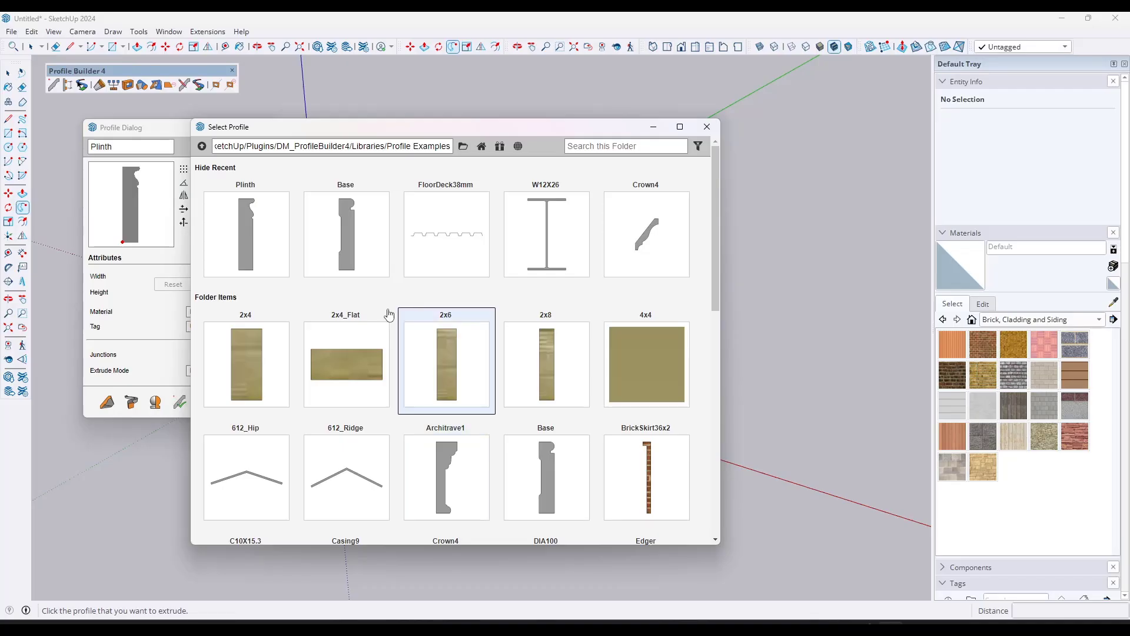
pyautogui.click(251, 238)
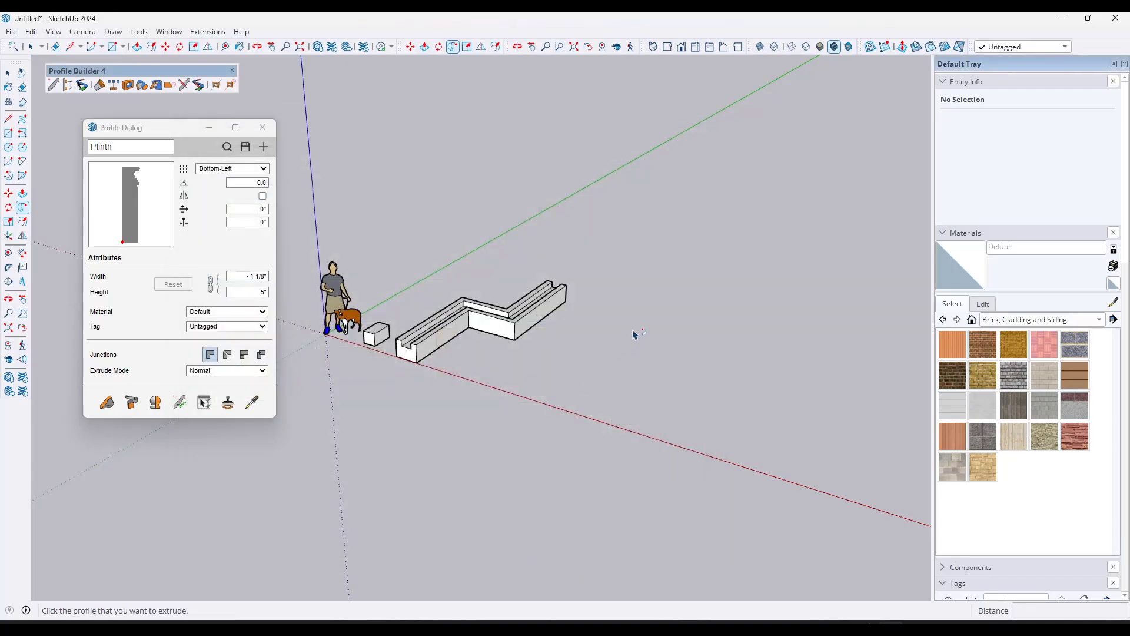
# Step: Build a Plinth member along a three-segment zigzag path on the ground in front of the channel extrusion
pyautogui.click(109, 407)
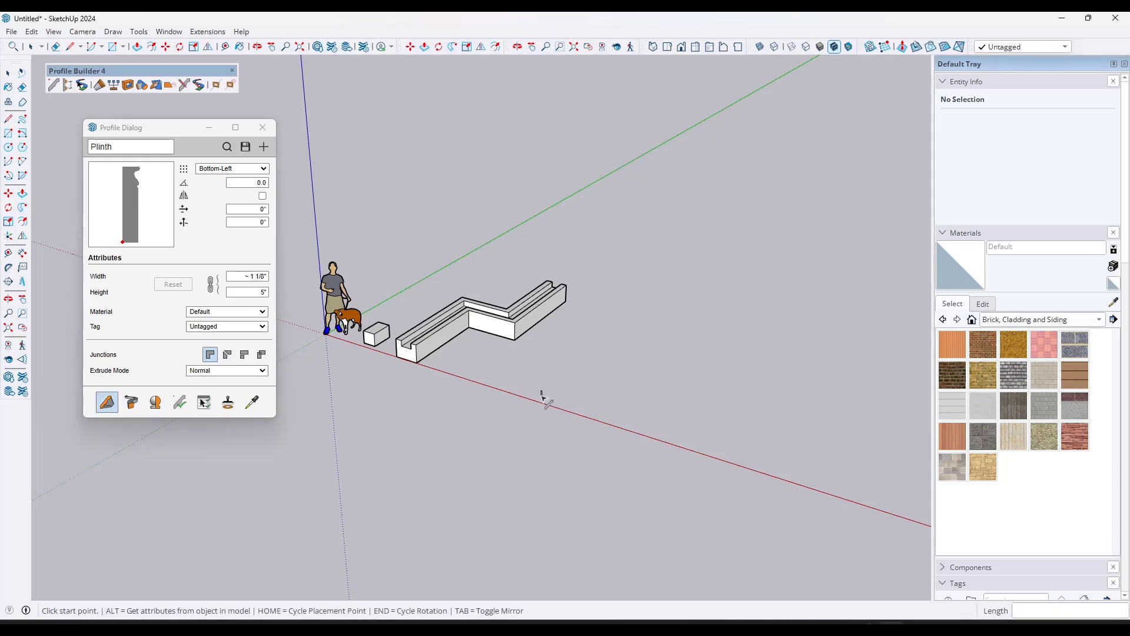
pyautogui.click(541, 393)
pyautogui.scroll(4, 565, 378)
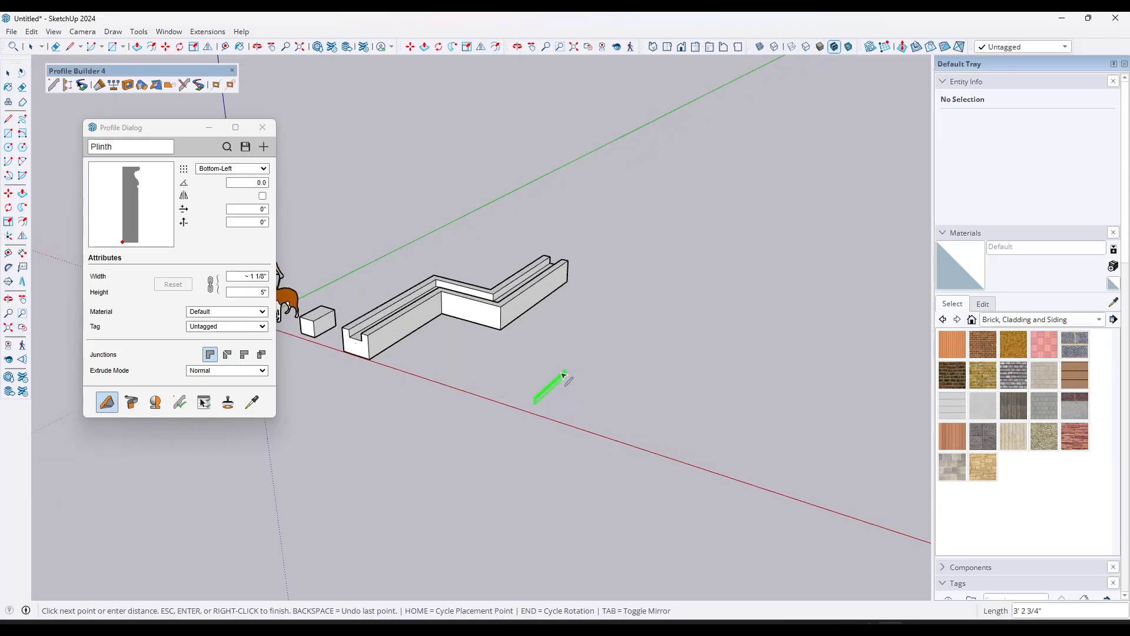
pyautogui.scroll(3, 575, 372)
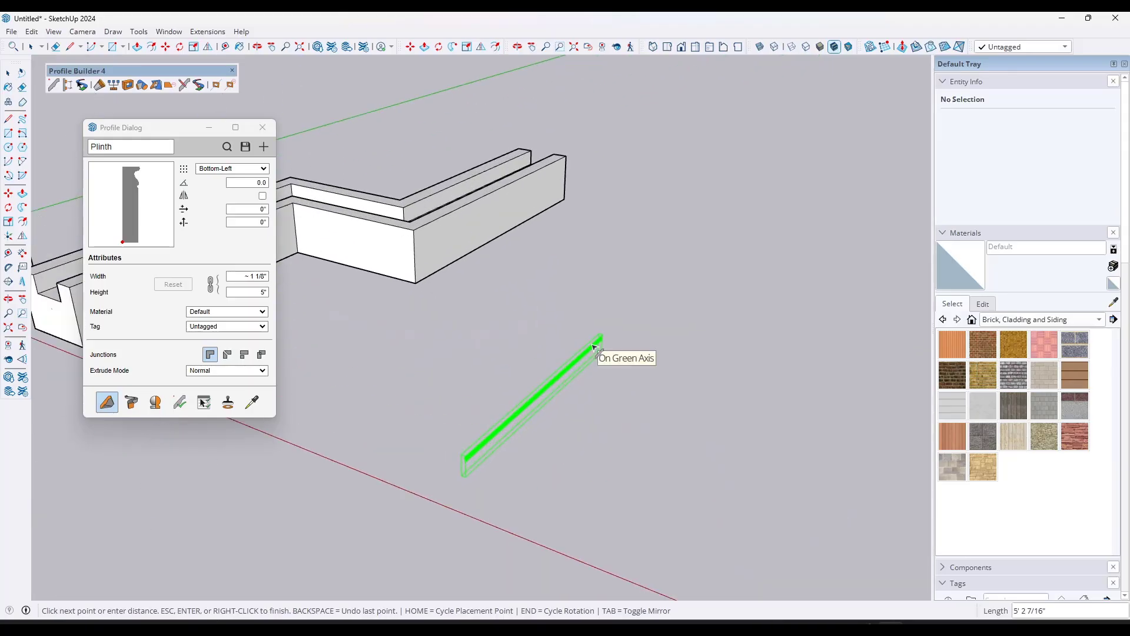
pyautogui.click(594, 371)
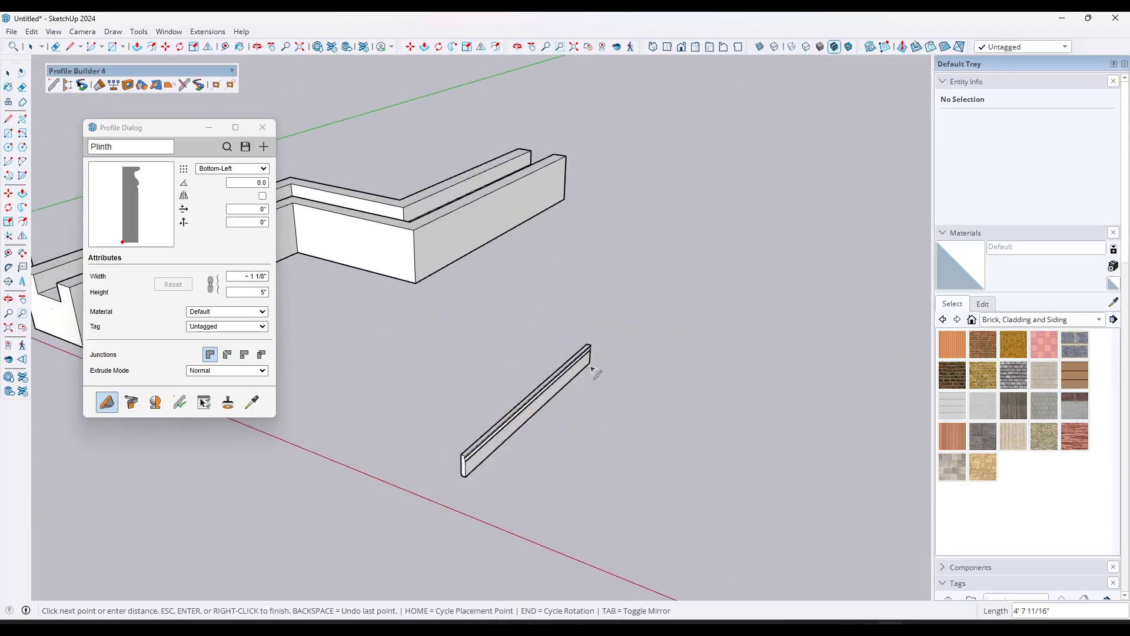
pyautogui.click(699, 399)
pyautogui.click(728, 356)
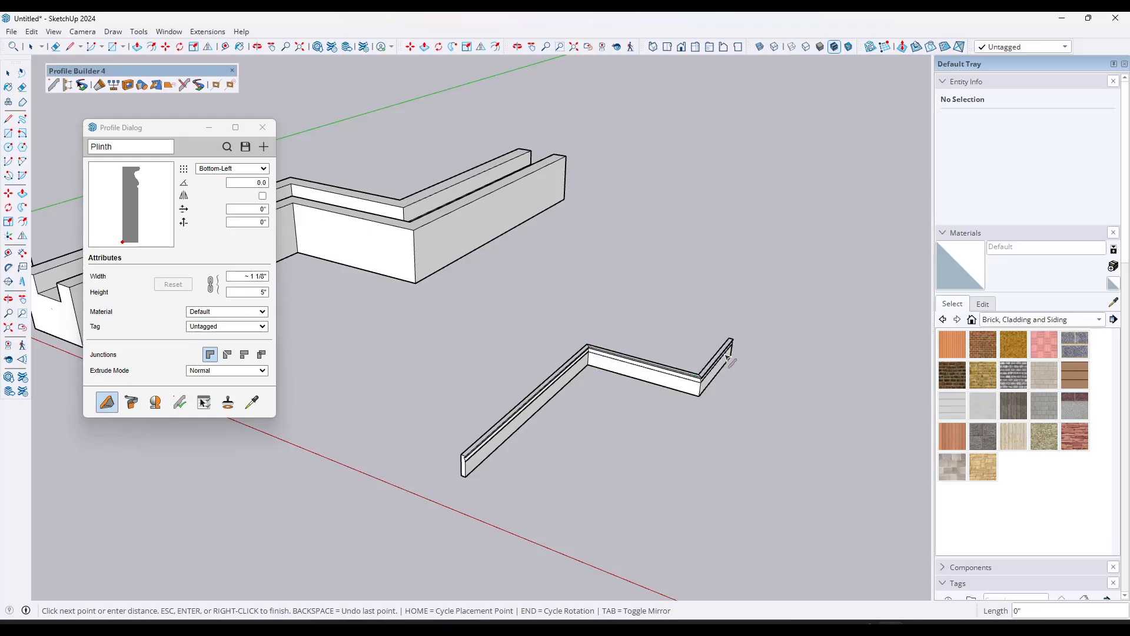
pyautogui.press('space')
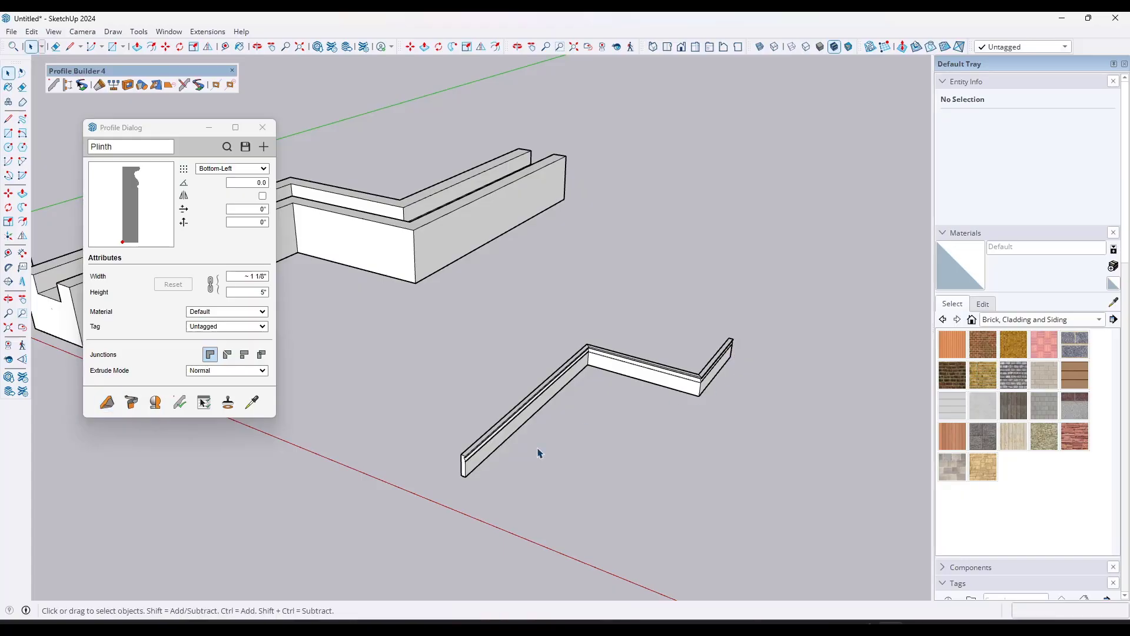
# Step: Select the Plinth member and load the Base profile from the recent profiles into the Profile Dialog
pyautogui.scroll(5, 506, 465)
pyautogui.scroll(1, 422, 470)
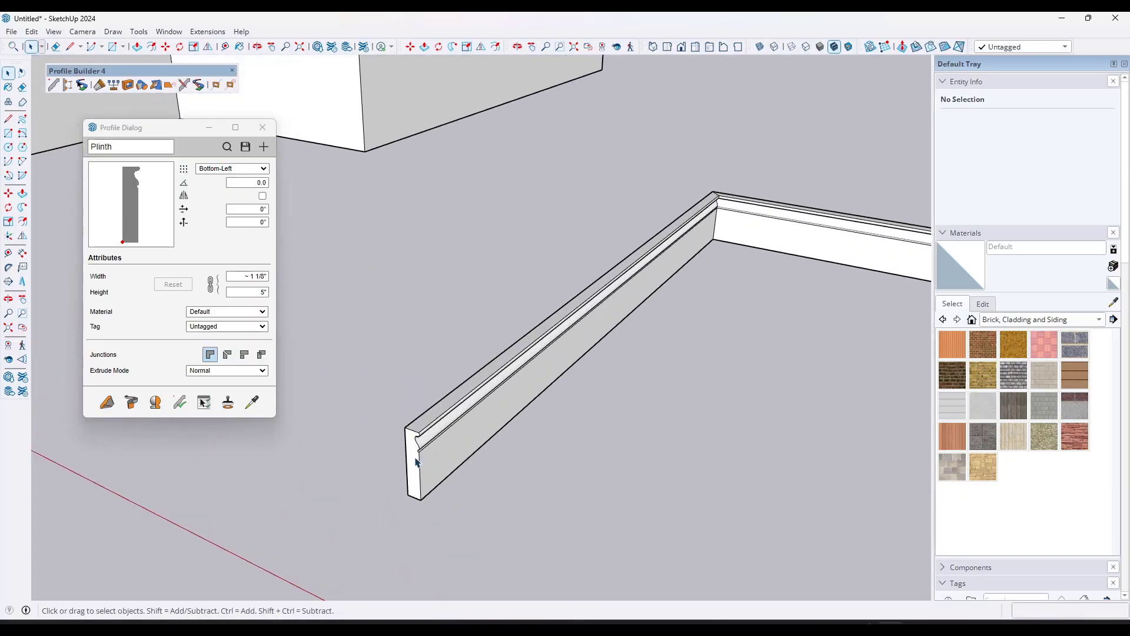
pyautogui.scroll(-2, 396, 444)
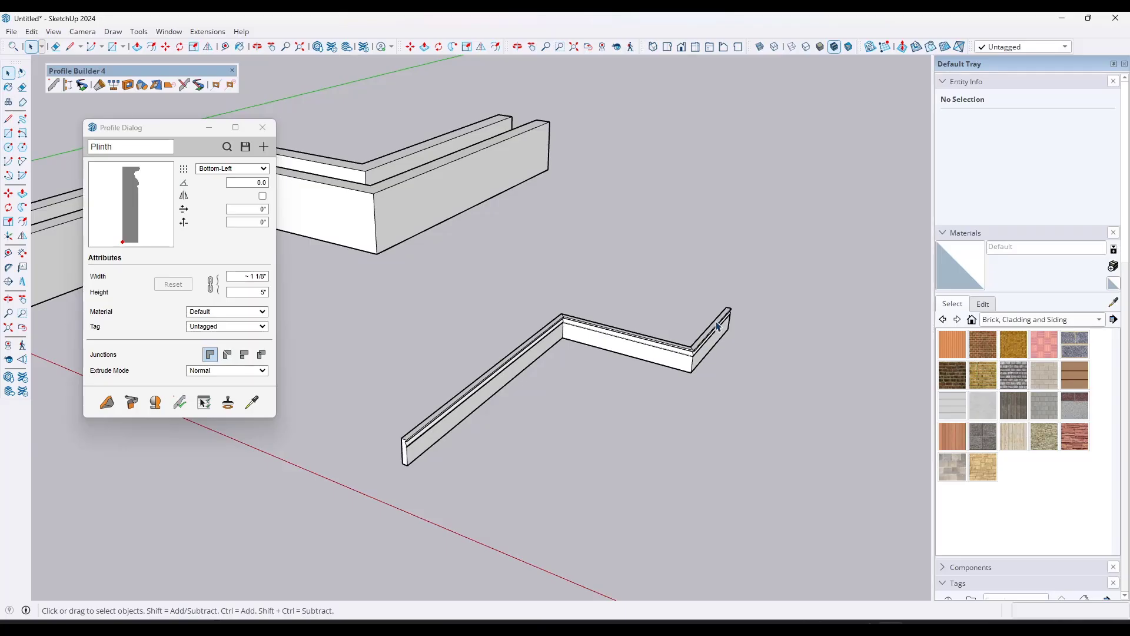
pyautogui.click(636, 351)
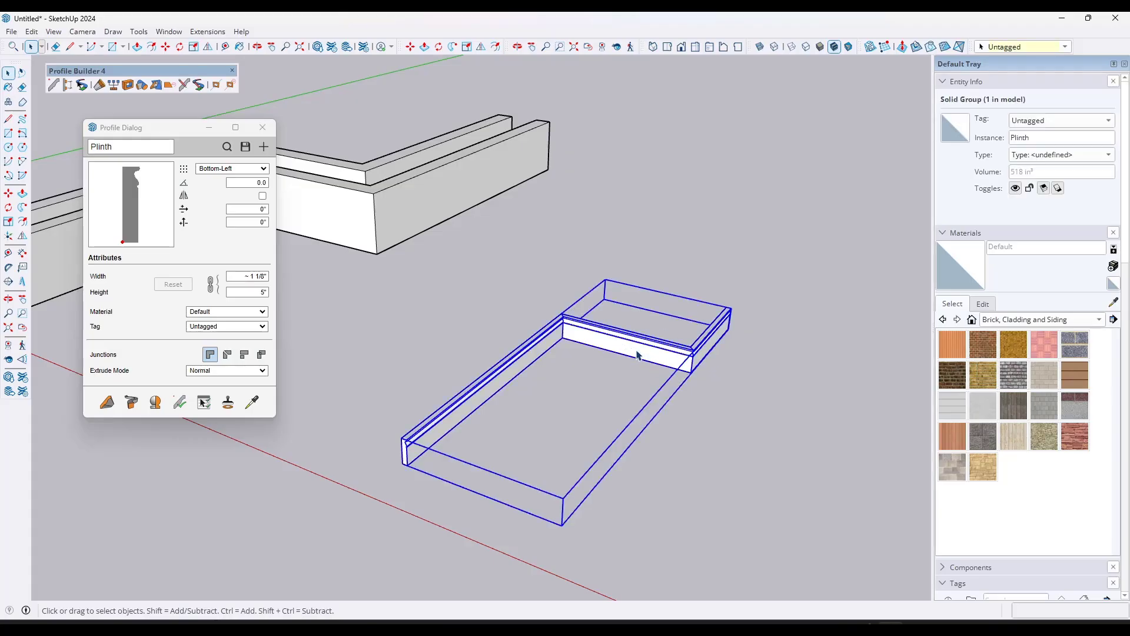
pyautogui.scroll(2, 652, 368)
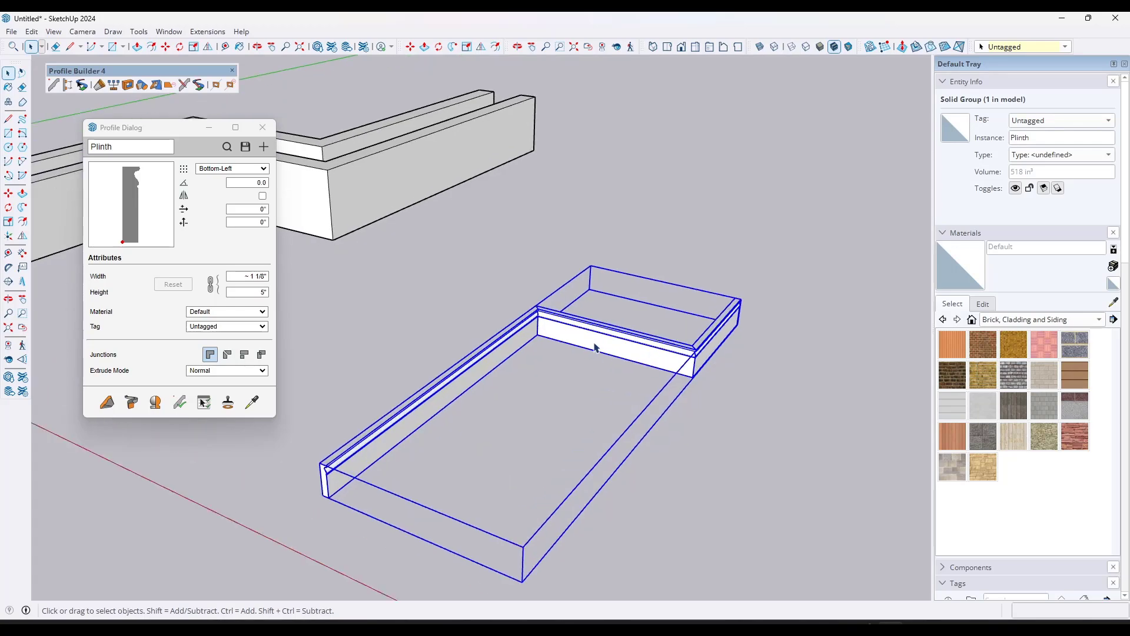
pyautogui.click(227, 147)
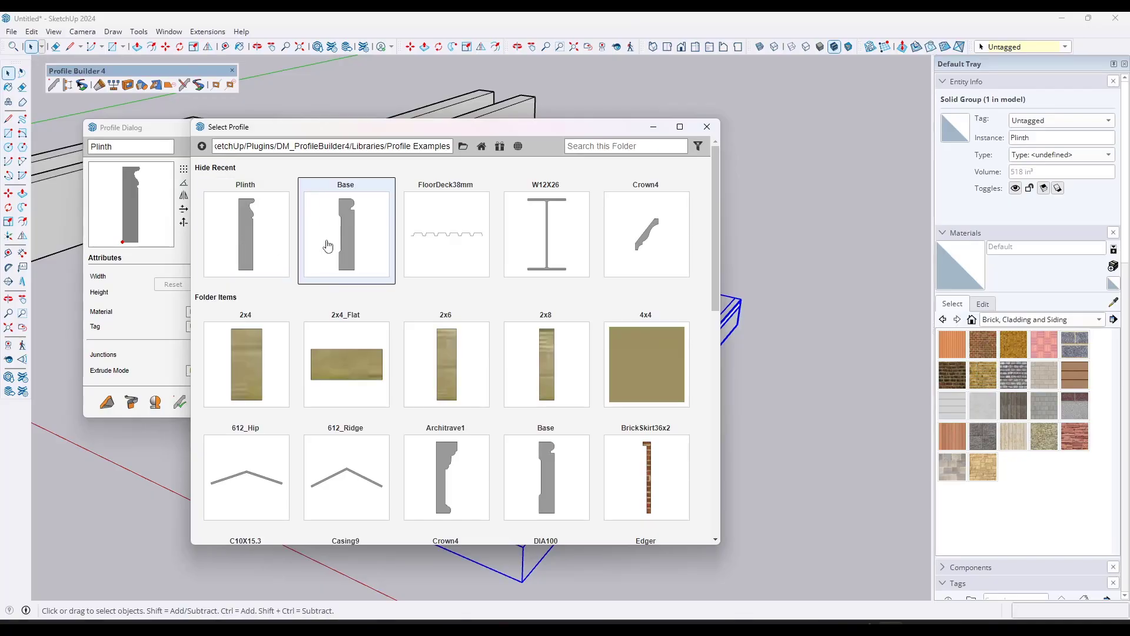
pyautogui.doubleClick(348, 250)
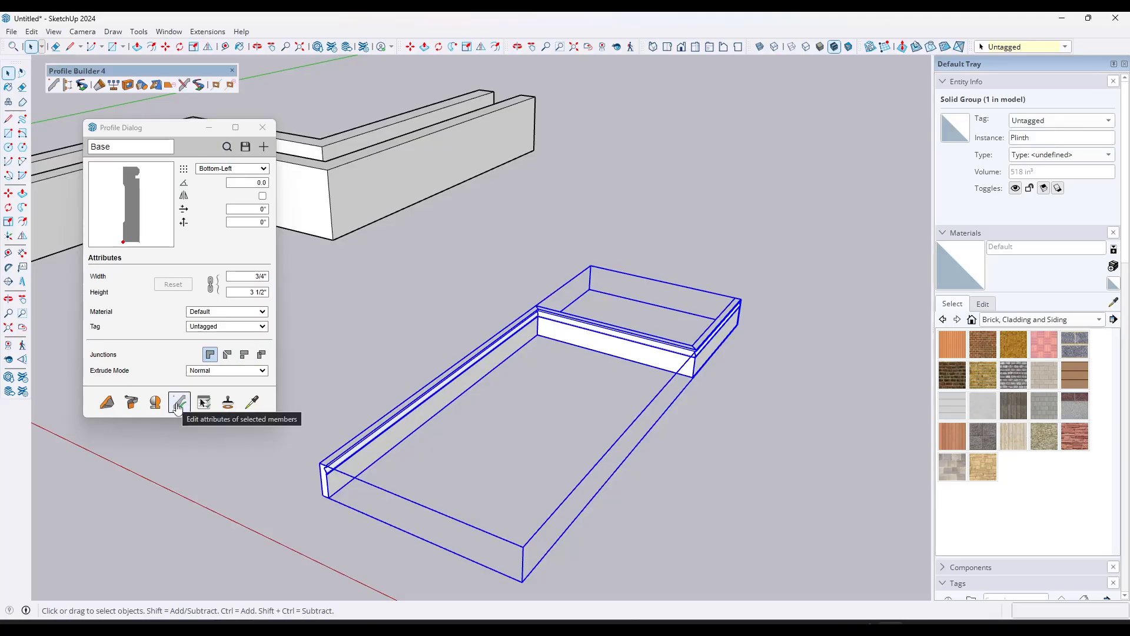
# Step: Apply the Base profile with its rotation, material, placement point and mirror settings to the selected Plinth member
pyautogui.click(178, 404)
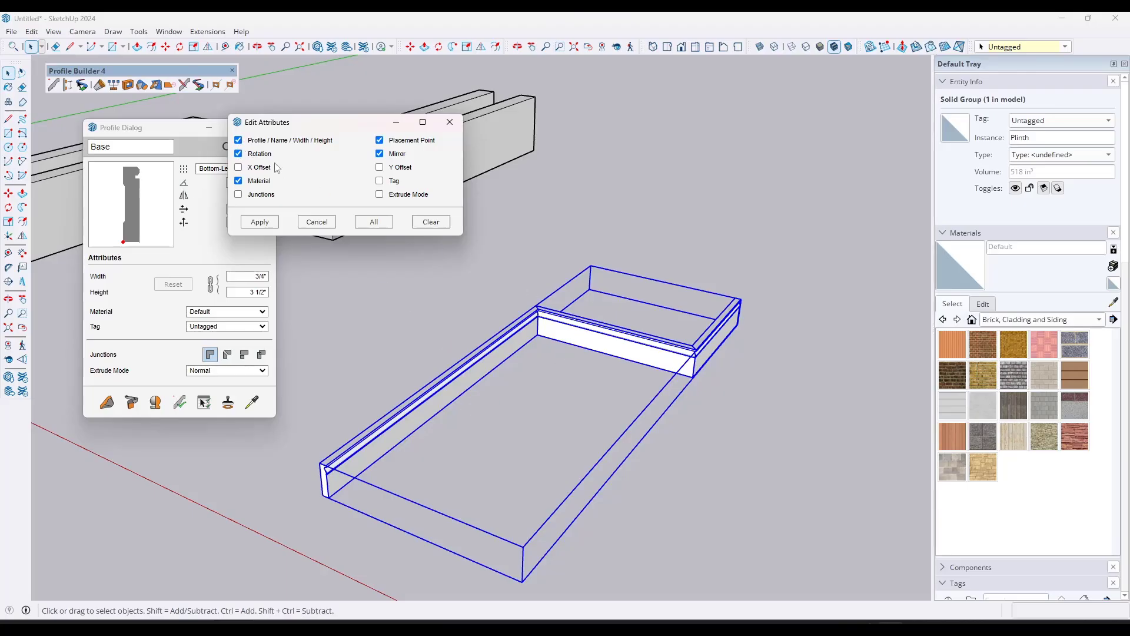
pyautogui.click(259, 221)
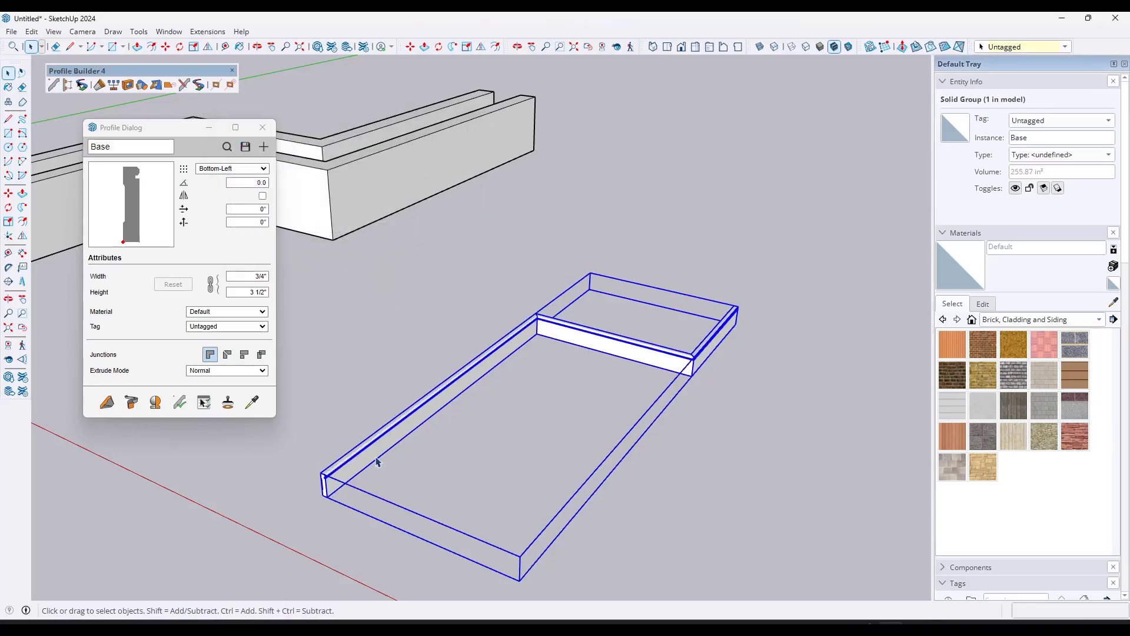
pyautogui.moveTo(377, 461); pyautogui.dragTo(340, 445, button='middle')
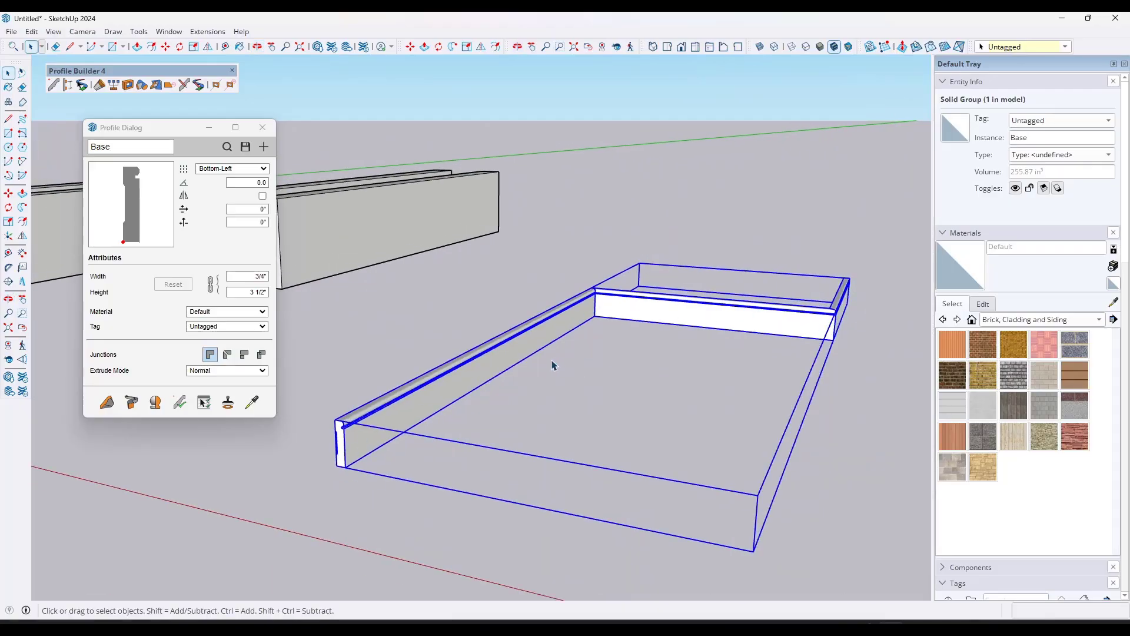
pyautogui.scroll(-5, 527, 366)
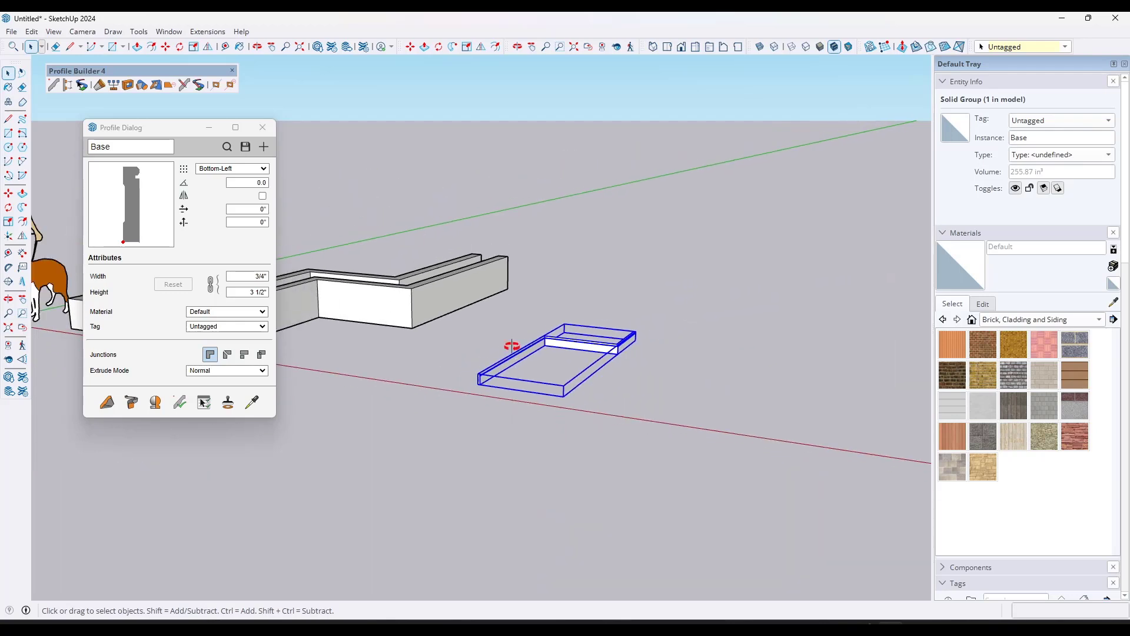
pyautogui.moveTo(511, 346); pyautogui.dragTo(511, 393, button='middle')
pyautogui.scroll(4, 518, 393)
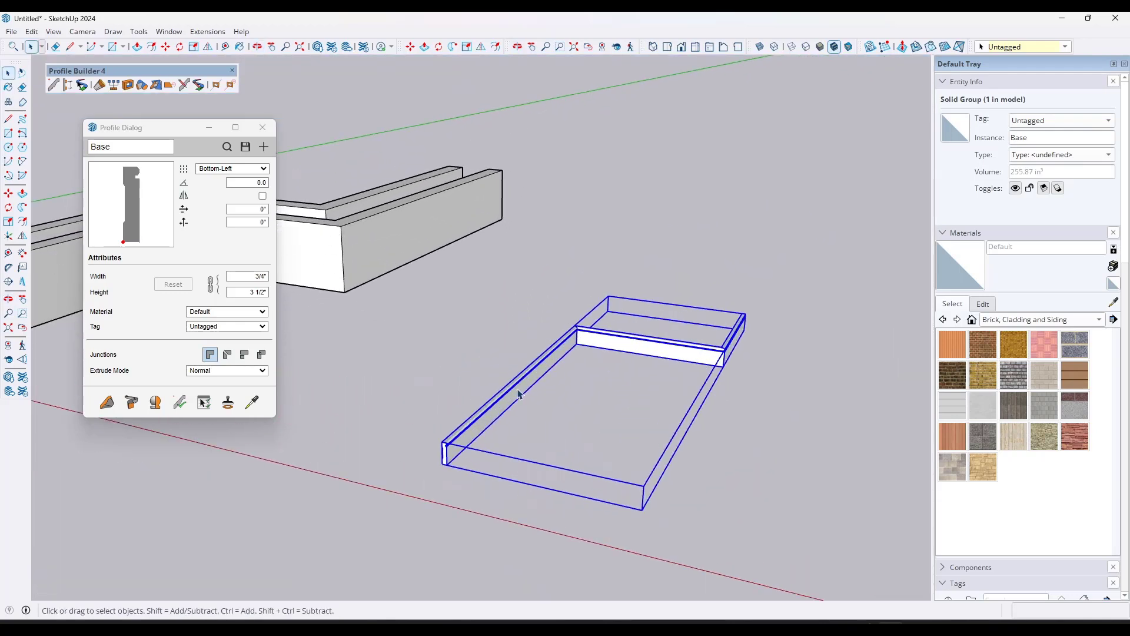
pyautogui.scroll(1, 514, 393)
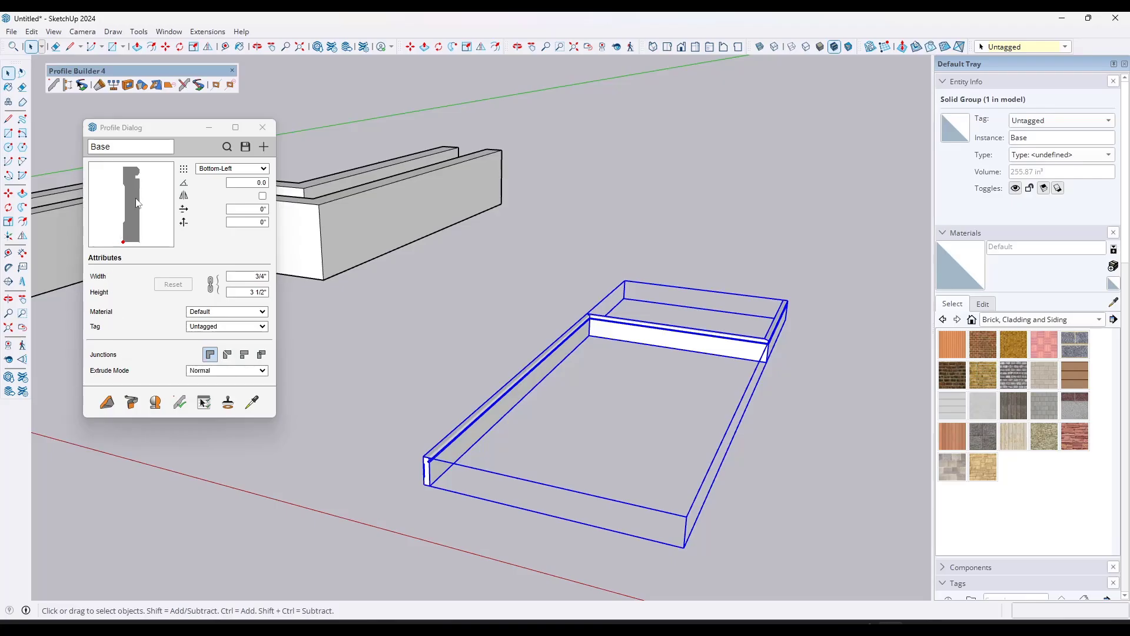
# Step: Draw a two-point arc about 5' 8" long with a bulge of about 9 1/2" on the ground beside the Base member
pyautogui.scroll(-5, 422, 267)
pyautogui.scroll(2, 697, 285)
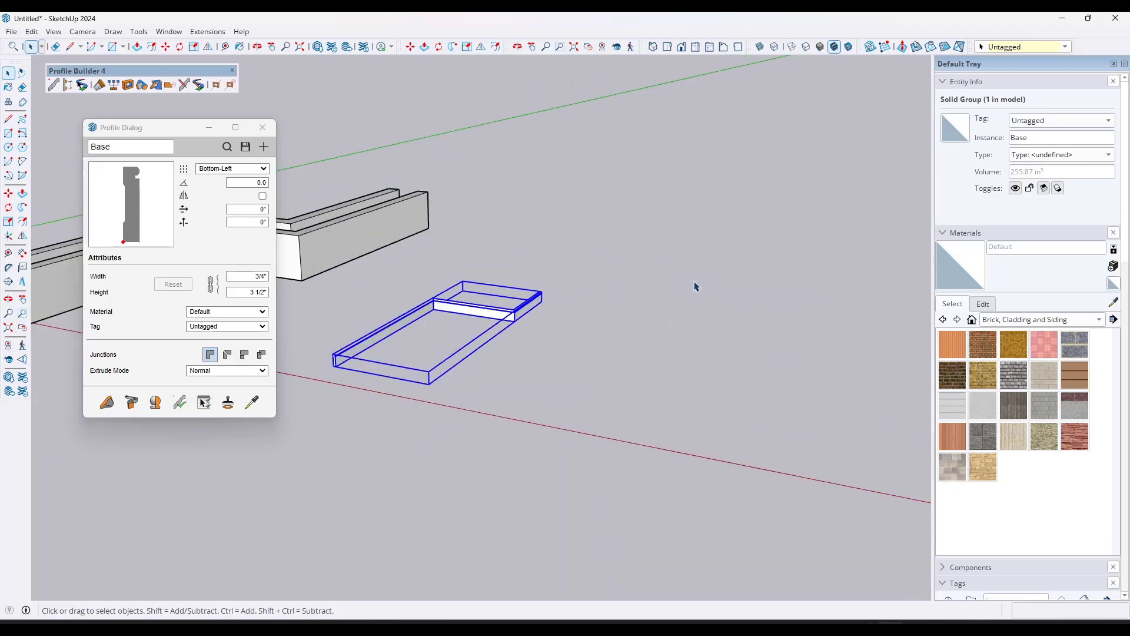
pyautogui.scroll(1, 651, 310)
pyautogui.moveTo(651, 311); pyautogui.dragTo(649, 341, button='middle')
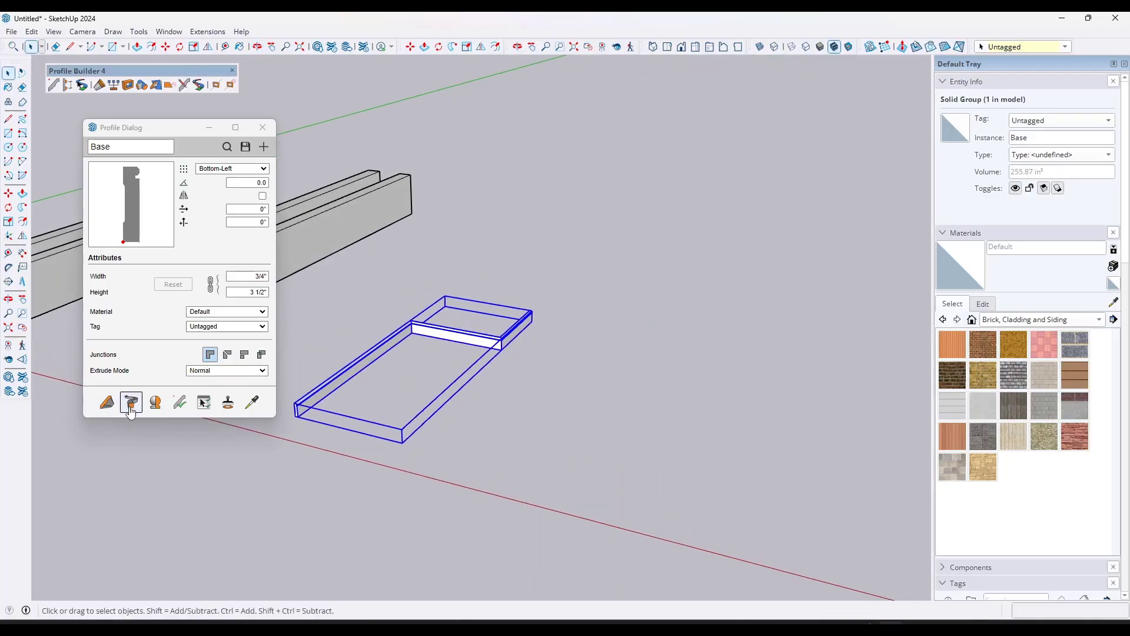
pyautogui.click(130, 408)
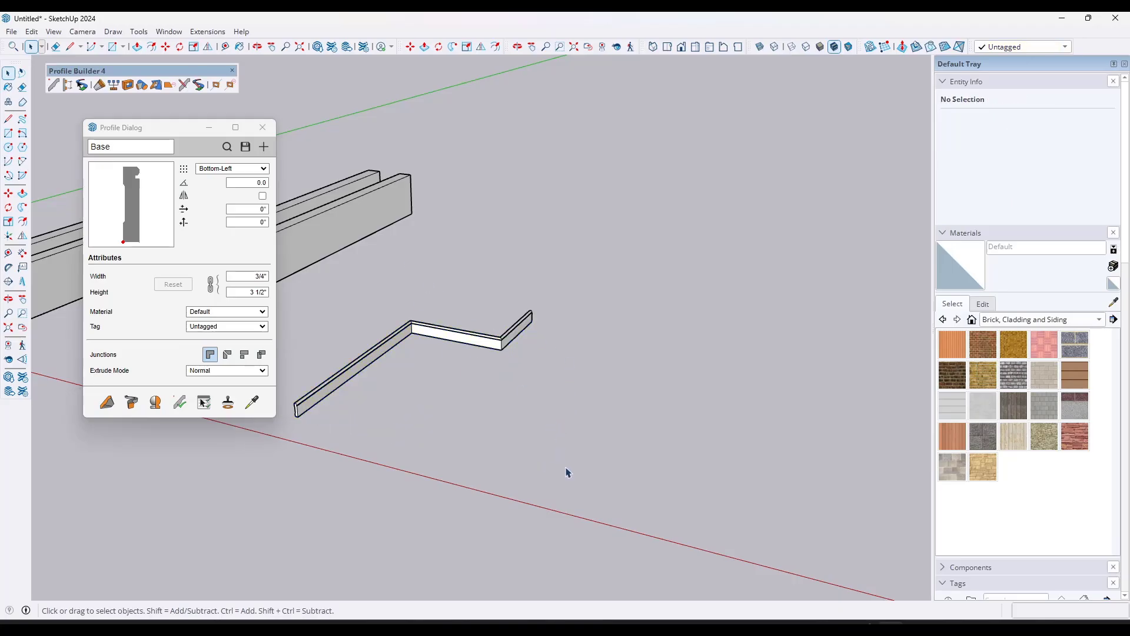
pyautogui.press('a')
pyautogui.click(596, 482)
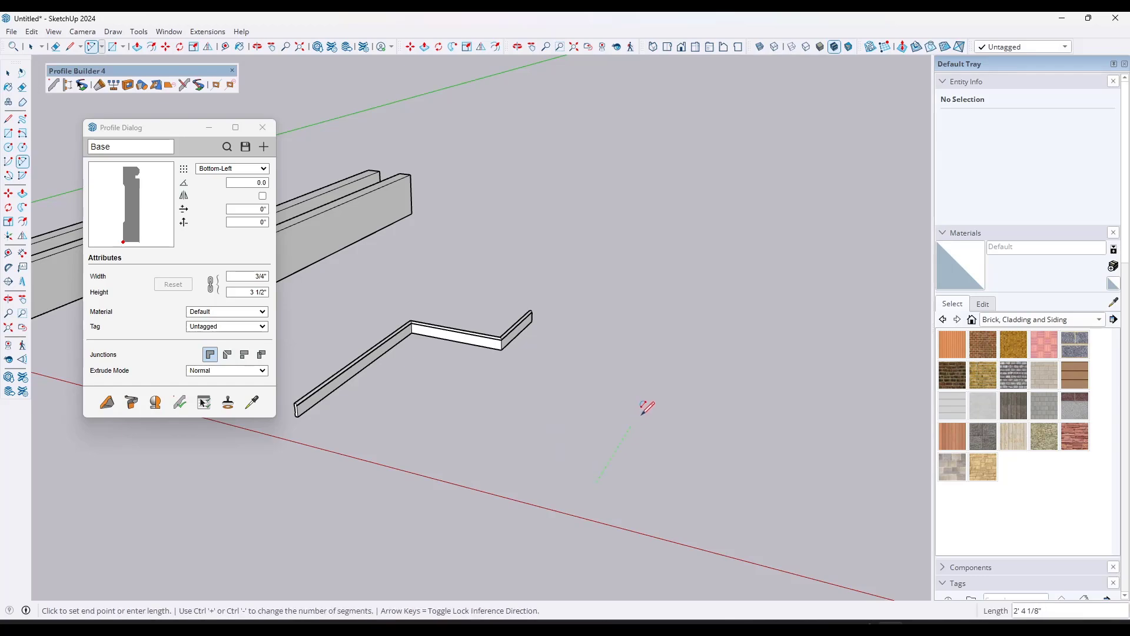
pyautogui.click(674, 355)
pyautogui.click(681, 352)
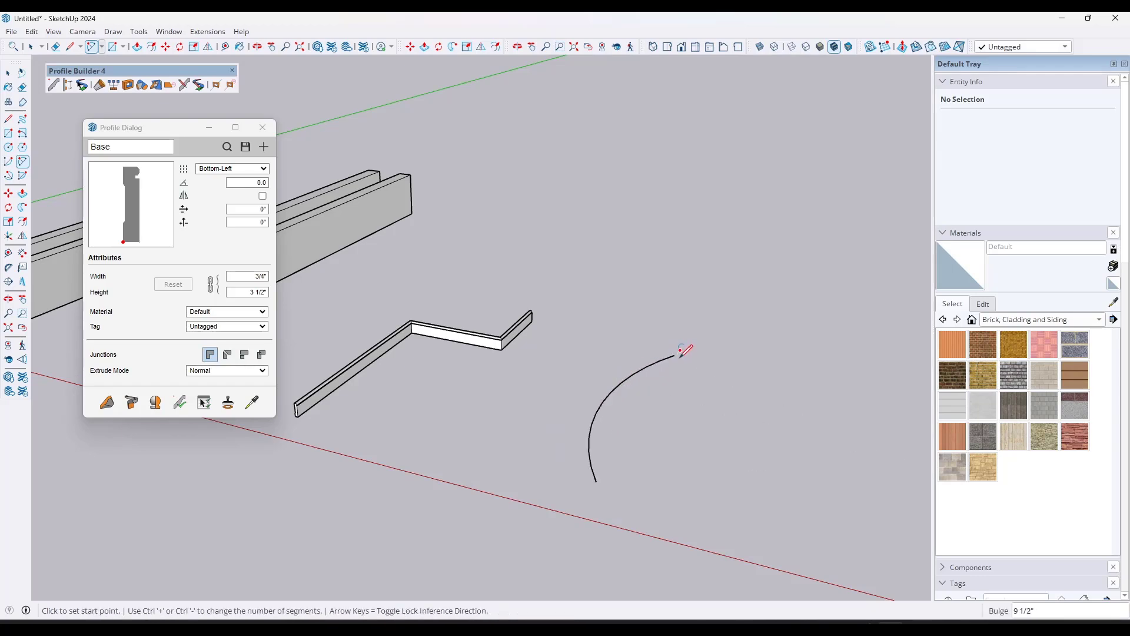
# Step: Draw a second arc from the first arc's far end, tangent to it, to form an S-curve
pyautogui.click(675, 355)
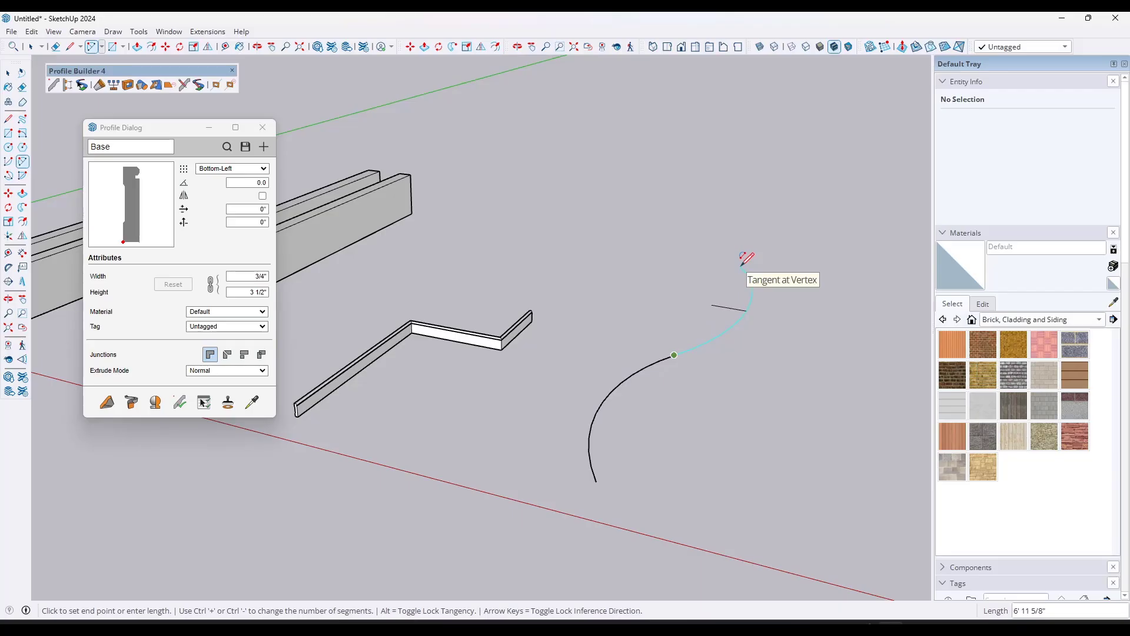
pyautogui.press('Escape')
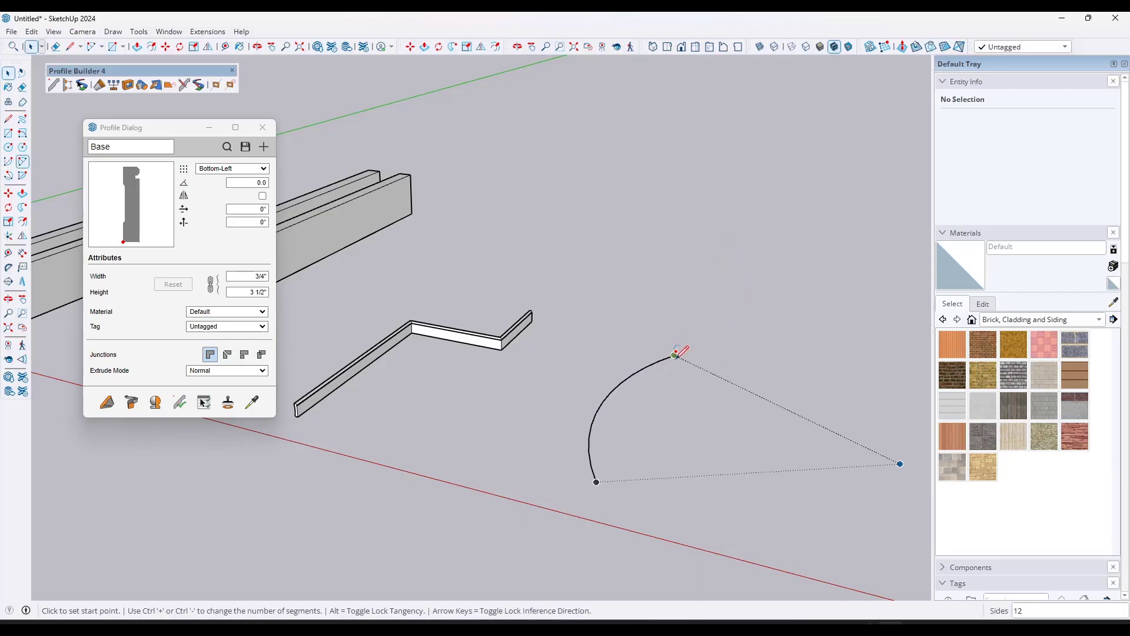
pyautogui.click(675, 354)
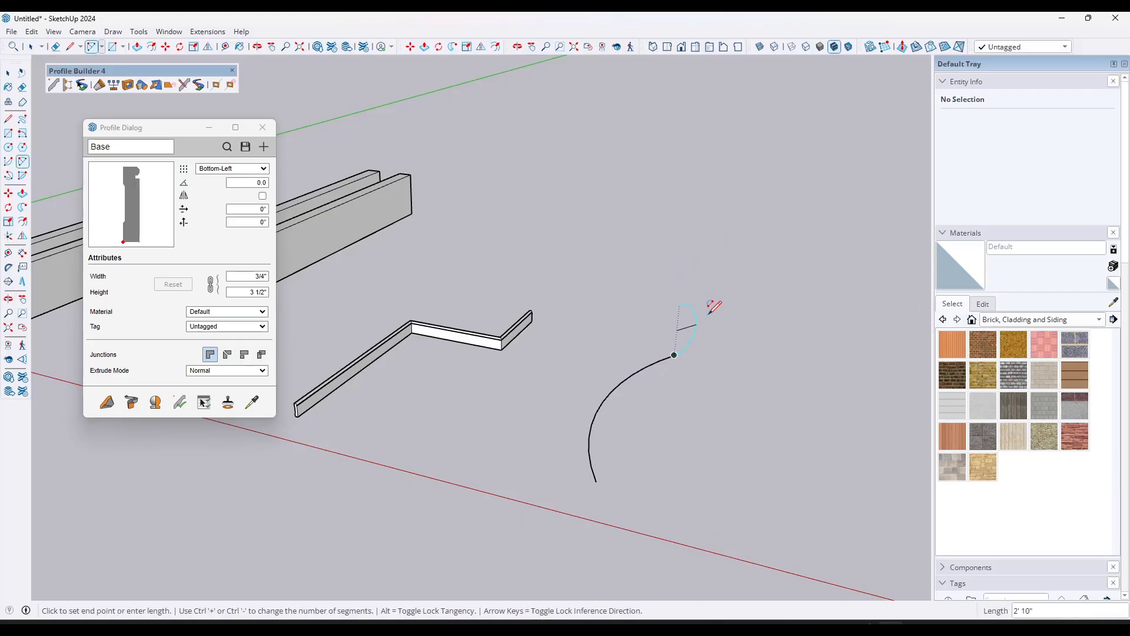
pyautogui.click(715, 288)
pyautogui.press('space')
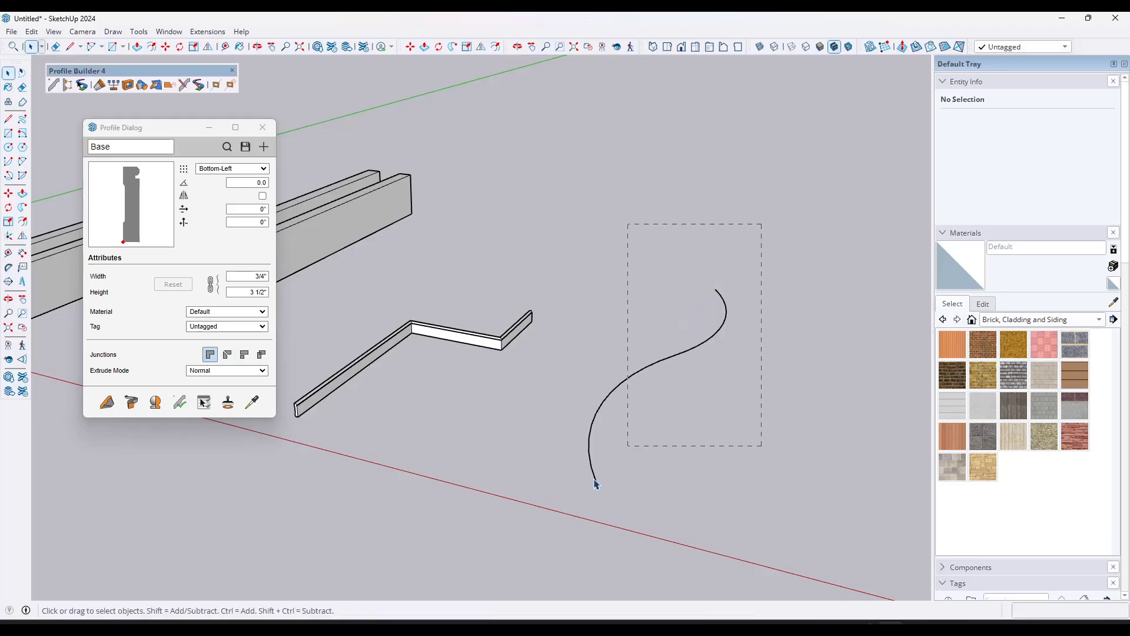
# Step: Select both arcs of the S-curve and load the Gutter_Top-Left_offset profile from the Profile Examples library
pyautogui.moveTo(595, 484); pyautogui.dragTo(608, 446)
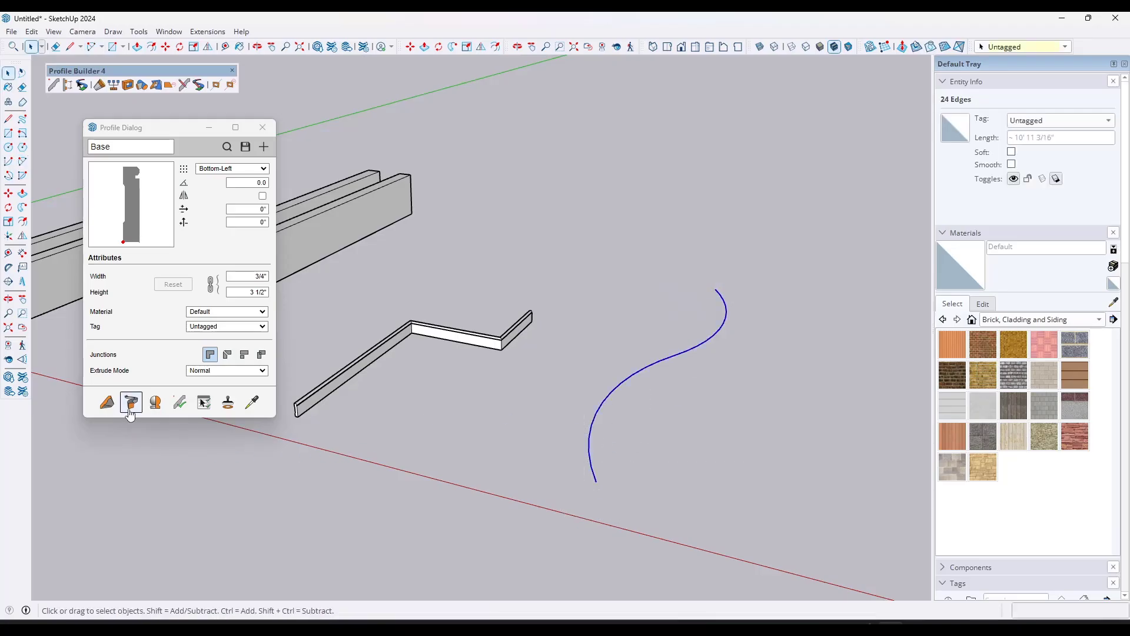
pyautogui.click(227, 147)
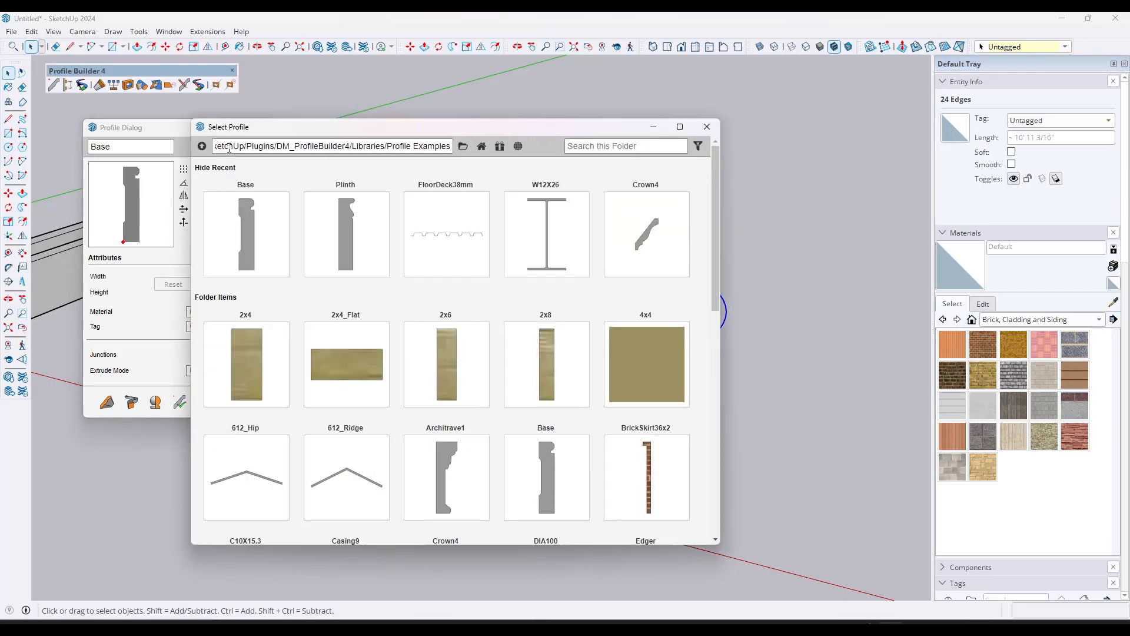
pyautogui.scroll(-3, 491, 295)
pyautogui.scroll(-2, 491, 294)
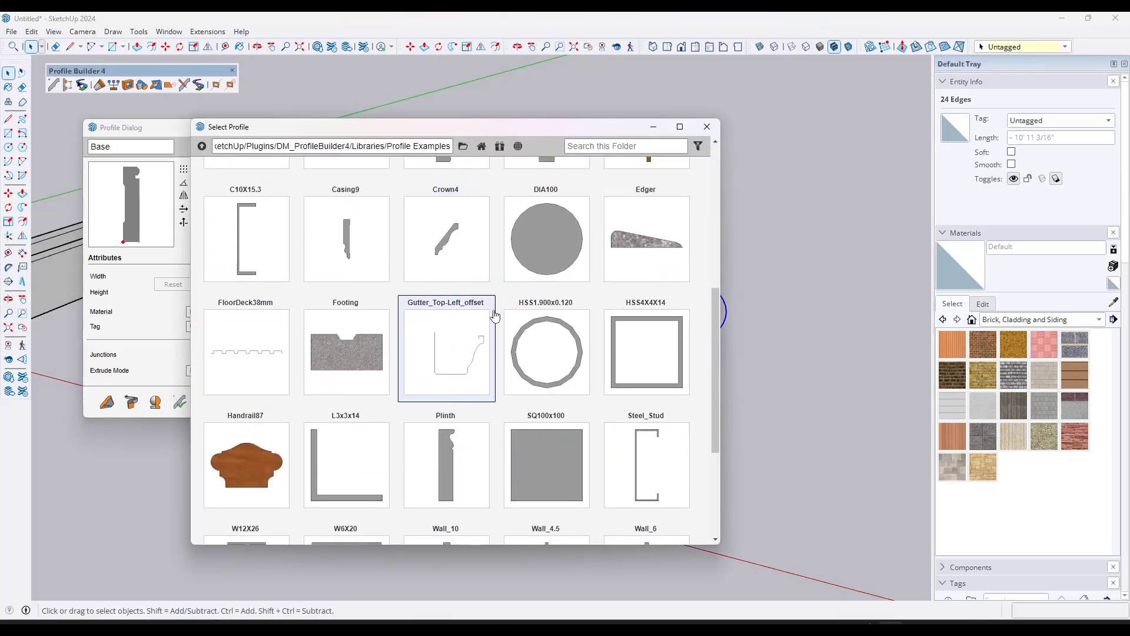
pyautogui.click(443, 353)
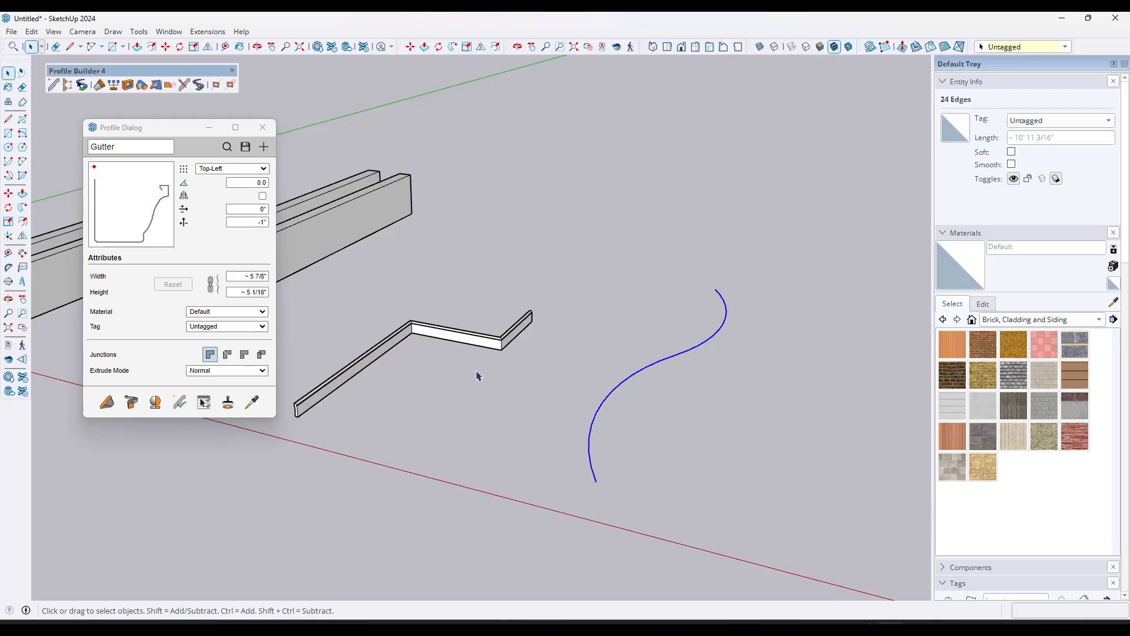
# Step: Build a Gutter member along the selected S-curve path
pyautogui.moveTo(732, 378); pyautogui.dragTo(676, 369, button='middle')
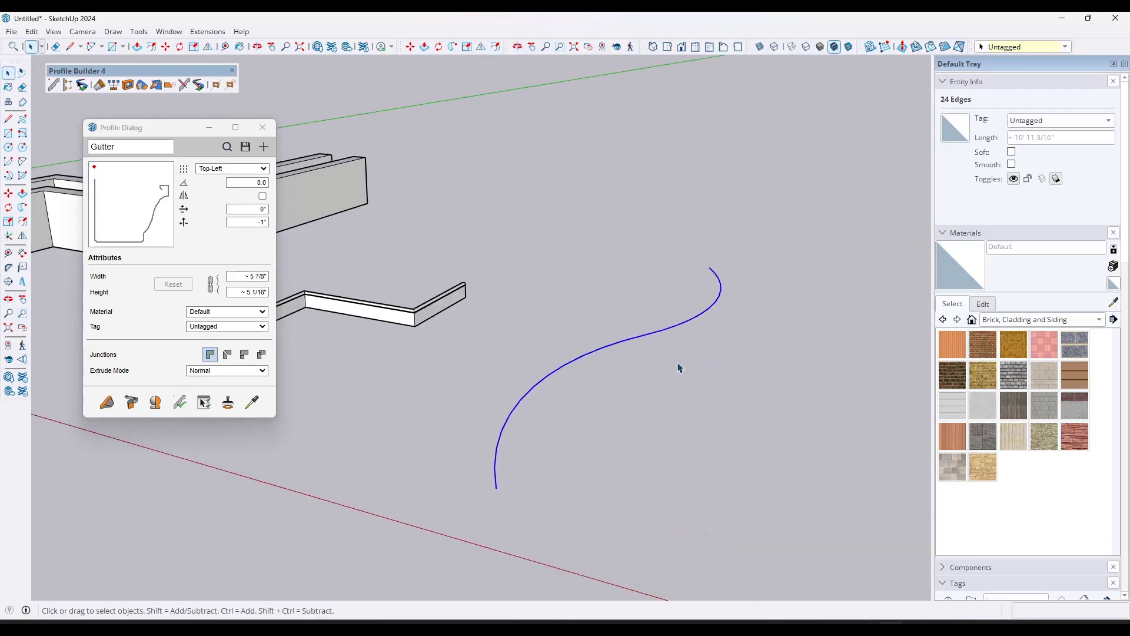
pyautogui.click(131, 402)
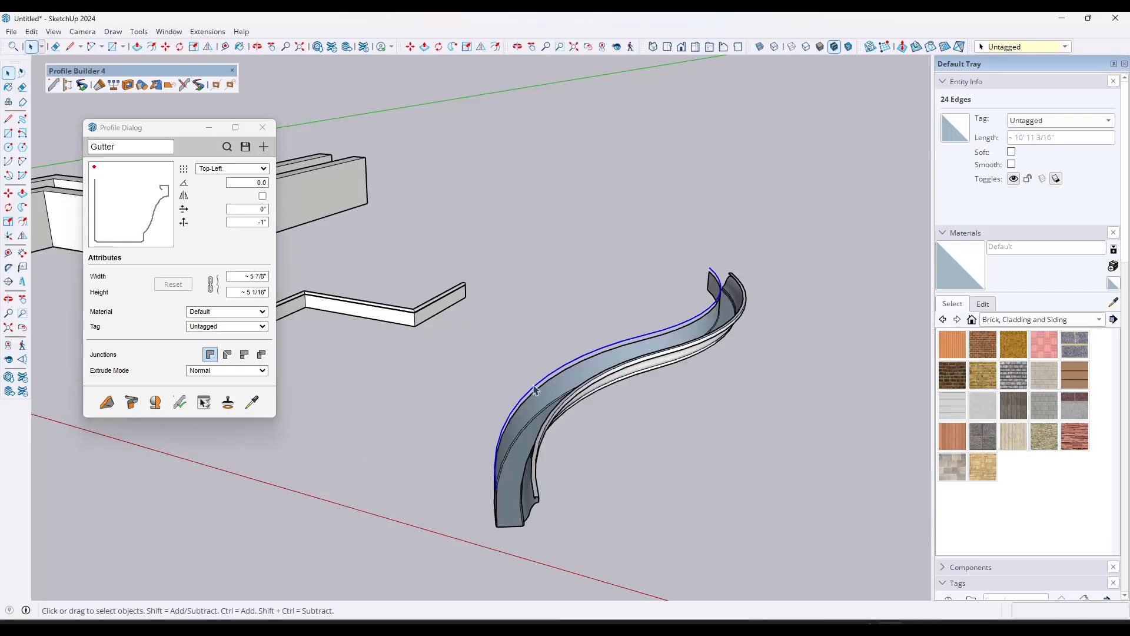
pyautogui.moveTo(582, 378); pyautogui.dragTo(444, 232, button='middle')
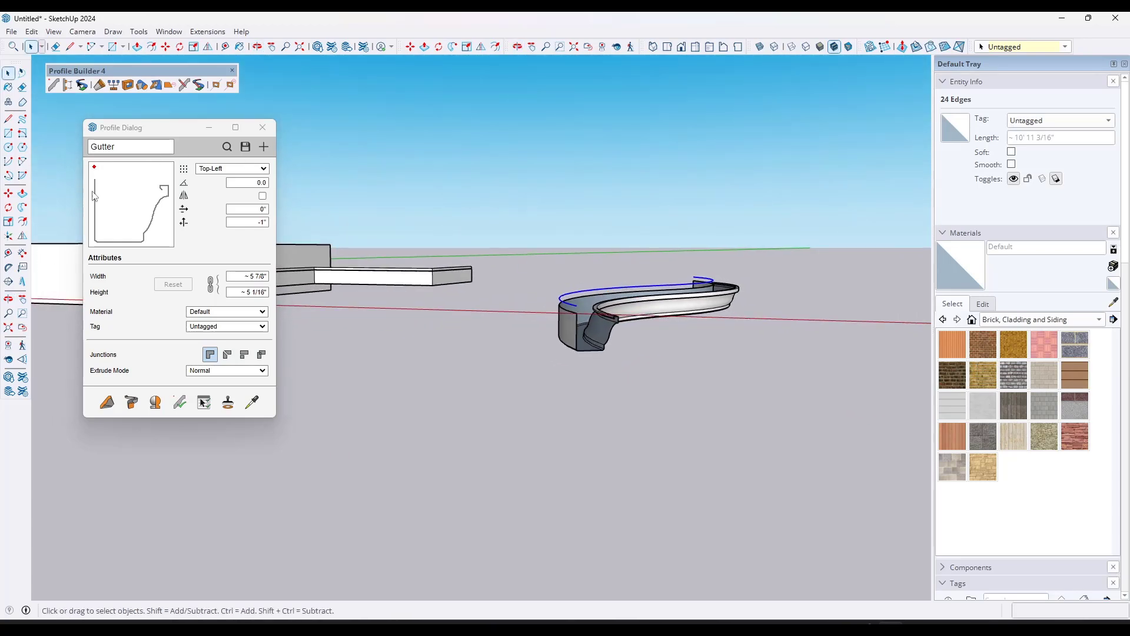
# Step: Try the Bottom-Left and Center placement points for the Gutter profile in the Profile Dialog
pyautogui.click(223, 170)
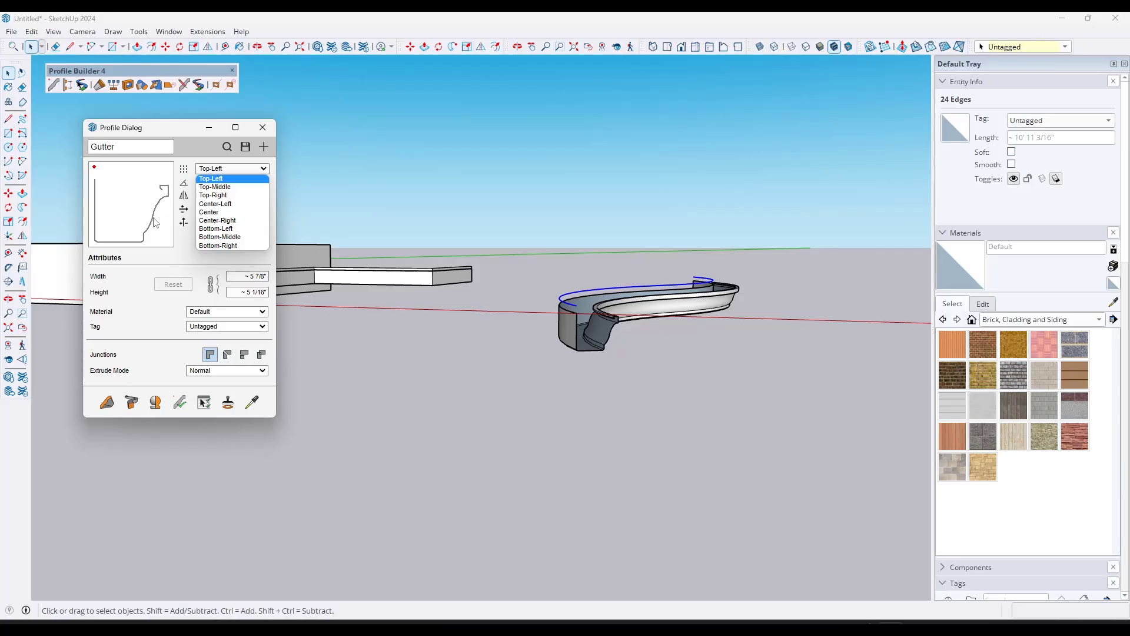
pyautogui.click(215, 228)
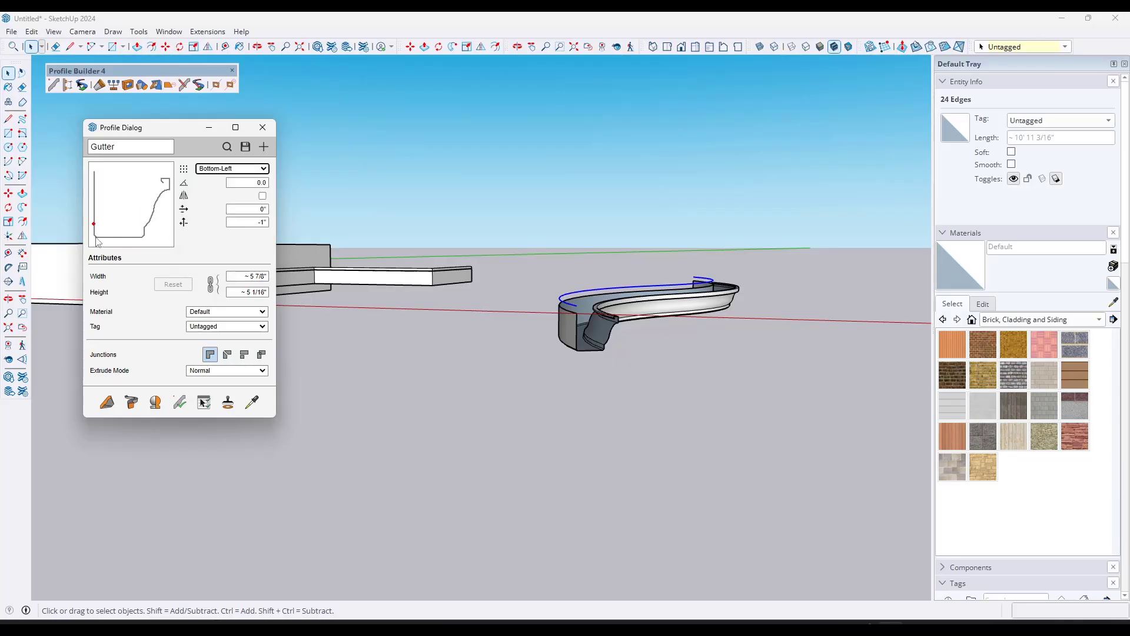
pyautogui.click(229, 170)
pyautogui.click(223, 213)
# Step: Set the Gutter profile's vertical offset to 0 and its placement point to Bottom-Left
pyautogui.click(248, 222)
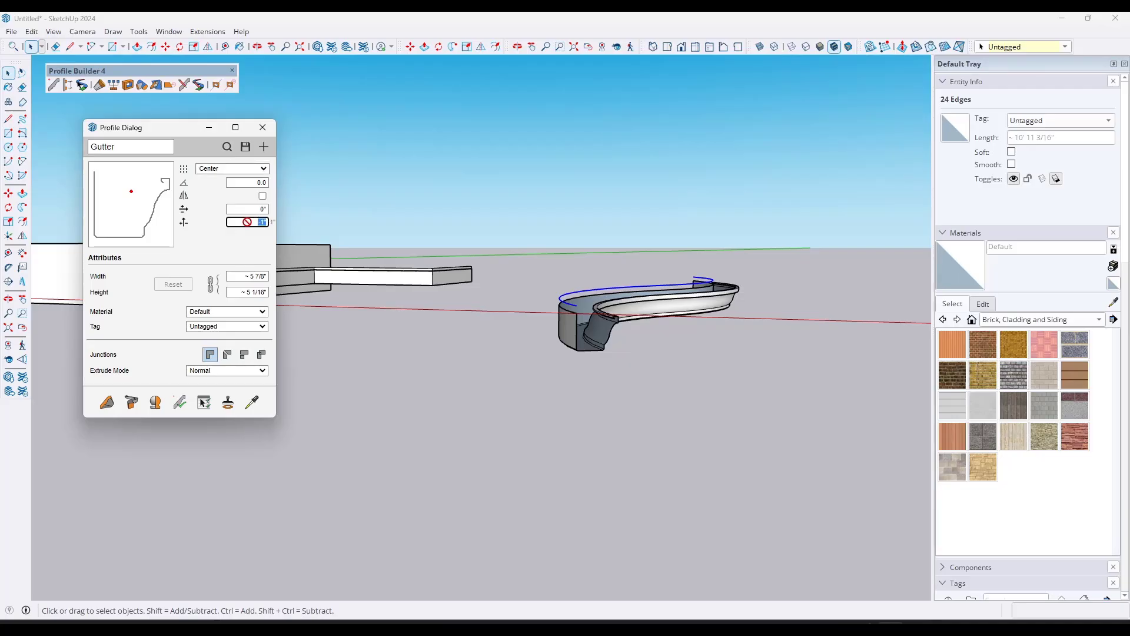
pyautogui.write('0')
pyautogui.click(259, 210)
pyautogui.click(234, 170)
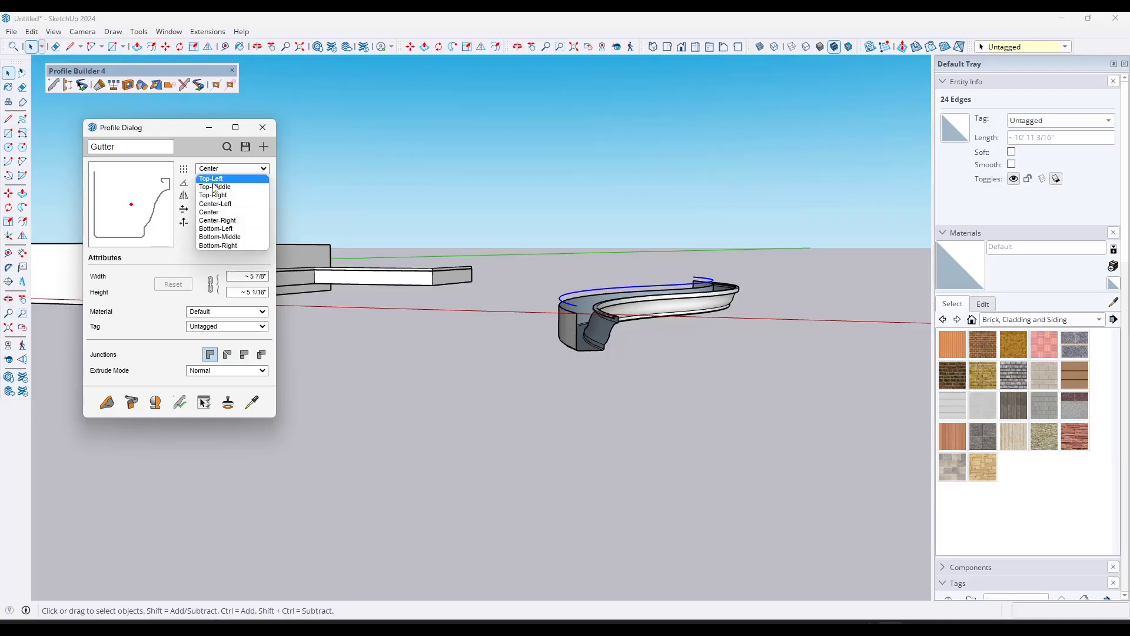
pyautogui.click(200, 229)
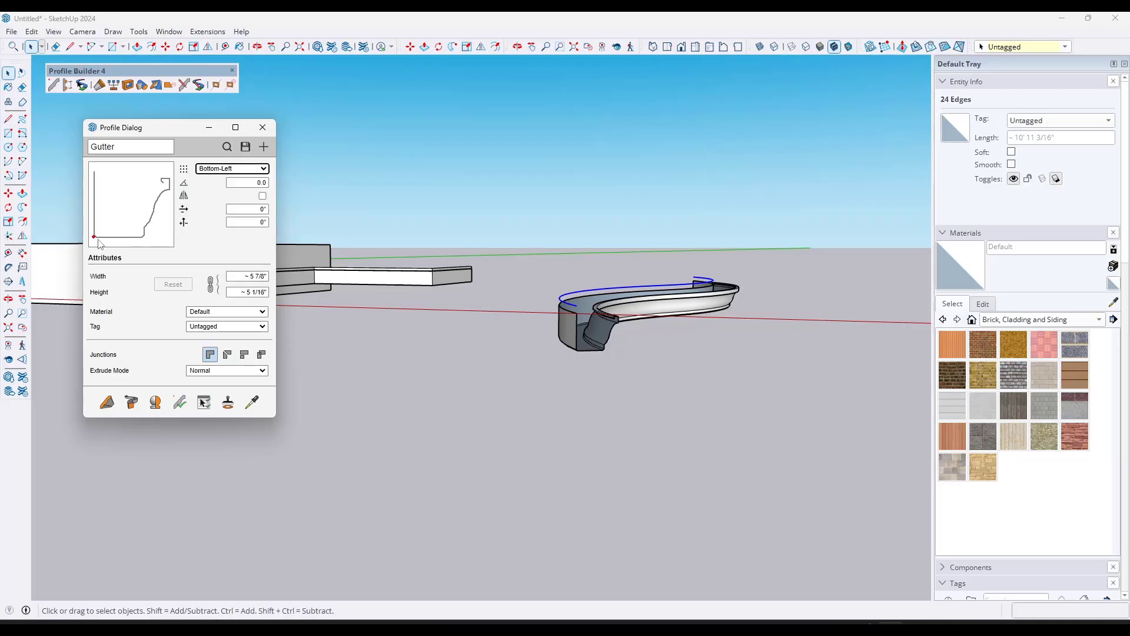
# Step: Apply the Bottom-Left placement point and the other checked profile attributes to the curved Gutter member
pyautogui.moveTo(643, 296); pyautogui.dragTo(600, 312, button='middle')
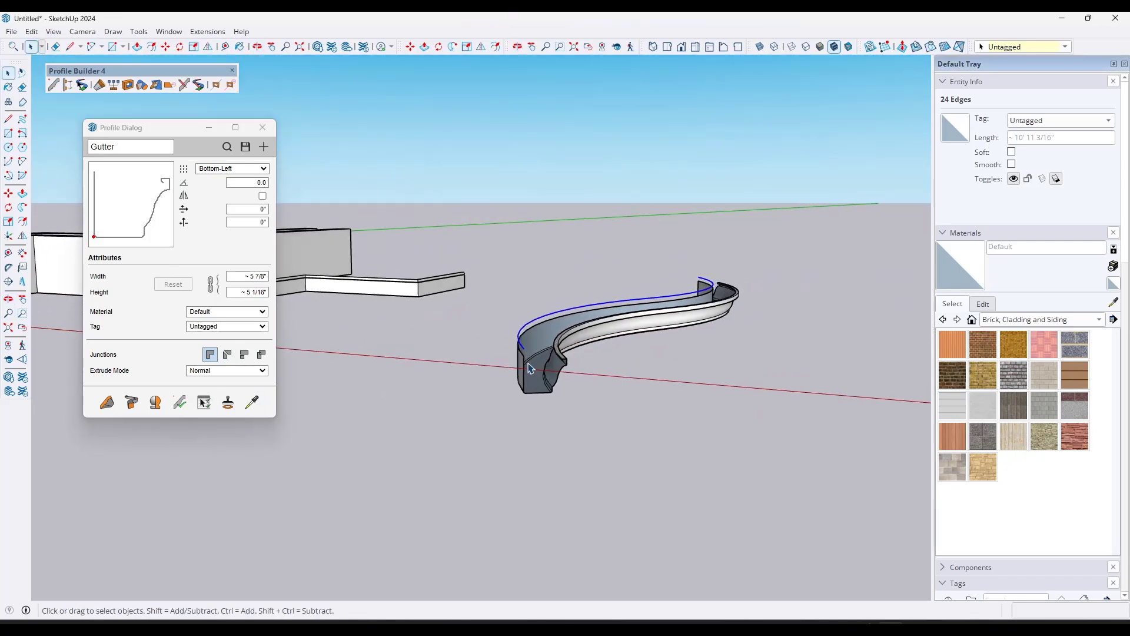
pyautogui.click(529, 368)
pyautogui.click(179, 403)
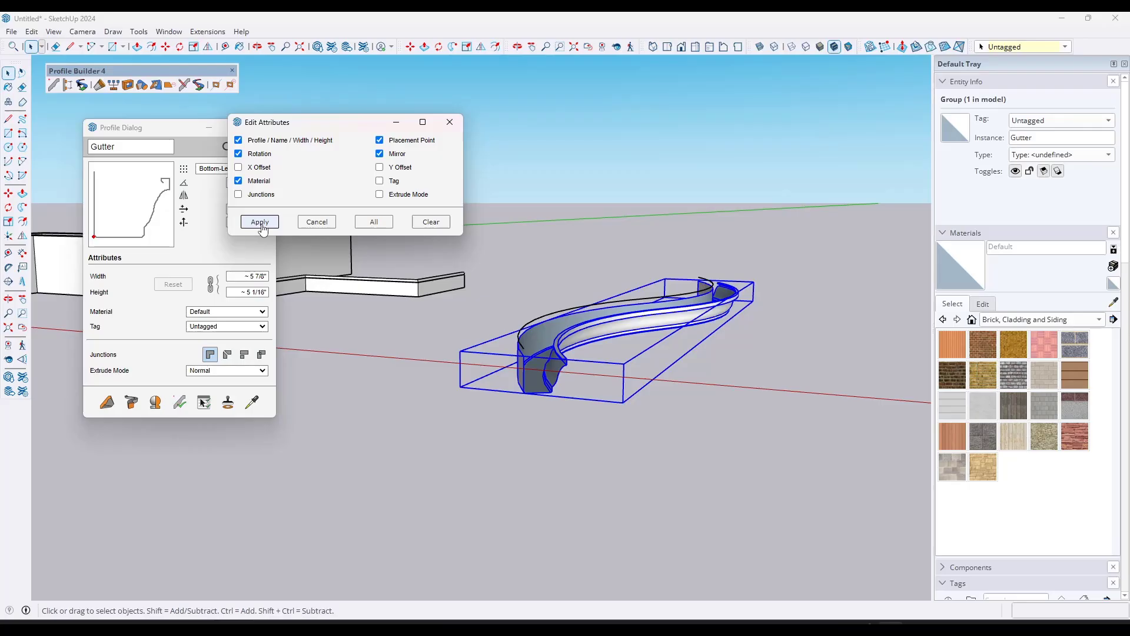
pyautogui.click(260, 222)
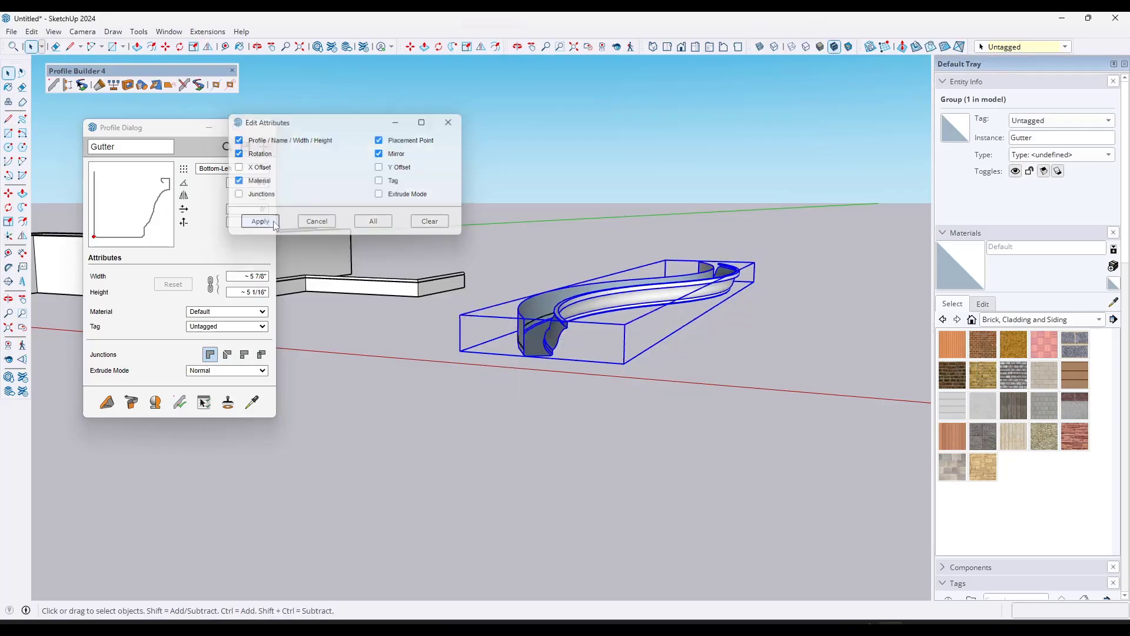
pyautogui.moveTo(573, 336); pyautogui.dragTo(539, 313, button='middle')
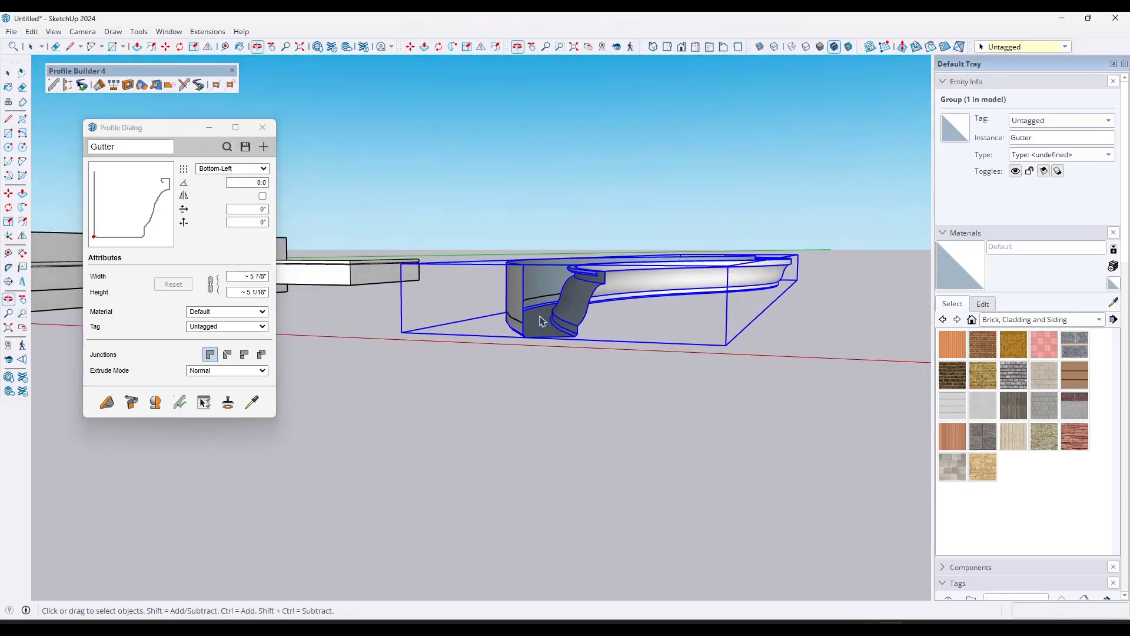
pyautogui.scroll(4, 537, 309)
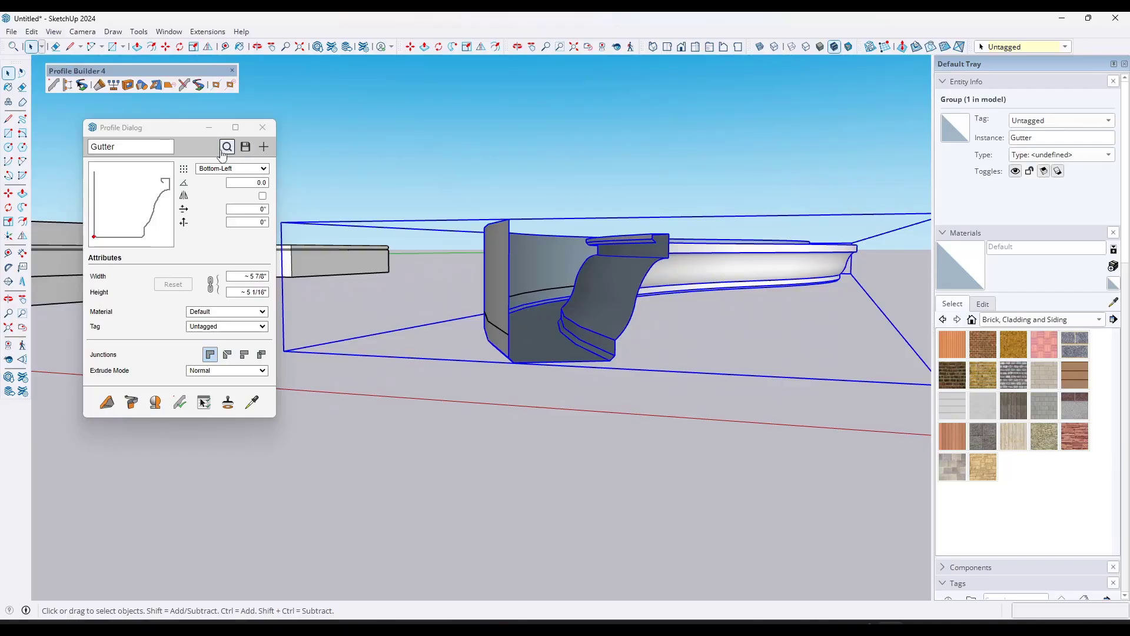
# Step: Draw a narrow rectangle about 2 by 6 inches on the ground beside the curved Gutter member, near the red axis
pyautogui.scroll(-5, 618, 306)
pyautogui.moveTo(622, 305); pyautogui.dragTo(608, 325, button='middle')
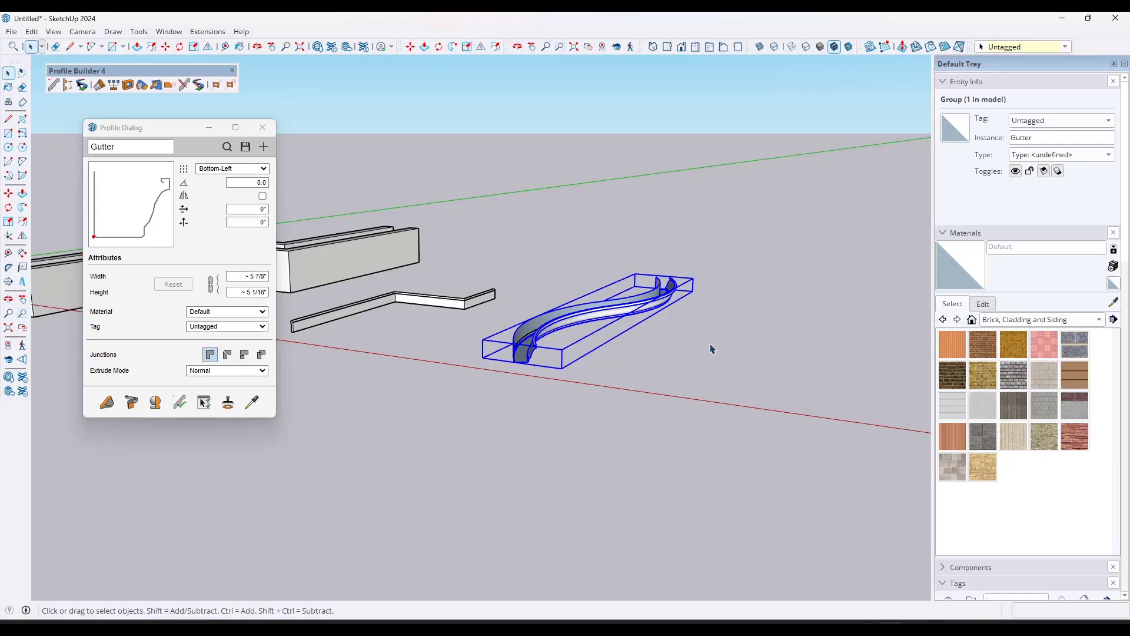
pyautogui.scroll(2, 710, 349)
pyautogui.press('r')
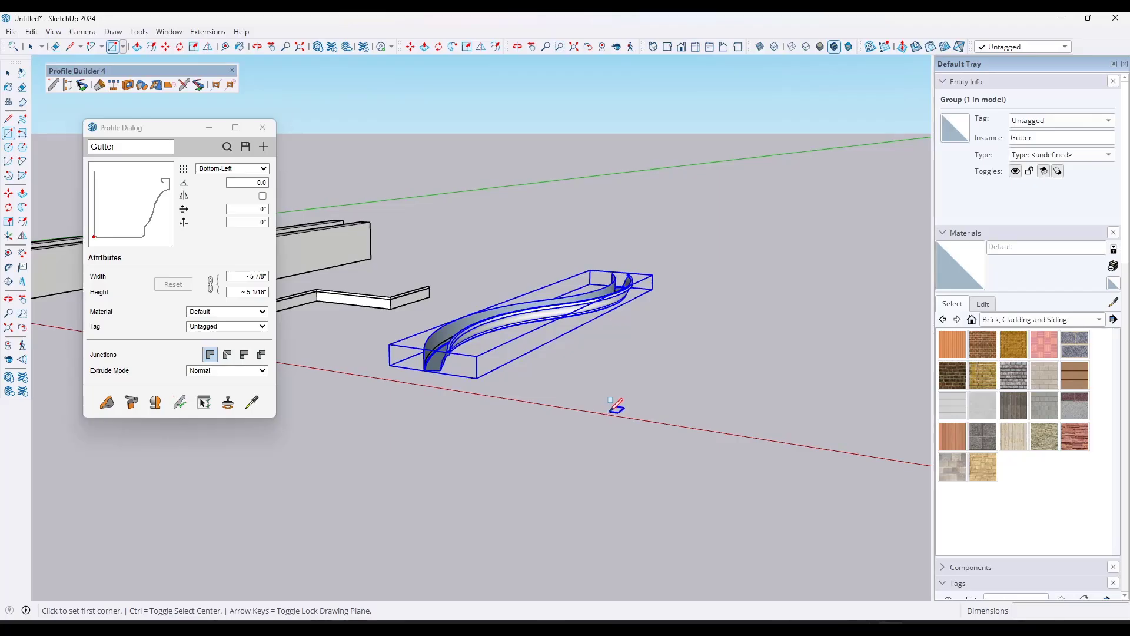
pyautogui.click(615, 410)
pyautogui.scroll(2, 633, 397)
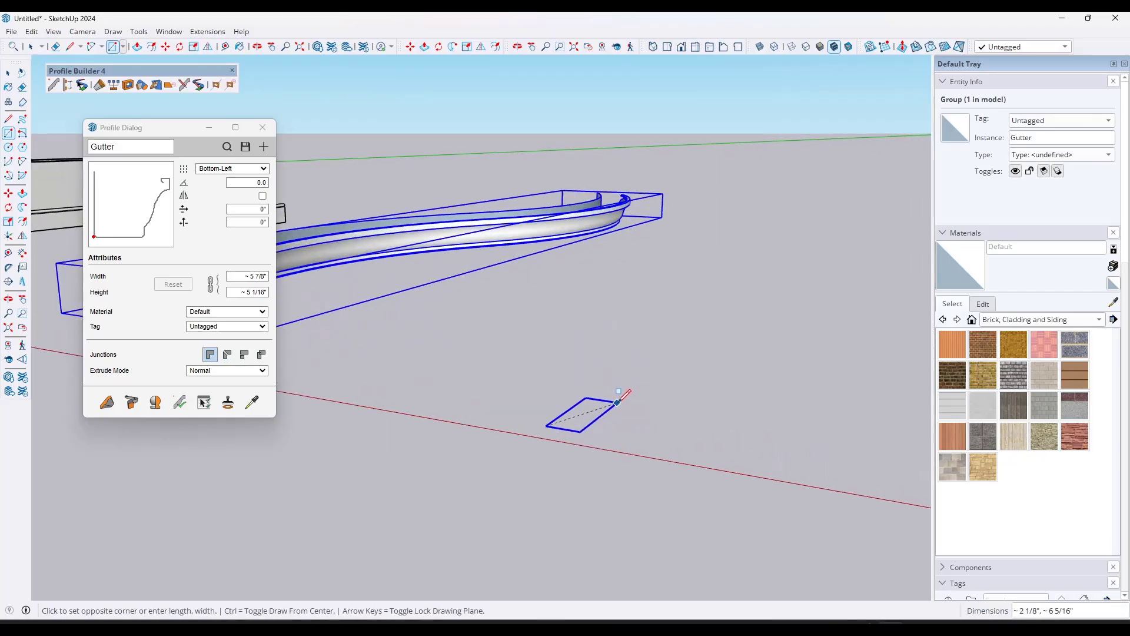
pyautogui.click(627, 400)
pyautogui.moveTo(628, 400); pyautogui.dragTo(698, 499, button='middle')
pyautogui.press('space')
pyautogui.scroll(-5, 636, 400)
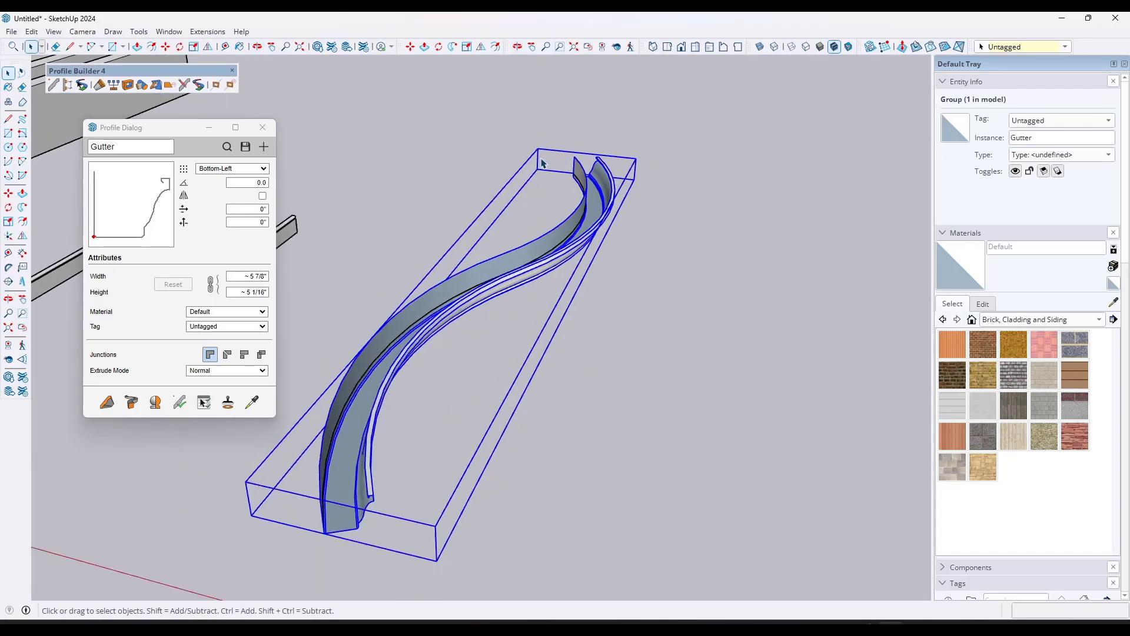
# Step: In top view, draw a tangent half-round arc about 1 3/8" across inside the narrow rectangle, starting on its upper edge
pyautogui.scroll(2, 623, 349)
pyautogui.click(666, 47)
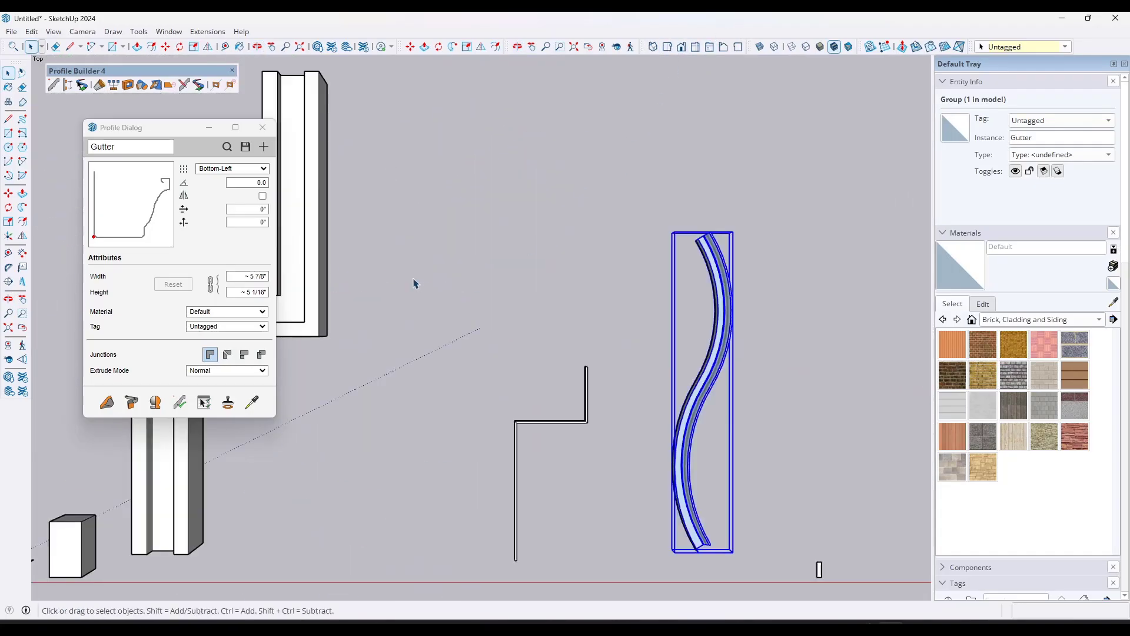
pyautogui.scroll(-3, 607, 396)
pyautogui.scroll(6, 573, 386)
pyautogui.scroll(5, 526, 375)
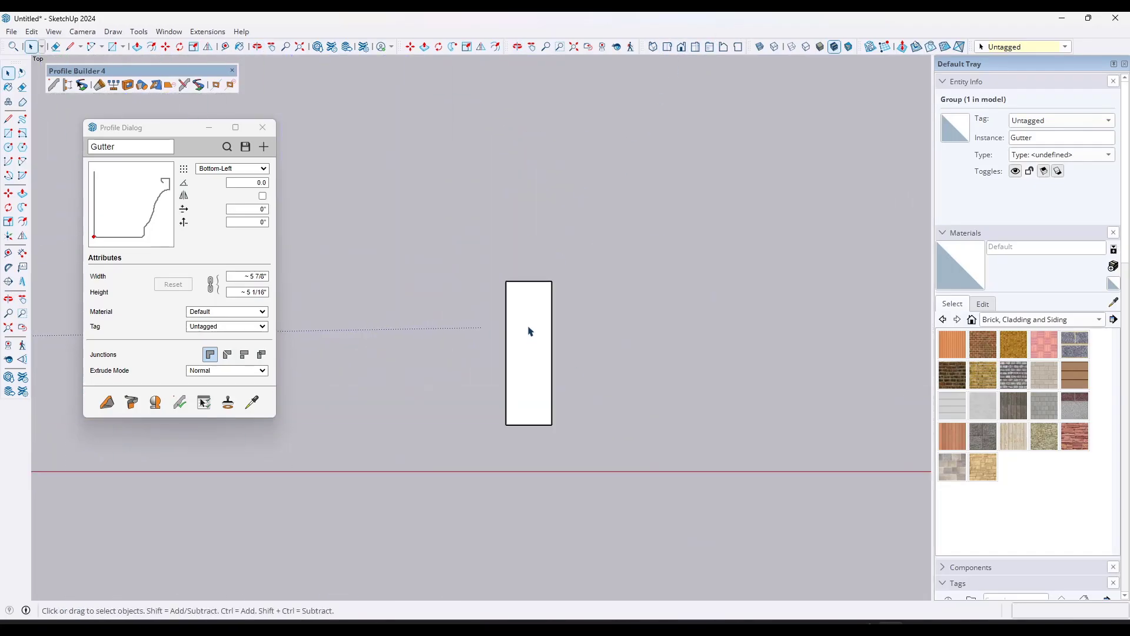
pyautogui.press('a')
pyautogui.click(519, 266)
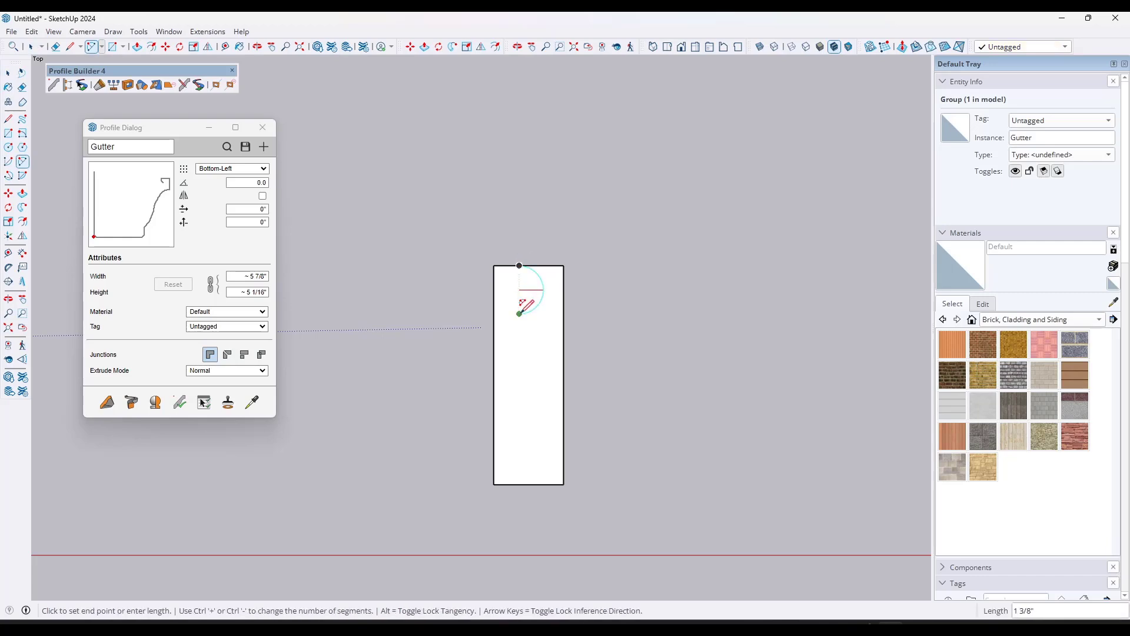
pyautogui.click(519, 313)
# Step: Continue the outline from the arc's end with stepped lines down to the rectangle's lower edge
pyautogui.press('l')
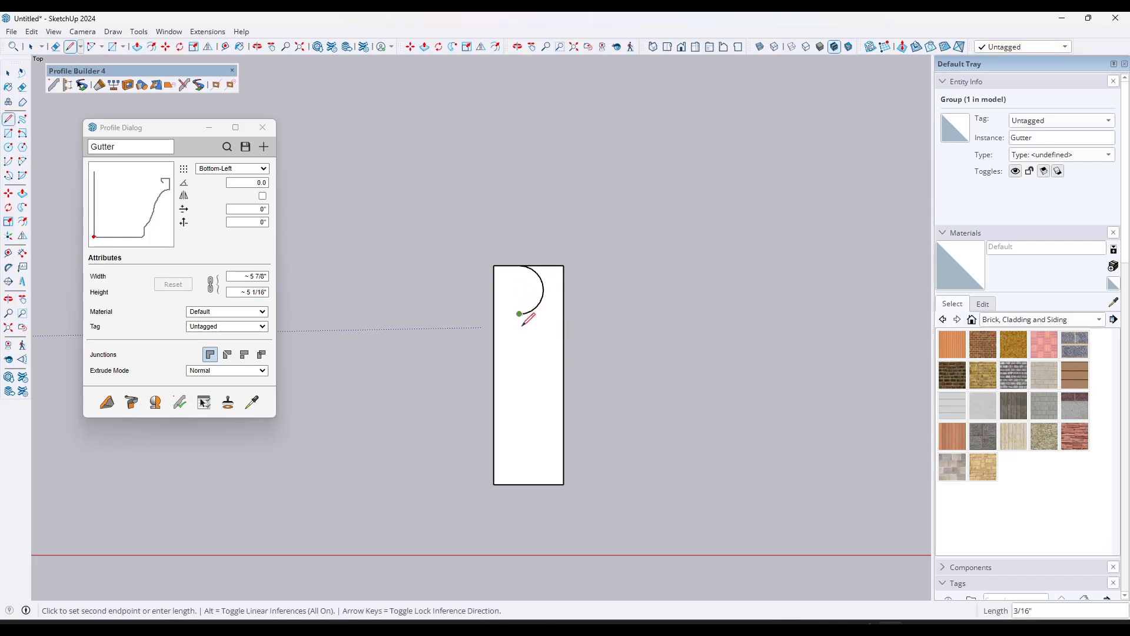
pyautogui.click(519, 313)
pyautogui.click(519, 353)
pyautogui.click(538, 353)
pyautogui.click(539, 485)
# Step: Erase the leftover rectangle edges outside the stepped outline so only the trim-shaped face remains
pyautogui.press('e')
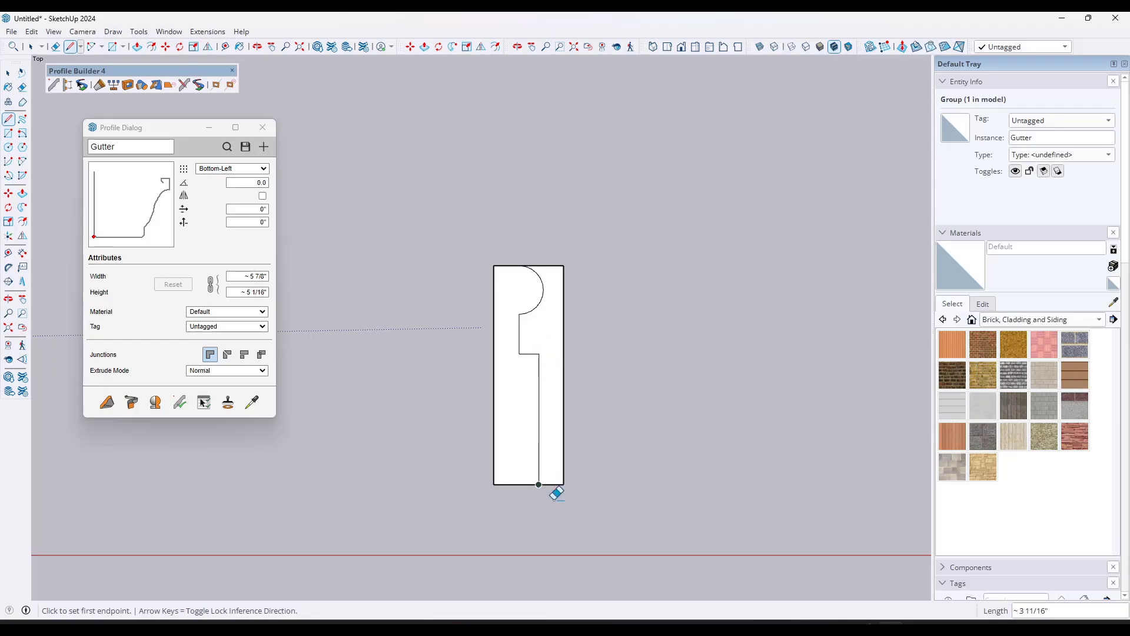
pyautogui.moveTo(554, 499); pyautogui.dragTo(563, 359)
pyautogui.moveTo(557, 288); pyautogui.dragTo(558, 258)
pyautogui.press('space')
# Step: Create a new profile named TestProfile from the drawn face and set its placement point to Bottom-Left
pyautogui.scroll(-3, 553, 253)
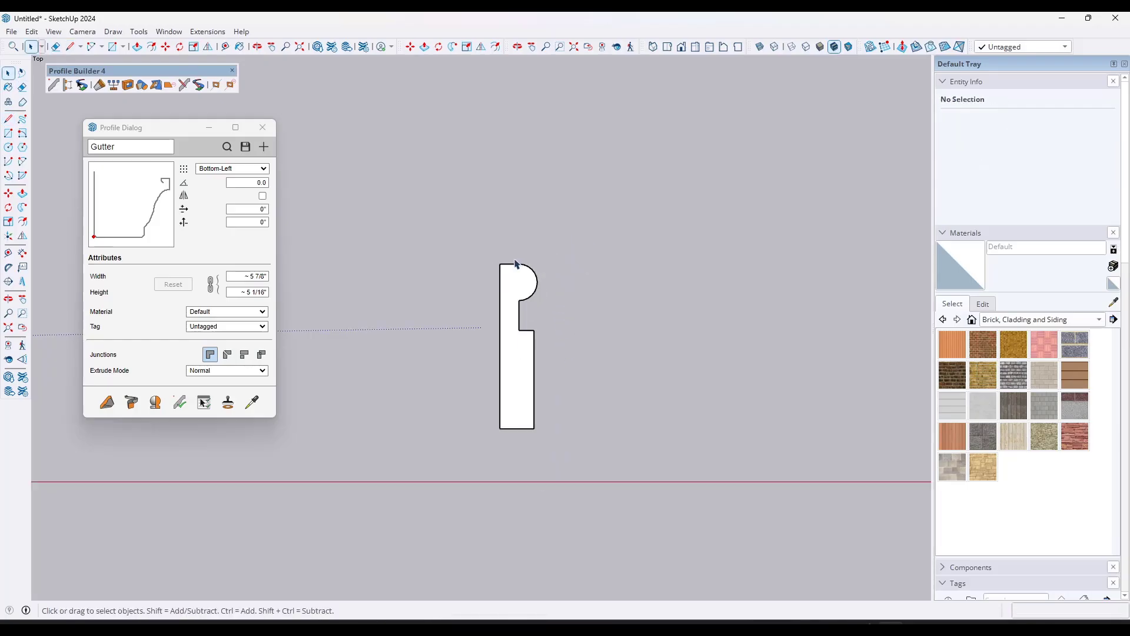
pyautogui.moveTo(383, 160); pyautogui.dragTo(662, 474)
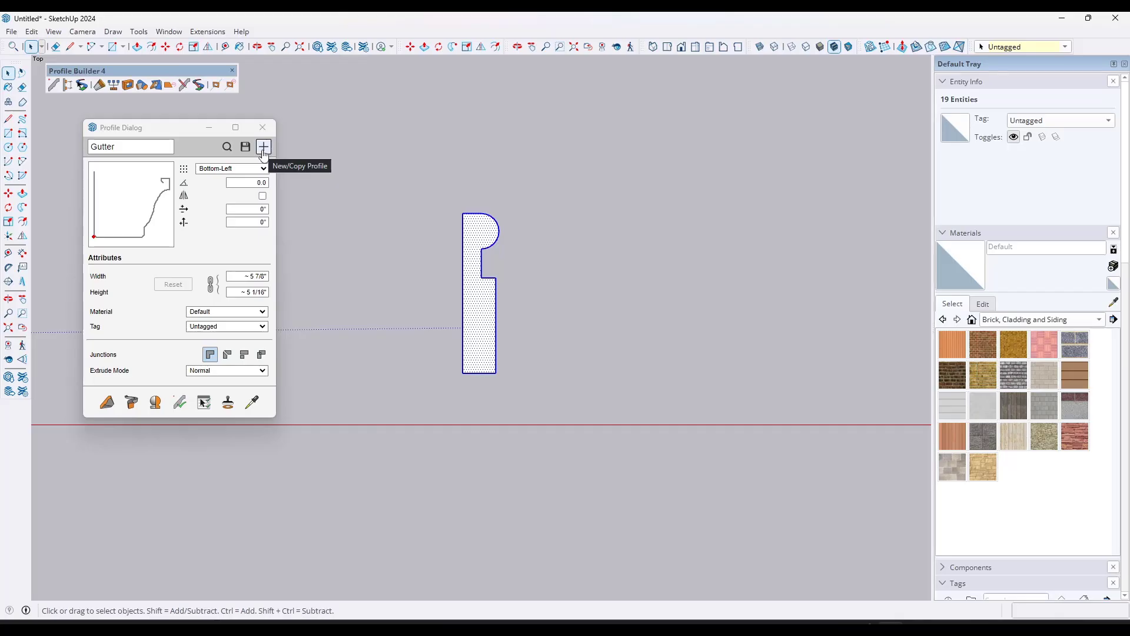
pyautogui.click(262, 150)
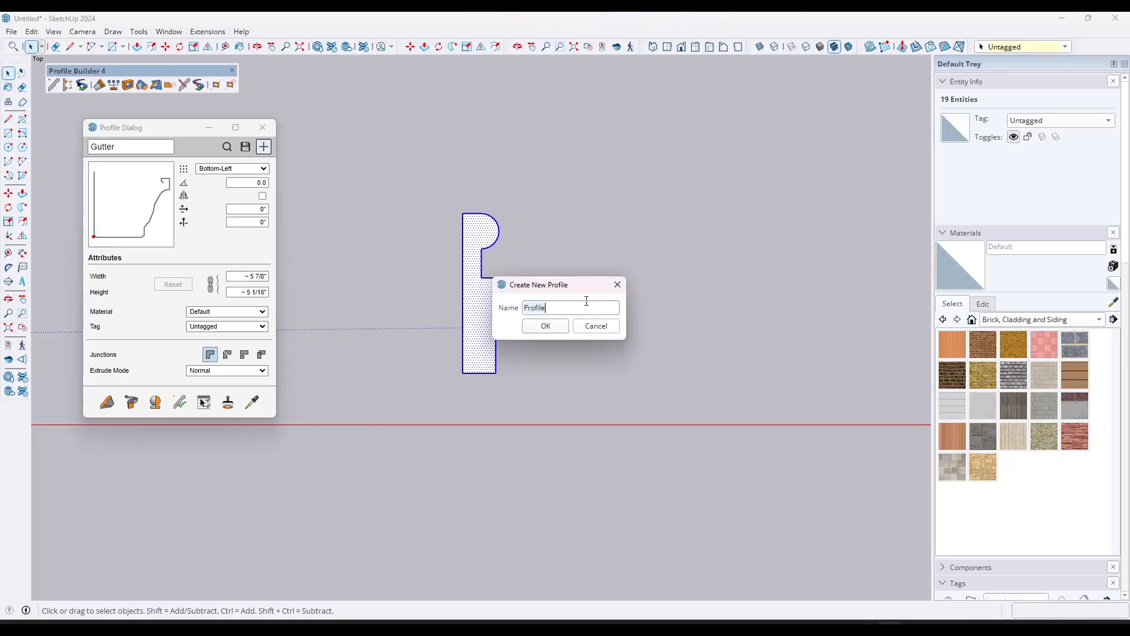
pyautogui.write('Test')
pyautogui.press('Return')
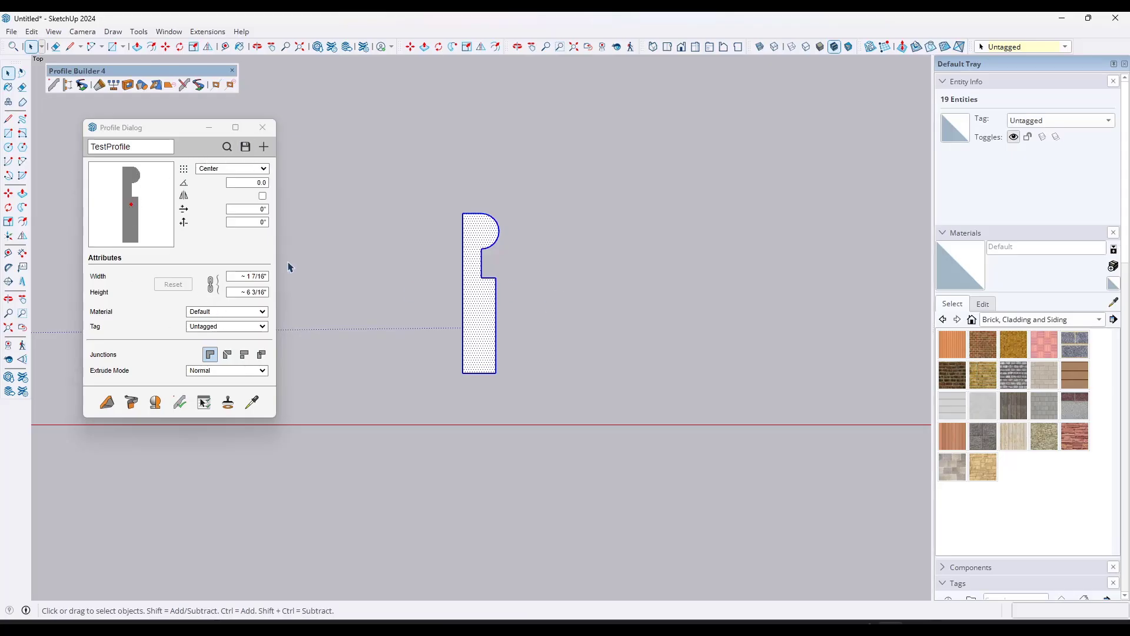
pyautogui.click(232, 168)
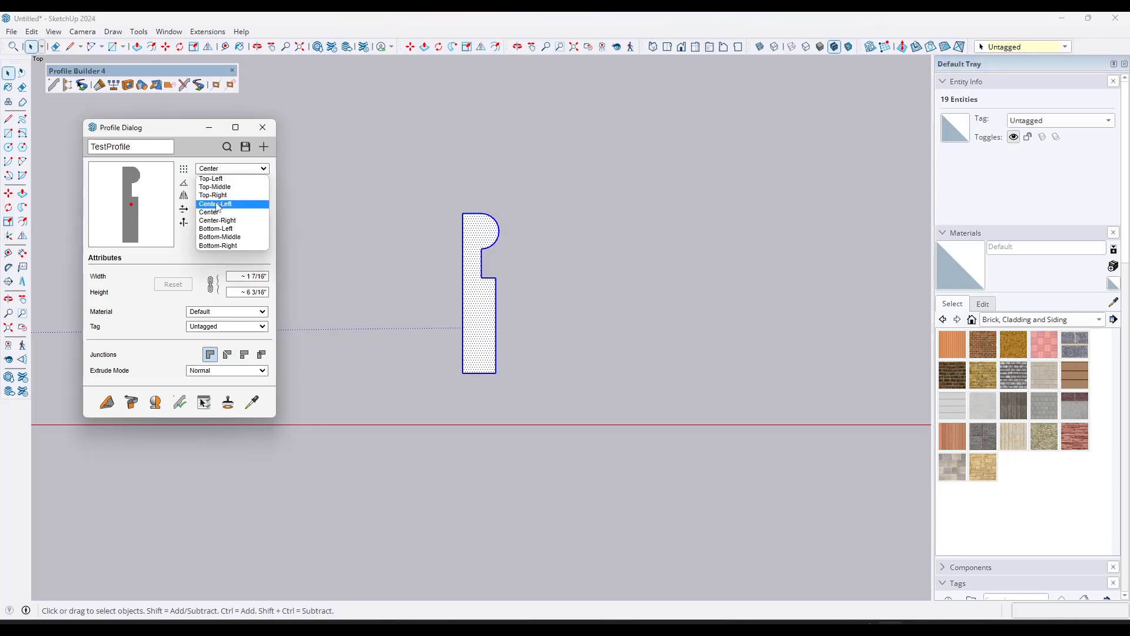
pyautogui.click(217, 229)
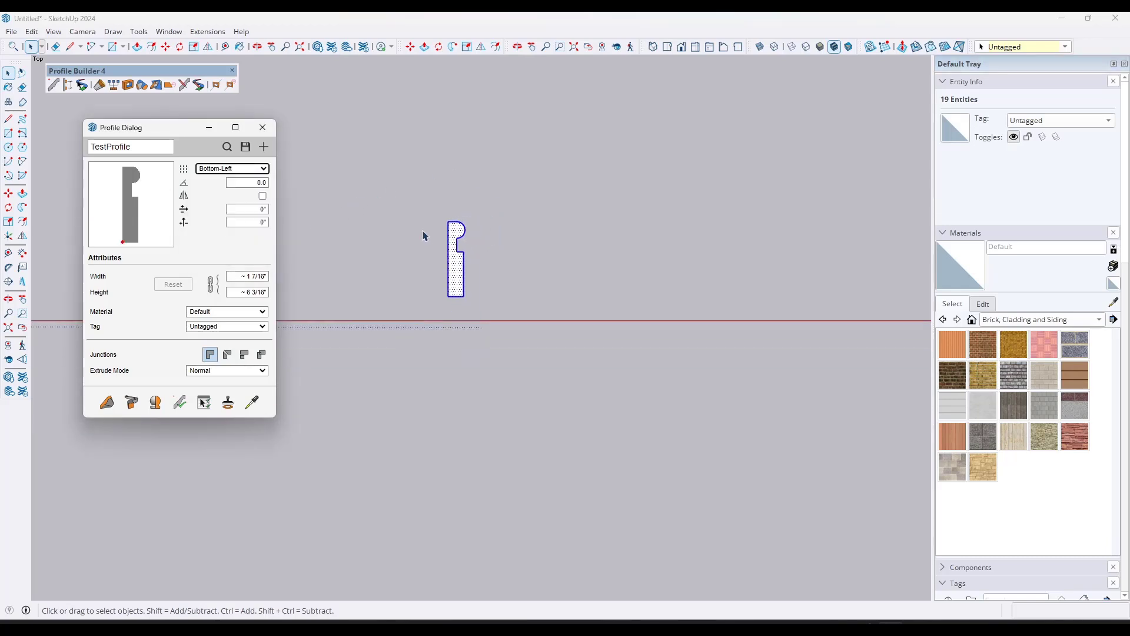
# Step: Build a three-segment zigzag TestProfile member starting at the profile face's lower corner, with a first segment about 3' 4" long
pyautogui.moveTo(423, 235); pyautogui.dragTo(112, 431, button='middle')
pyautogui.click(106, 402)
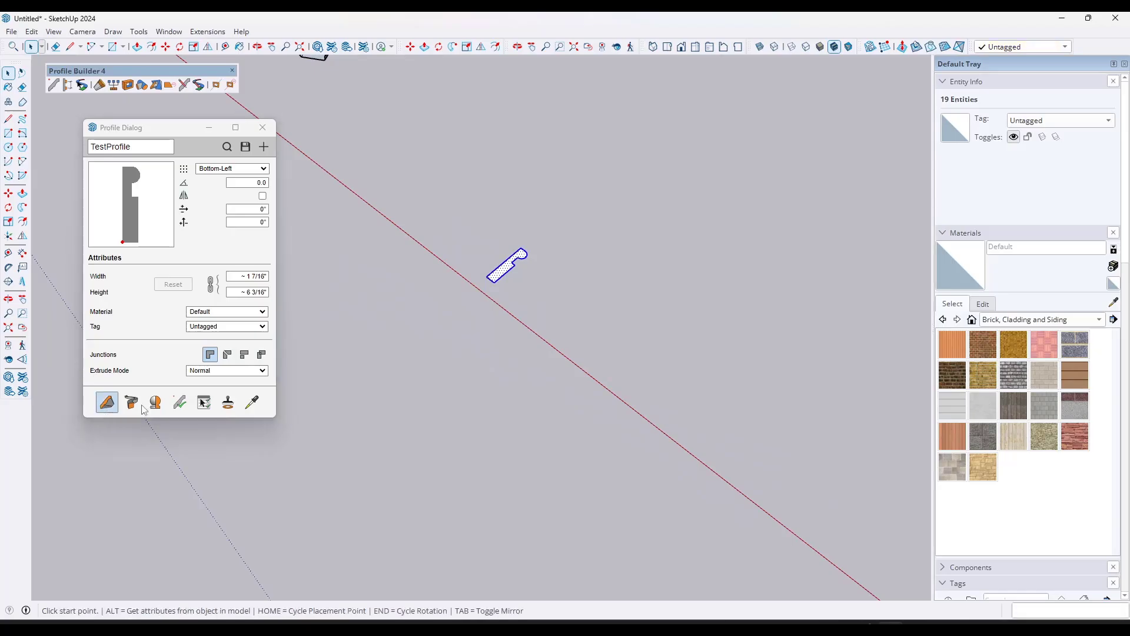
pyautogui.click(494, 283)
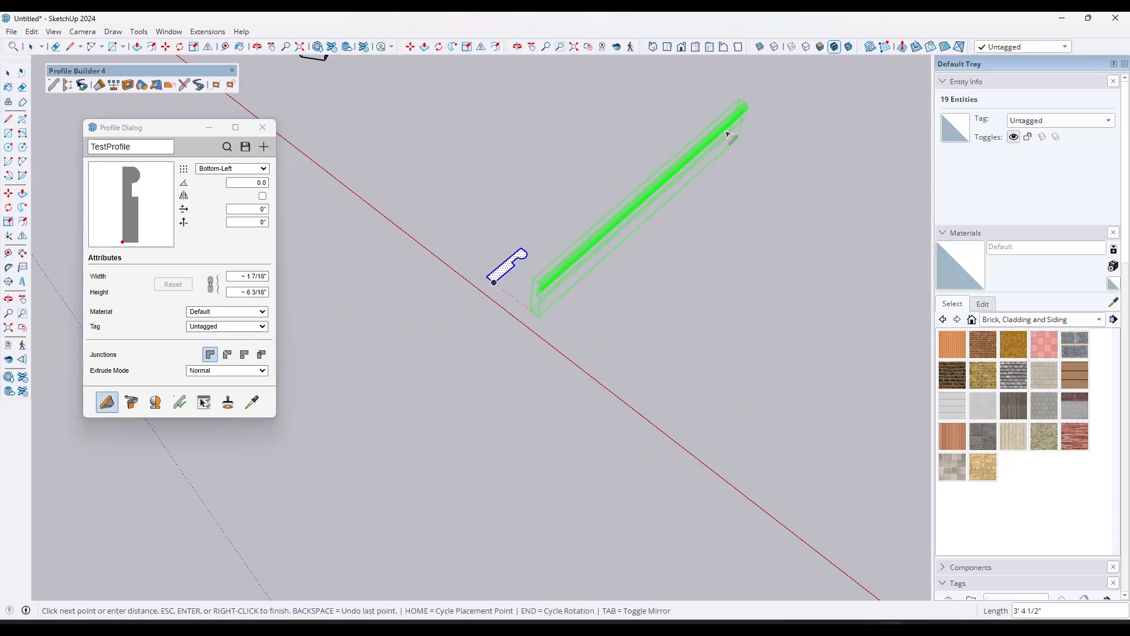
pyautogui.click(733, 131)
pyautogui.click(863, 211)
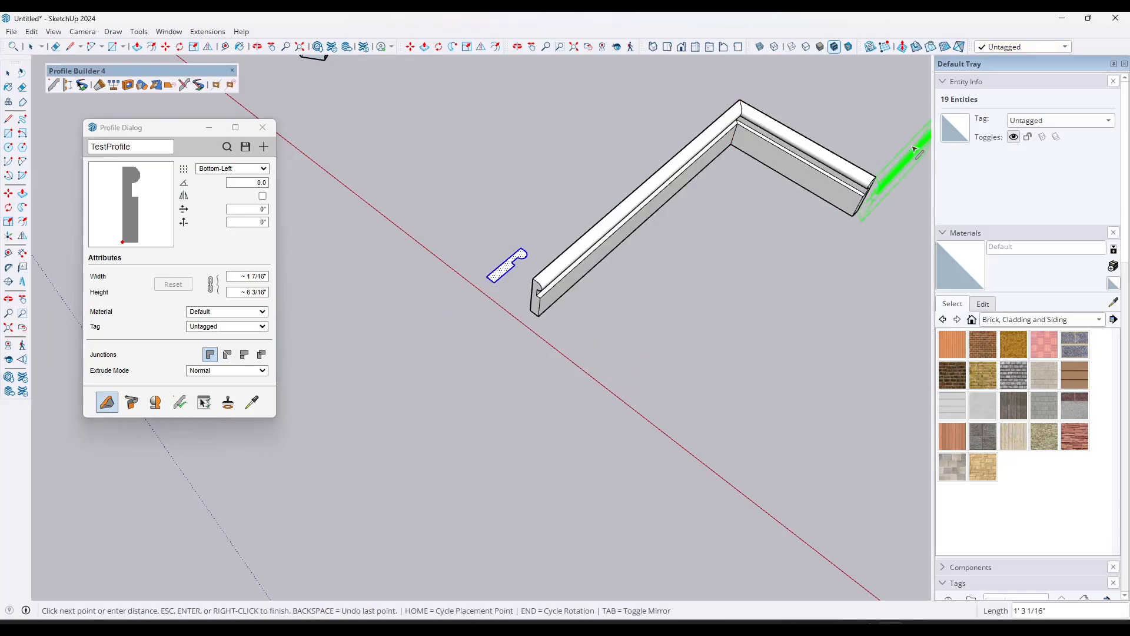
pyautogui.click(918, 148)
pyautogui.press('space')
pyautogui.scroll(-3, 594, 99)
pyautogui.moveTo(770, 226); pyautogui.dragTo(759, 54, button='middle')
pyautogui.scroll(3, 690, 186)
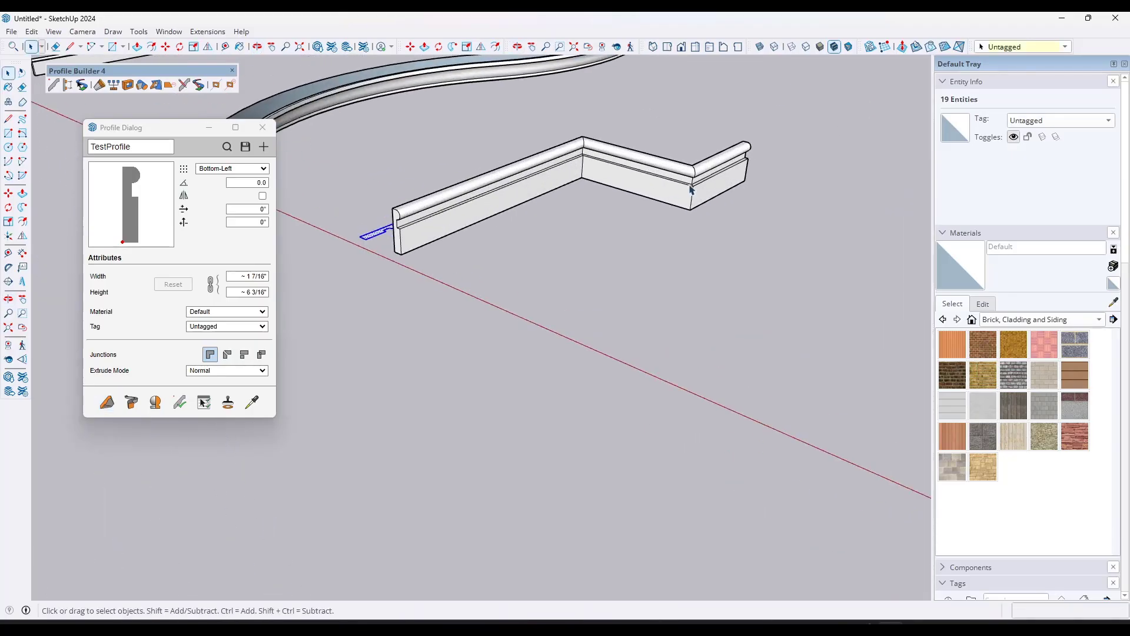
# Step: Replace the zigzag Base member's profile with TestProfile by applying the checked profile, rotation, material, placement point and mirror attributes
pyautogui.scroll(-5, 656, 170)
pyautogui.scroll(5, 589, 176)
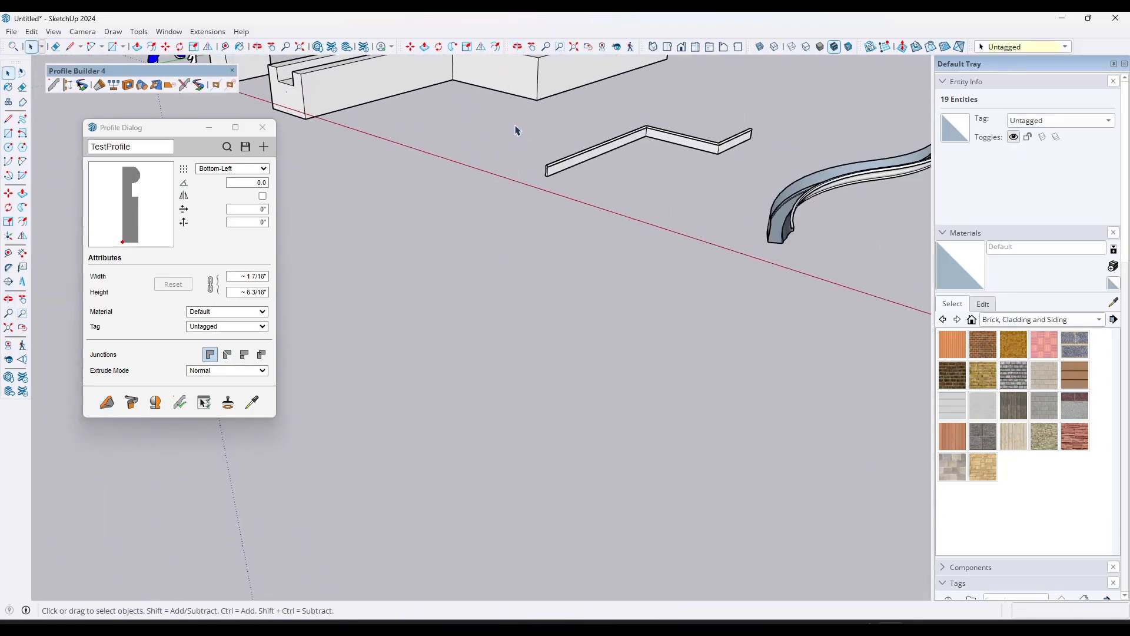
pyautogui.click(583, 174)
pyautogui.scroll(2, 596, 163)
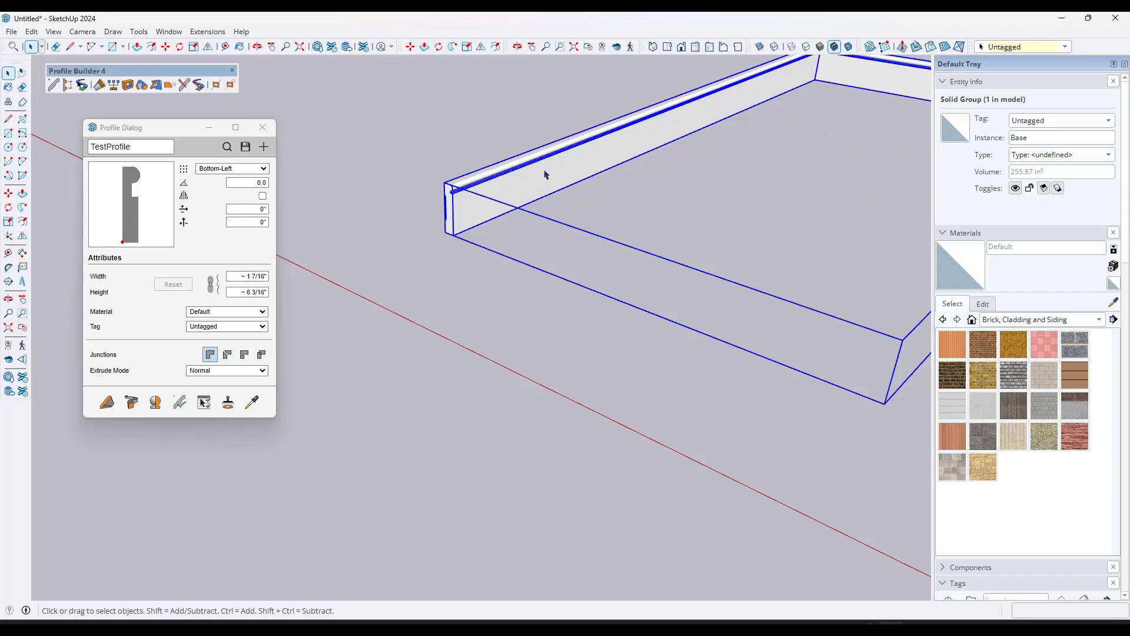
pyautogui.click(180, 402)
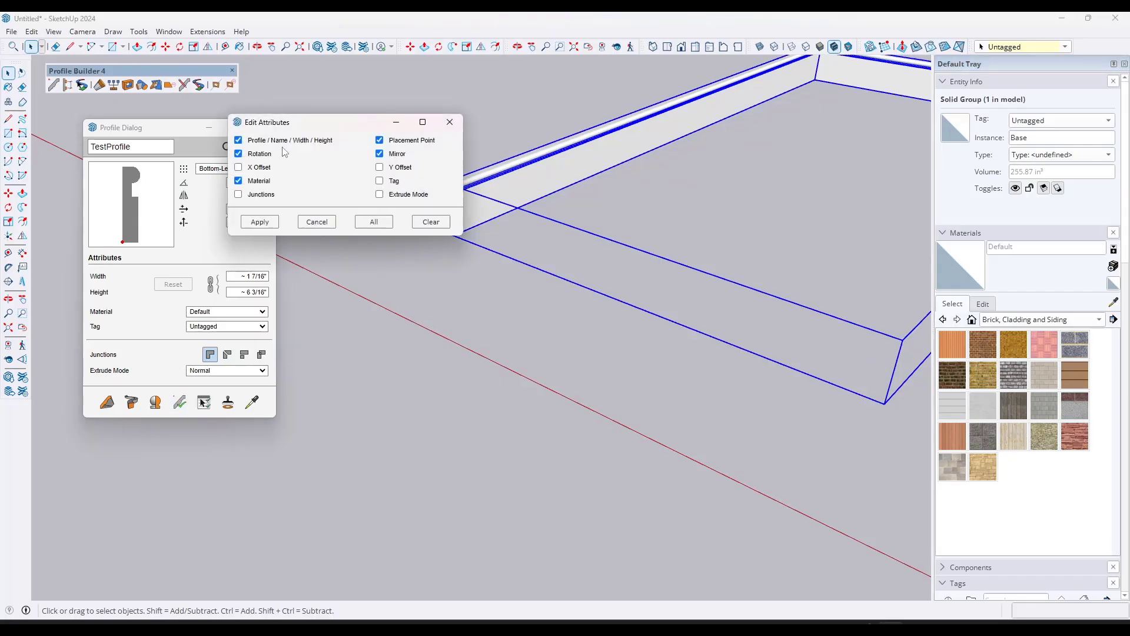
pyautogui.click(260, 222)
# Step: Examine the swapped TestProfile member alongside the other members in the model
pyautogui.moveTo(550, 214); pyautogui.dragTo(489, 243, button='middle')
pyautogui.scroll(-5, 441, 199)
pyautogui.scroll(-3, 391, 203)
pyautogui.scroll(-3, 453, 201)
pyautogui.moveTo(453, 201); pyautogui.dragTo(559, 187, button='middle')
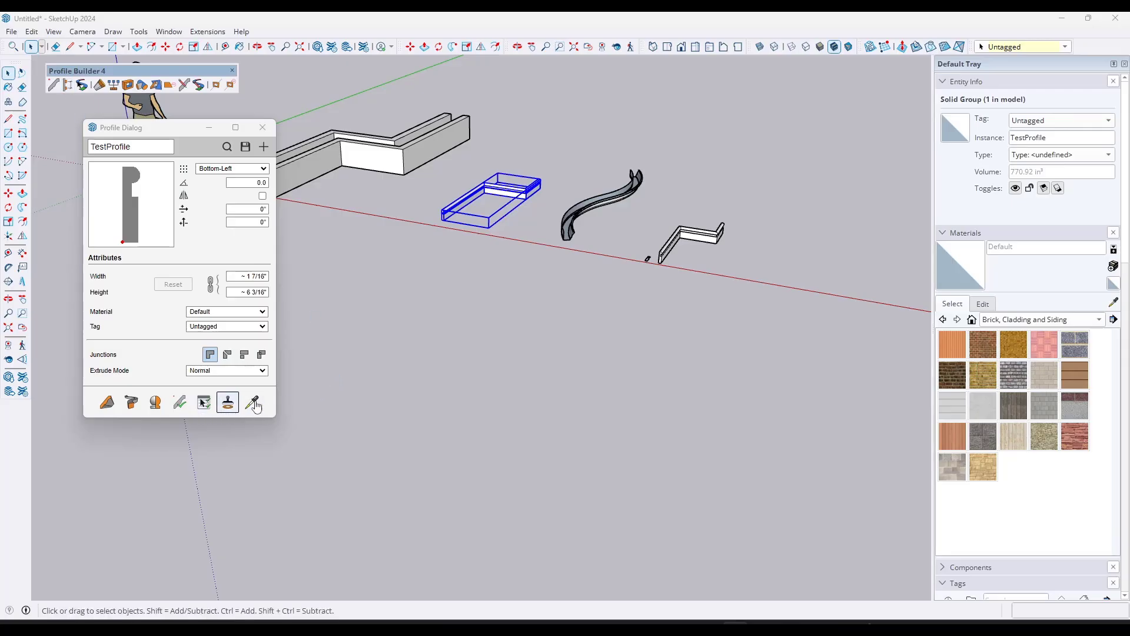
pyautogui.scroll(-3, 537, 206)
pyautogui.scroll(2, 650, 159)
pyautogui.moveTo(603, 198); pyautogui.dragTo(600, 200, button='middle')
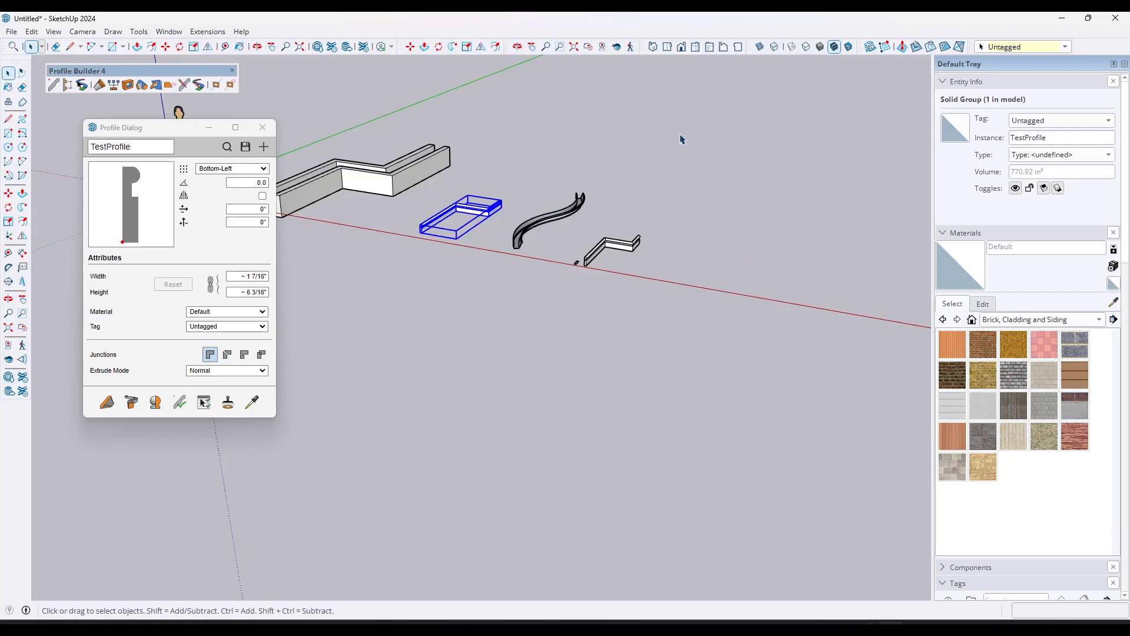
# Step: Draw a rectangle on the ground near the red axis, beyond the new TestProfile member, as a sketching face
pyautogui.press('r')
pyautogui.click(677, 275)
pyautogui.scroll(2, 714, 259)
pyautogui.scroll(5, 714, 259)
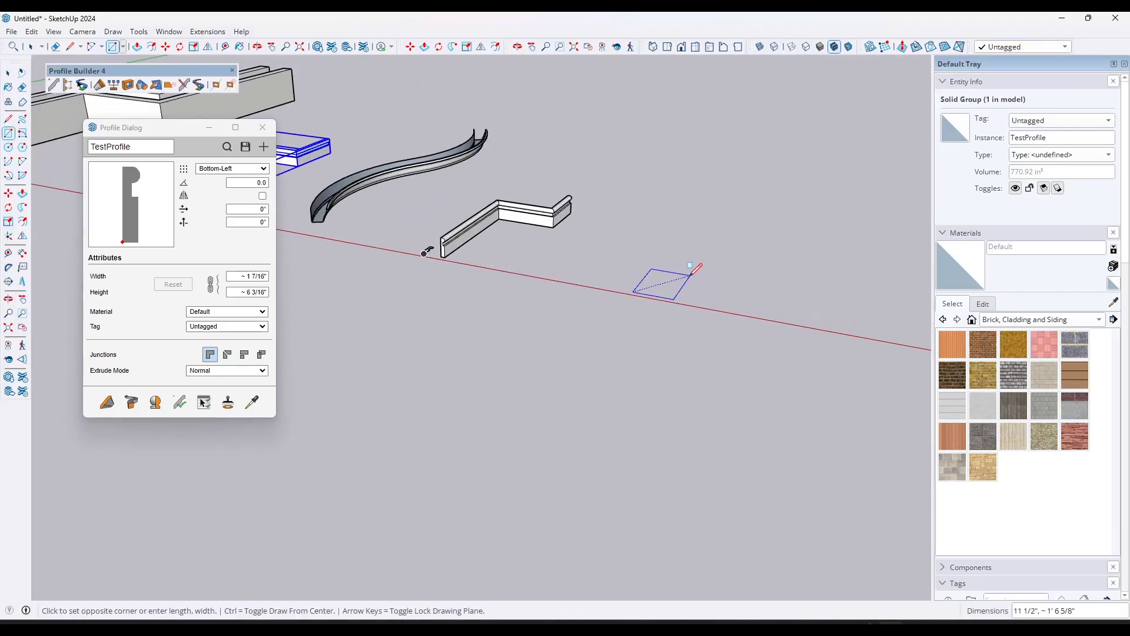
pyautogui.click(657, 277)
pyautogui.press('space')
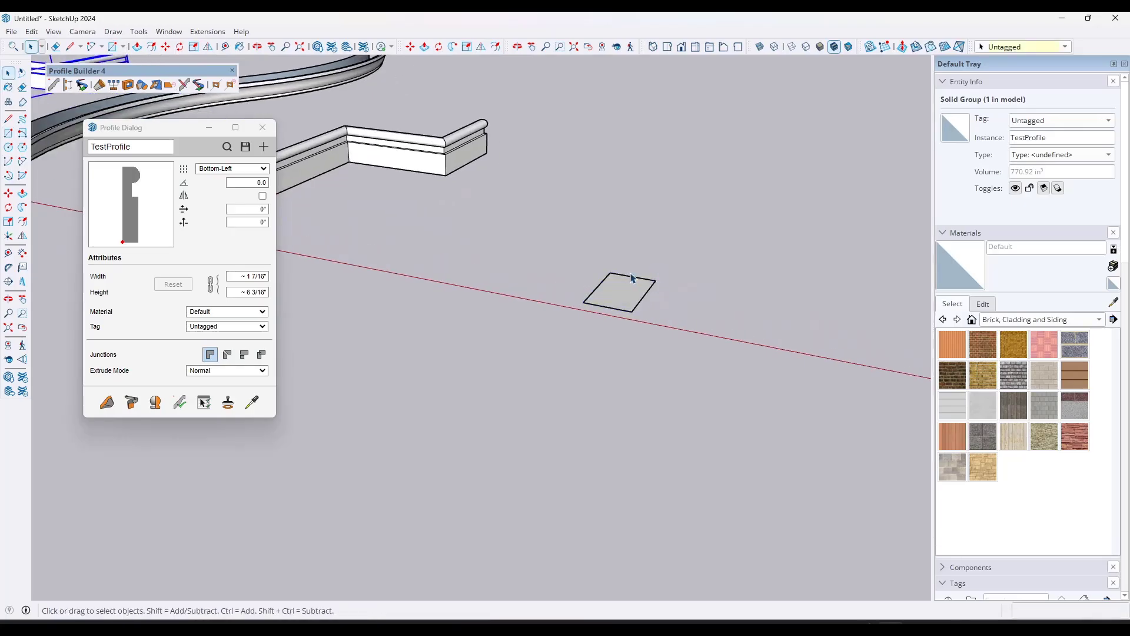
# Step: In top view, draw an open three-segment line on the rectangle: vertical, about 1 1/16" horizontal, and a rising diagonal
pyautogui.click(667, 47)
pyautogui.scroll(8, 537, 345)
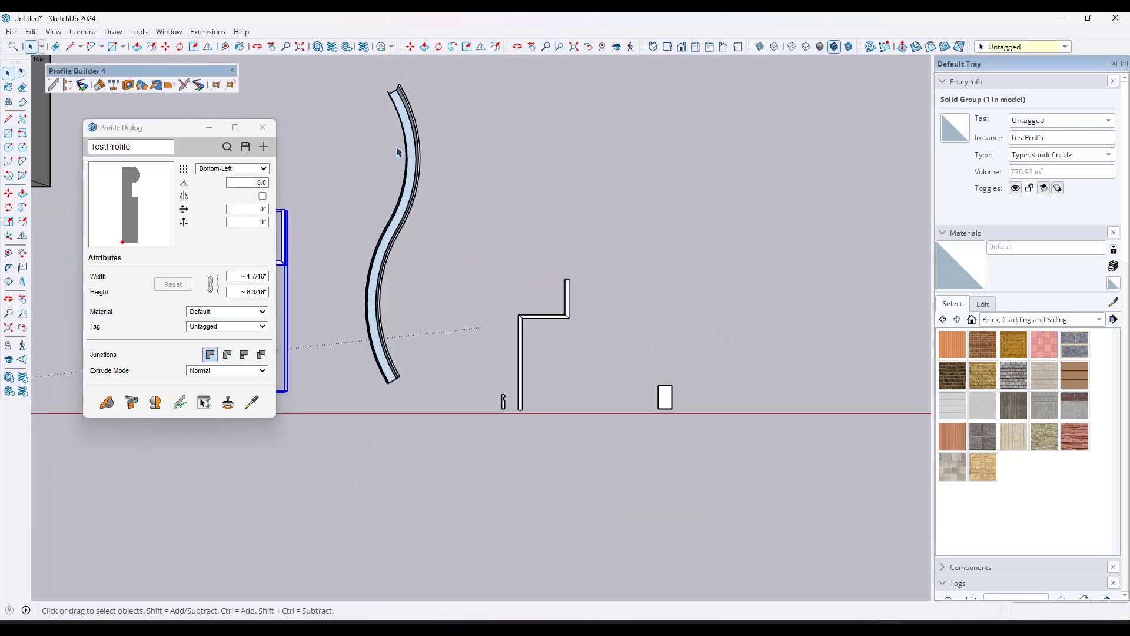
pyautogui.scroll(2, 474, 296)
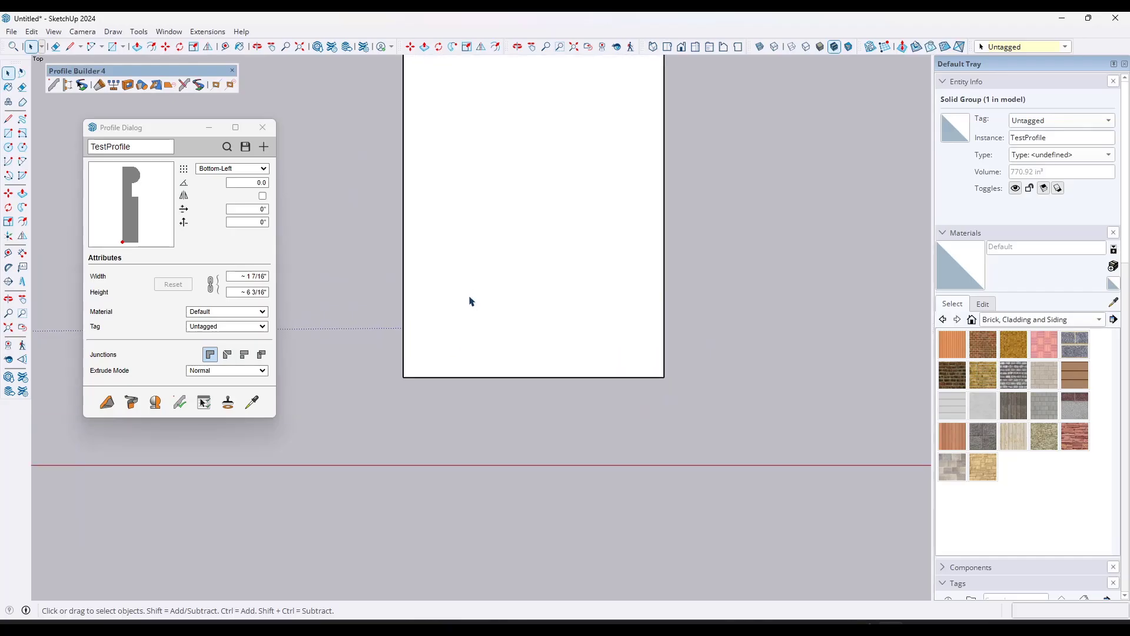
pyautogui.scroll(-3, 462, 309)
pyautogui.press('l')
pyautogui.click(457, 308)
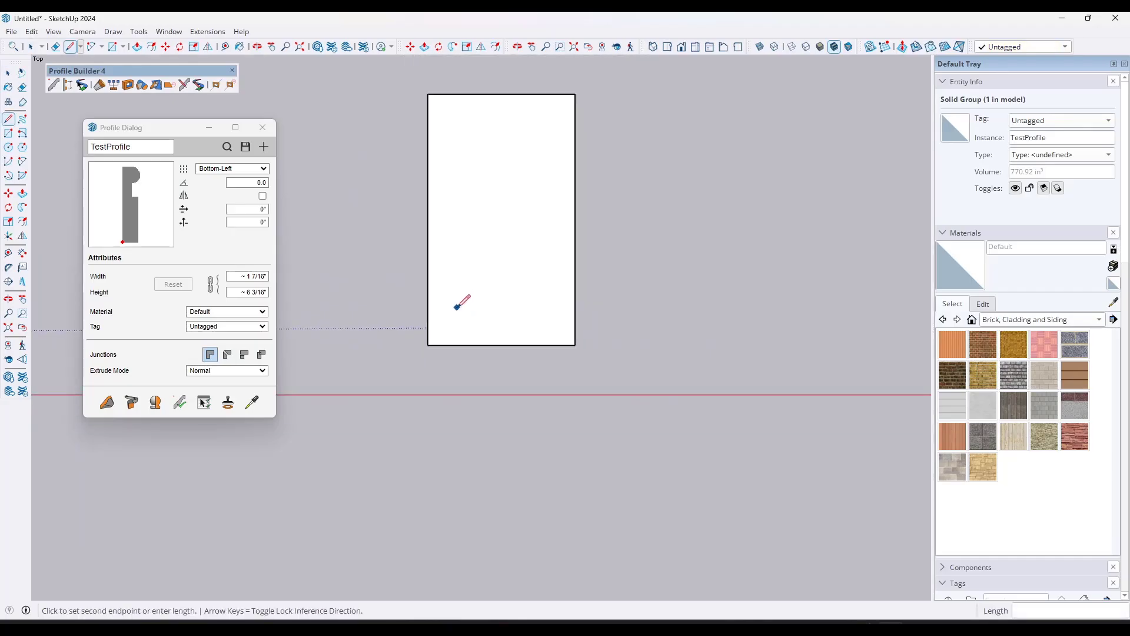
pyautogui.click(457, 237)
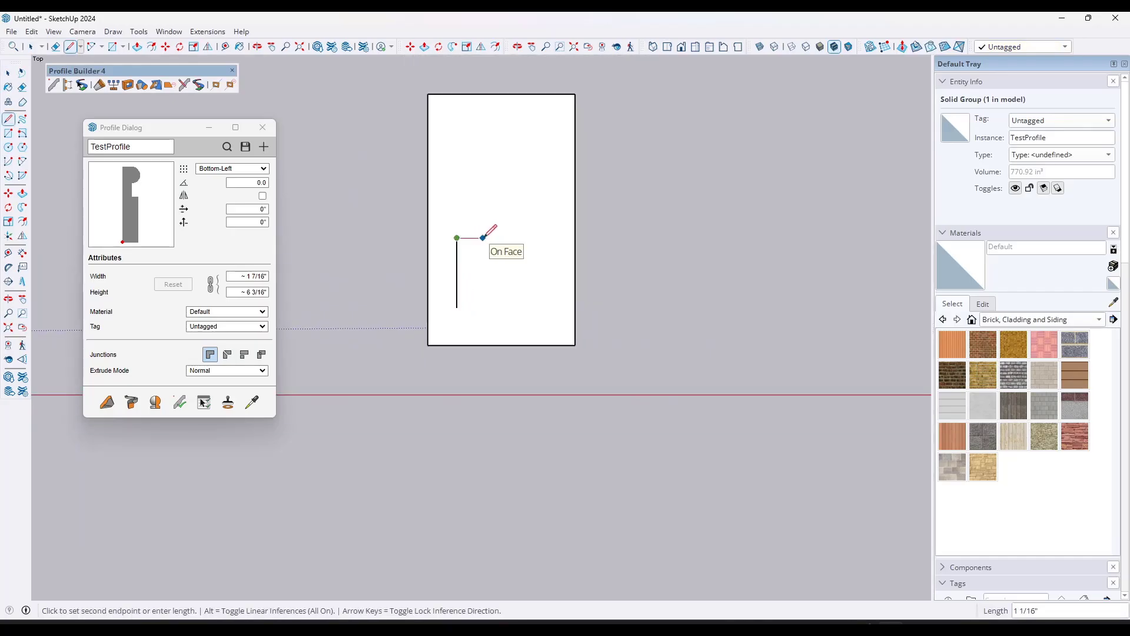
pyautogui.click(483, 238)
pyautogui.click(532, 183)
pyautogui.press('space')
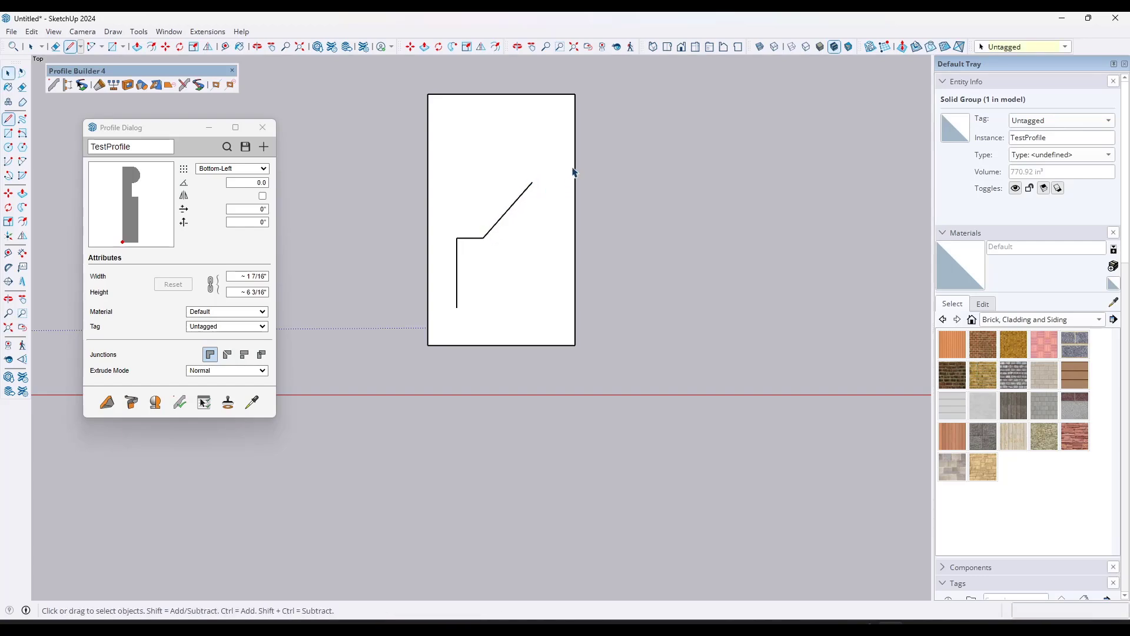
# Step: Erase the surrounding rectangle so only the three connected line segments remain
pyautogui.press('e')
pyautogui.moveTo(573, 101); pyautogui.dragTo(542, 77)
pyautogui.moveTo(454, 103)
pyautogui.mouseDown()
pyautogui.moveTo(406, 318)
pyautogui.moveTo(487, 366)
pyautogui.mouseUp()
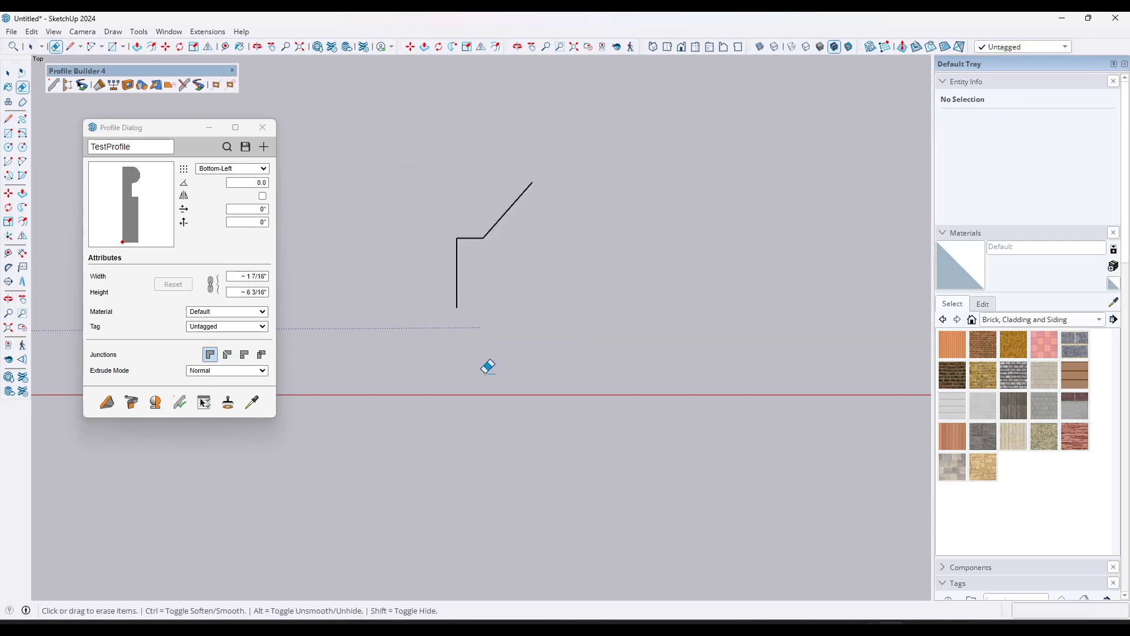
pyautogui.press('space')
# Step: Create a new profile named EdgeTestProfile from the three open edges
pyautogui.moveTo(401, 138); pyautogui.dragTo(617, 392)
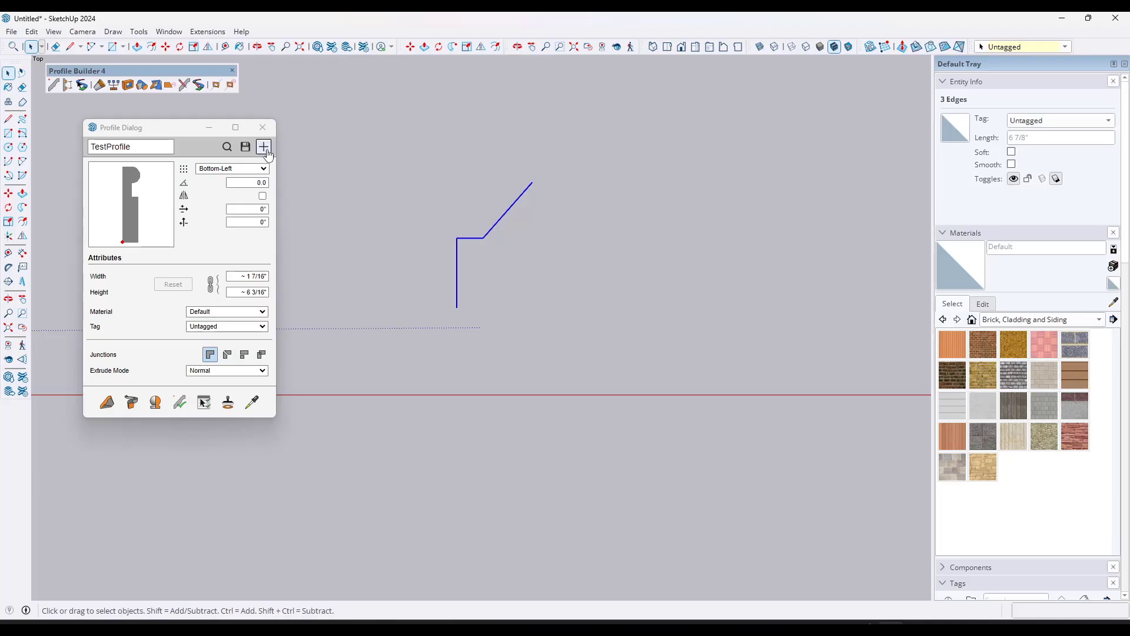
pyautogui.click(263, 147)
pyautogui.write('EdgeTestProfile')
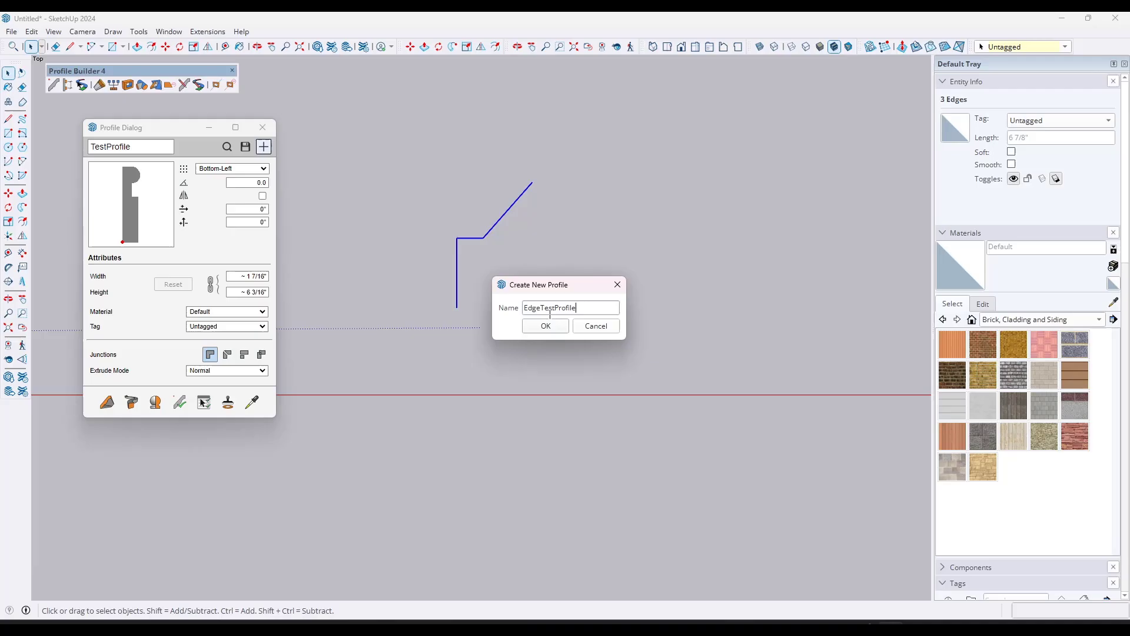
pyautogui.press('Return')
pyautogui.moveTo(550, 319); pyautogui.dragTo(294, 169, button='middle')
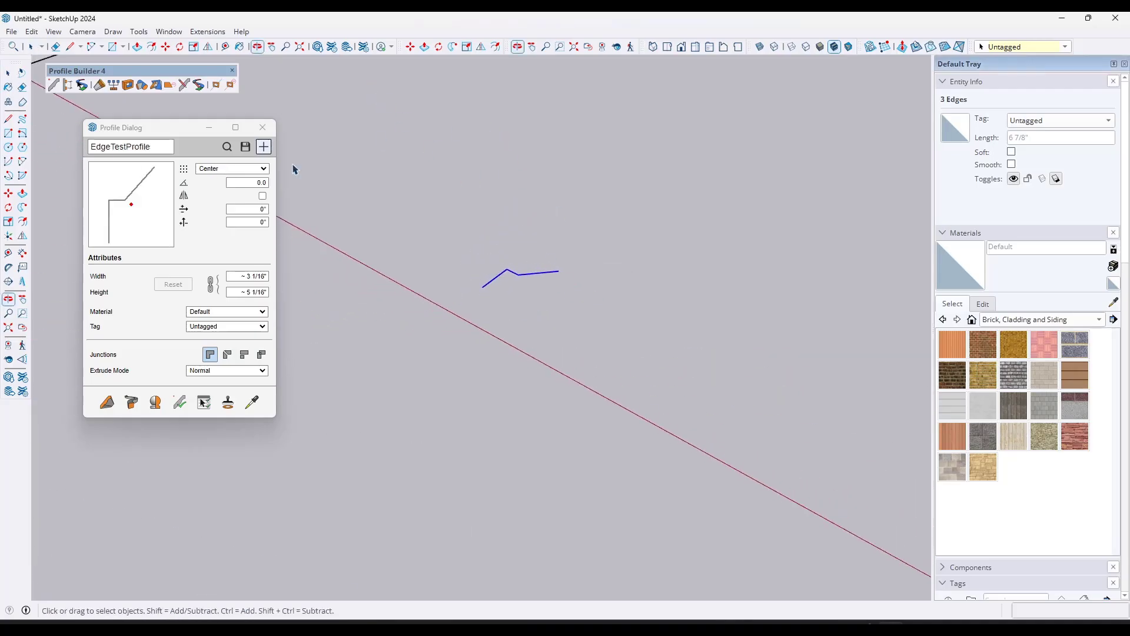
# Step: Build an L-shaped two-segment member from EdgeTestProfile on the ground beside the three source edges
pyautogui.click(107, 402)
pyautogui.click(576, 339)
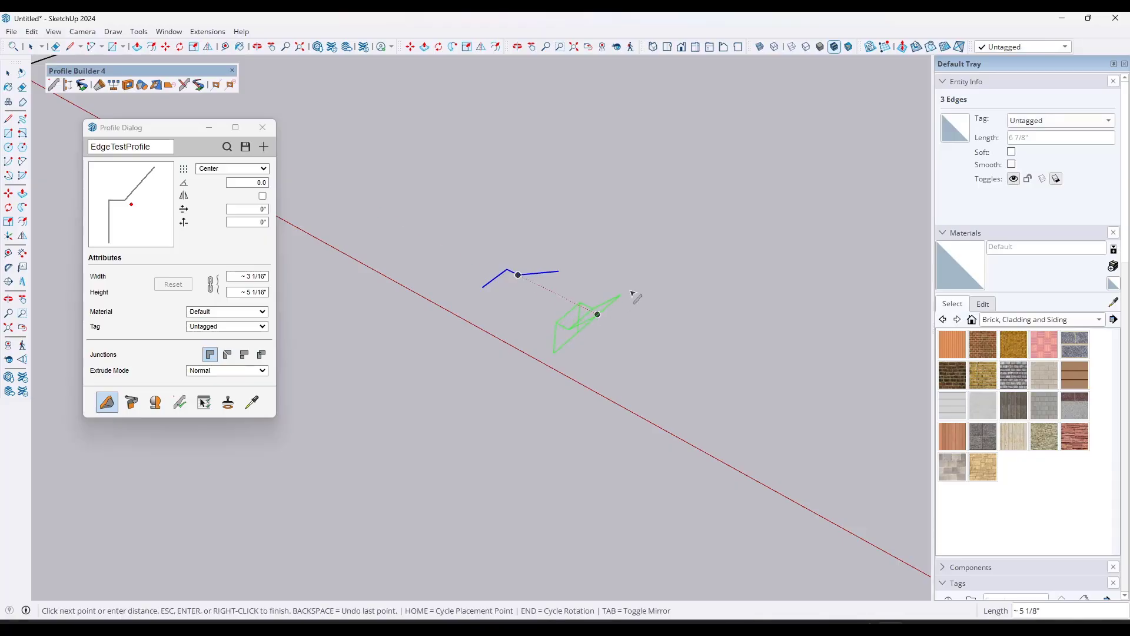
pyautogui.click(715, 219)
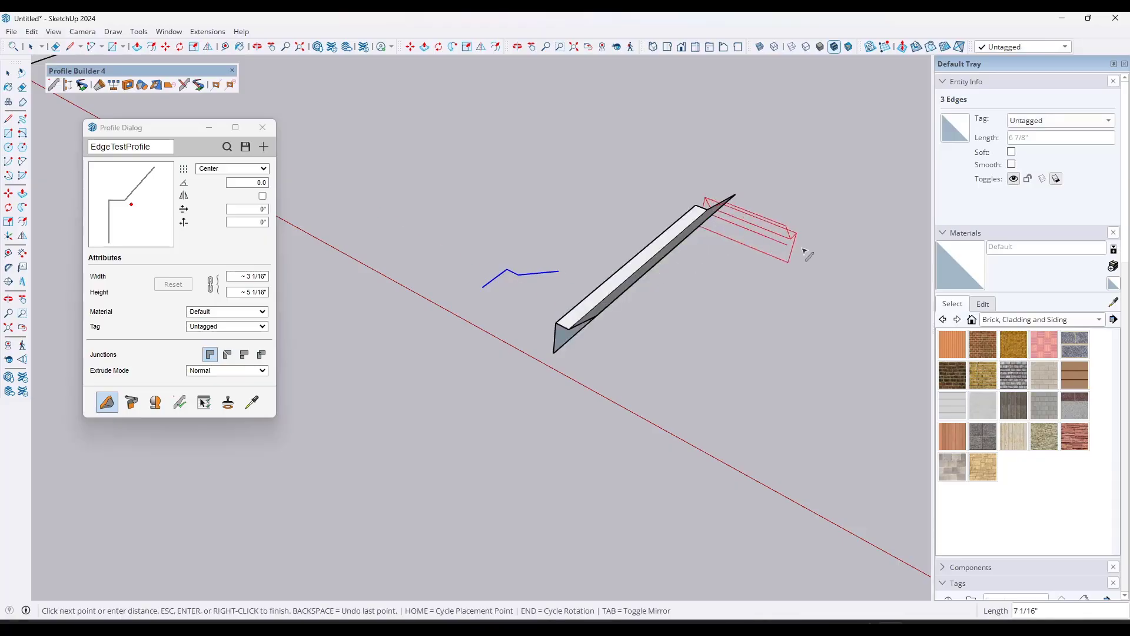
pyautogui.click(815, 253)
pyautogui.press('Return')
# Step: Examine the EdgeTestProfile member and its three source edges from several angles, checking whether Push/Pull can act on the open edges
pyautogui.moveTo(815, 253); pyautogui.dragTo(437, 317, button='middle')
pyautogui.scroll(-4, 509, 288)
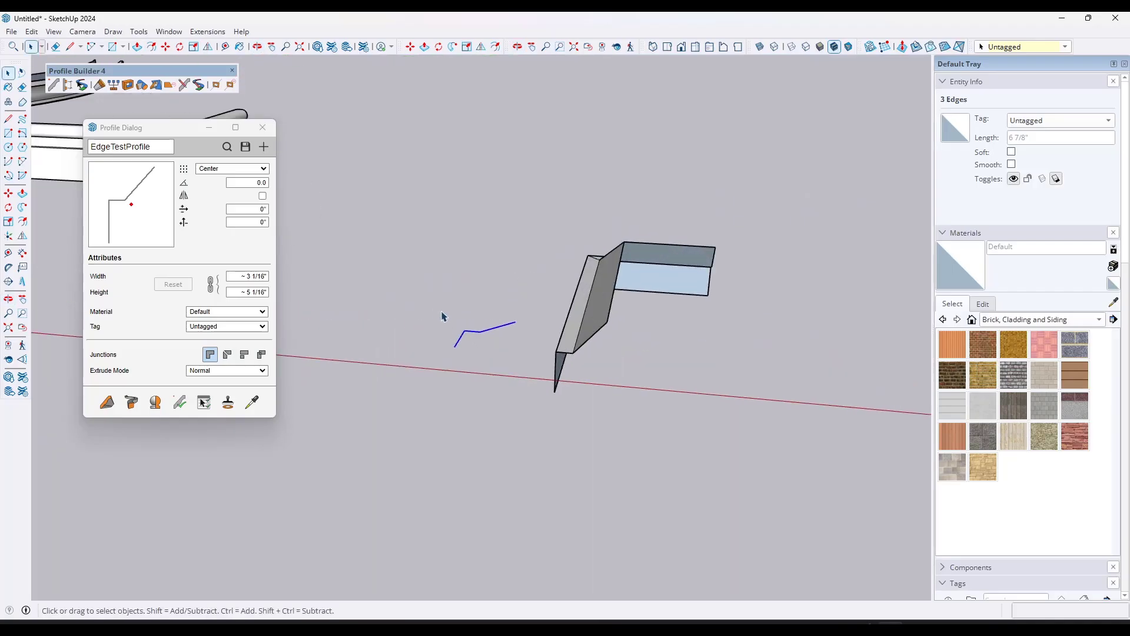
pyautogui.scroll(3, 497, 354)
pyautogui.press('p')
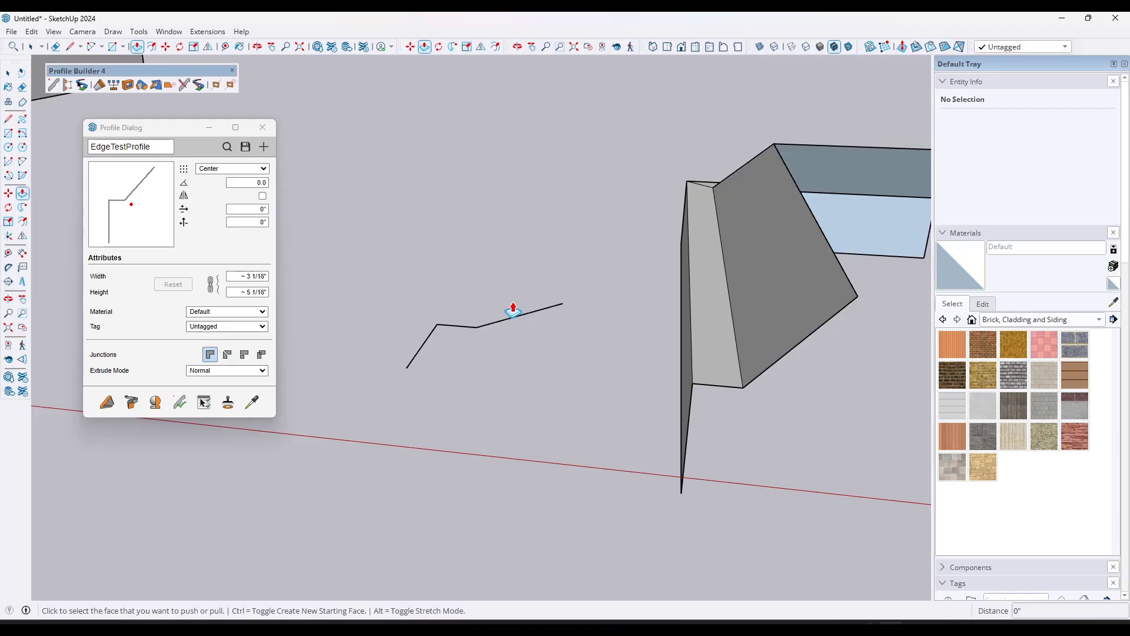
pyautogui.scroll(-3, 512, 284)
pyautogui.moveTo(512, 288); pyautogui.dragTo(490, 459, button='middle')
pyautogui.scroll(5, 486, 431)
pyautogui.scroll(-5, 479, 393)
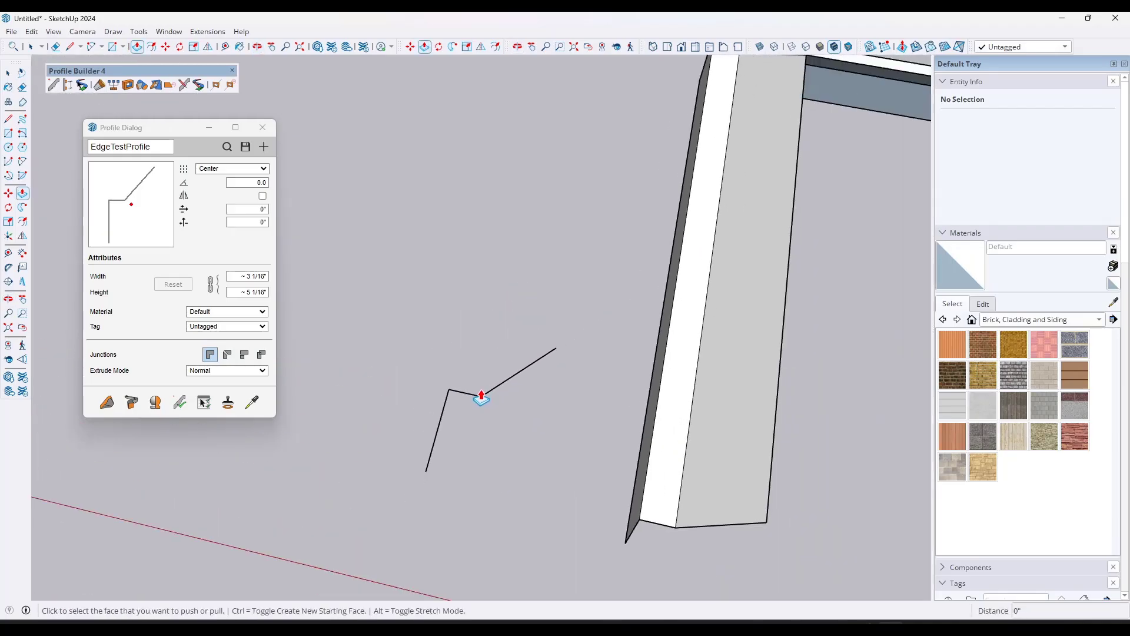
pyautogui.moveTo(816, 487); pyautogui.dragTo(566, 375, button='middle')
pyautogui.press('p')
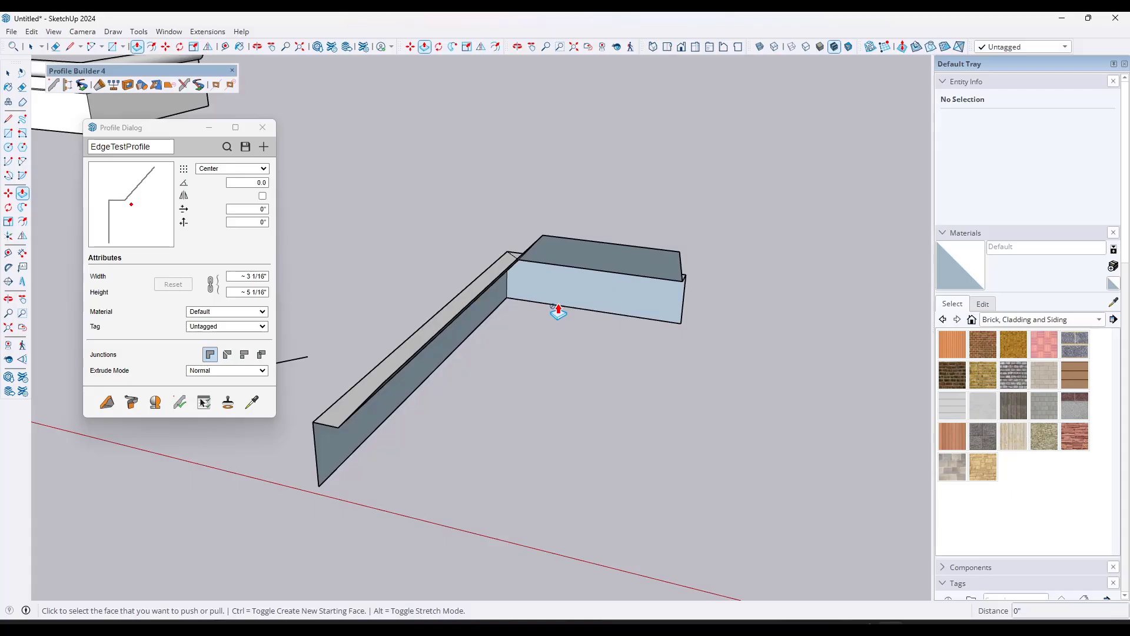
pyautogui.scroll(-5, 558, 311)
pyautogui.press('space')
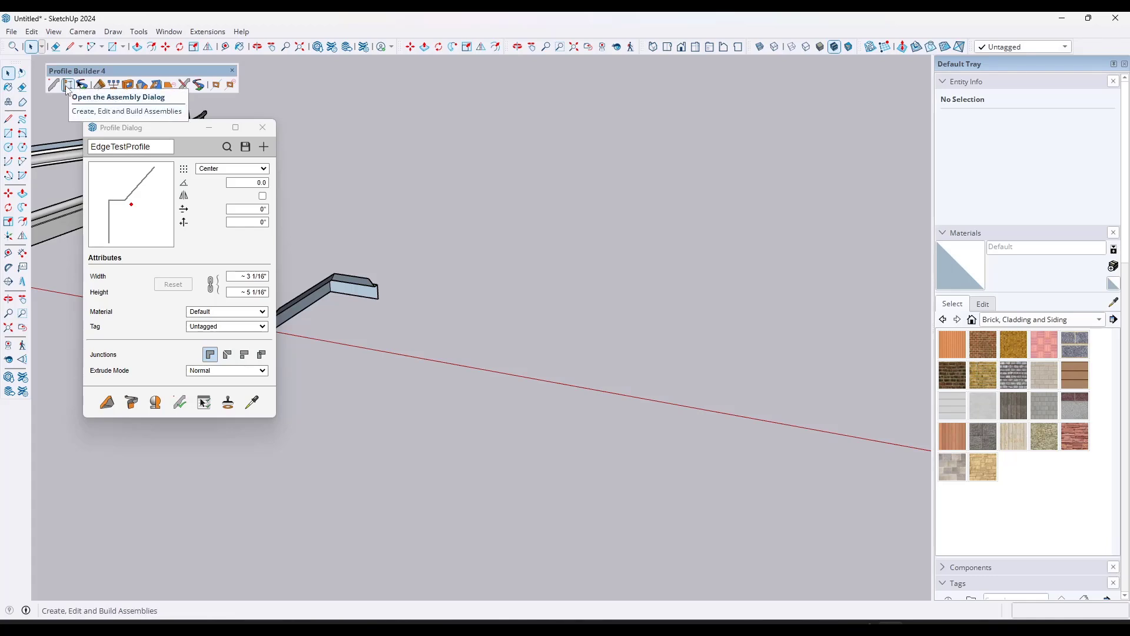
# Step: Close the Profile Dialog and load the Railing+Assembly+8 railing into the Assembly Dialog
pyautogui.click(262, 127)
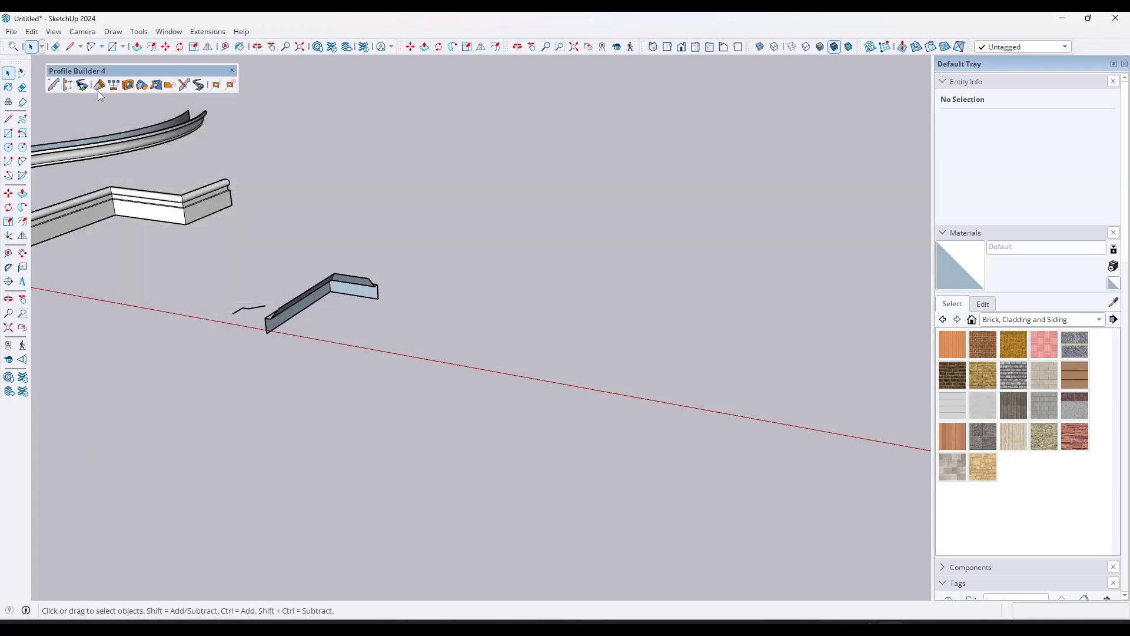
pyautogui.click(66, 86)
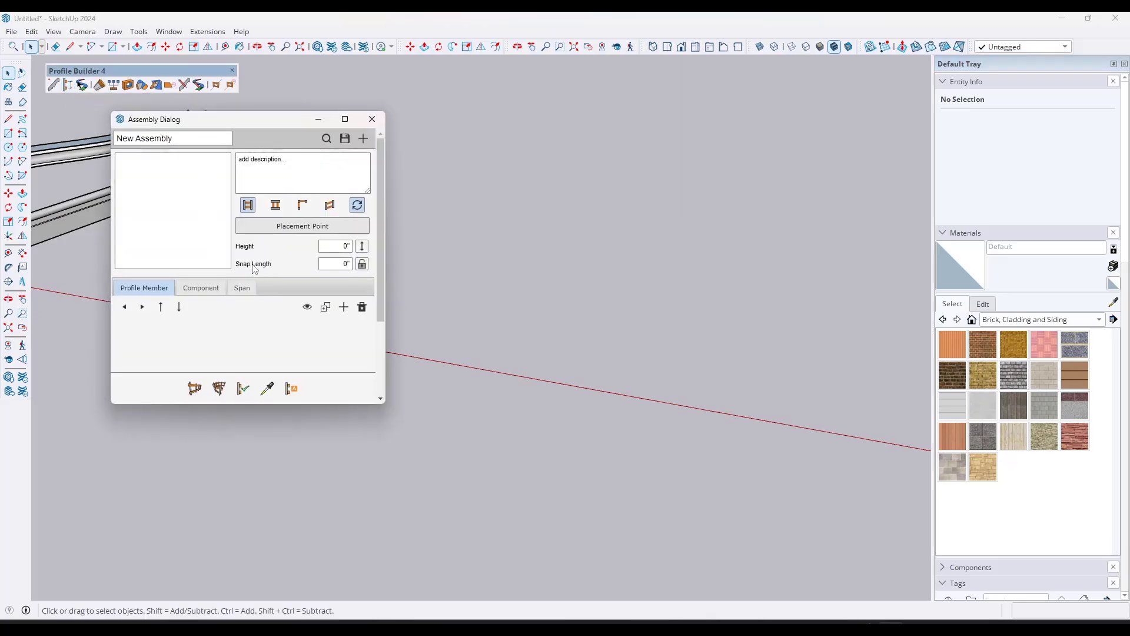
pyautogui.click(326, 139)
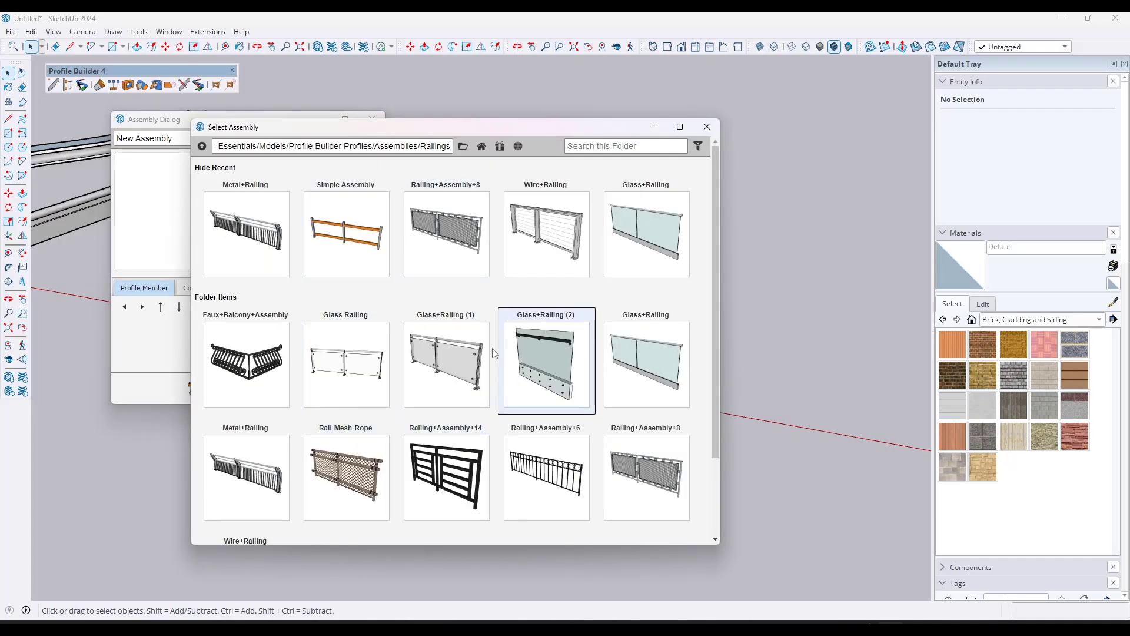
pyautogui.scroll(-2, 452, 343)
pyautogui.scroll(2, 452, 343)
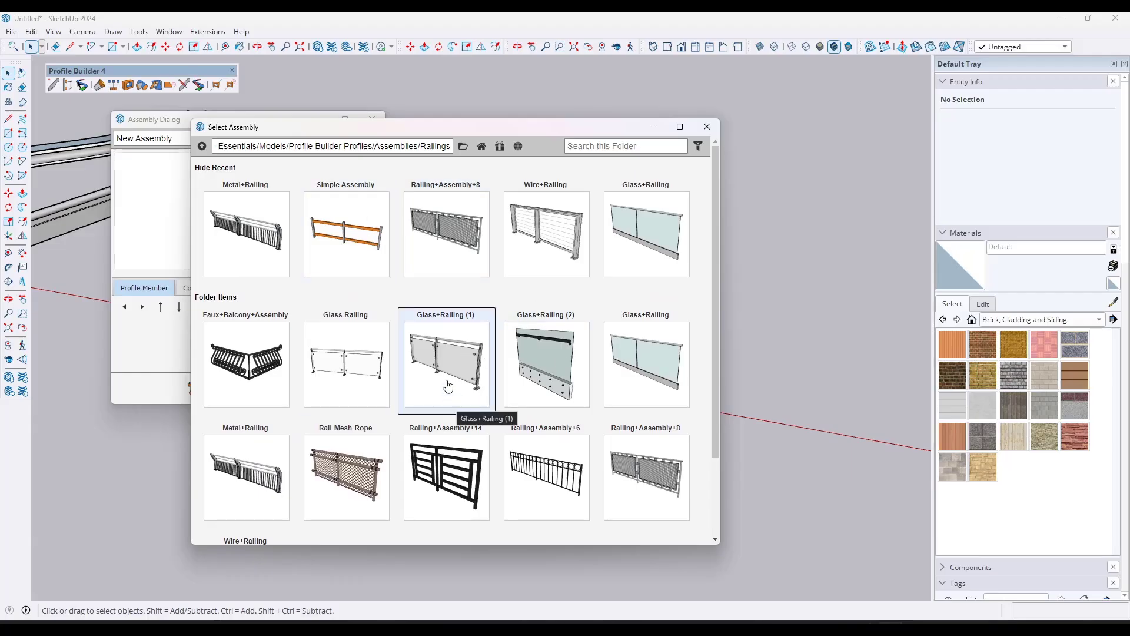
pyautogui.click(450, 251)
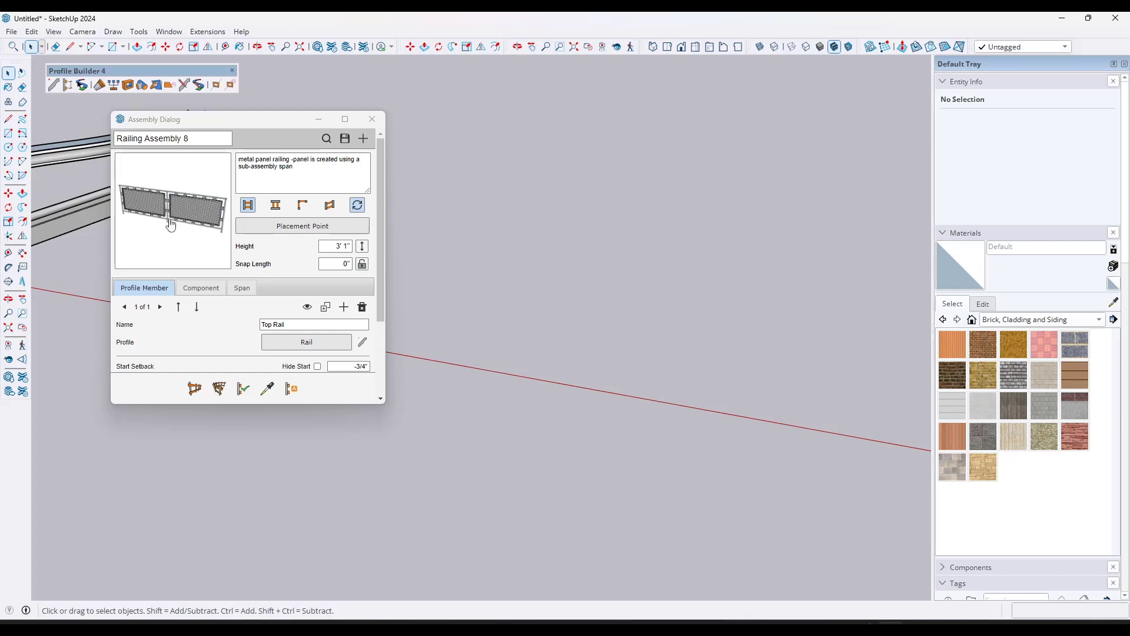
# Step: Build a straight Railing Assembly 8 railing about 11' long, starting at the red axis beyond the existing members
pyautogui.click(196, 394)
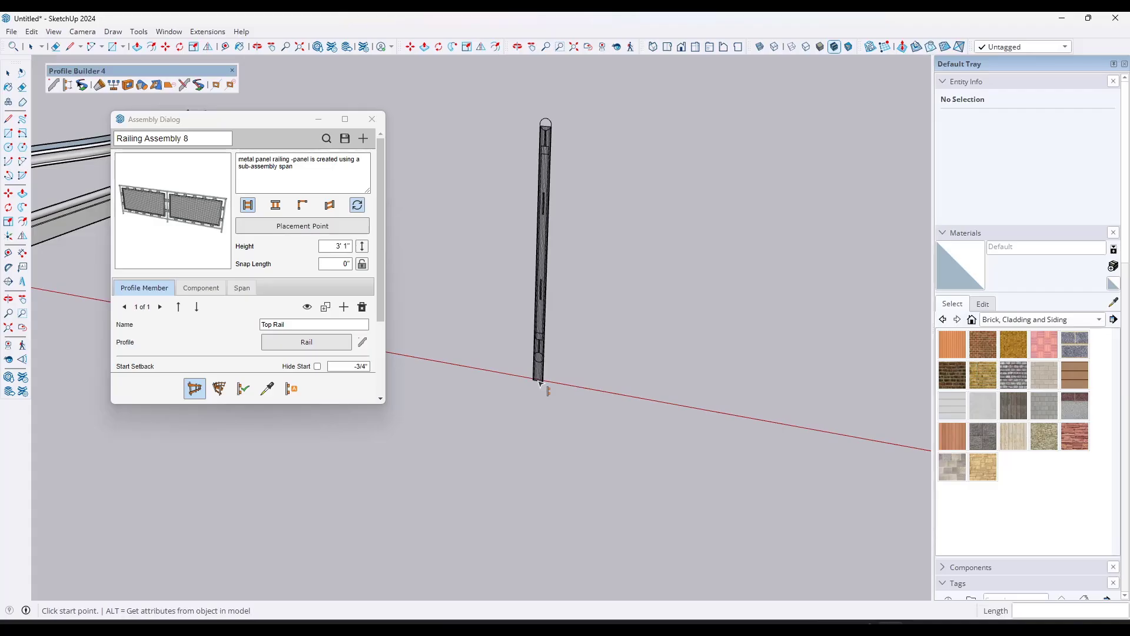
pyautogui.click(539, 383)
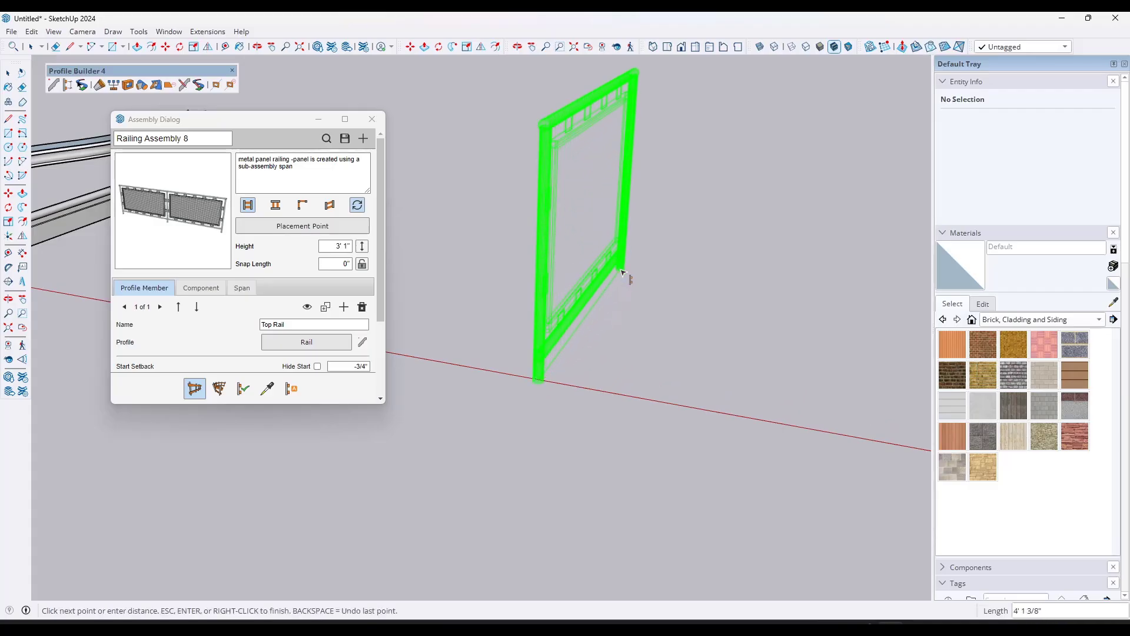
pyautogui.moveTo(622, 272); pyautogui.dragTo(640, 333, button='middle')
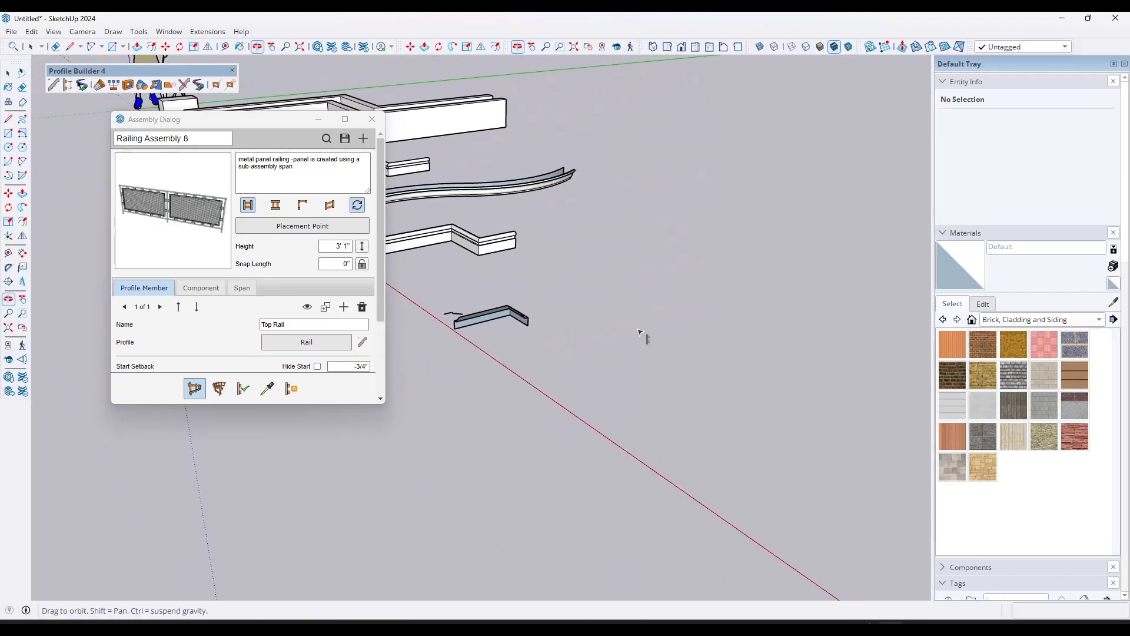
pyautogui.moveTo(761, 324); pyautogui.dragTo(658, 341, button='middle')
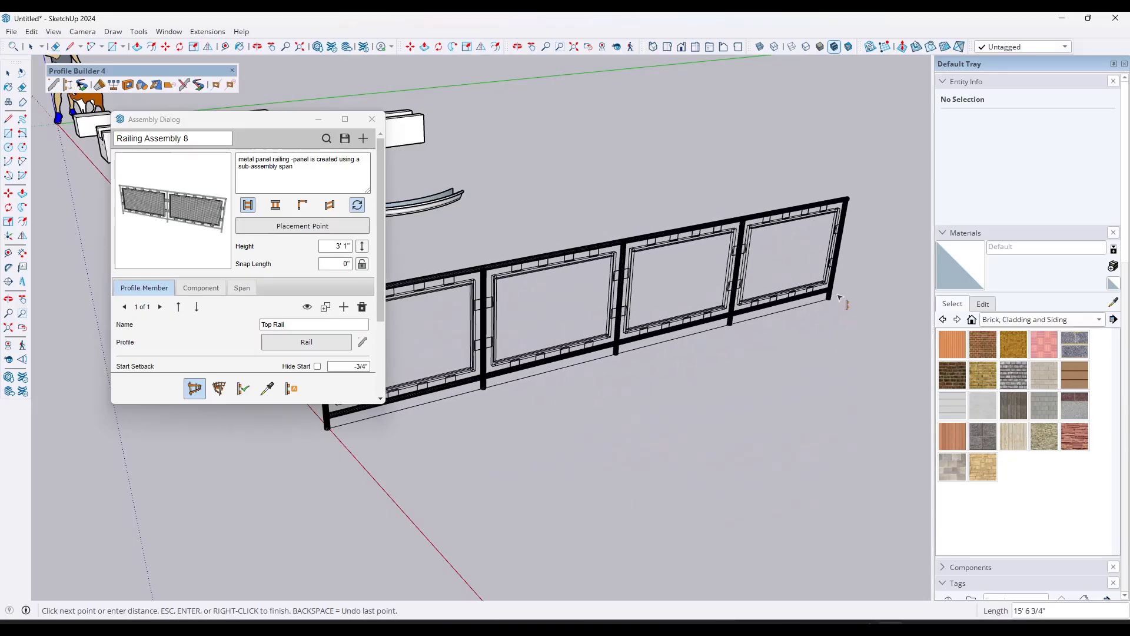
pyautogui.click(697, 324)
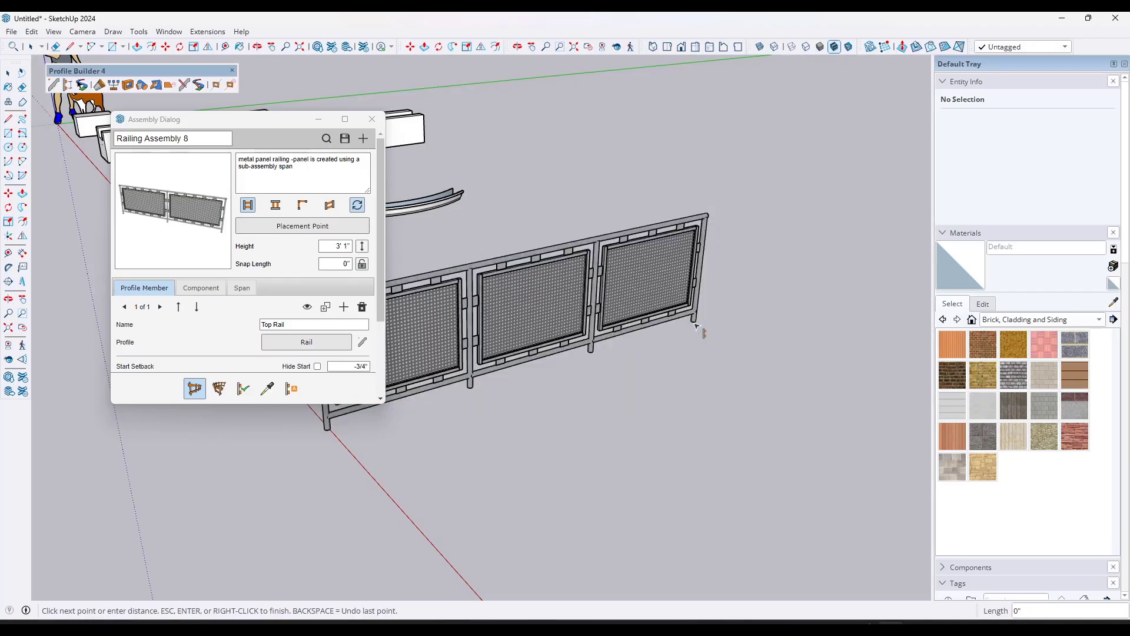
pyautogui.press('space')
pyautogui.moveTo(490, 338); pyautogui.dragTo(538, 285, button='middle')
pyautogui.scroll(4, 469, 273)
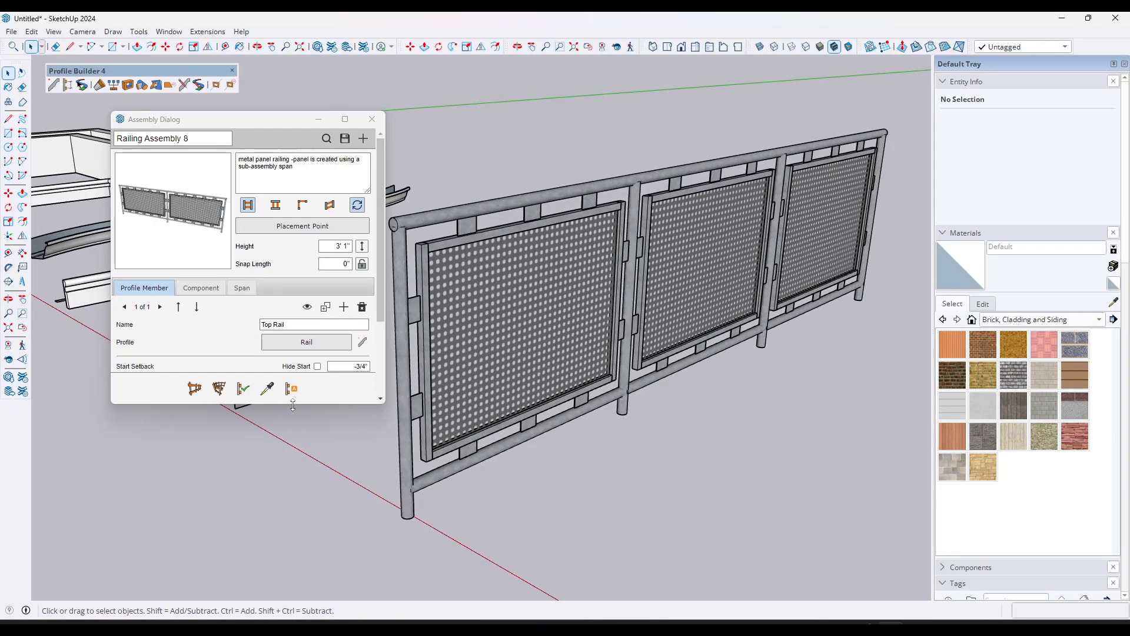
# Step: Enlarge the Assembly Dialog and load the attributes of the built railing into it
pyautogui.moveTo(292, 405); pyautogui.dragTo(293, 526)
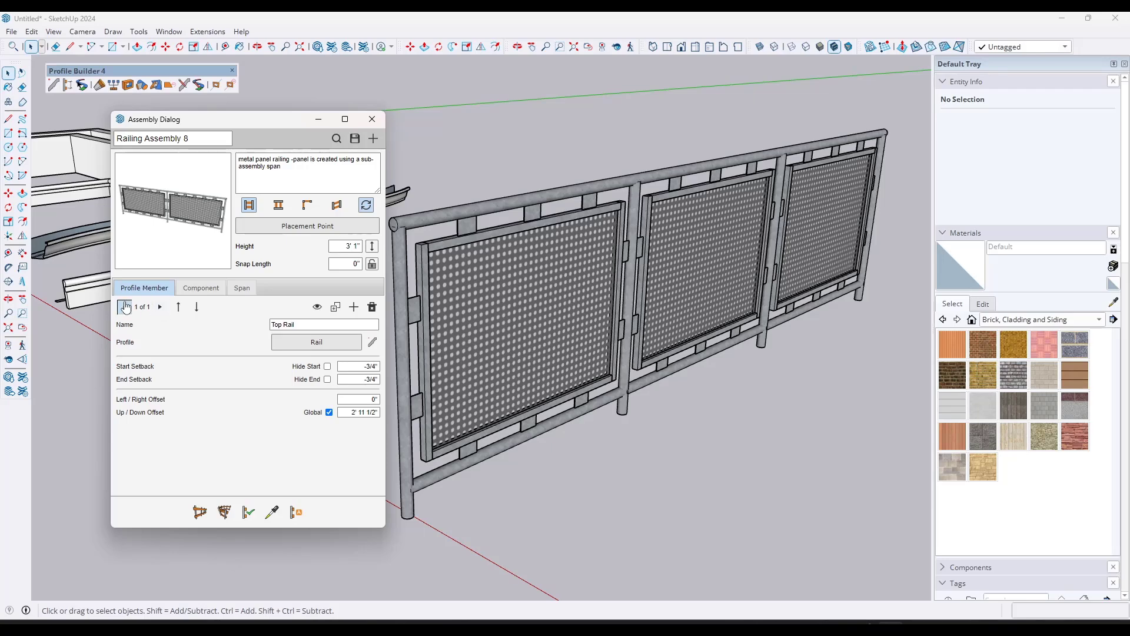
pyautogui.click(296, 516)
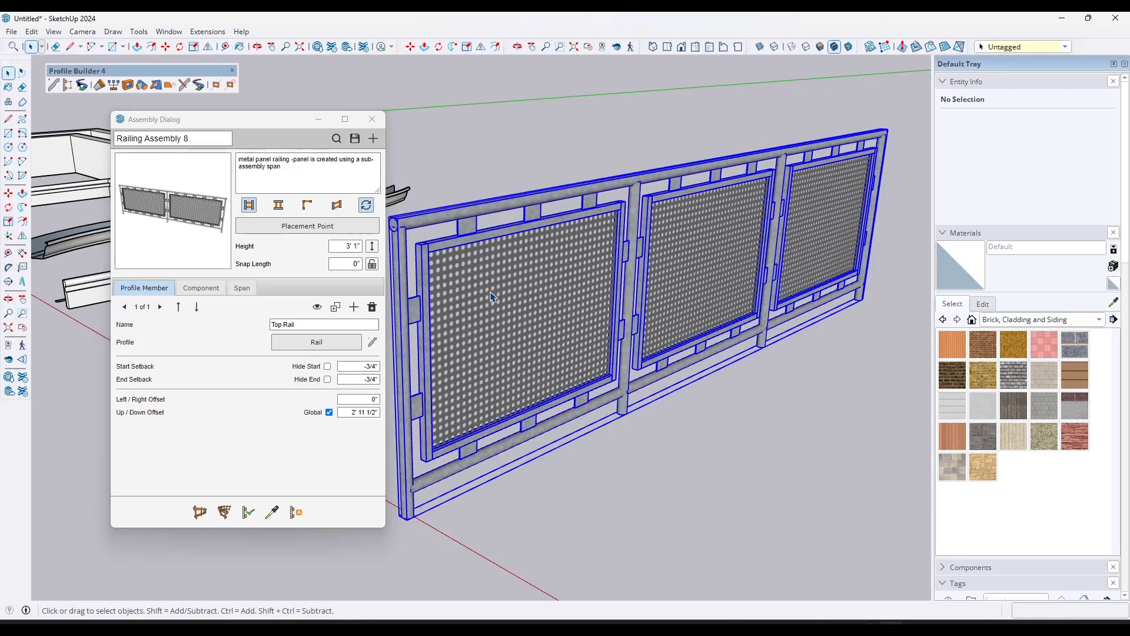
pyautogui.click(272, 512)
pyautogui.click(500, 342)
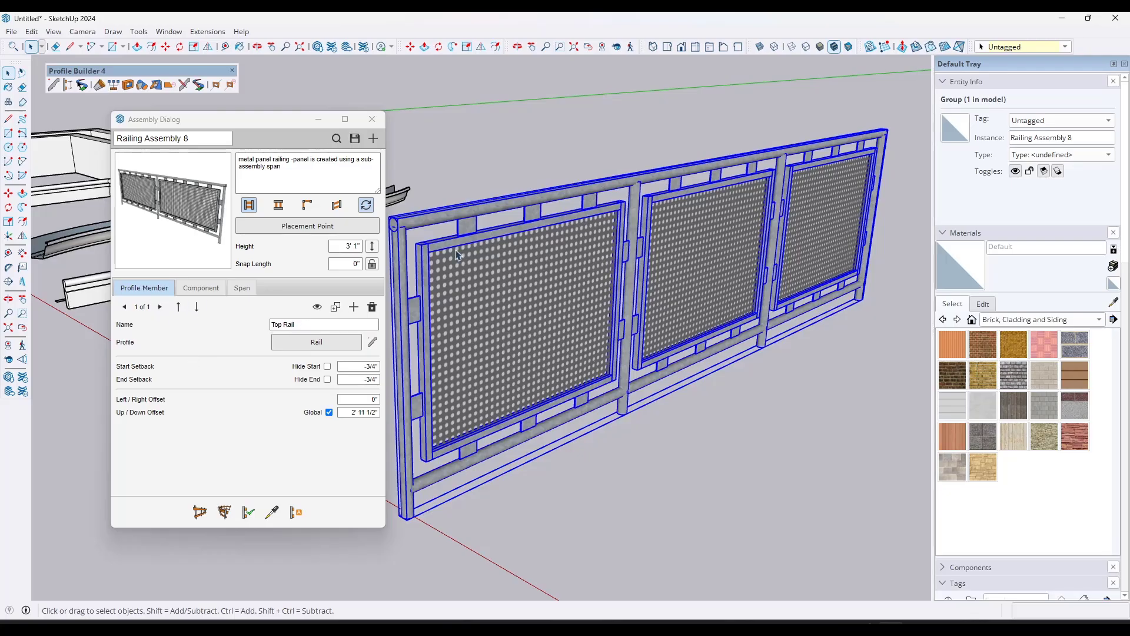
# Step: Set the Post component's spacing to 8' and apply the change to the selected railing
pyautogui.click(195, 290)
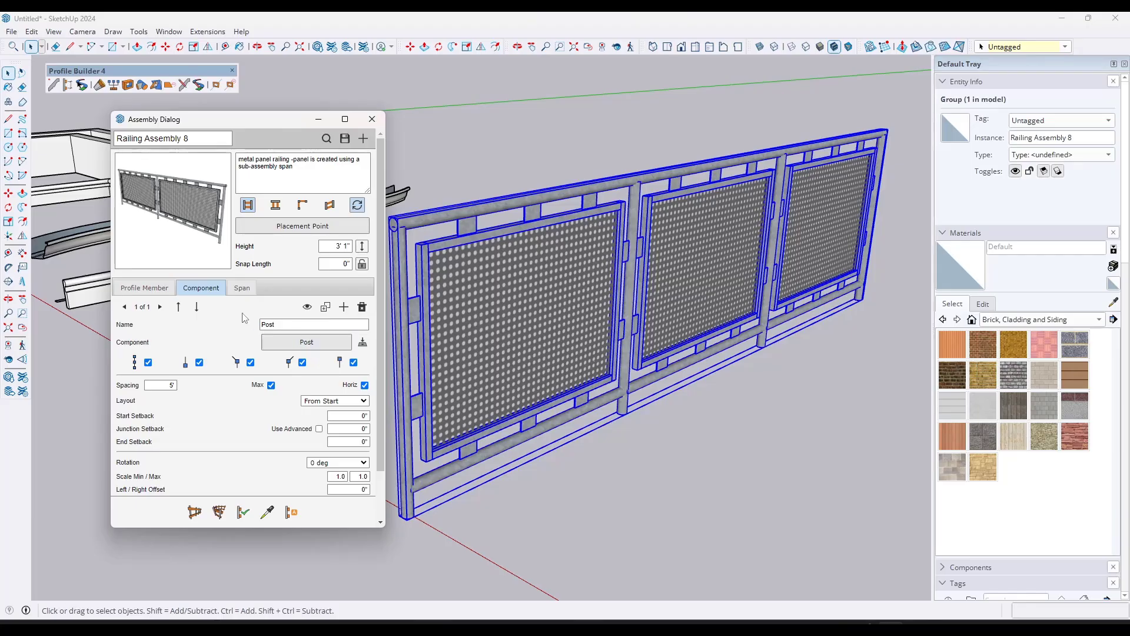
pyautogui.click(242, 288)
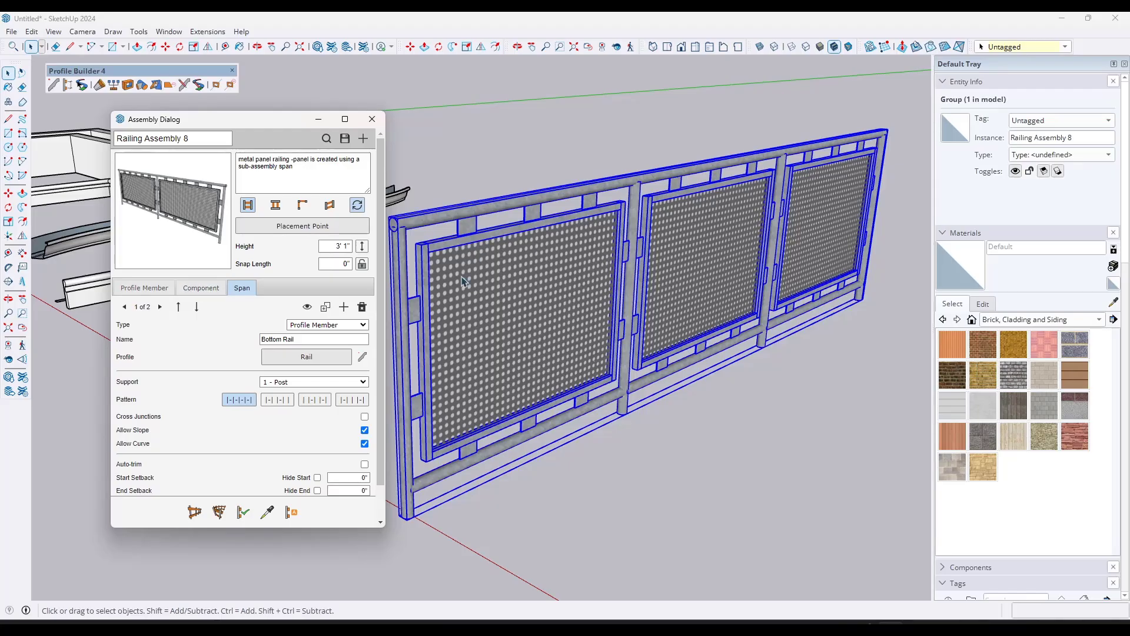
pyautogui.click(201, 288)
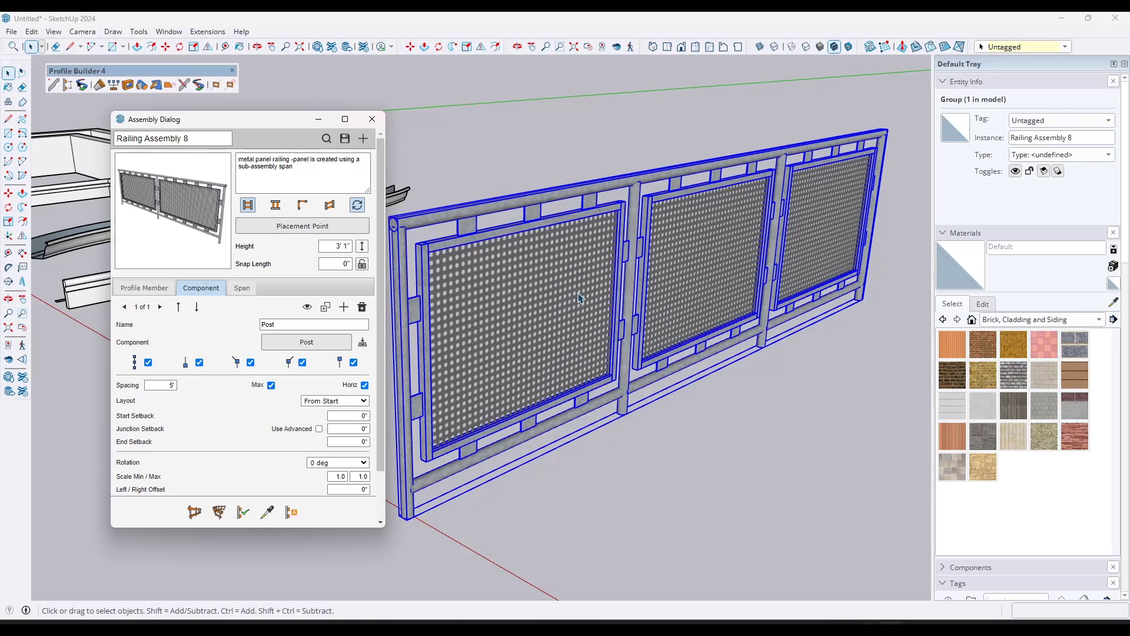
pyautogui.click(158, 385)
pyautogui.write('8')
pyautogui.click(243, 511)
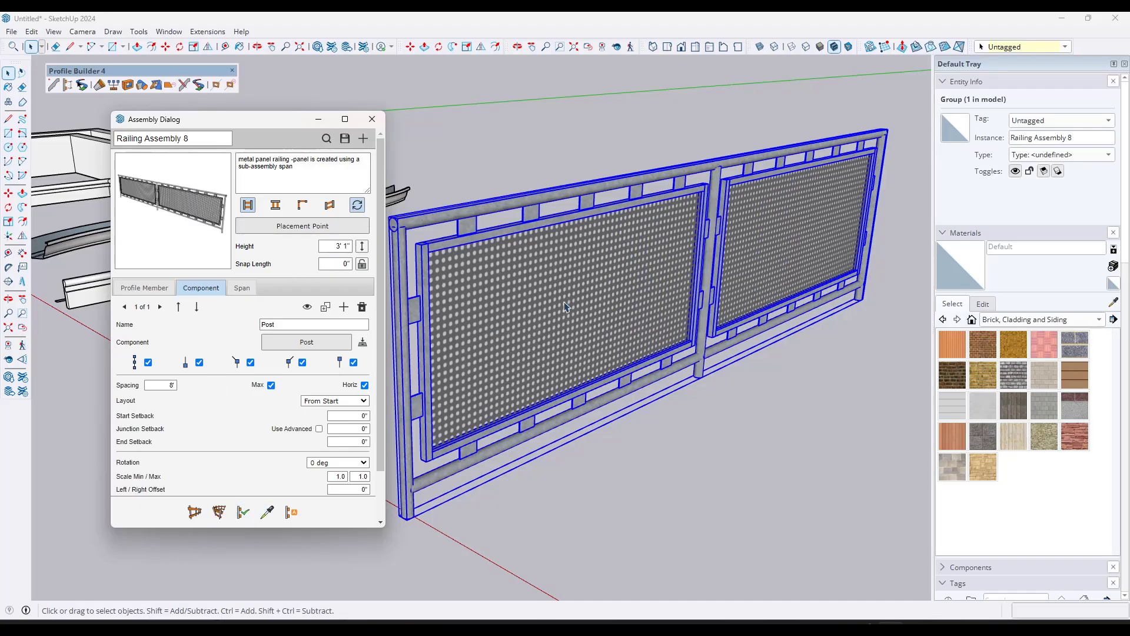
# Step: Set the Post component's spacing to 3', apply it to the selected railing, and return to the profile member settings
pyautogui.scroll(-3, 641, 294)
pyautogui.moveTo(721, 264); pyautogui.dragTo(706, 247, button='middle')
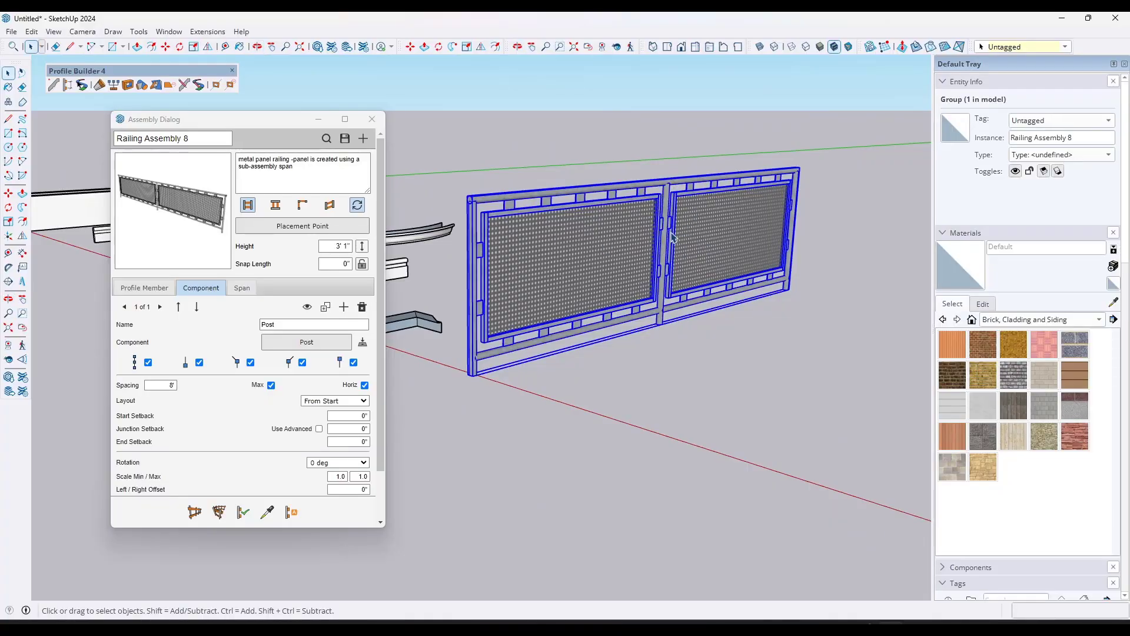
pyautogui.moveTo(575, 254); pyautogui.dragTo(589, 255, button='middle')
pyautogui.doubleClick(175, 385)
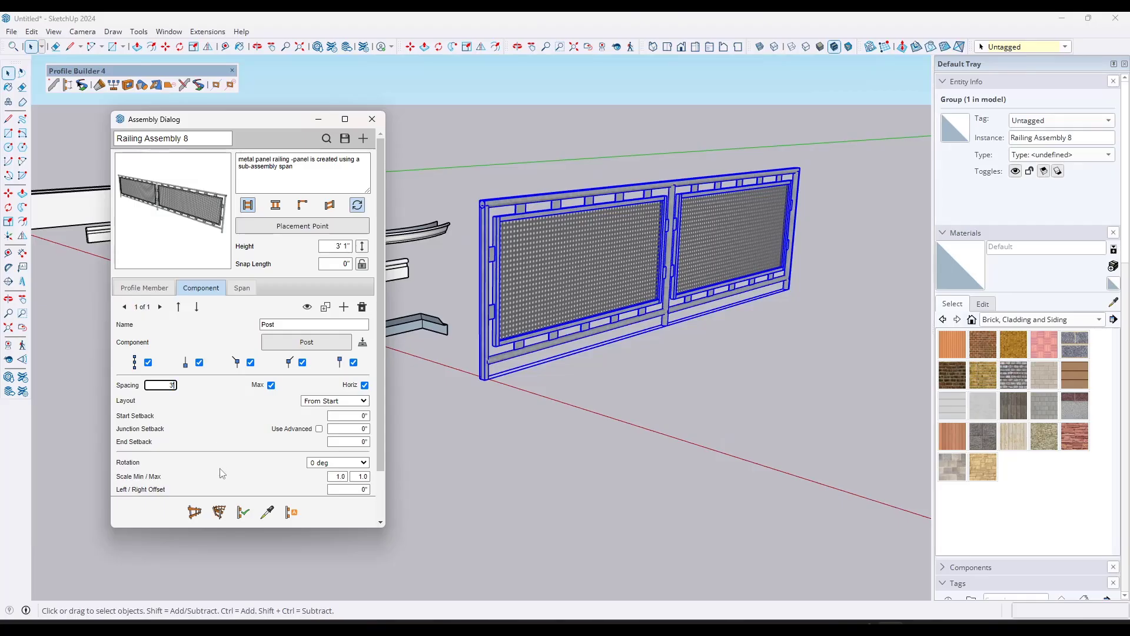
pyautogui.write("3'")
pyautogui.click(244, 512)
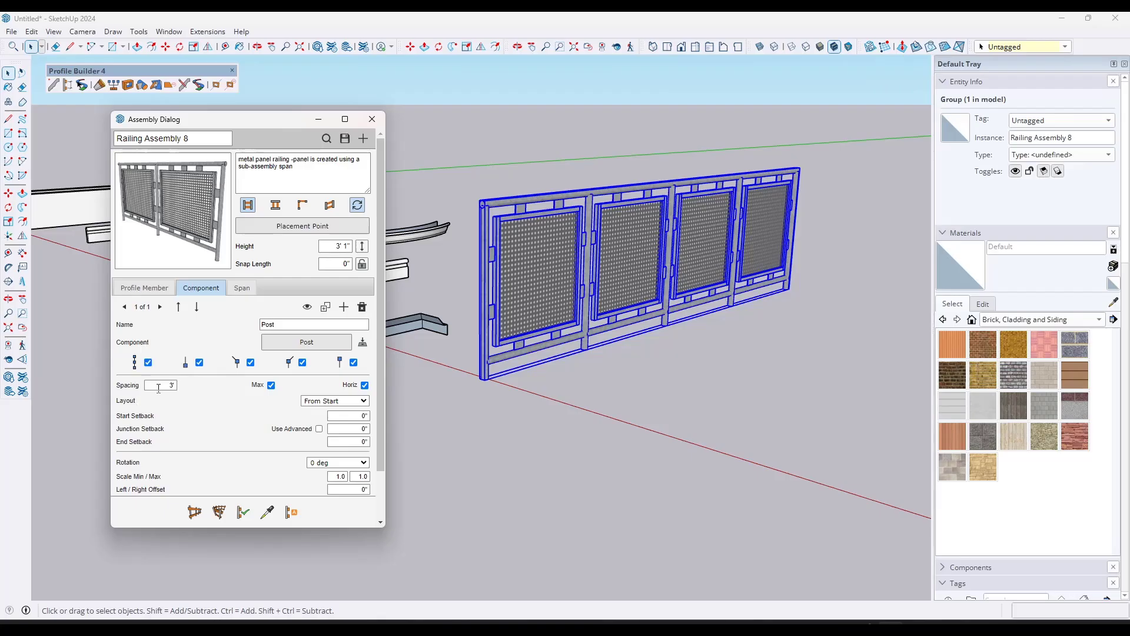
pyautogui.click(144, 287)
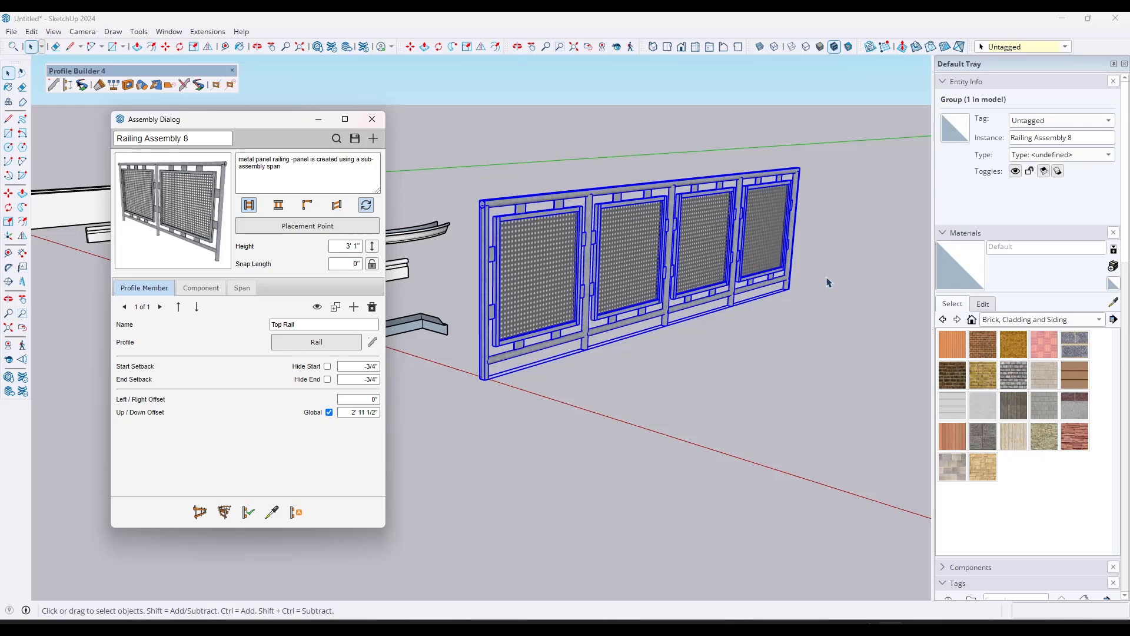
# Step: Deselect the railing and draw a 1.5" by 5.5" rectangle on the ground in front of it, near the red axis
pyautogui.scroll(-3, 653, 359)
pyautogui.scroll(3, 682, 360)
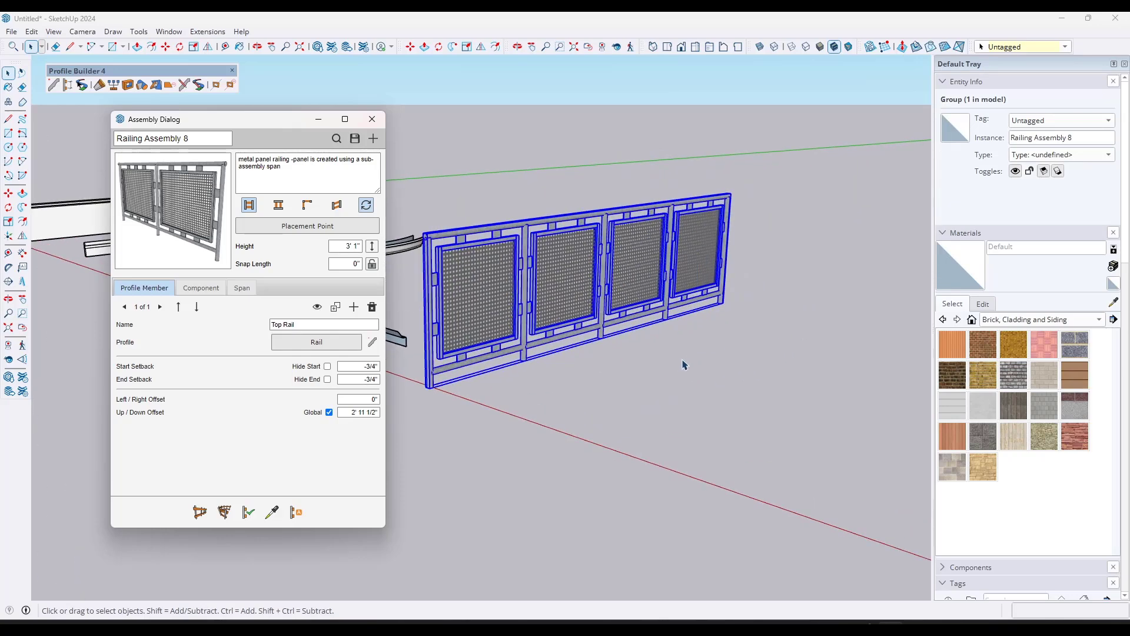
pyautogui.moveTo(651, 371); pyautogui.dragTo(683, 378, button='middle')
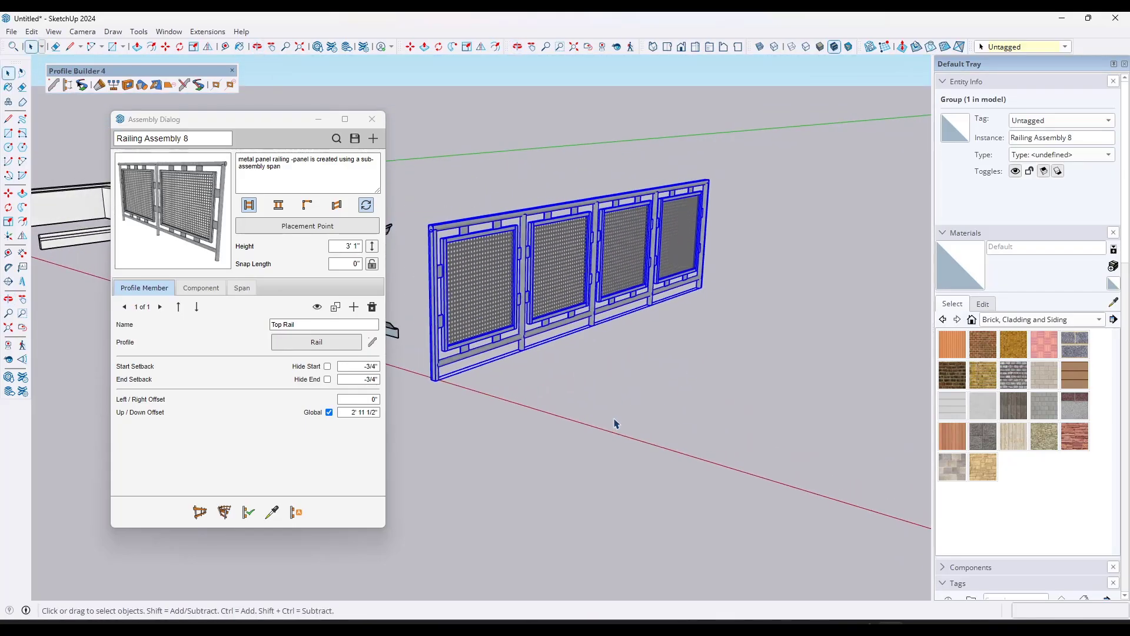
pyautogui.click(641, 435)
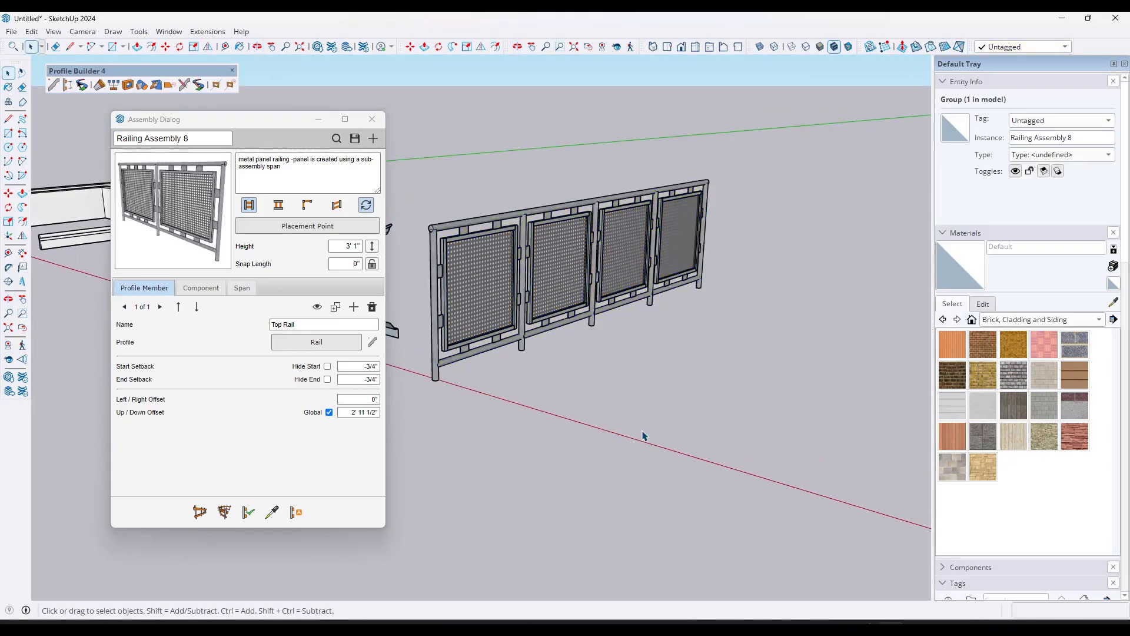
pyautogui.press('r')
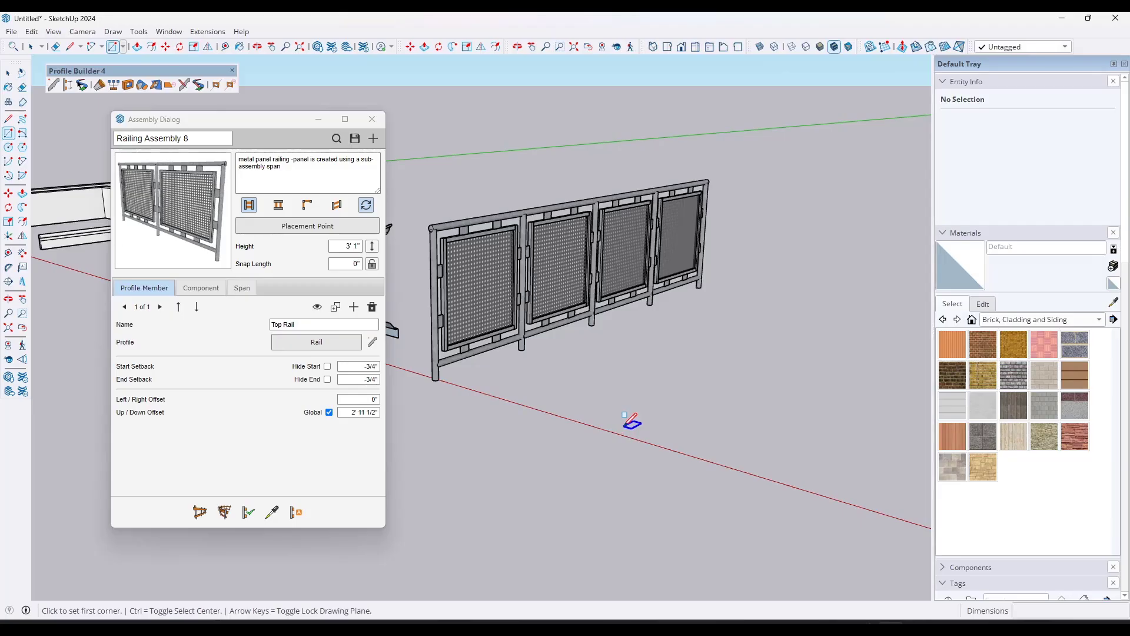
pyautogui.click(624, 426)
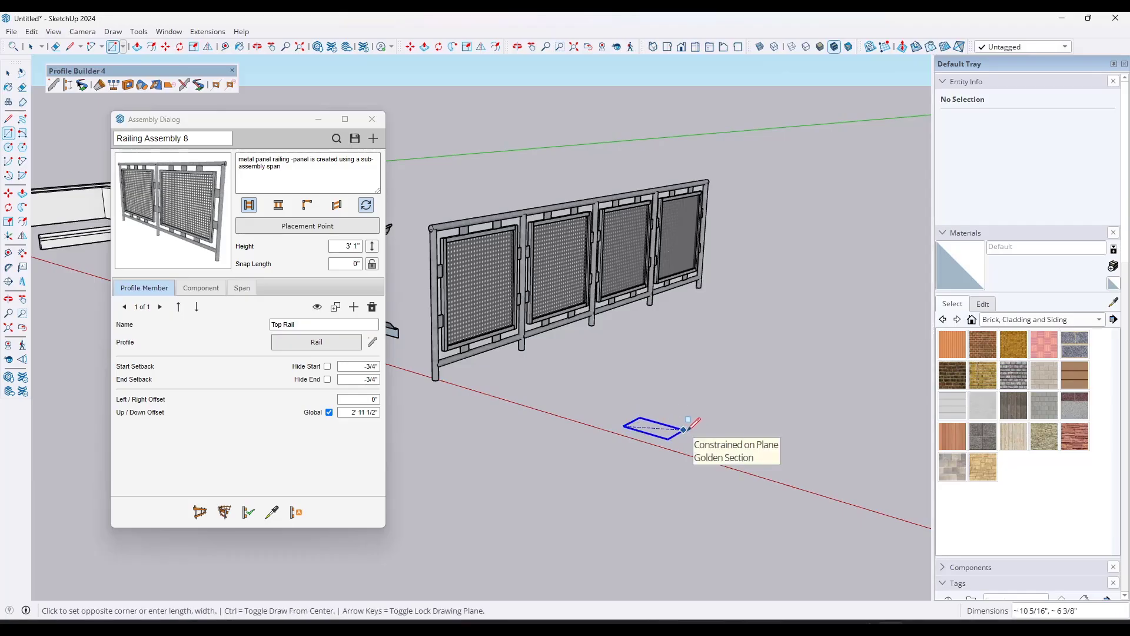
pyautogui.write('1.5,')
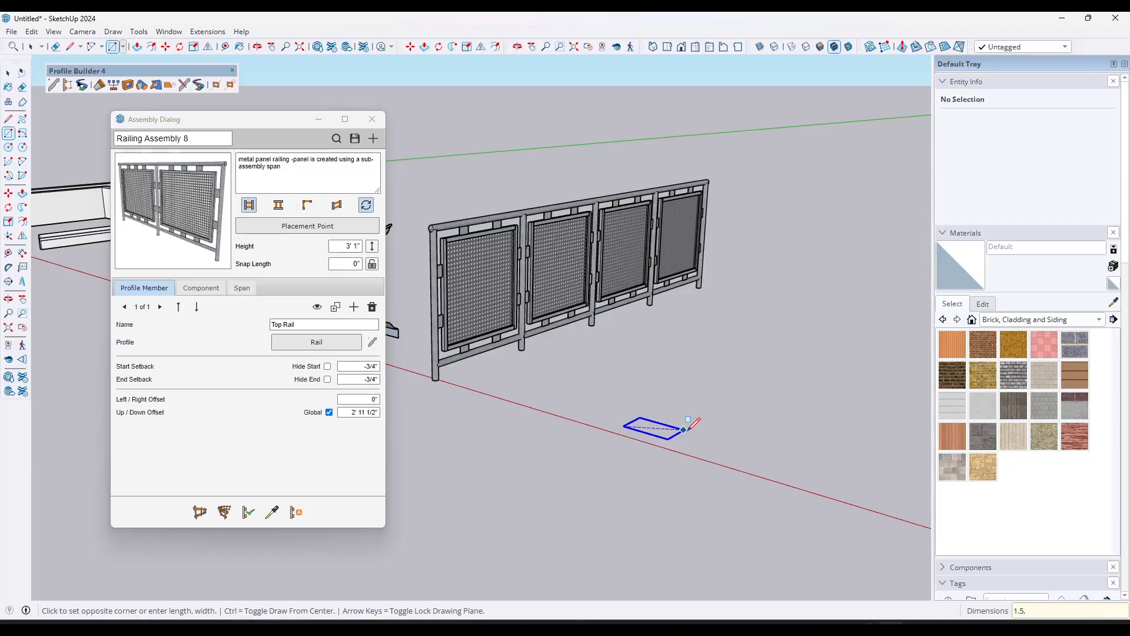
pyautogui.write('5.5')
pyautogui.press('Return')
pyautogui.press('space')
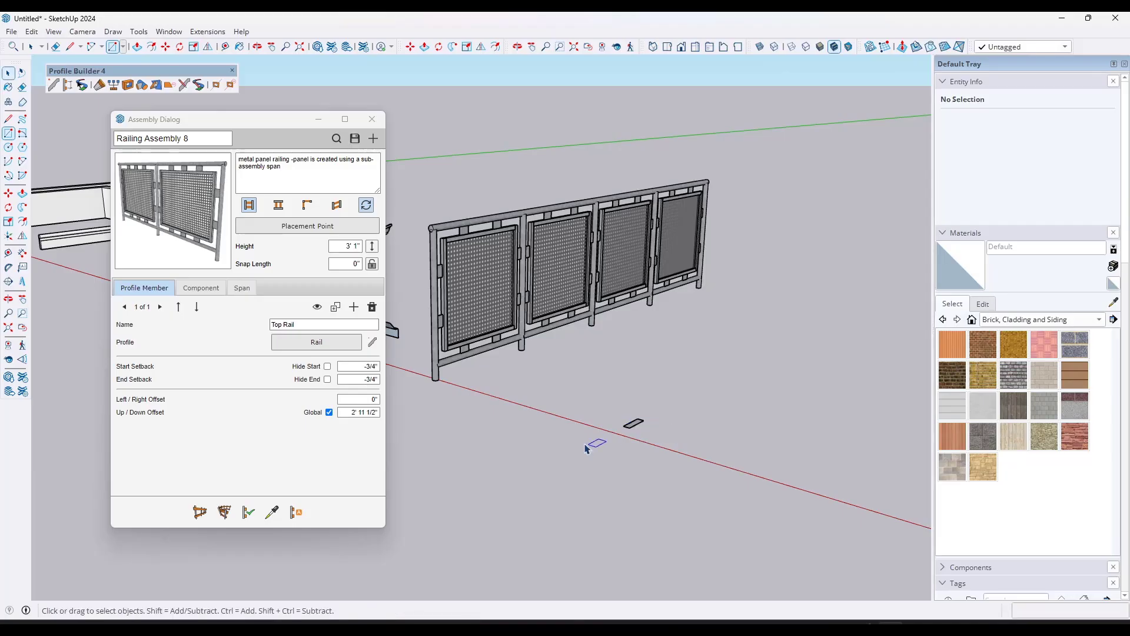
# Step: Select the 1.5" by 5.5" rectangle and rotate it a quarter turn on the ground so its long side follows the red axis
pyautogui.scroll(3, 618, 410)
pyautogui.moveTo(617, 407); pyautogui.dragTo(658, 444)
pyautogui.moveTo(660, 443); pyautogui.dragTo(638, 490, button='middle')
pyautogui.scroll(-3, 649, 312)
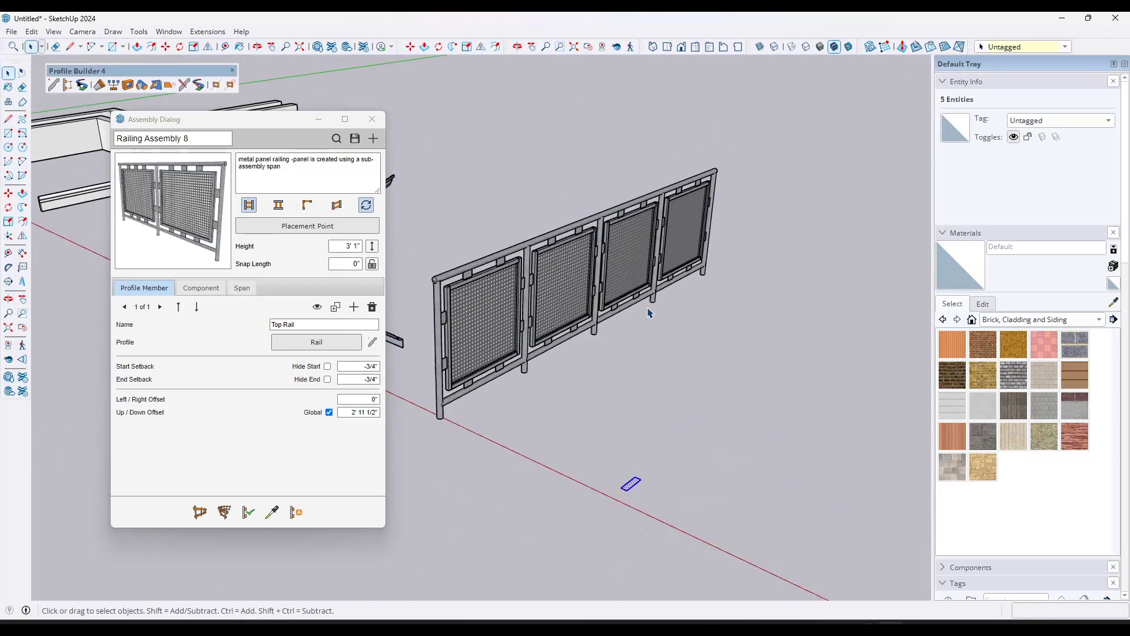
pyautogui.scroll(4, 627, 488)
pyautogui.press('q')
pyautogui.click(615, 502)
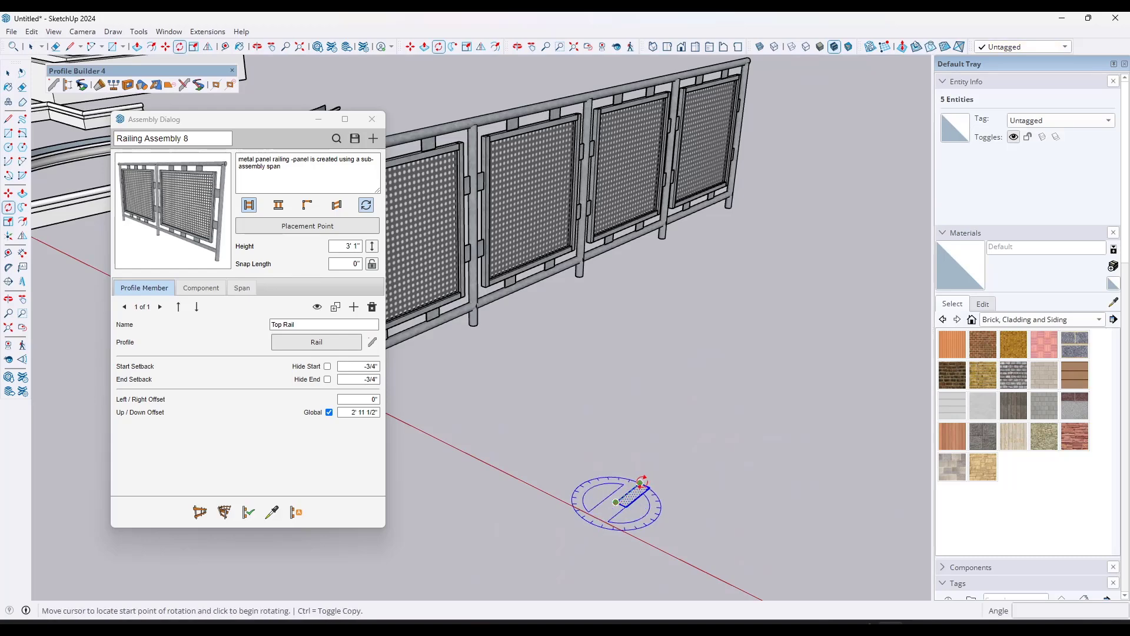
pyautogui.click(640, 484)
pyautogui.click(676, 537)
pyautogui.press('space')
pyautogui.scroll(-4, 718, 354)
pyautogui.scroll(2, 719, 358)
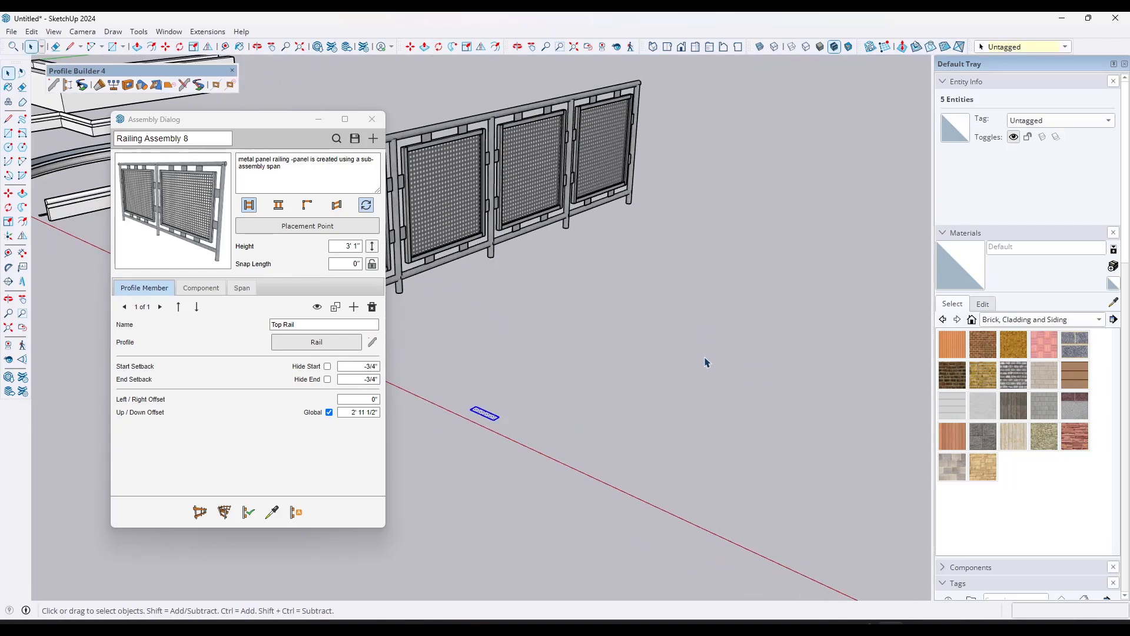
# Step: Close the Assembly Dialog without saving the assembly and create a new profile named "2 x 4" from the selected rectangle
pyautogui.click(369, 118)
pyautogui.click(558, 330)
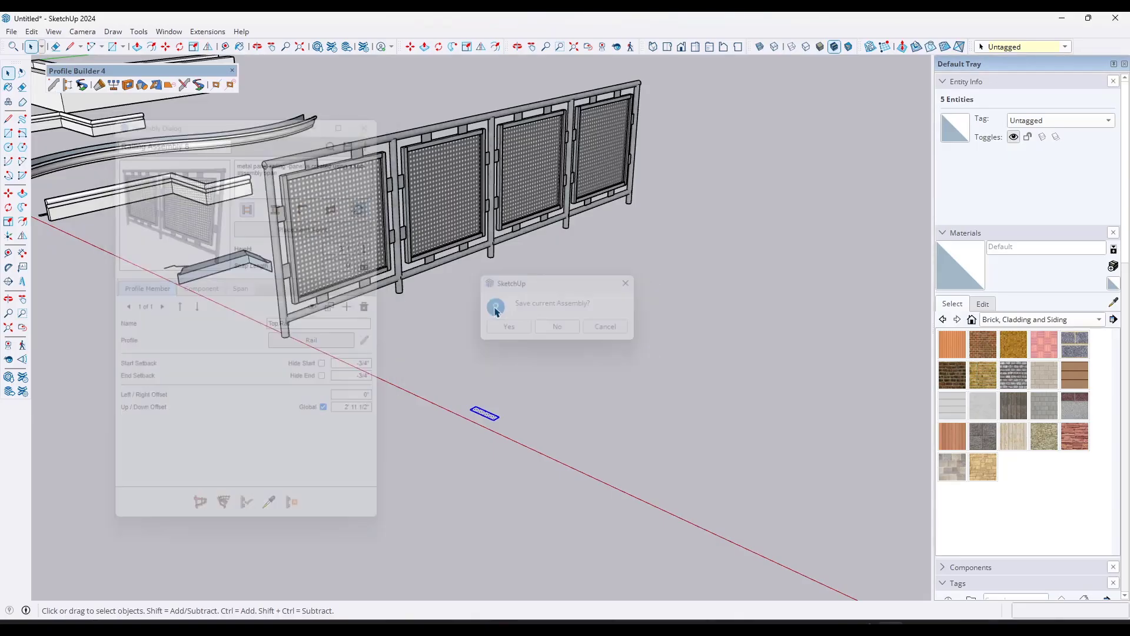
pyautogui.click(53, 85)
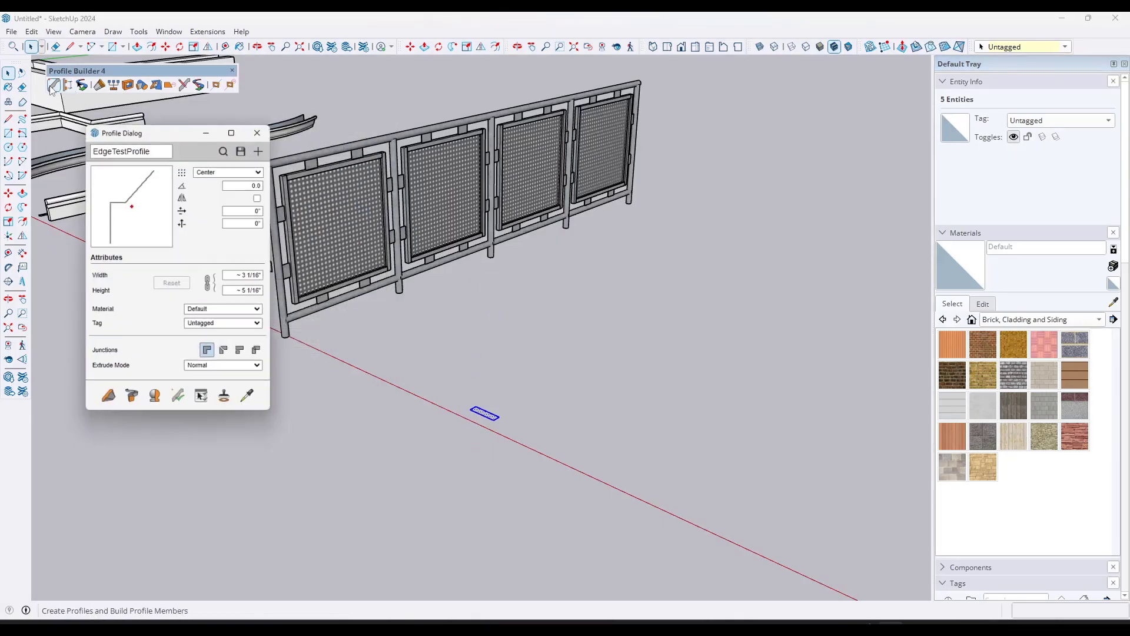
pyautogui.click(263, 146)
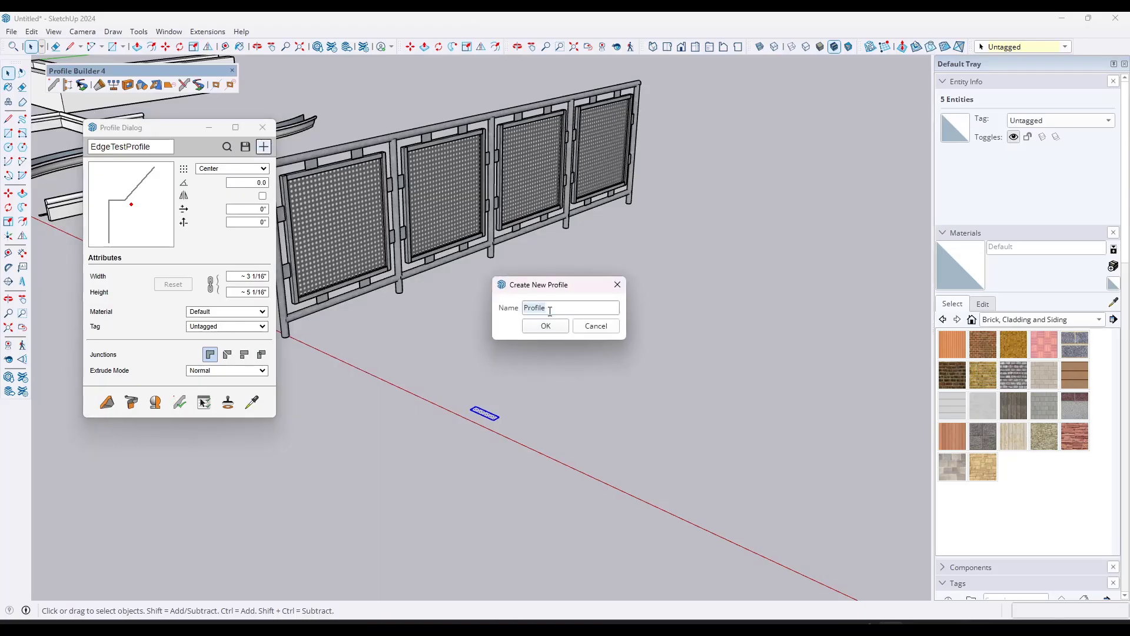
pyautogui.write('2 x 4')
pyautogui.press('Return')
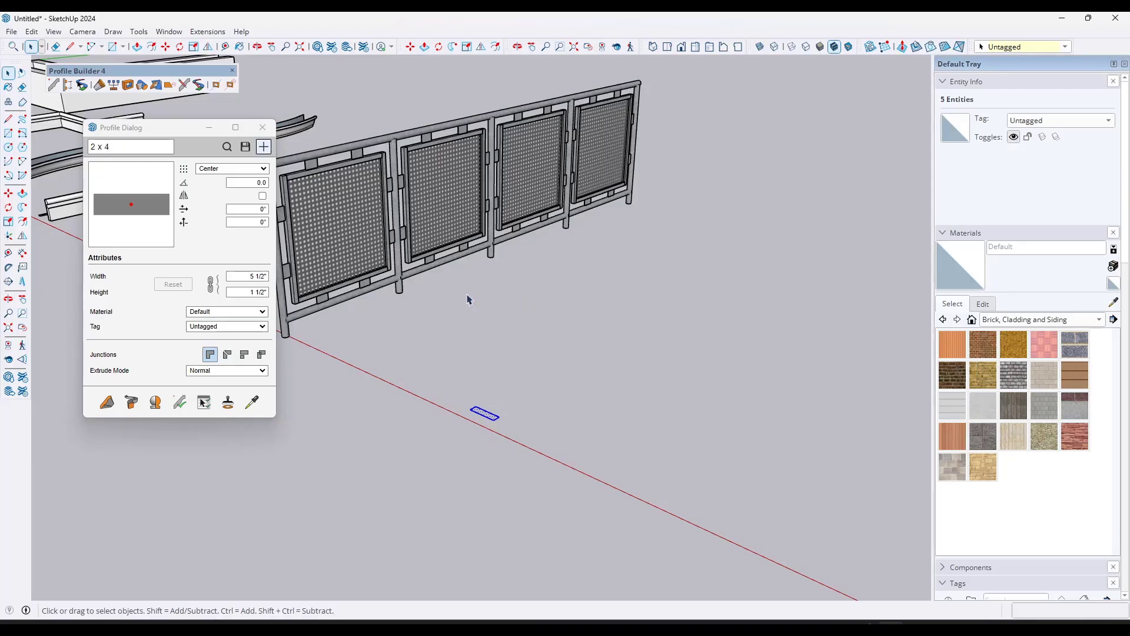
# Step: Set the 2 x 4 profile's placement point to Bottom-Middle and build a straight member on the ground, starting near the red axis
pyautogui.click(223, 168)
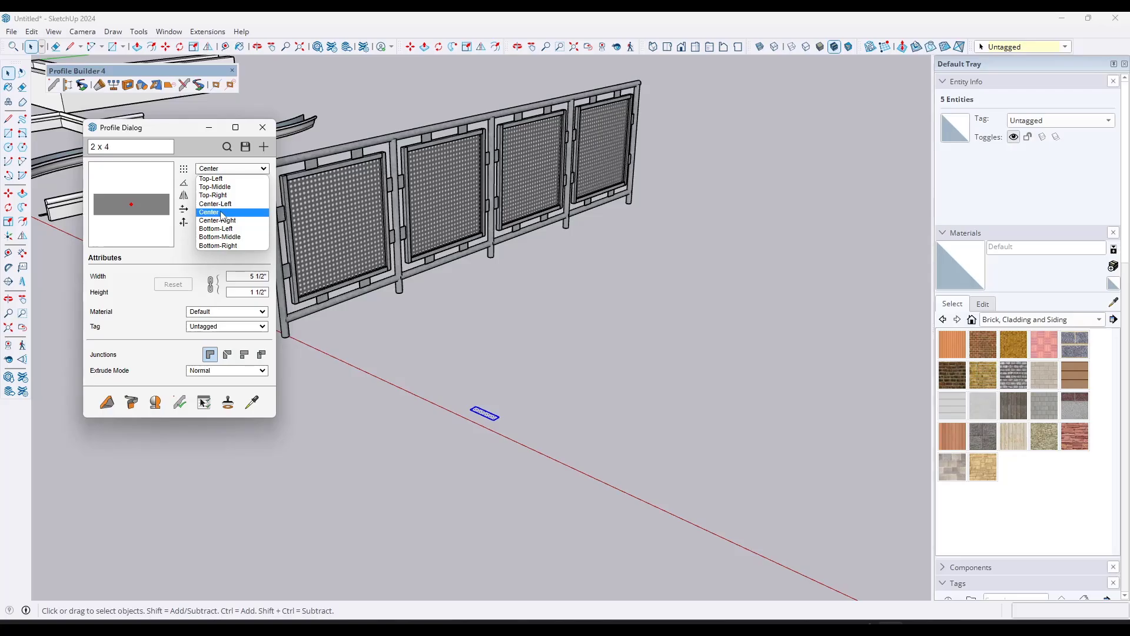
pyautogui.click(219, 236)
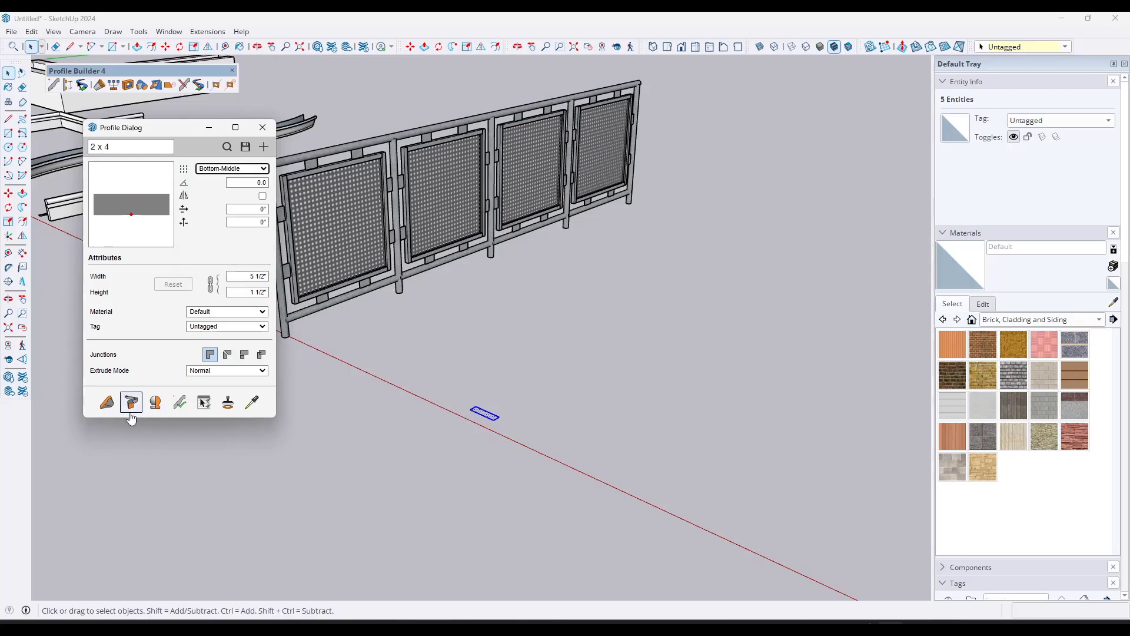
pyautogui.click(106, 402)
pyautogui.click(586, 455)
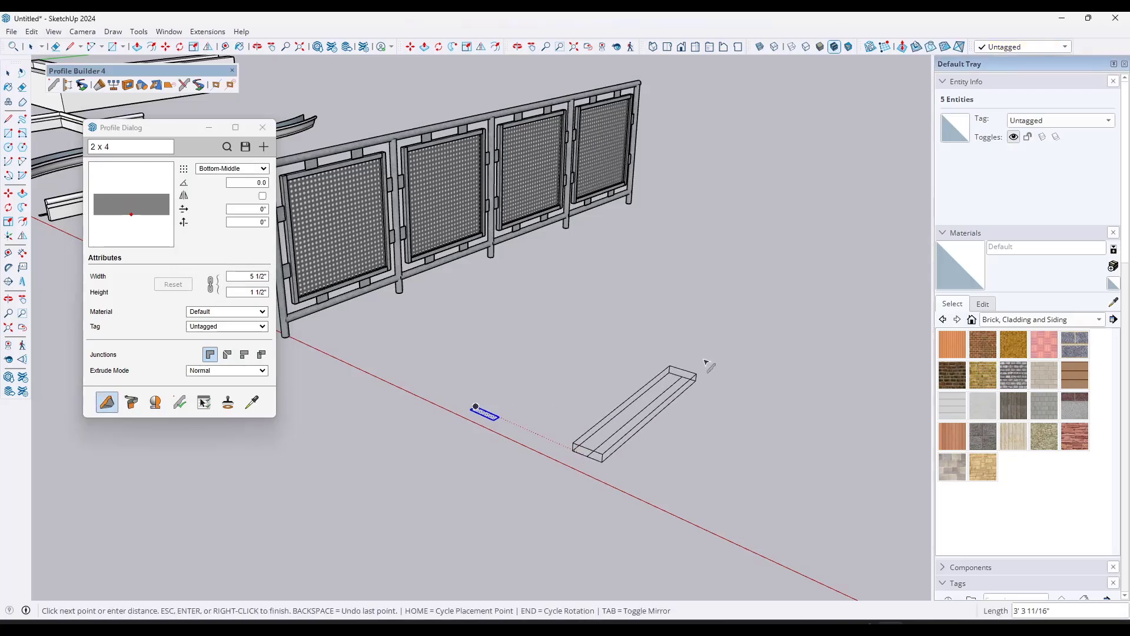
pyautogui.click(877, 255)
pyautogui.press('Escape')
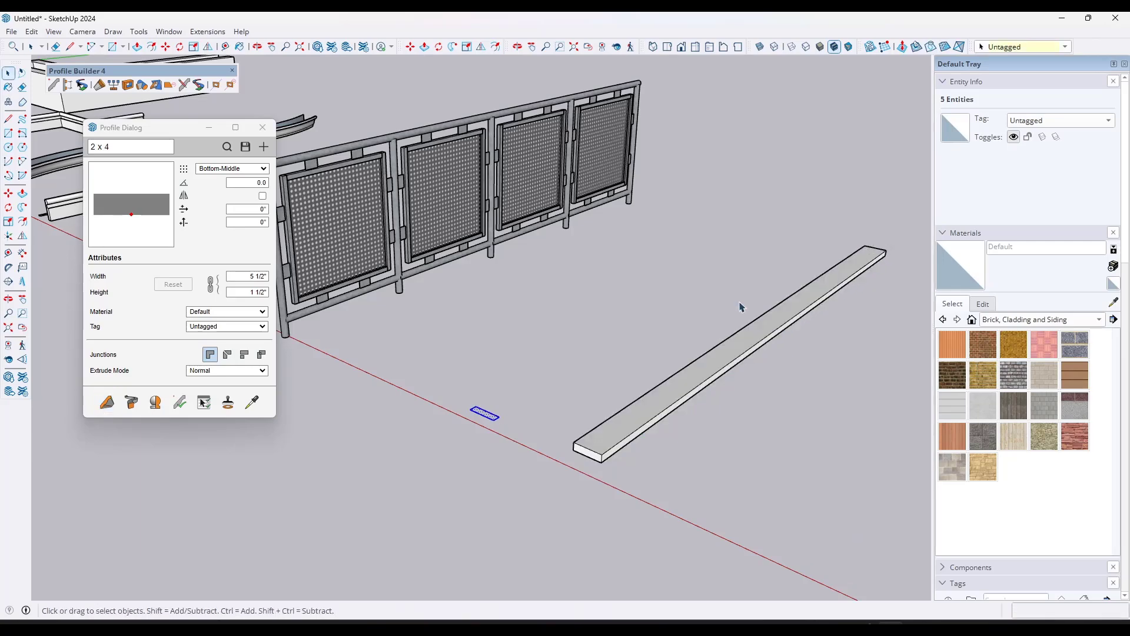
pyautogui.moveTo(740, 307); pyautogui.dragTo(737, 366, button='middle')
pyautogui.moveTo(469, 279); pyautogui.dragTo(771, 240, button='middle')
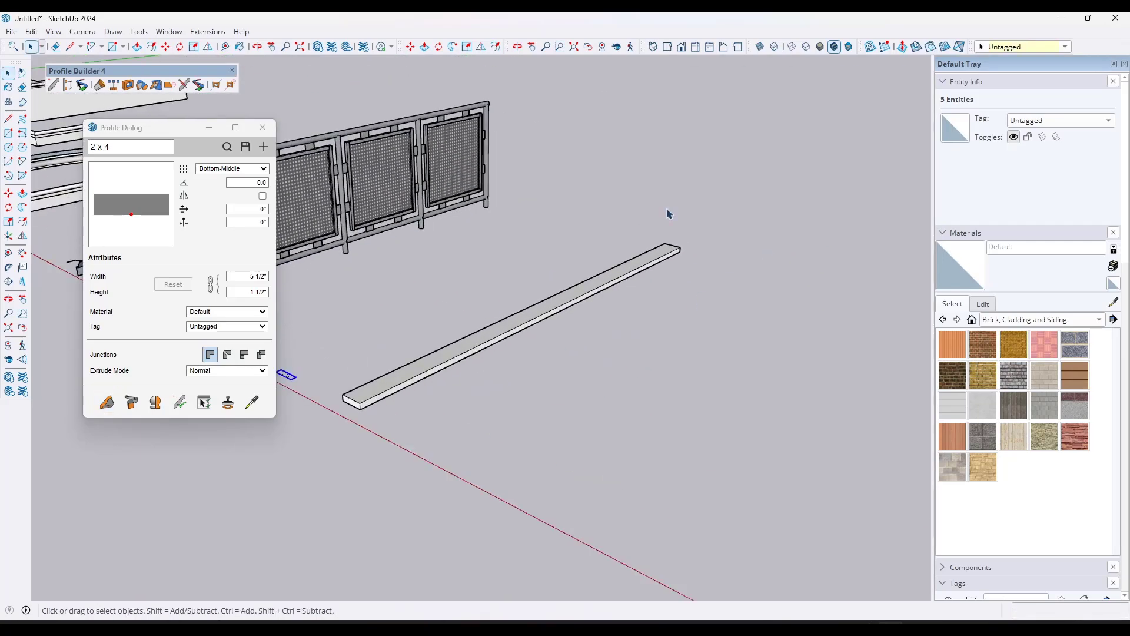
pyautogui.moveTo(623, 245); pyautogui.dragTo(639, 300, button='middle')
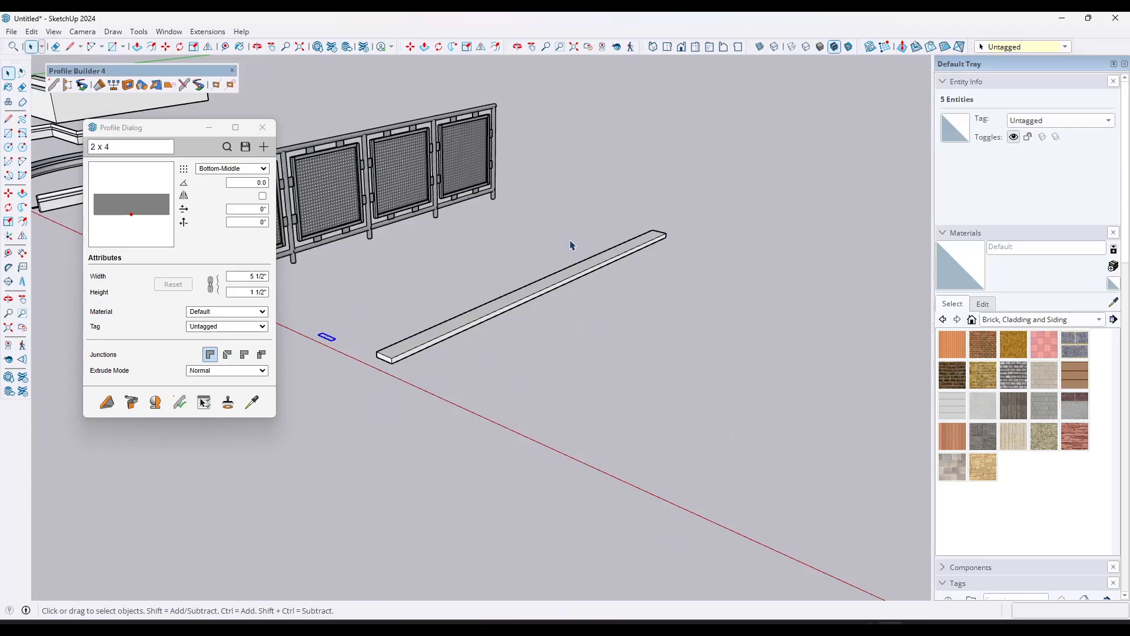
# Step: Start a new assembly without saving the railing assembly, and add a profile member using the 2 x 4 profile picked from the model
pyautogui.click(67, 87)
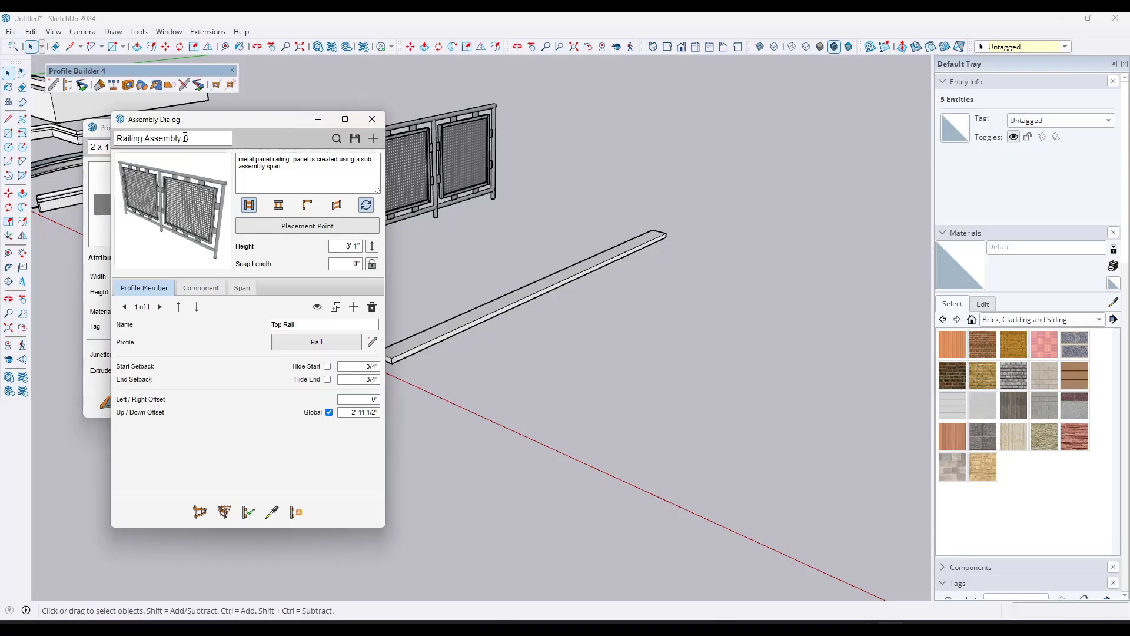
pyautogui.click(373, 137)
pyautogui.click(556, 331)
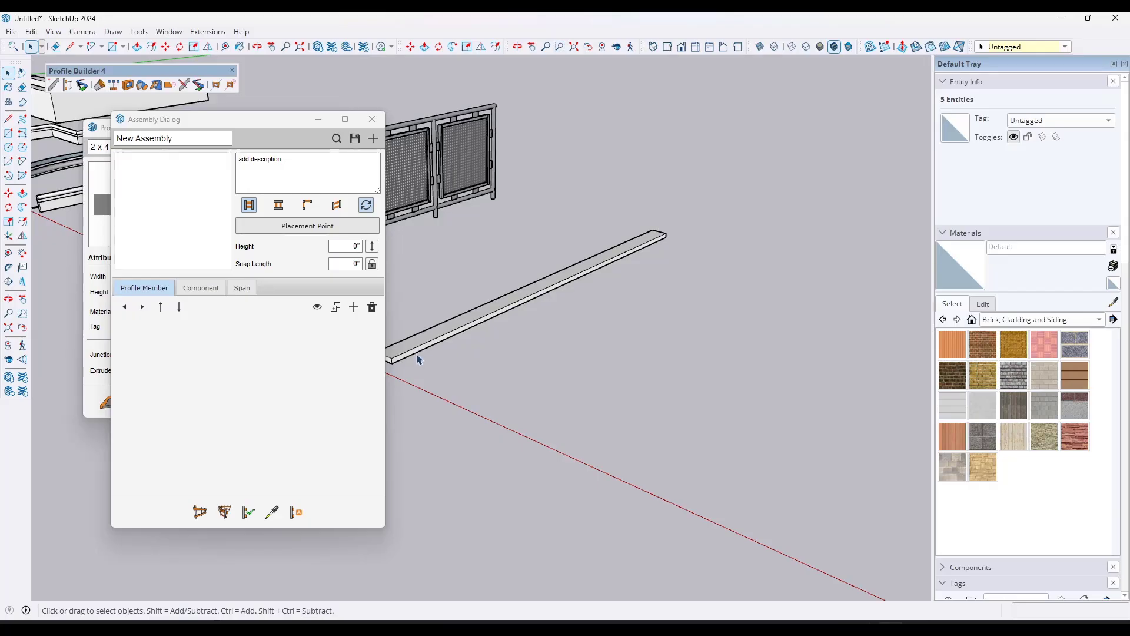
pyautogui.click(354, 308)
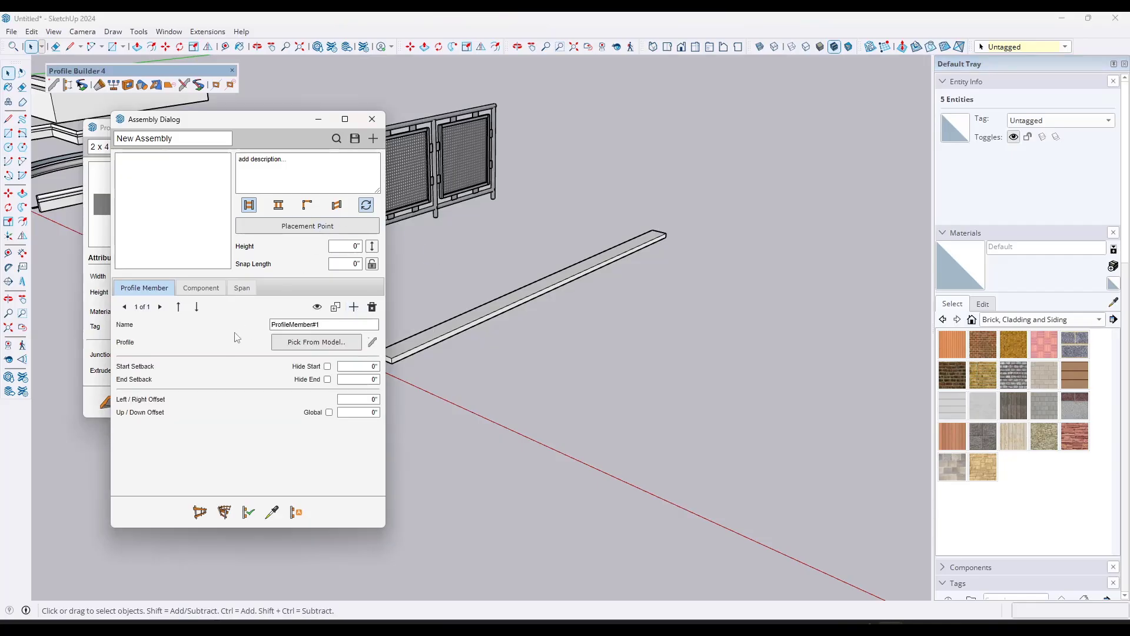
pyautogui.click(323, 350)
pyautogui.click(432, 333)
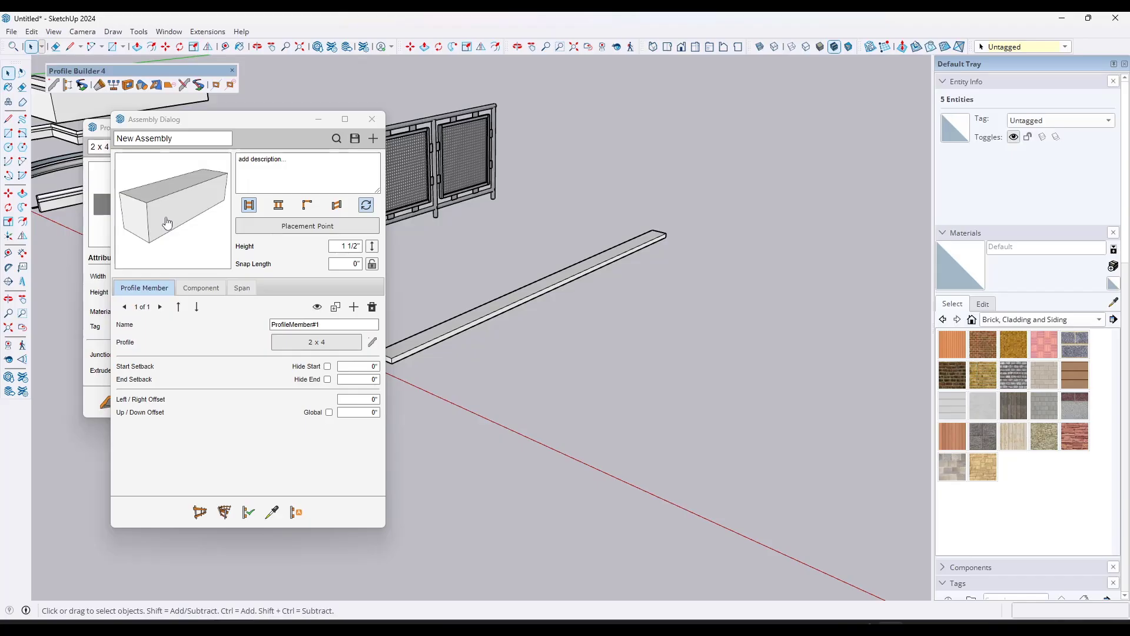
# Step: Build the new assembly as a straight run about 10' 2" long on the ground beside the first member, and select it
pyautogui.click(201, 512)
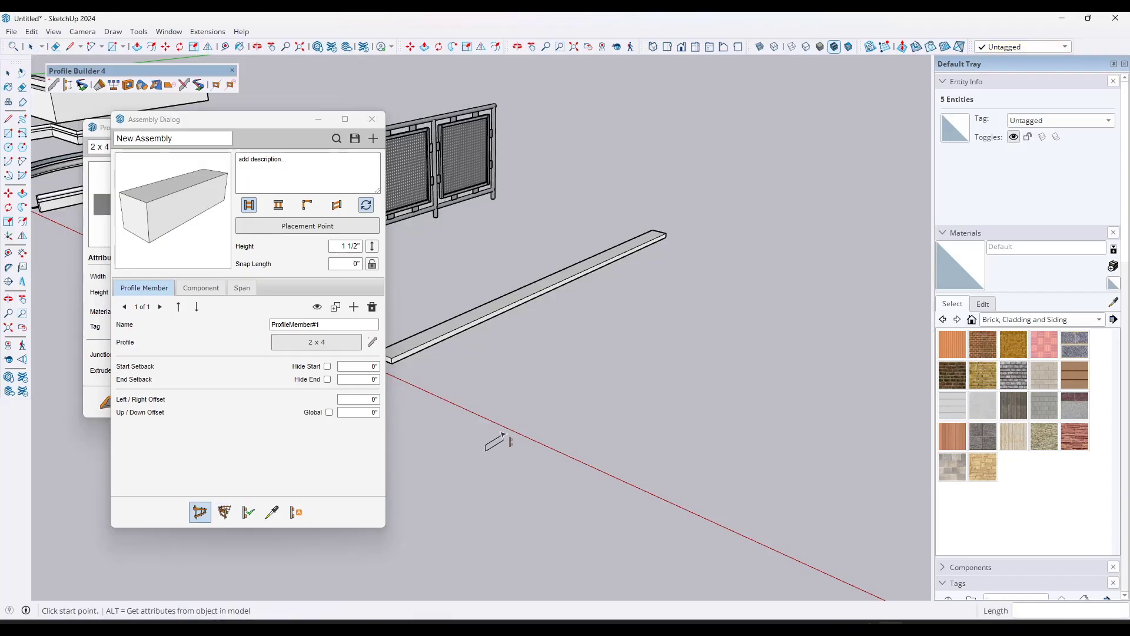
pyautogui.click(500, 407)
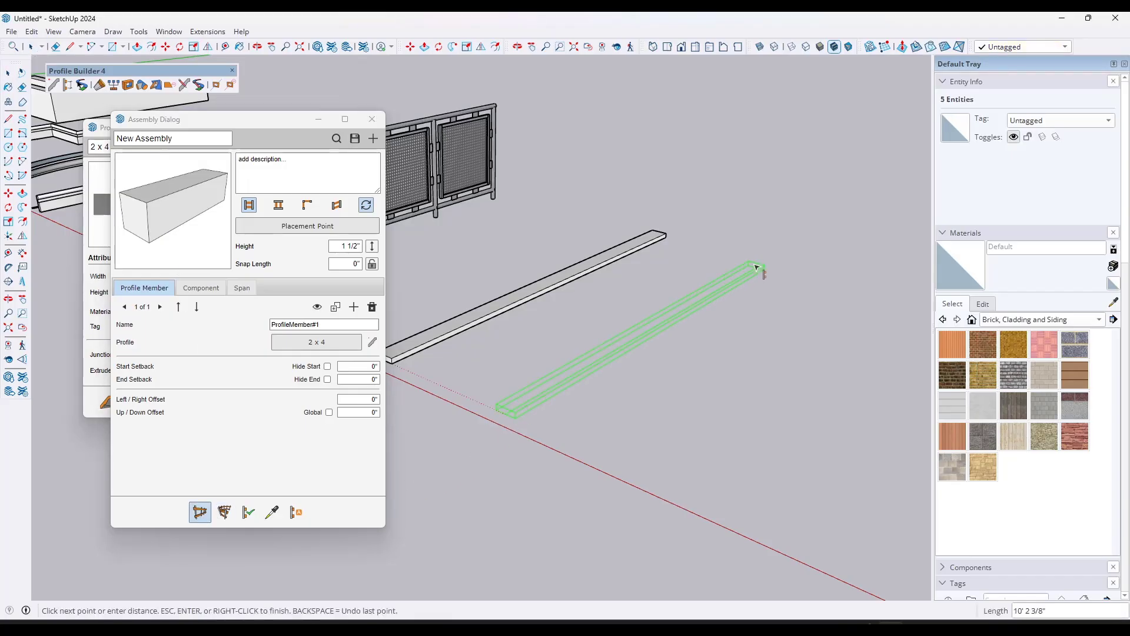
pyautogui.click(755, 265)
pyautogui.press('space')
pyautogui.click(692, 305)
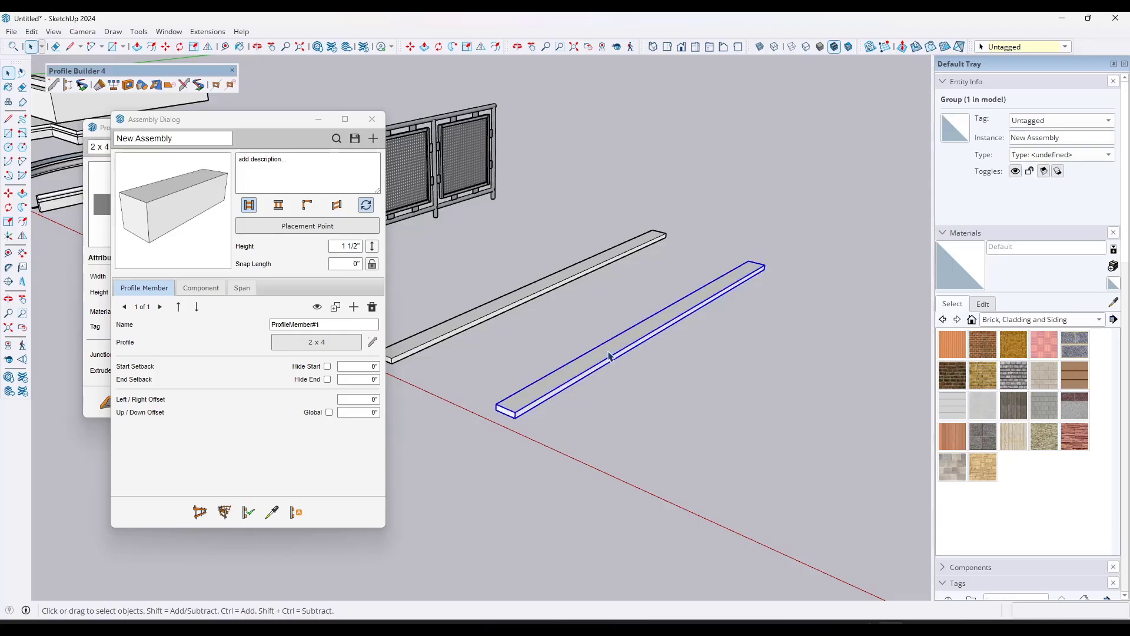
pyautogui.scroll(-1, 597, 341)
pyautogui.scroll(-1, 774, 297)
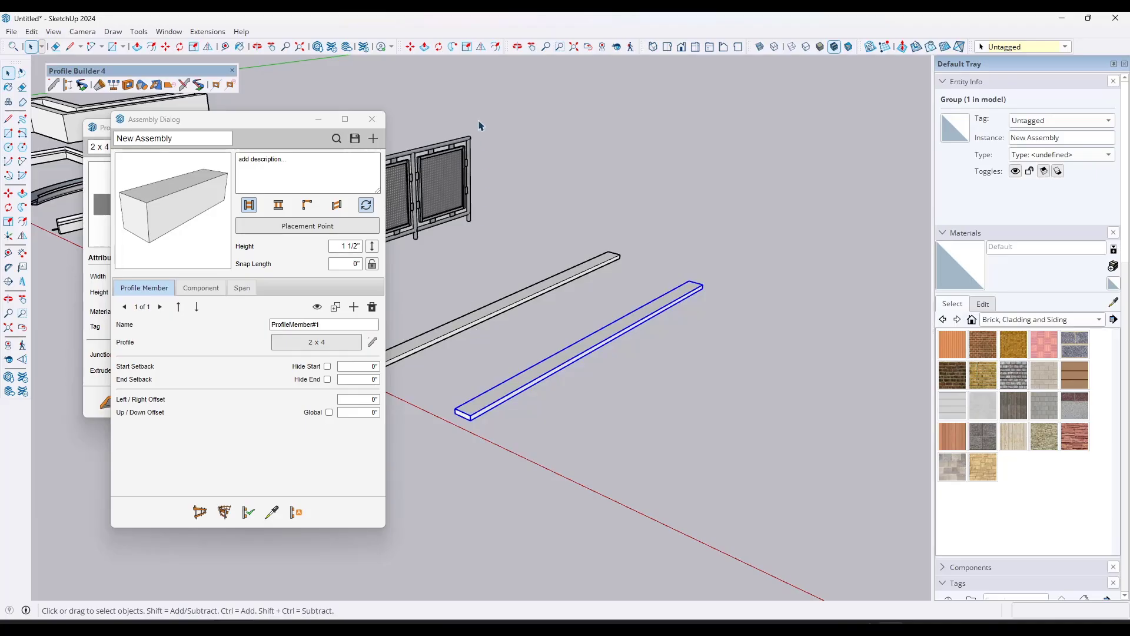
# Step: Duplicate the assembly's profile member with a relative Up / Down offset of 10' and apply the change to the selected assembly
pyautogui.click(335, 307)
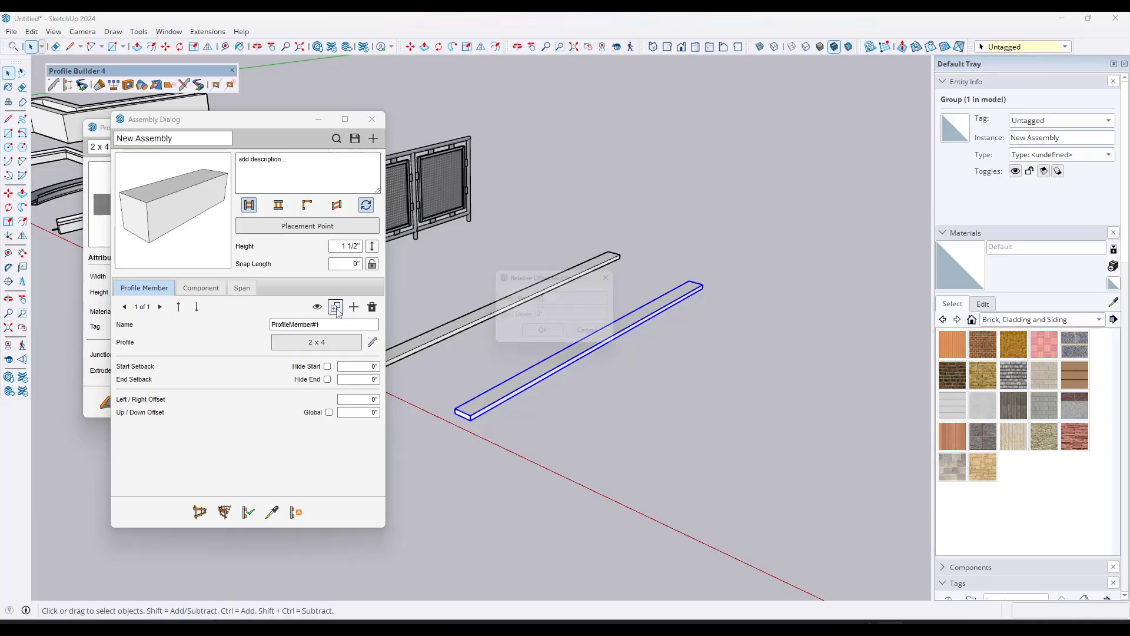
pyautogui.press('Tab')
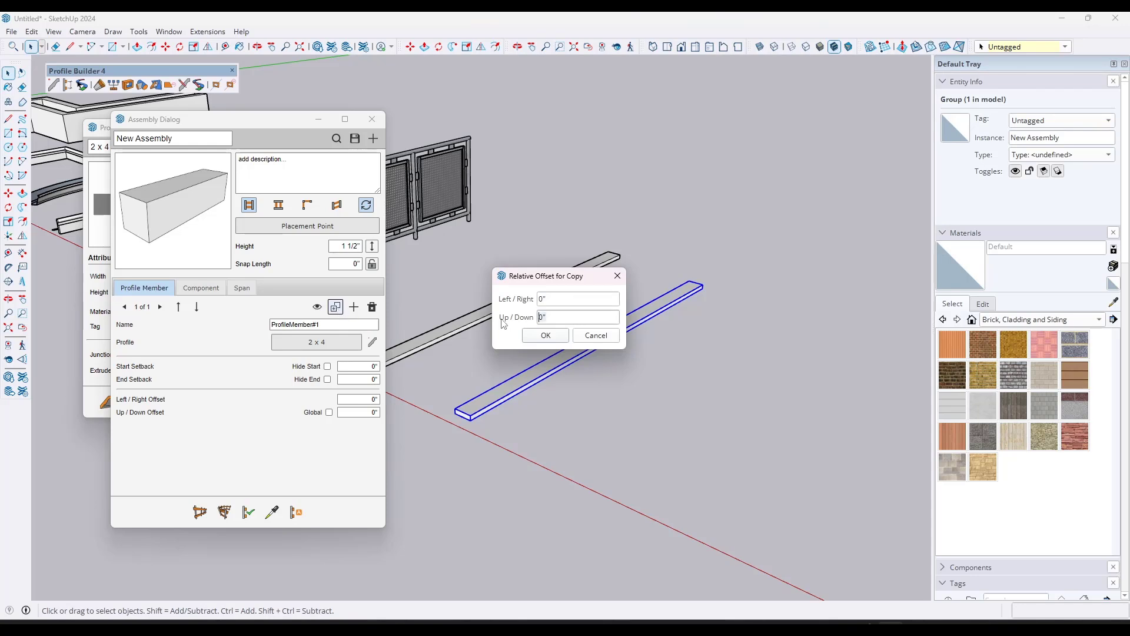
pyautogui.write("10'")
pyautogui.click(532, 337)
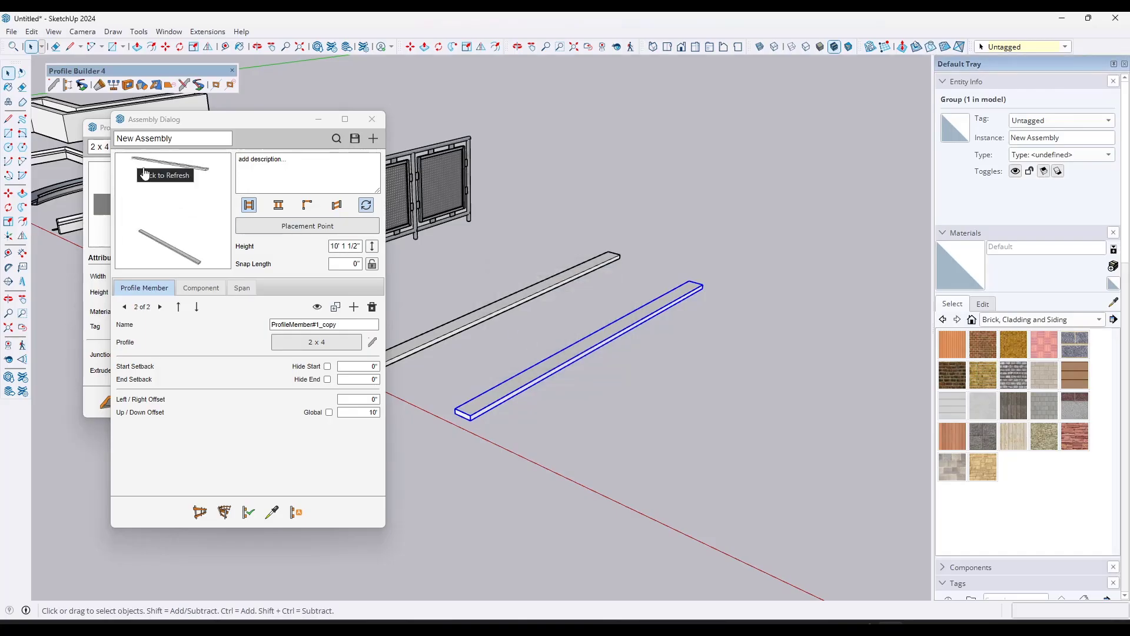
pyautogui.click(247, 512)
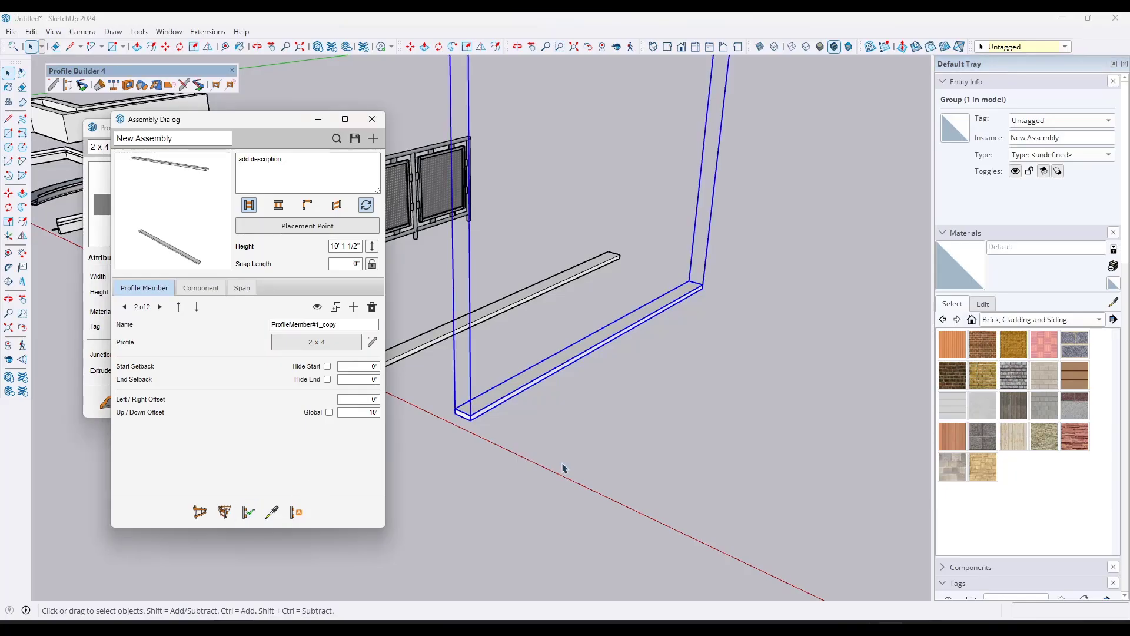
pyautogui.moveTo(563, 466); pyautogui.dragTo(647, 308, button='middle')
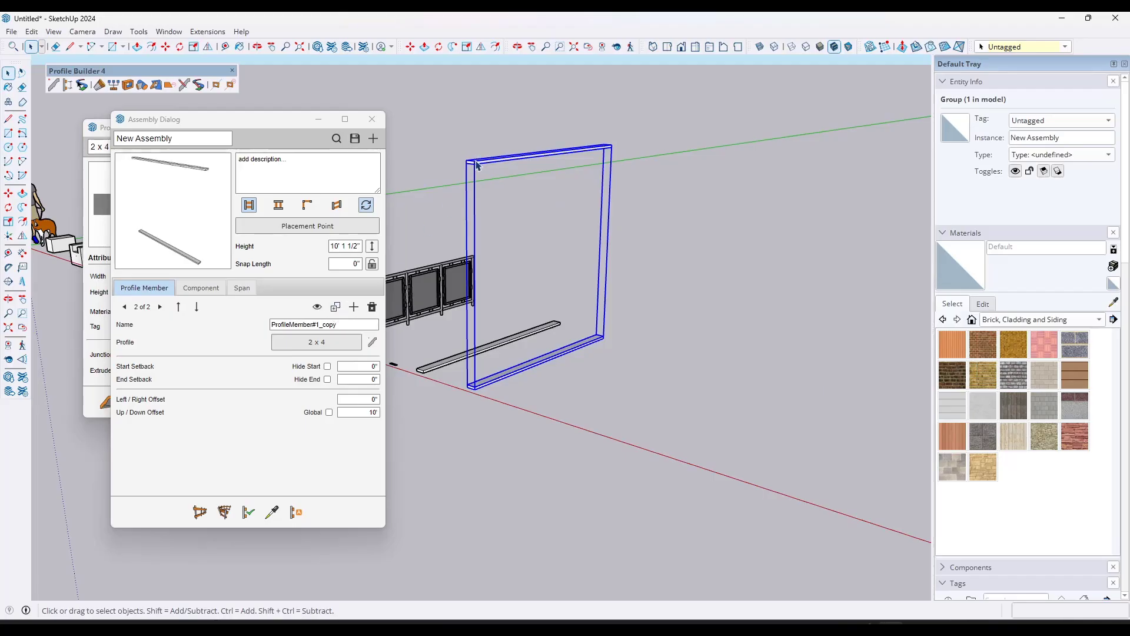
# Step: Duplicate the upper profile member with a relative Up / Down offset of 1.5" and apply the change to the selected assembly
pyautogui.click(336, 306)
pyautogui.click(570, 317)
pyautogui.moveTo(571, 317); pyautogui.dragTo(492, 340)
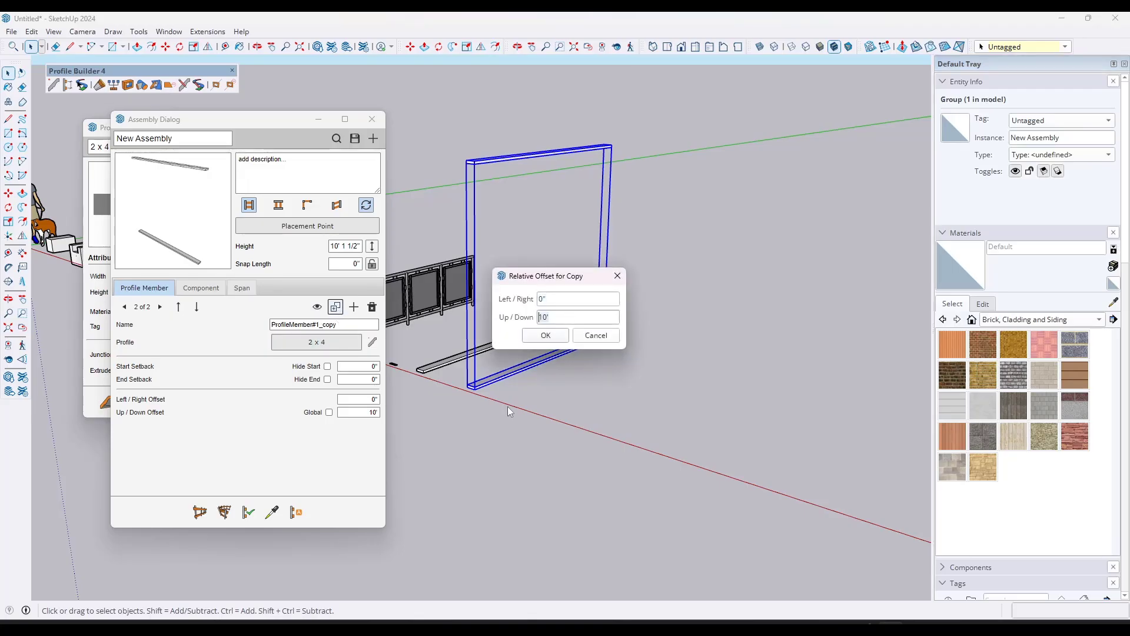
pyautogui.write('1.5')
pyautogui.click(541, 338)
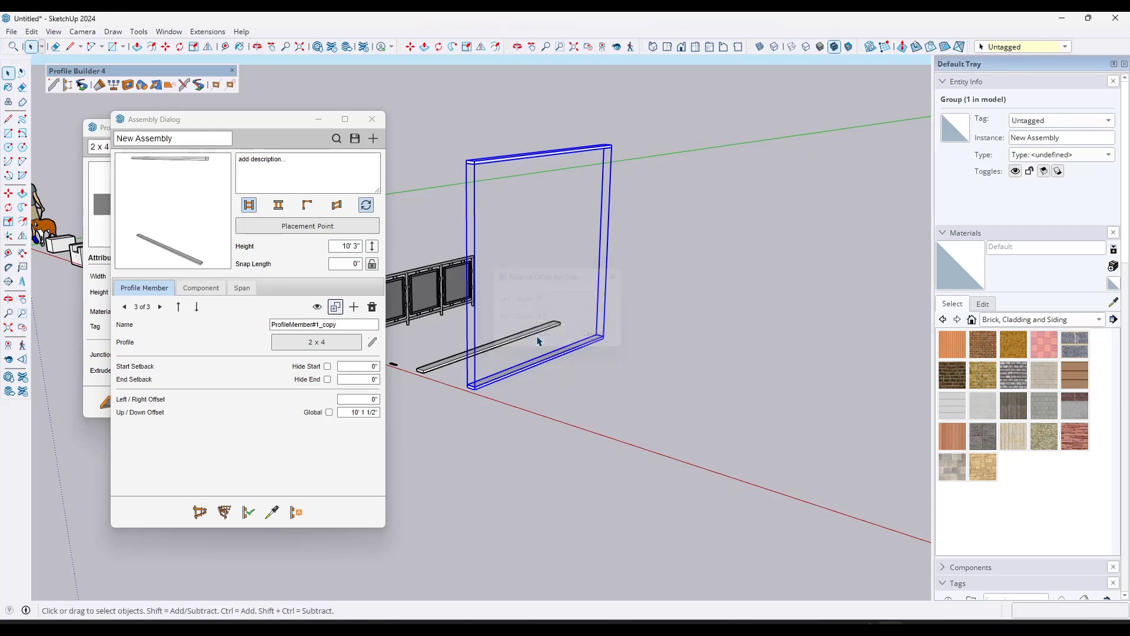
pyautogui.click(246, 518)
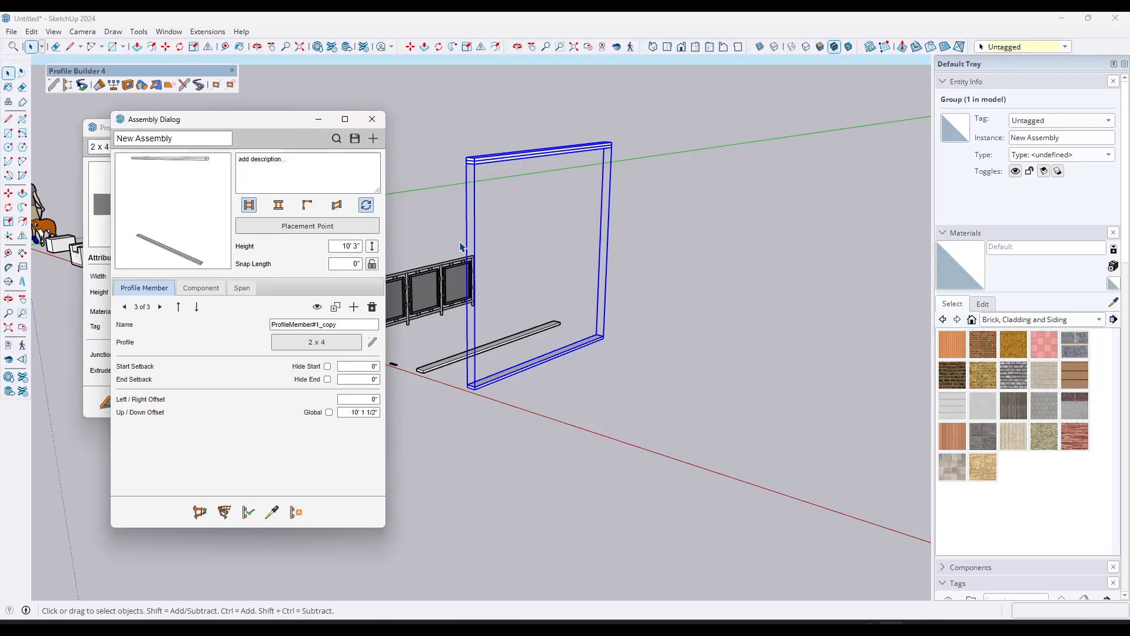
# Step: Try building the assembly along a three-segment zigzag path on open ground, remove this test run, and deselect everything
pyautogui.scroll(-3, 462, 247)
pyautogui.click(199, 512)
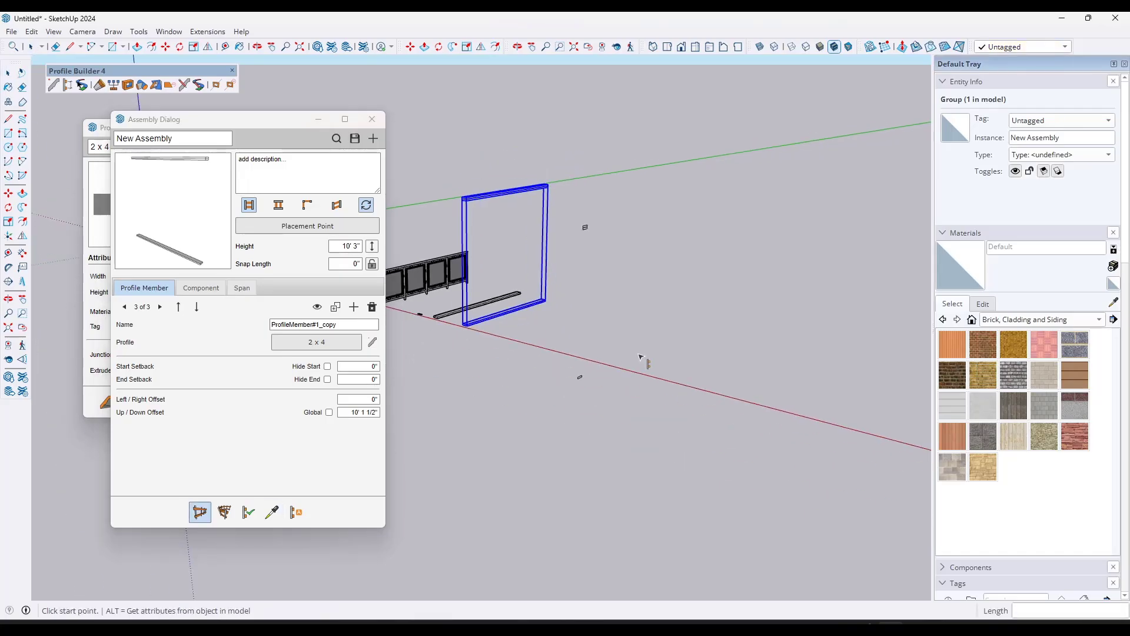
pyautogui.click(588, 355)
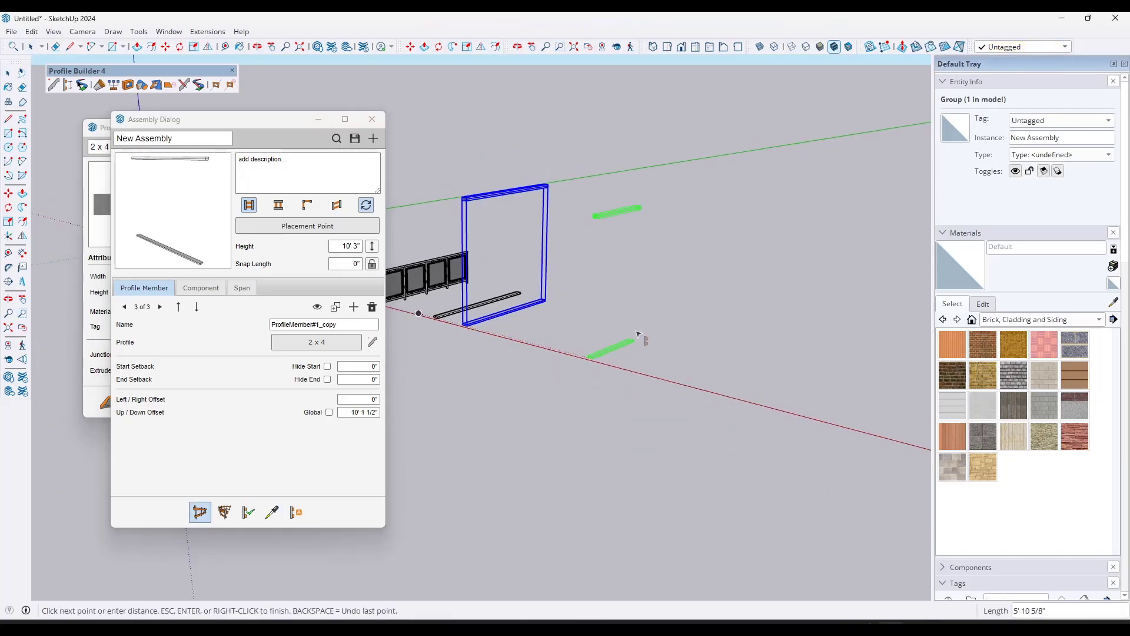
pyautogui.click(681, 319)
pyautogui.click(788, 341)
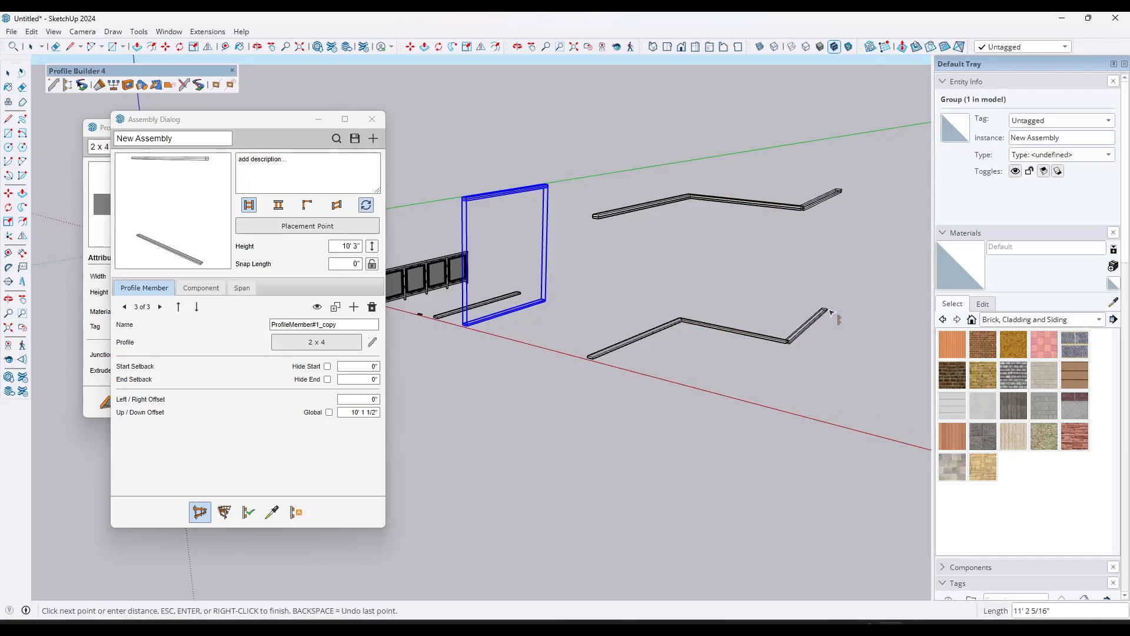
pyautogui.click(841, 314)
pyautogui.press('space')
pyautogui.scroll(4, 835, 219)
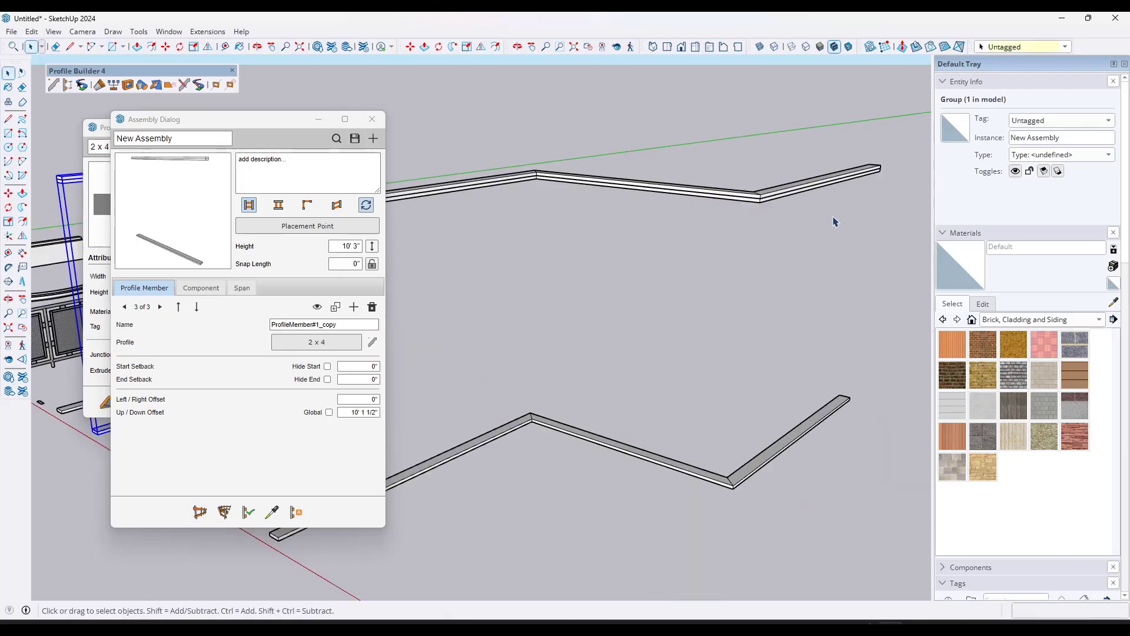
pyautogui.scroll(-3, 827, 222)
pyautogui.scroll(-6, 729, 244)
pyautogui.click(542, 225)
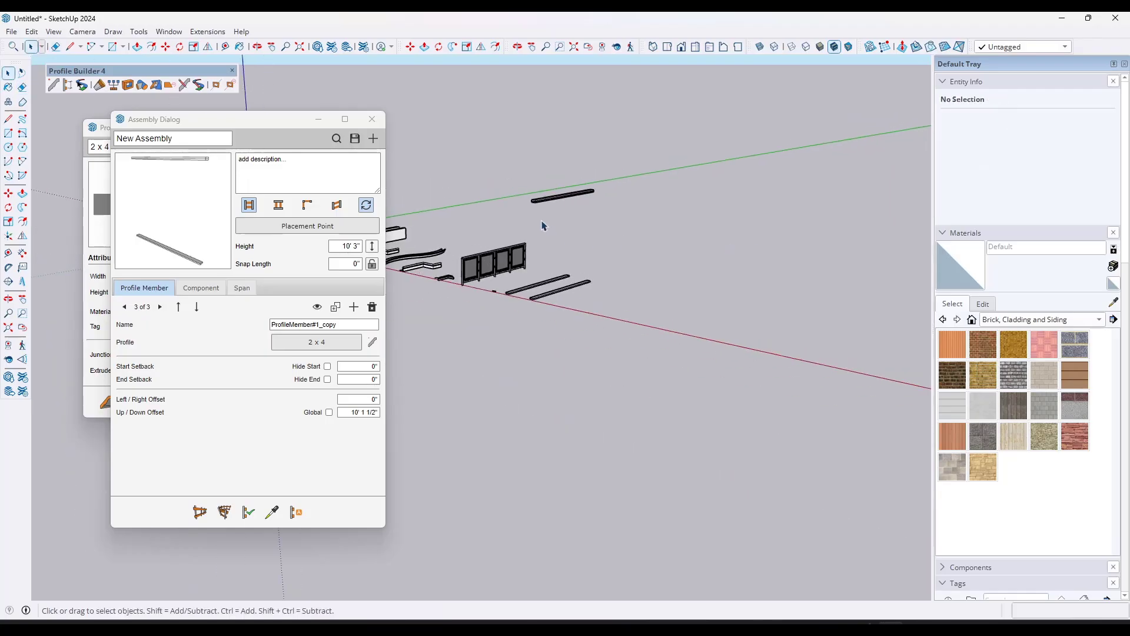
pyautogui.scroll(2, 542, 227)
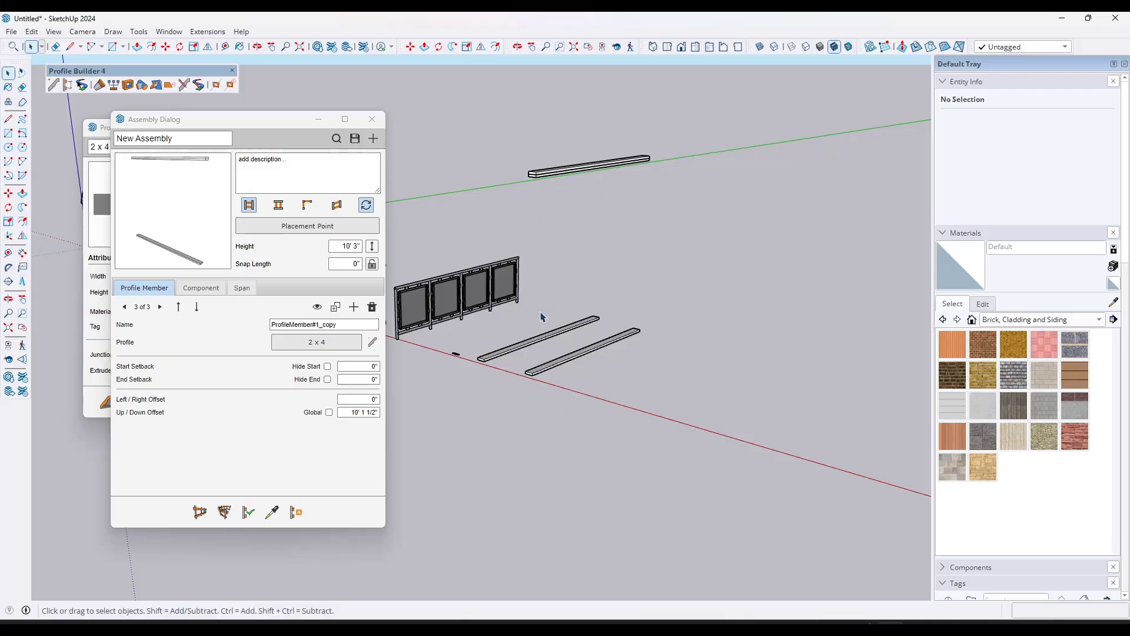
# Step: Draw a 5.5" by 1.5" rectangle on top of the second ground-level member, at its near end
pyautogui.scroll(2, 547, 291)
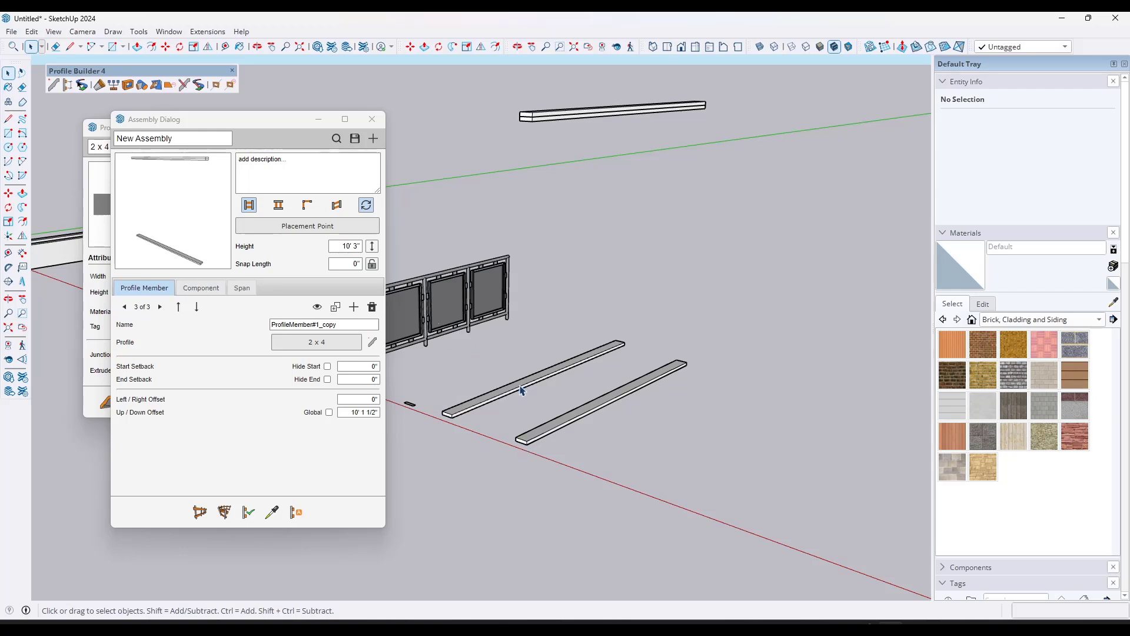
pyautogui.scroll(3, 532, 449)
pyautogui.scroll(4, 532, 449)
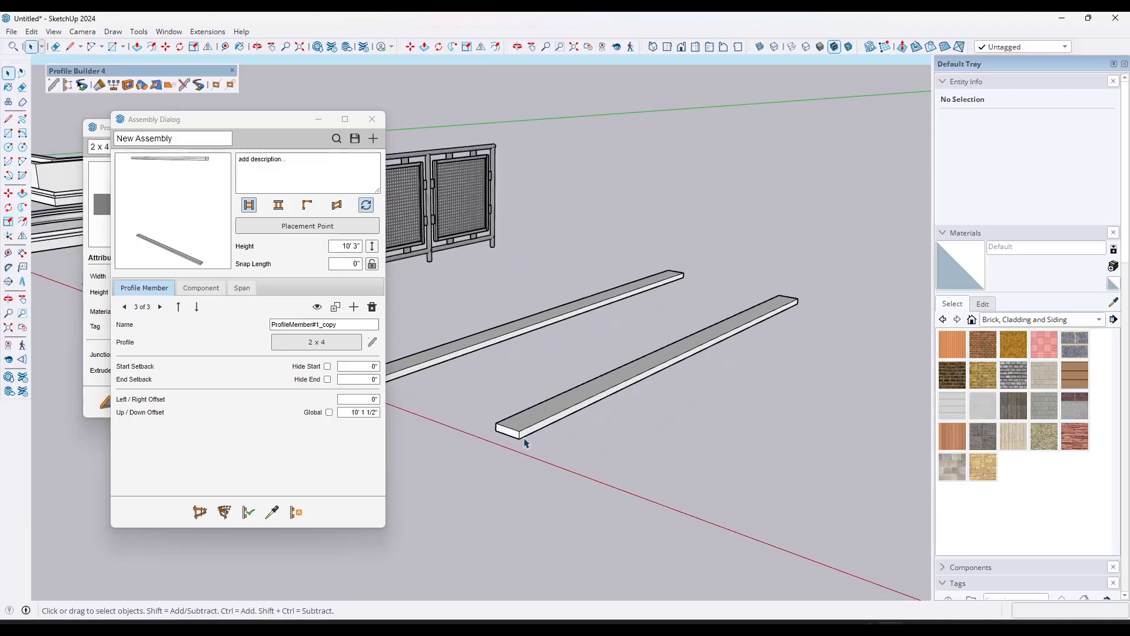
pyautogui.press('r')
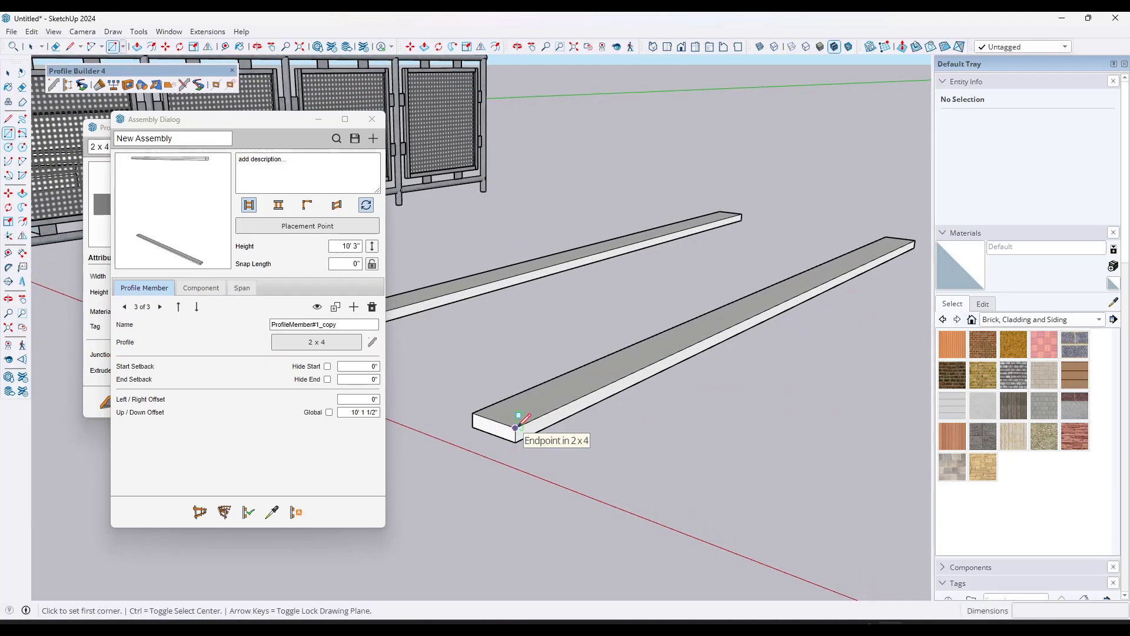
pyautogui.click(517, 424)
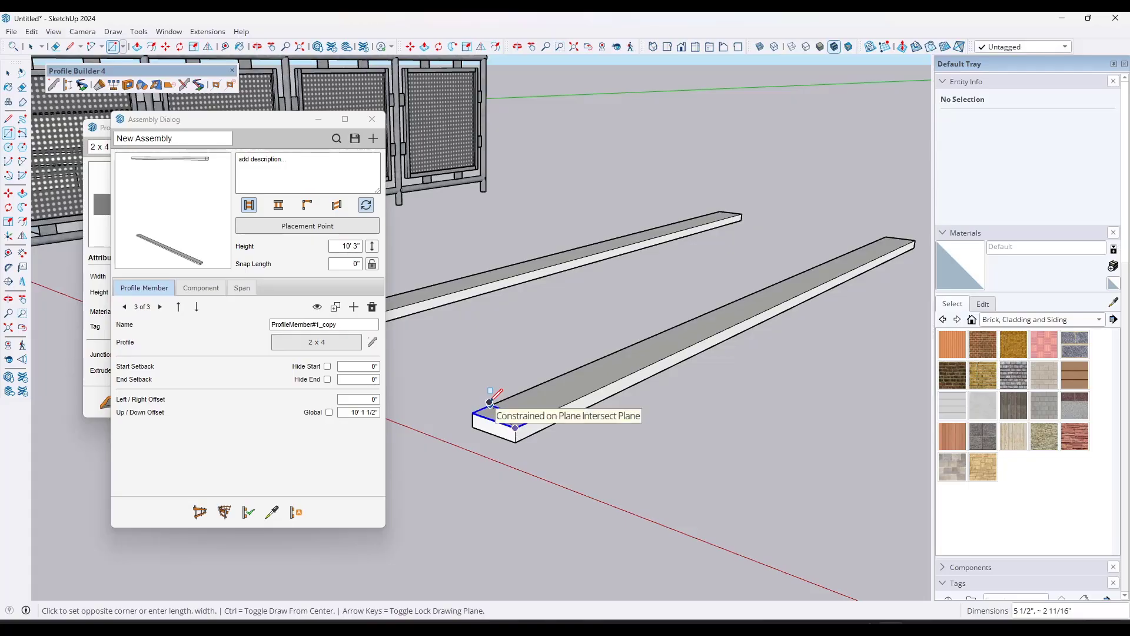
pyautogui.write('5.5,1.5')
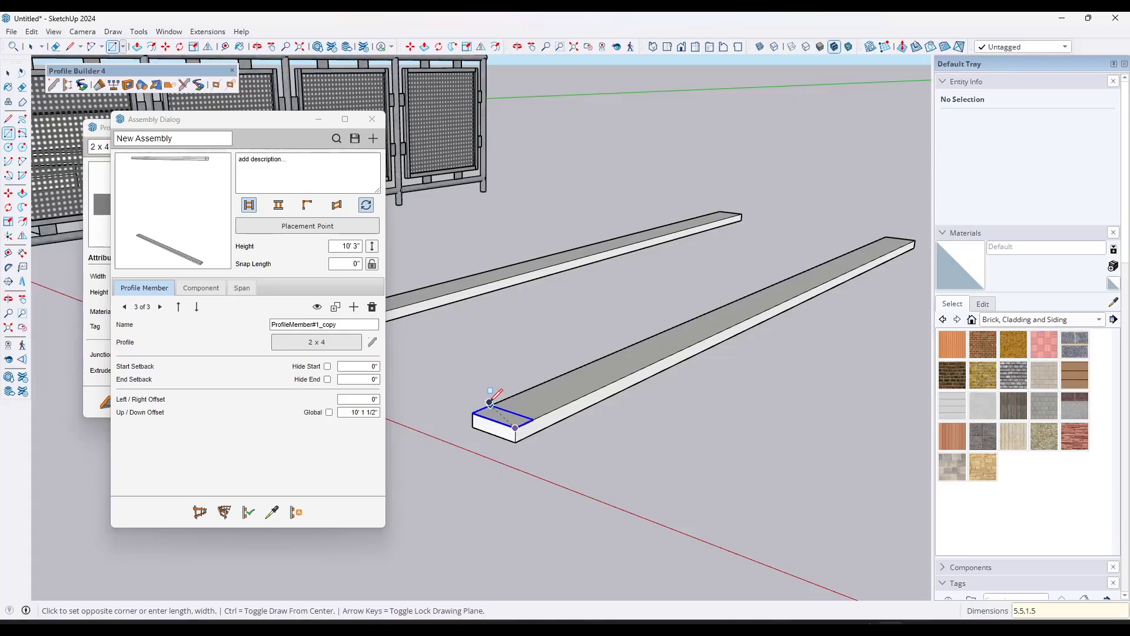
pyautogui.press('Return')
# Step: Push/Pull the small rectangle up 9' 10 1/2" to the underside of the upper members to form a vertical stud
pyautogui.press('p')
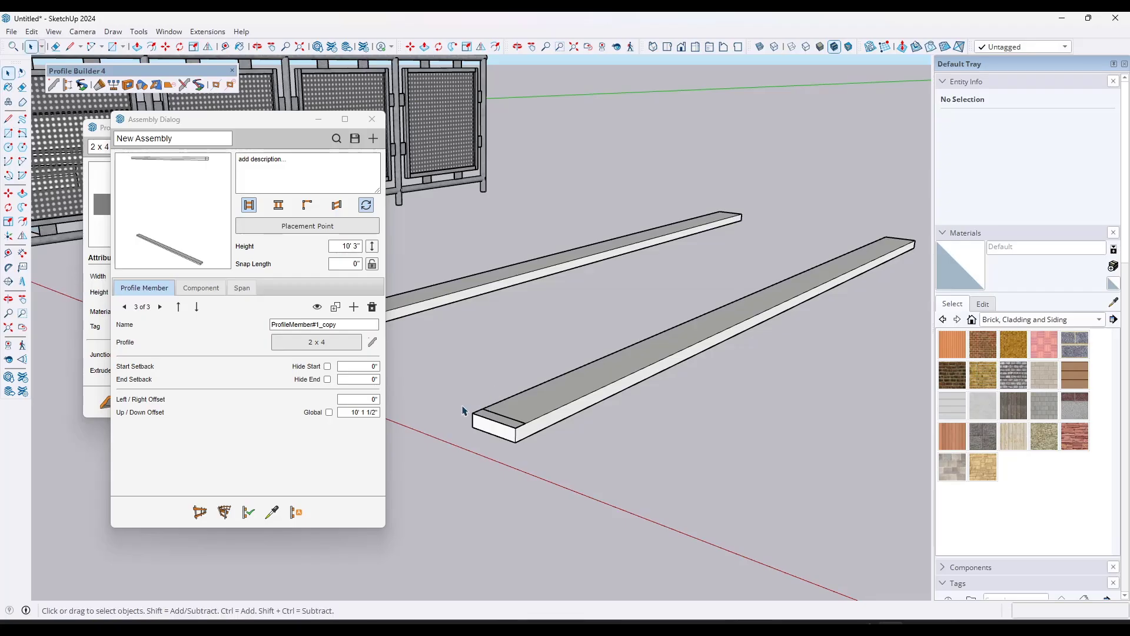
pyautogui.click(499, 425)
pyautogui.scroll(-8, 503, 272)
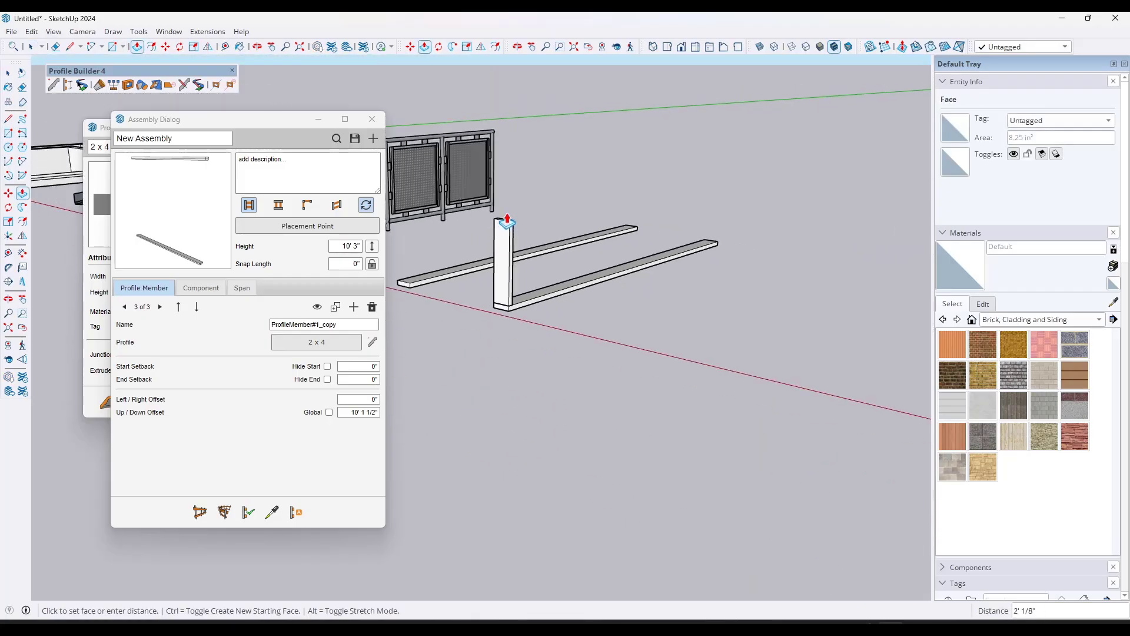
pyautogui.keyDown('shift'); pyautogui.moveTo(506, 216); pyautogui.dragTo(509, 338, button='middle'); pyautogui.keyUp('shift')
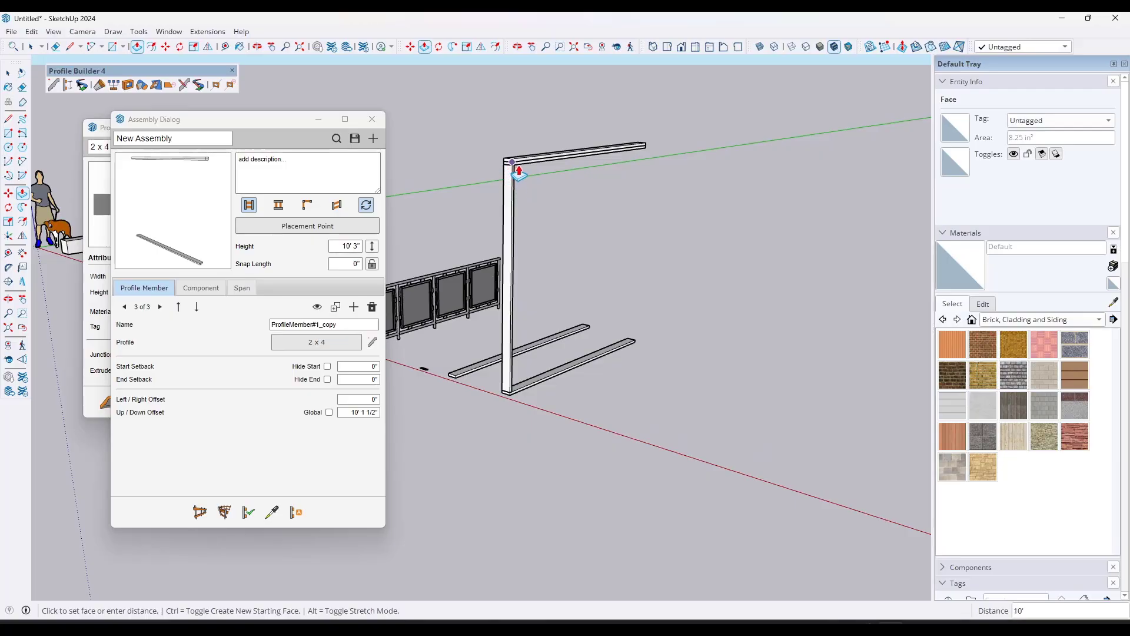
pyautogui.scroll(3, 512, 171)
pyautogui.scroll(-1, 514, 171)
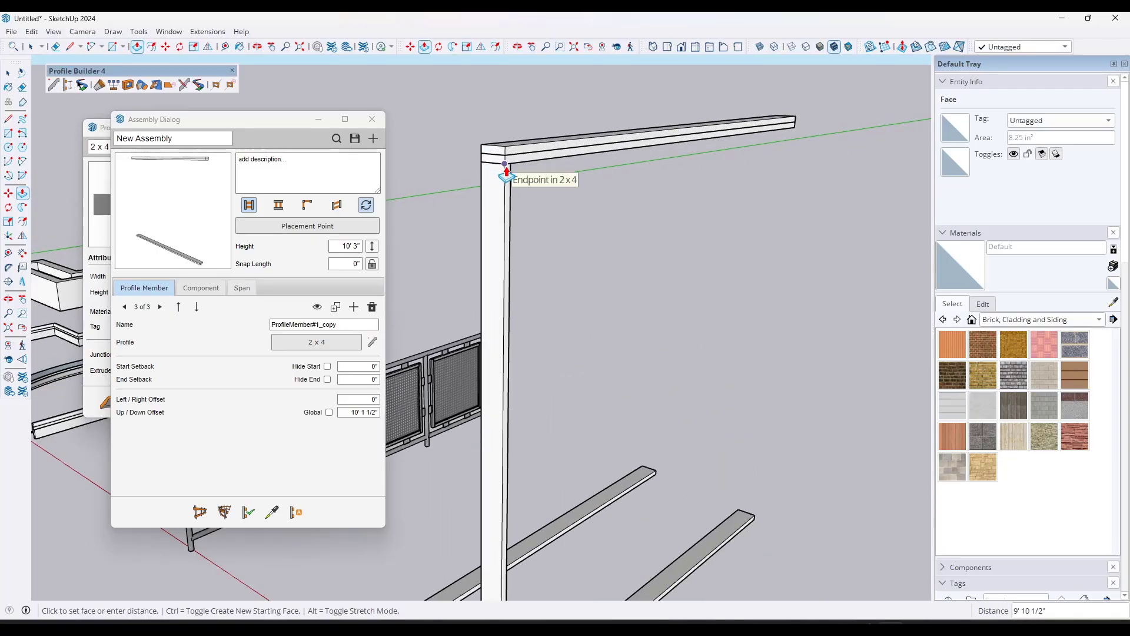
pyautogui.click(511, 175)
pyautogui.press('space')
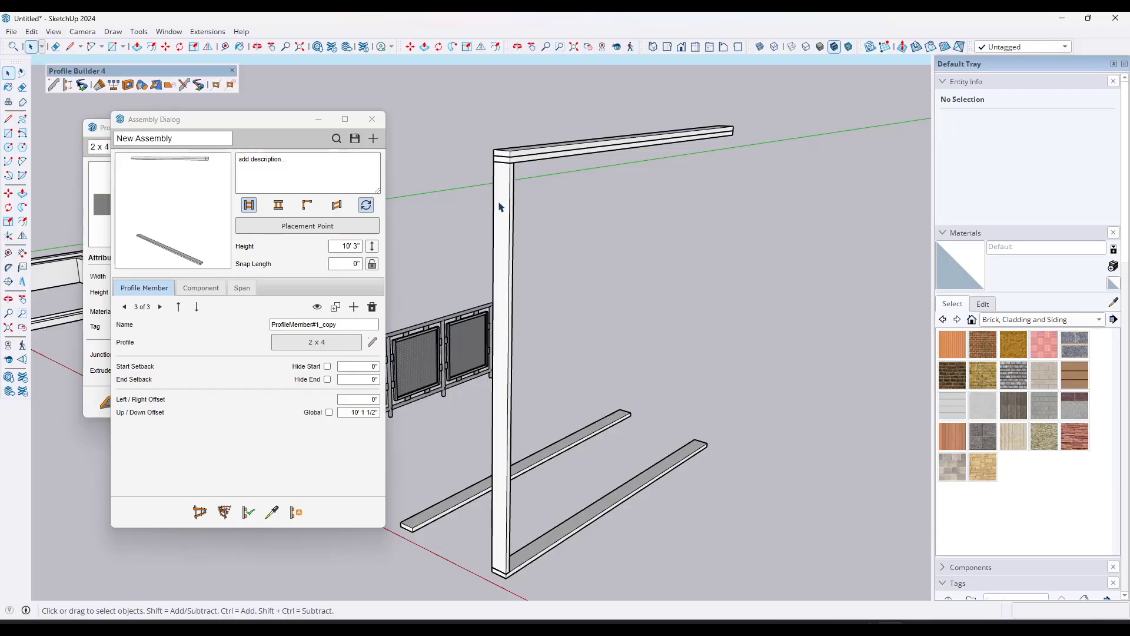
# Step: Turn the whole vertical stud into a component with the definition name 2 x 4 Vertical
pyautogui.tripleClick(499, 207)
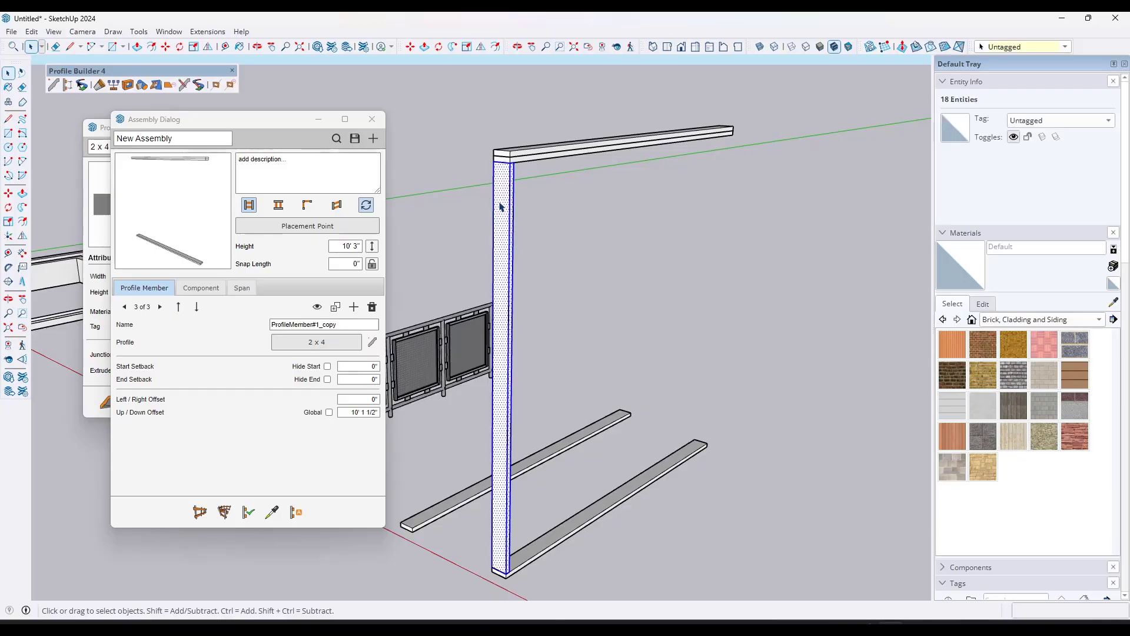
pyautogui.rightClick(500, 206)
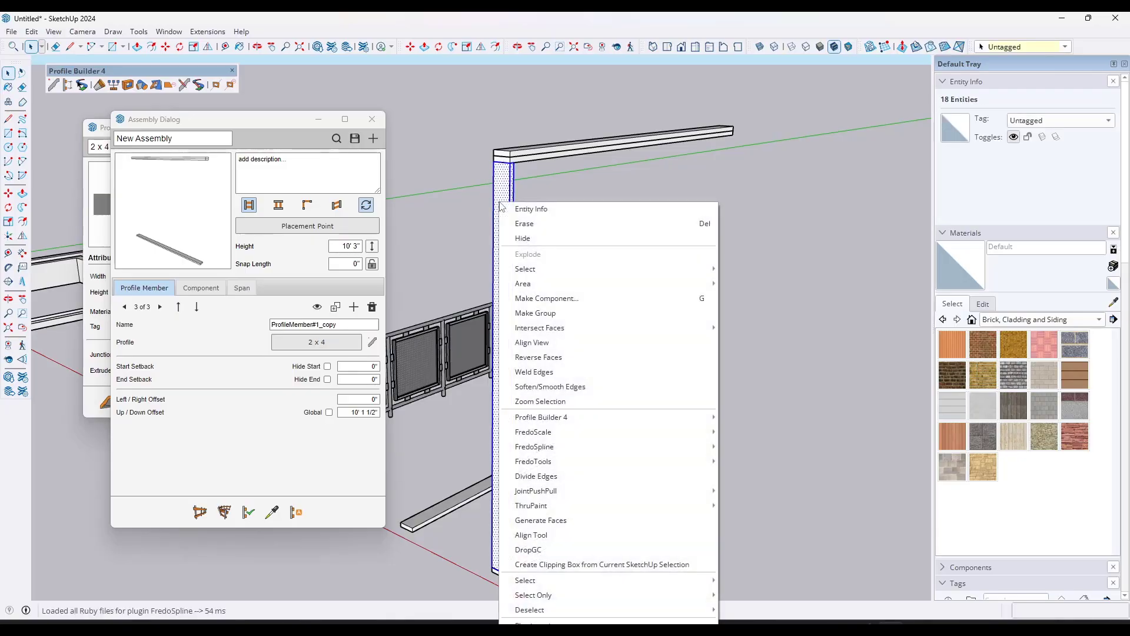
pyautogui.click(548, 305)
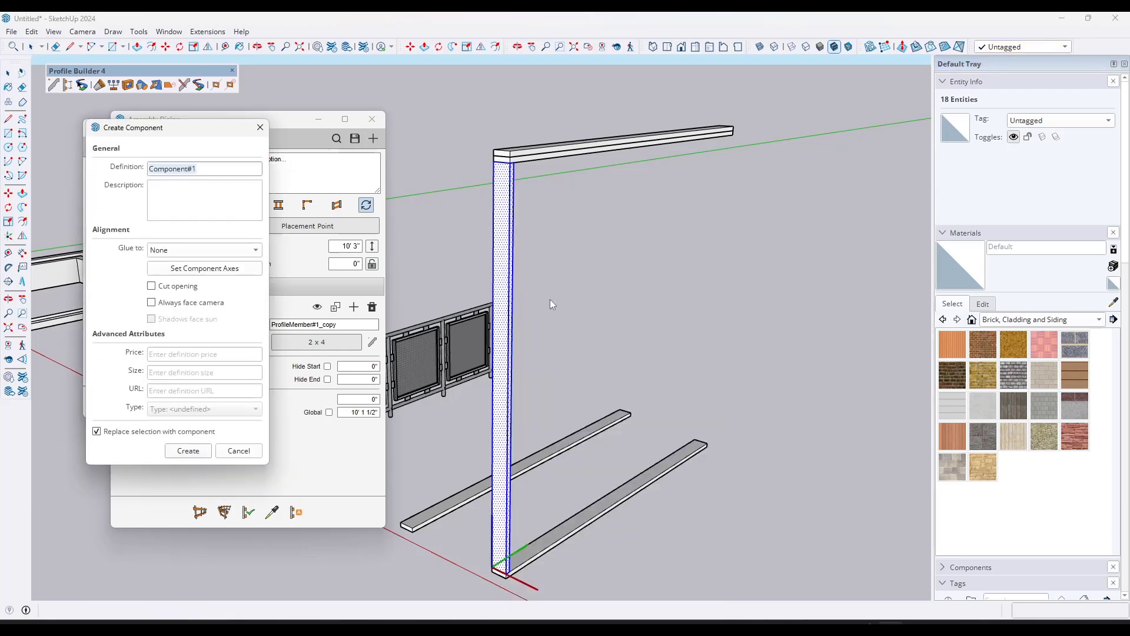
pyautogui.write('2 x 4 Vertical')
pyautogui.click(188, 450)
# Step: Move the vertical stud component away from the assembly onto open ground near the red axis
pyautogui.scroll(-3, 530, 380)
pyautogui.press('m')
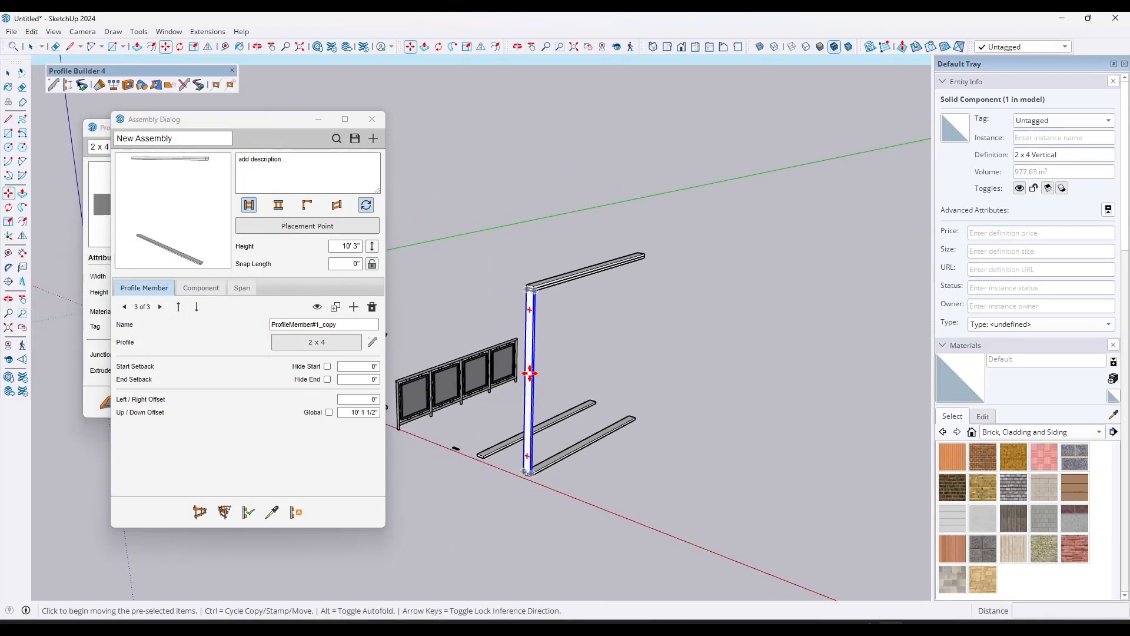
pyautogui.moveTo(531, 379); pyautogui.dragTo(687, 412)
pyautogui.press('space')
pyautogui.scroll(2, 738, 427)
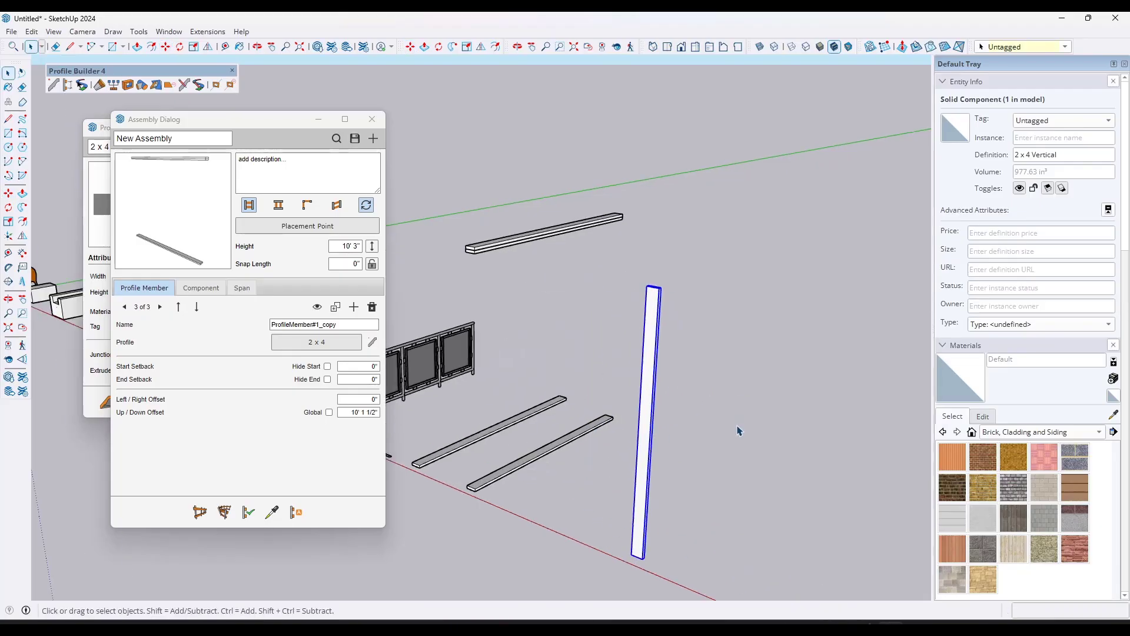
pyautogui.moveTo(735, 415); pyautogui.dragTo(761, 392, button='middle')
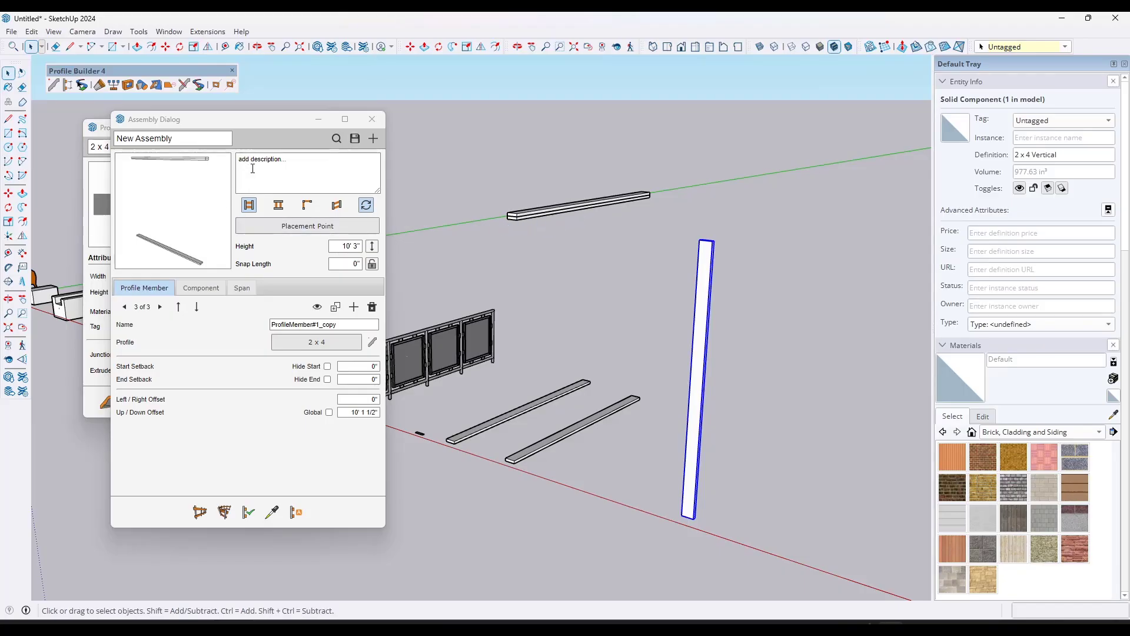
# Step: Add a component to the assembly, pick 2 x 4 Vertical from the model for it, and apply the change to the built assembly
pyautogui.click(200, 288)
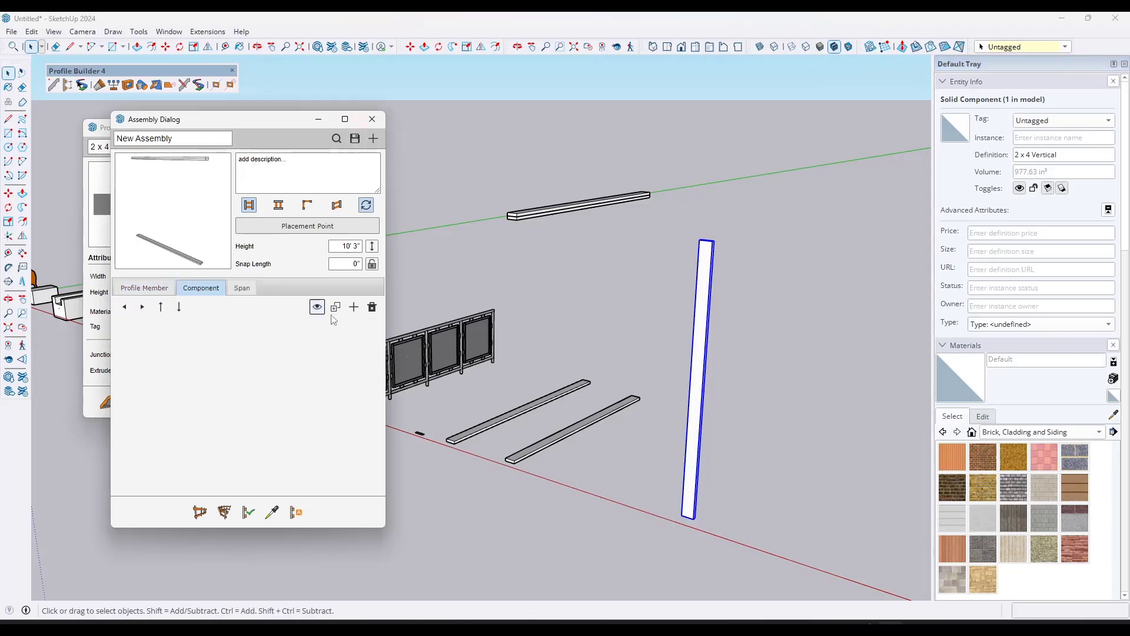
pyautogui.click(354, 307)
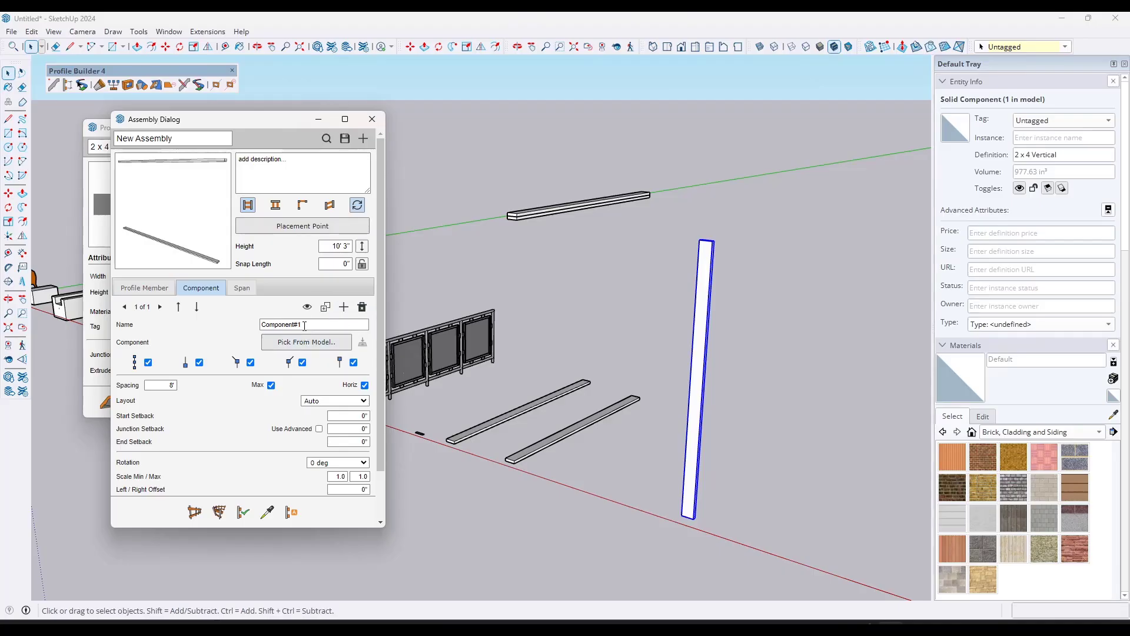
pyautogui.click(307, 342)
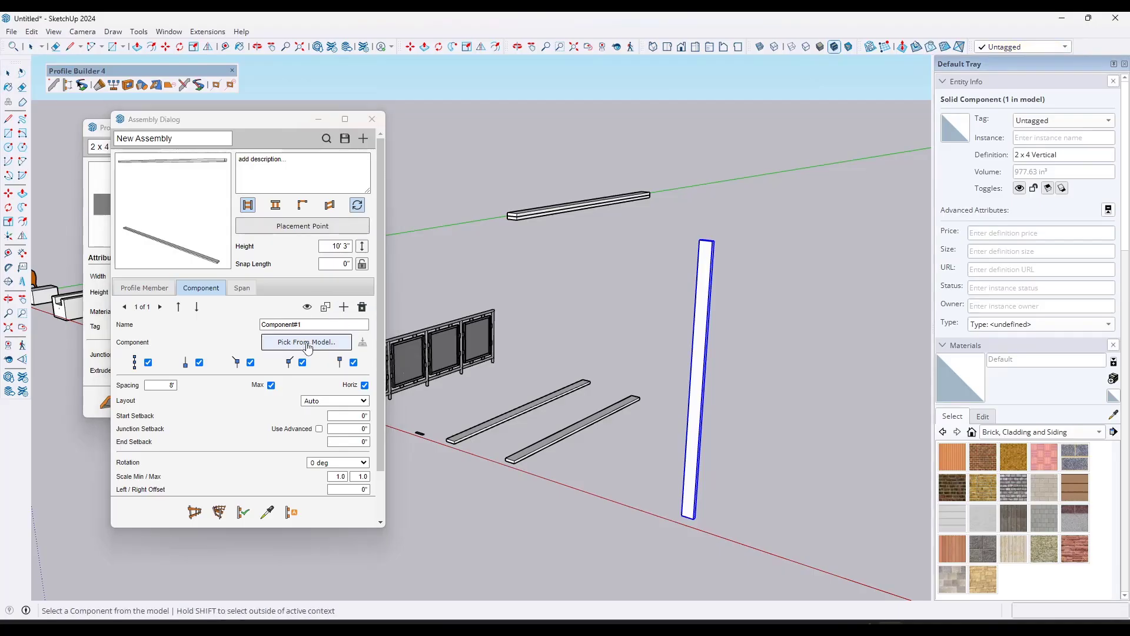
pyautogui.click(696, 504)
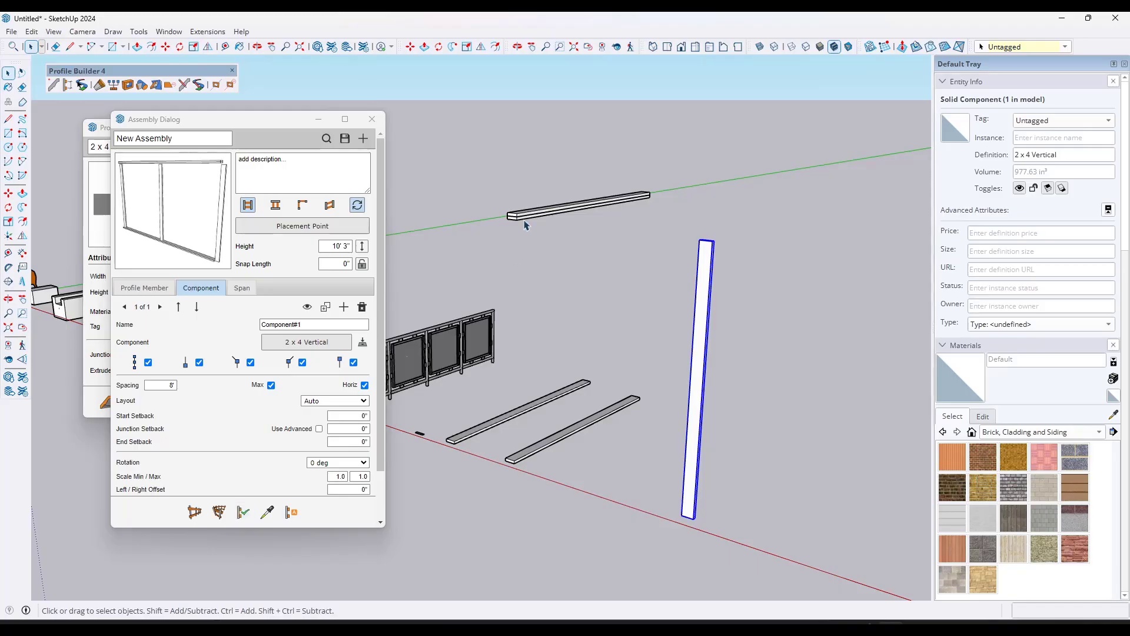
pyautogui.click(524, 221)
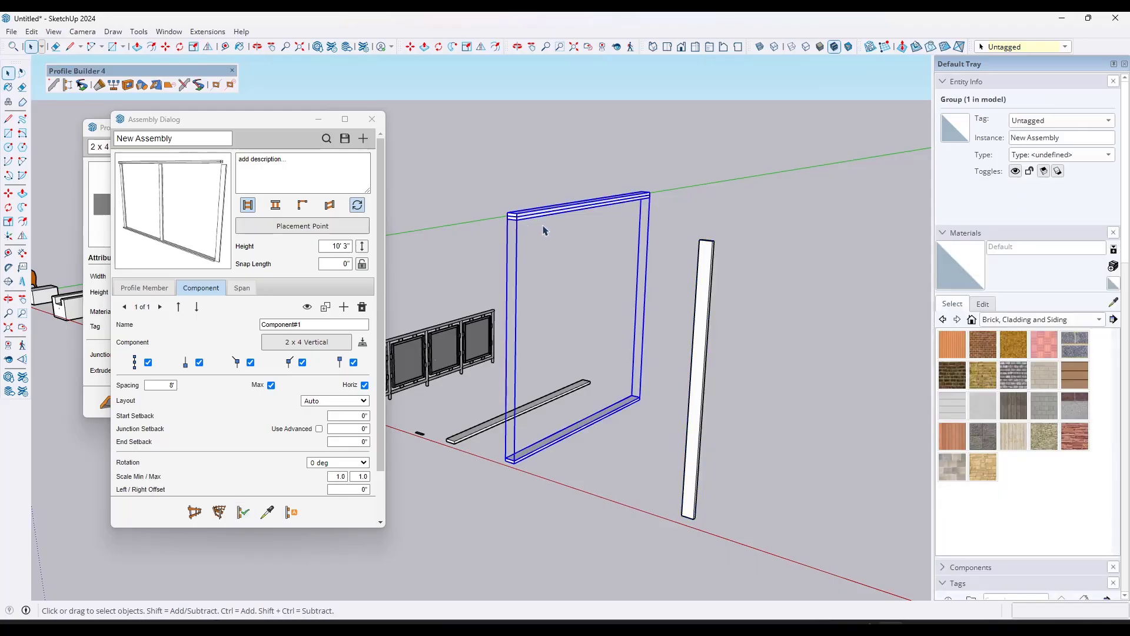
pyautogui.click(218, 511)
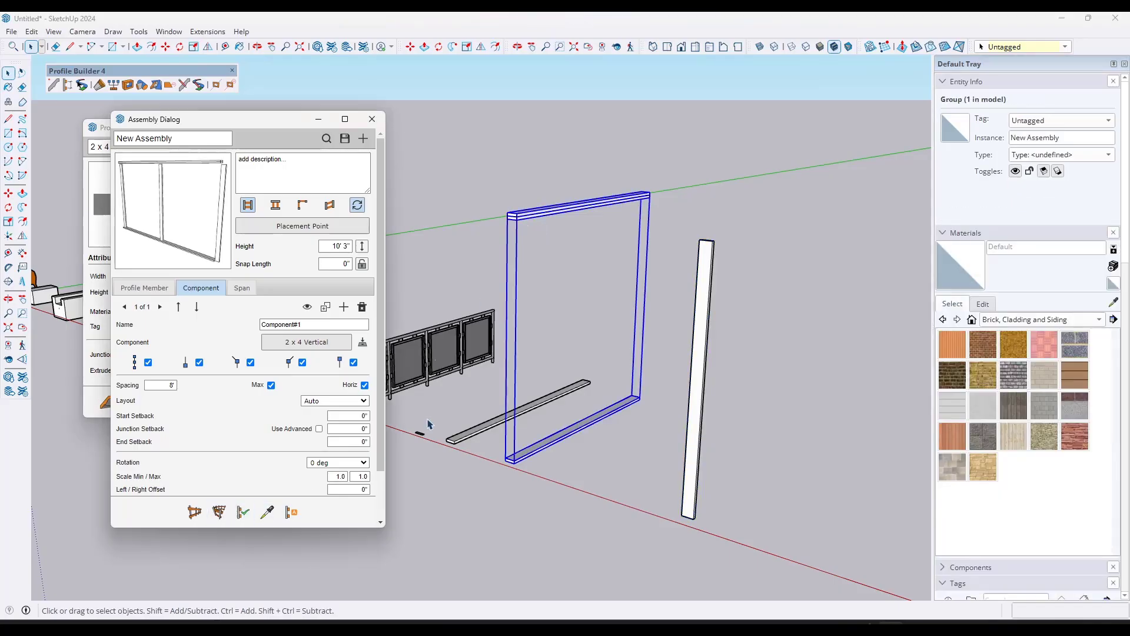
# Step: Examine how the vertical studs are oriented and how they meet the base and top members of the frame
pyautogui.scroll(2, 548, 224)
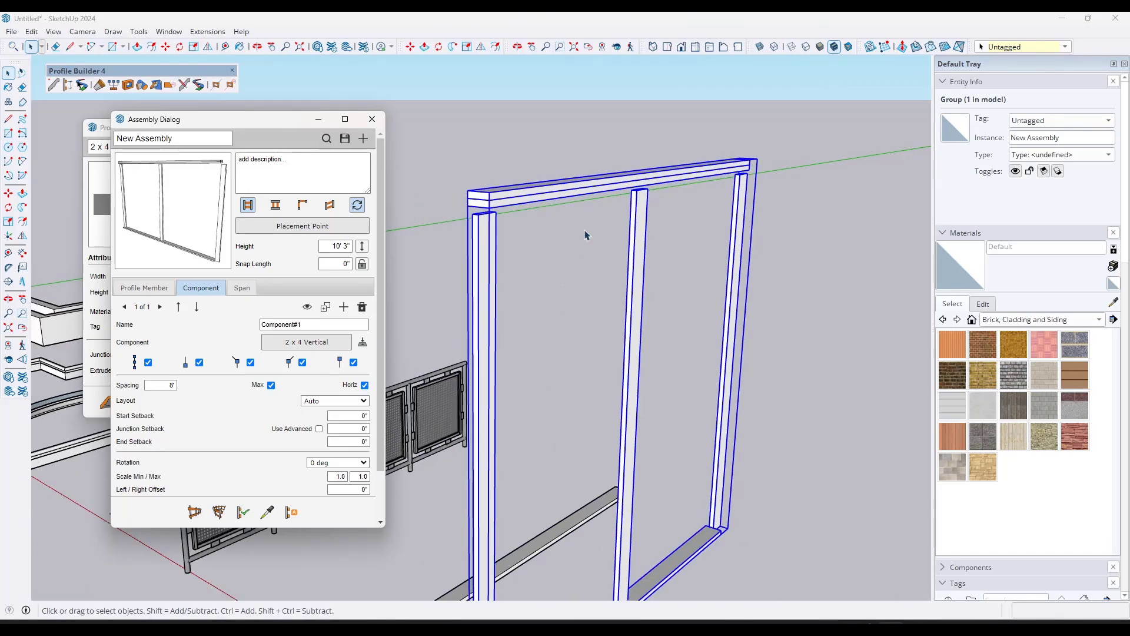
pyautogui.scroll(1, 568, 497)
pyautogui.scroll(3, 568, 497)
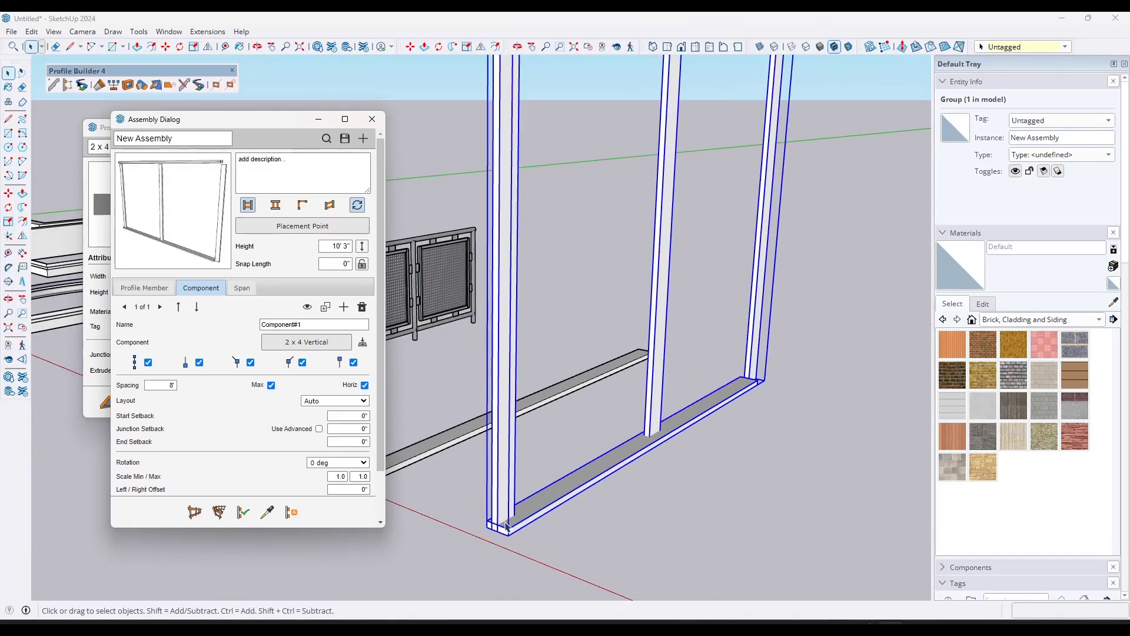
pyautogui.scroll(-3, 652, 447)
pyautogui.scroll(1, 724, 394)
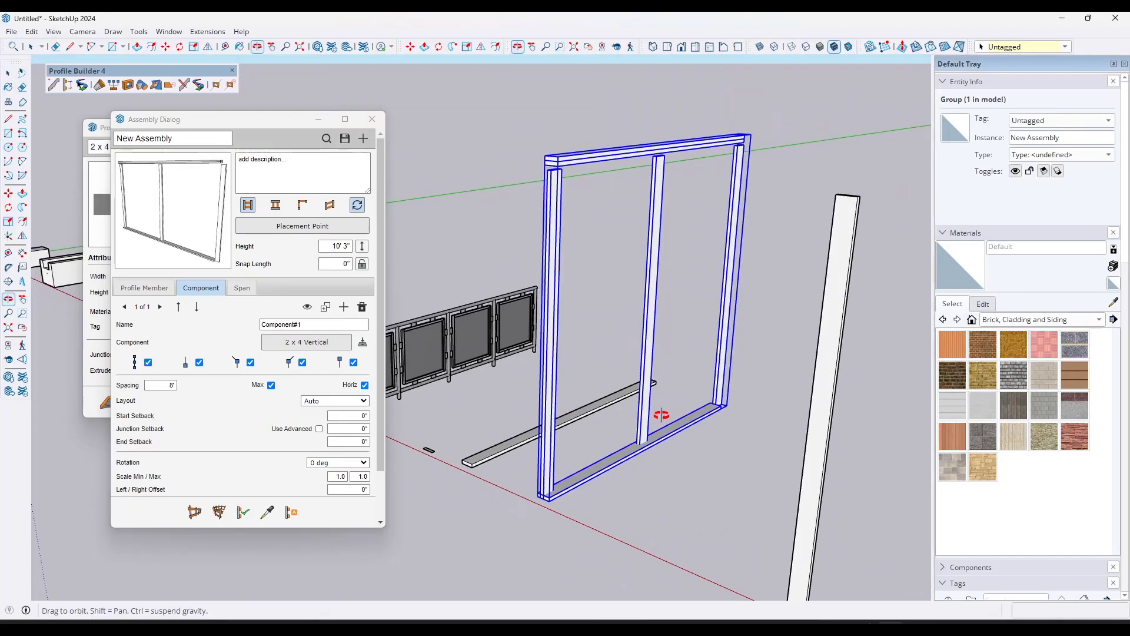
pyautogui.scroll(1, 744, 393)
pyautogui.scroll(-1, 601, 277)
pyautogui.scroll(1, 751, 296)
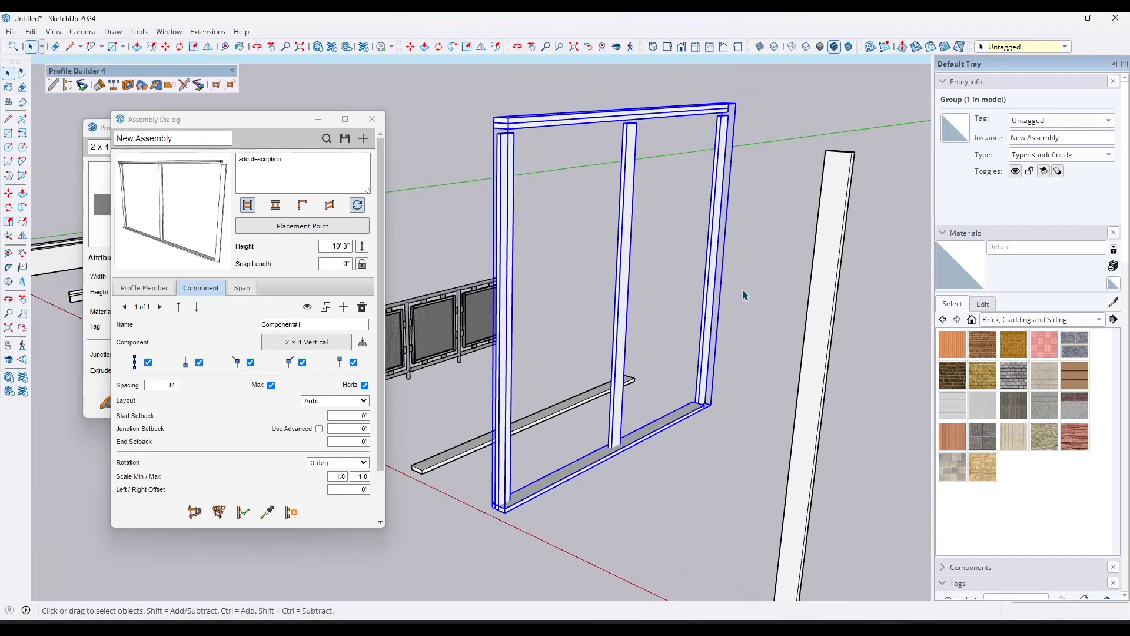
# Step: Set the stud component's rotation to 270 deg and apply the change to the selected assembly
pyautogui.scroll(-2, 193, 406)
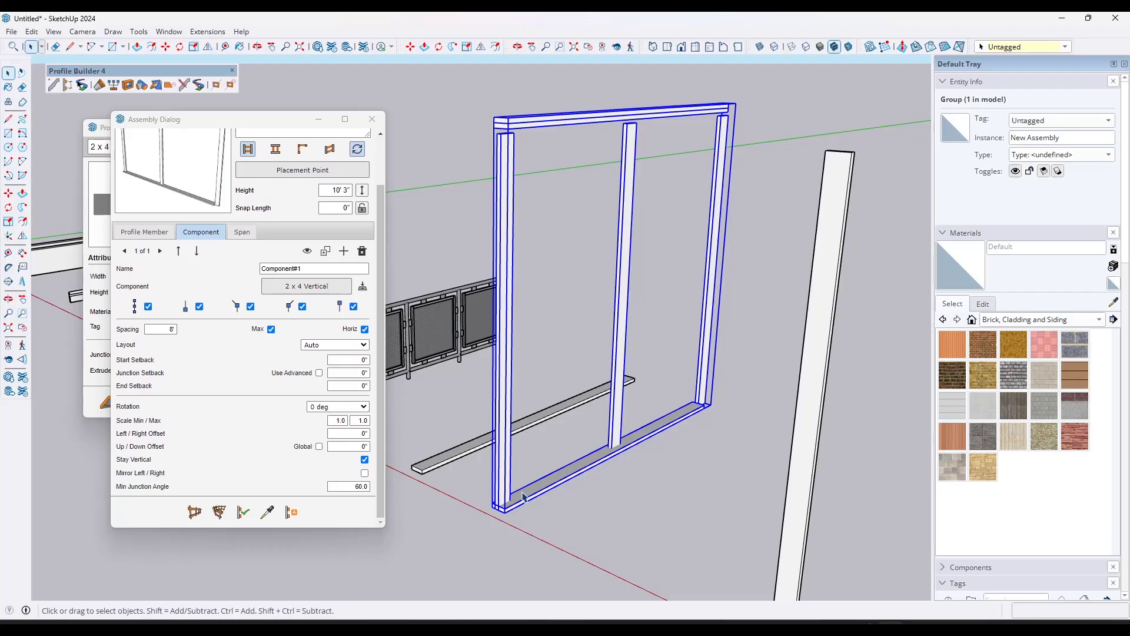
pyautogui.click(338, 406)
pyautogui.click(329, 427)
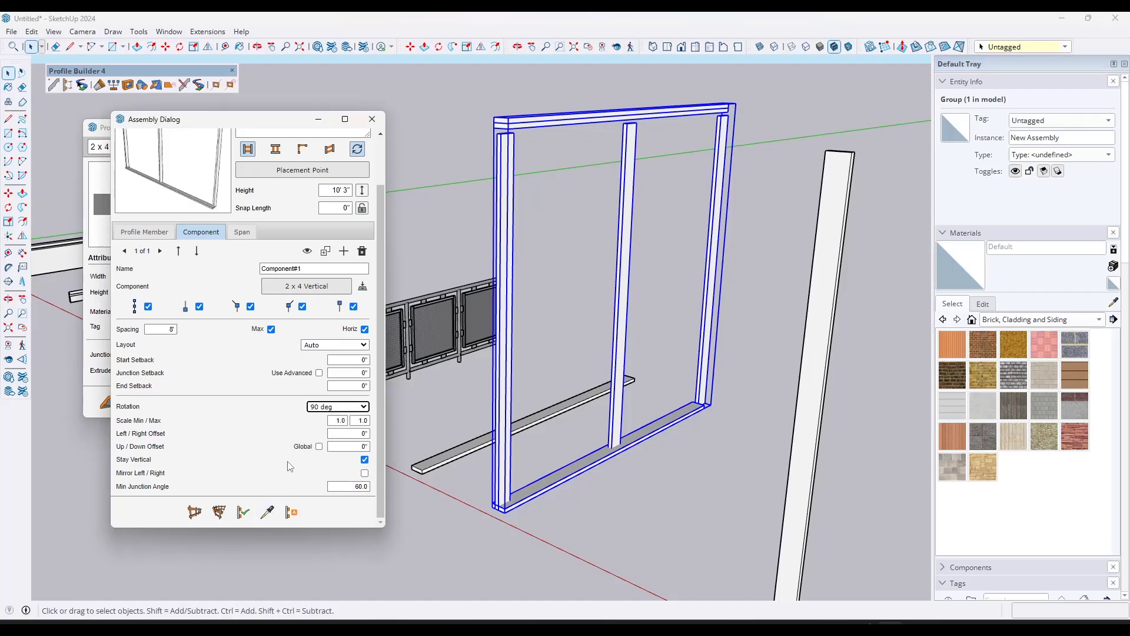
pyautogui.click(325, 406)
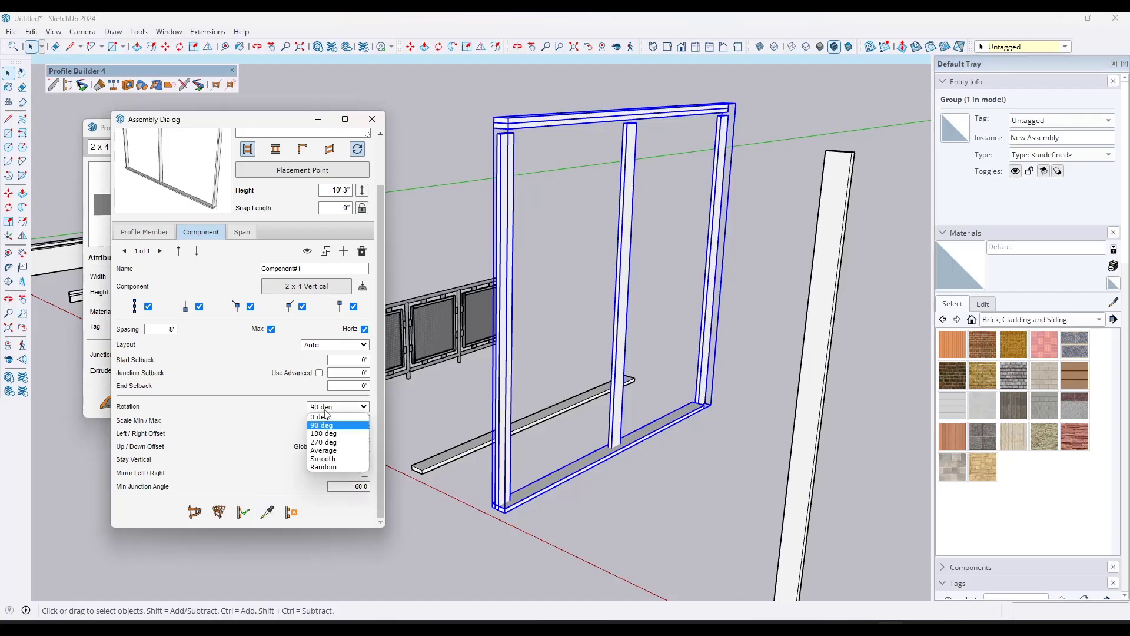
pyautogui.click(323, 443)
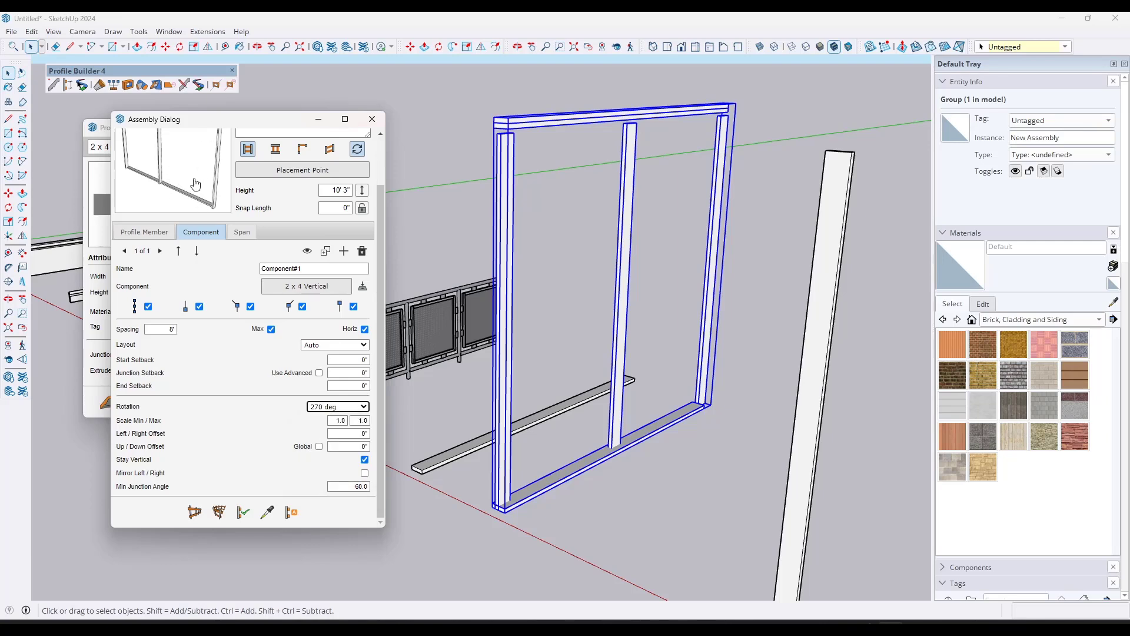
pyautogui.click(244, 519)
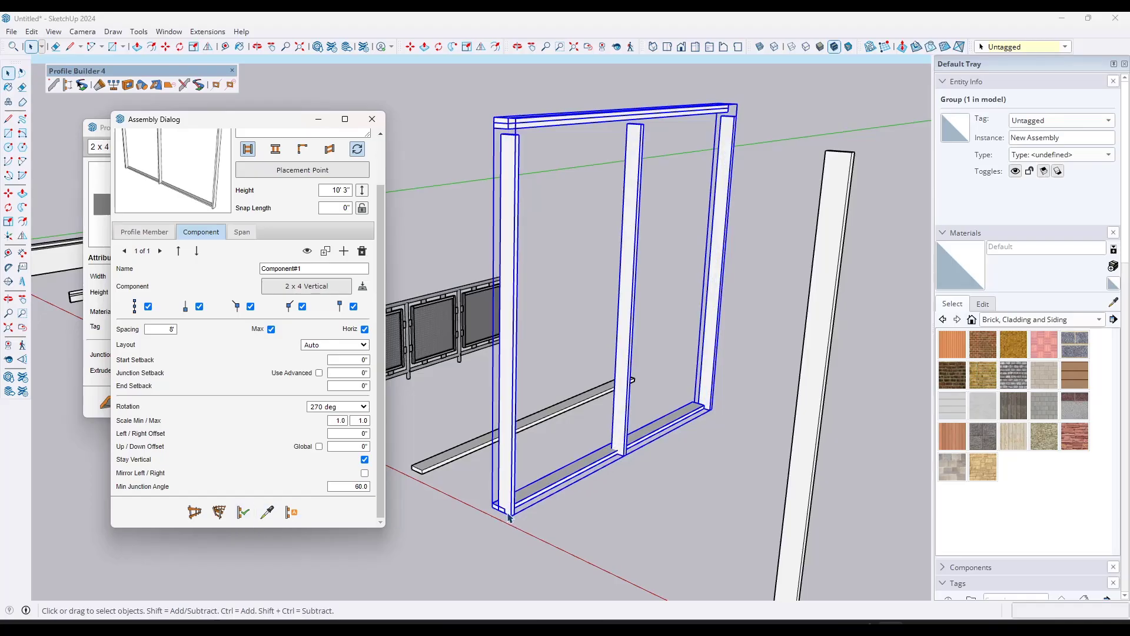
# Step: Set the stud component's Up / Down Offset to 1 1/2" and apply the change to the selected assembly
pyautogui.scroll(6, 509, 517)
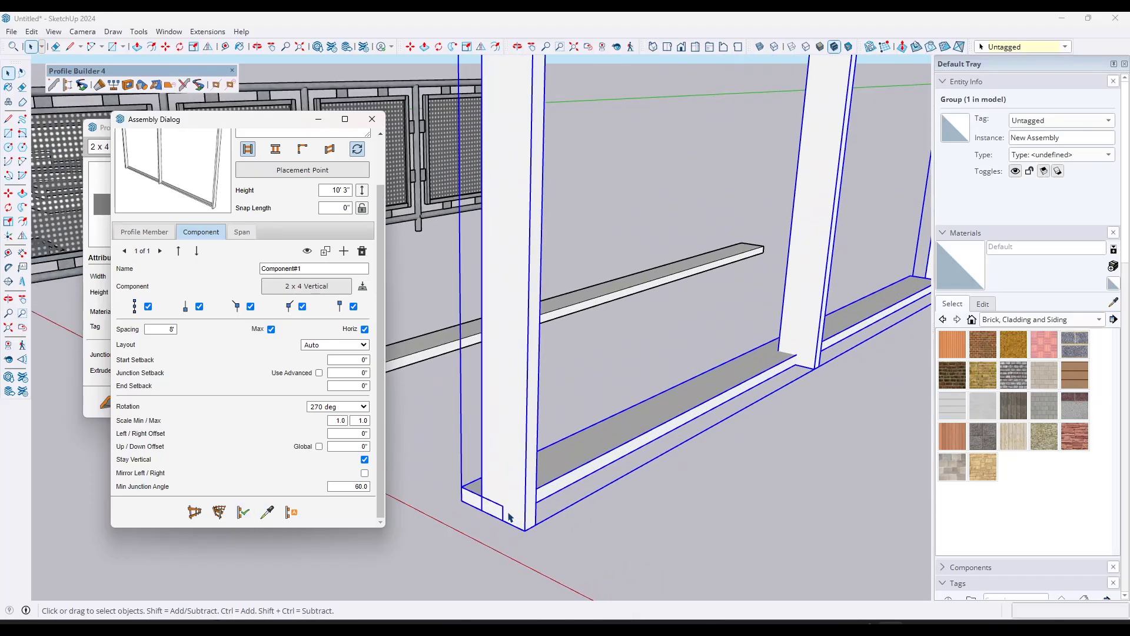
pyautogui.scroll(-2, 509, 517)
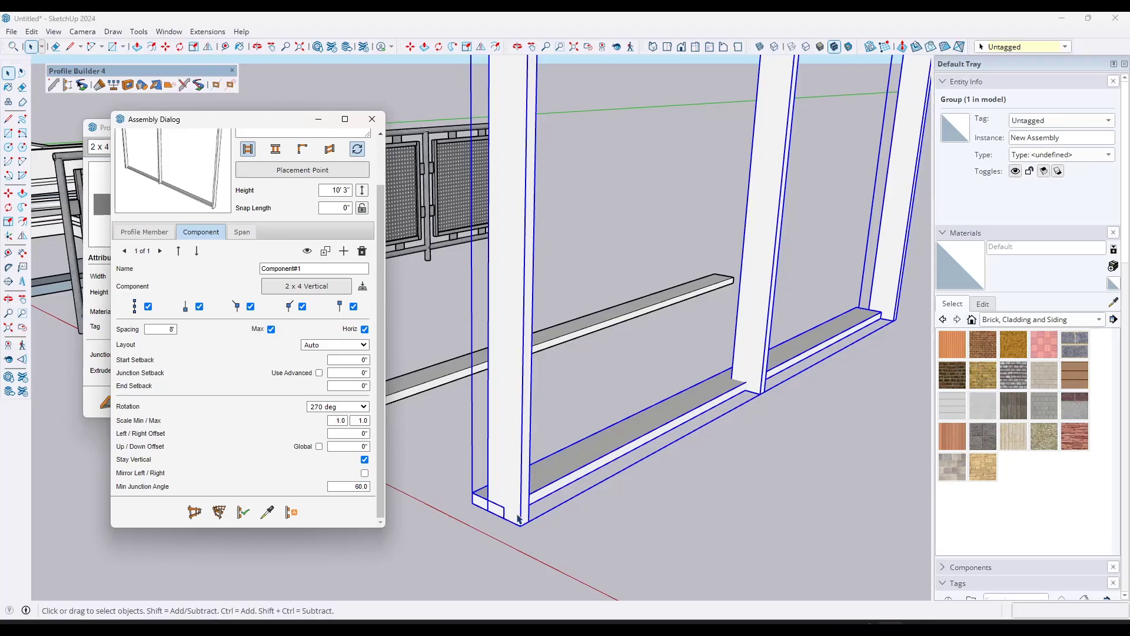
pyautogui.scroll(-1, 518, 518)
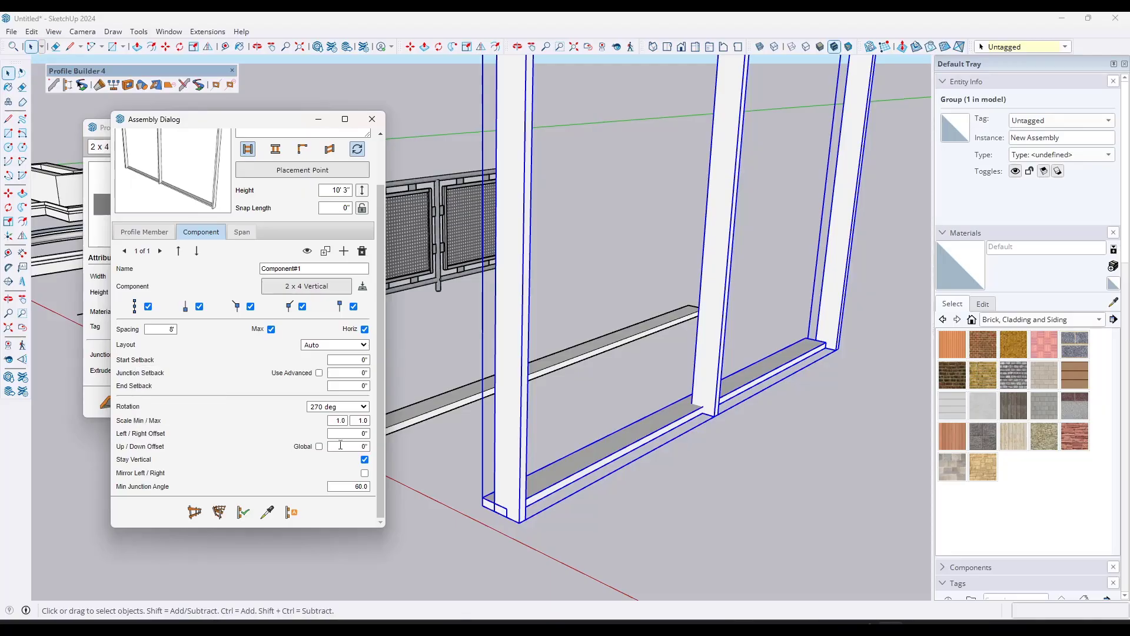
pyautogui.click(342, 445)
pyautogui.click(243, 511)
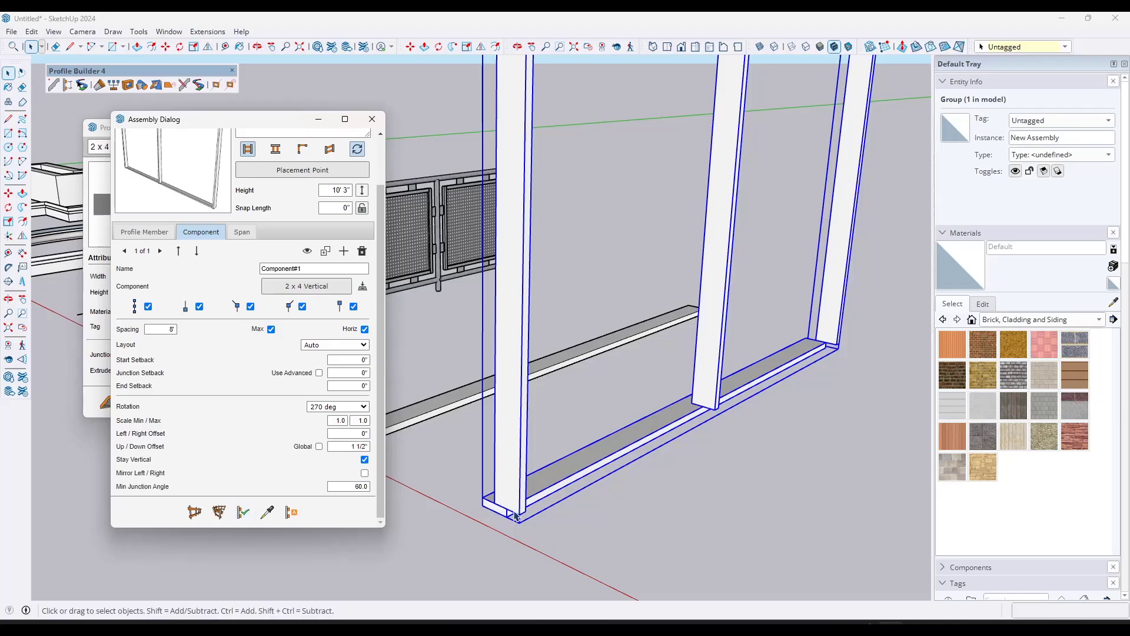
# Step: Measure the distance from the first stud's corner to the outer corner of the bottom plate
pyautogui.scroll(2, 515, 516)
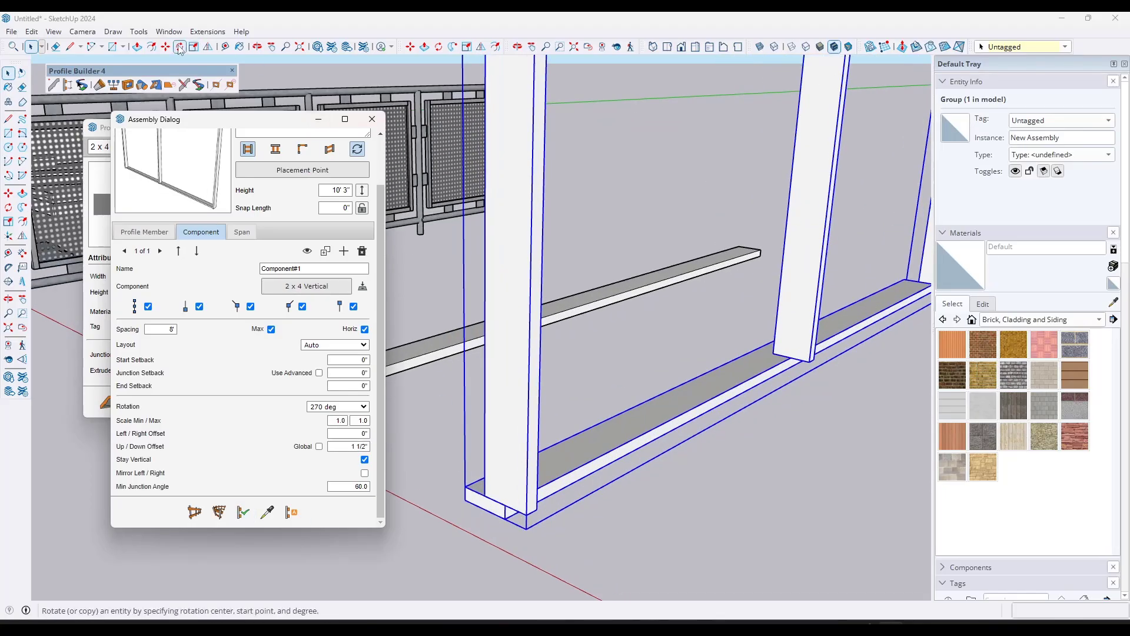
pyautogui.click(226, 46)
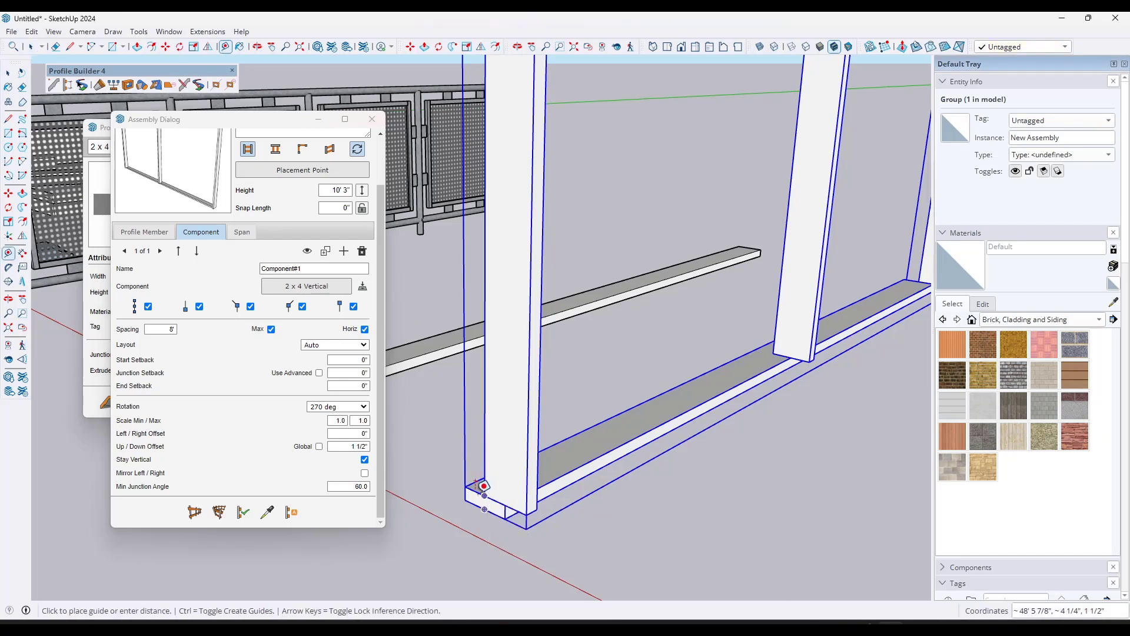
pyautogui.click(483, 509)
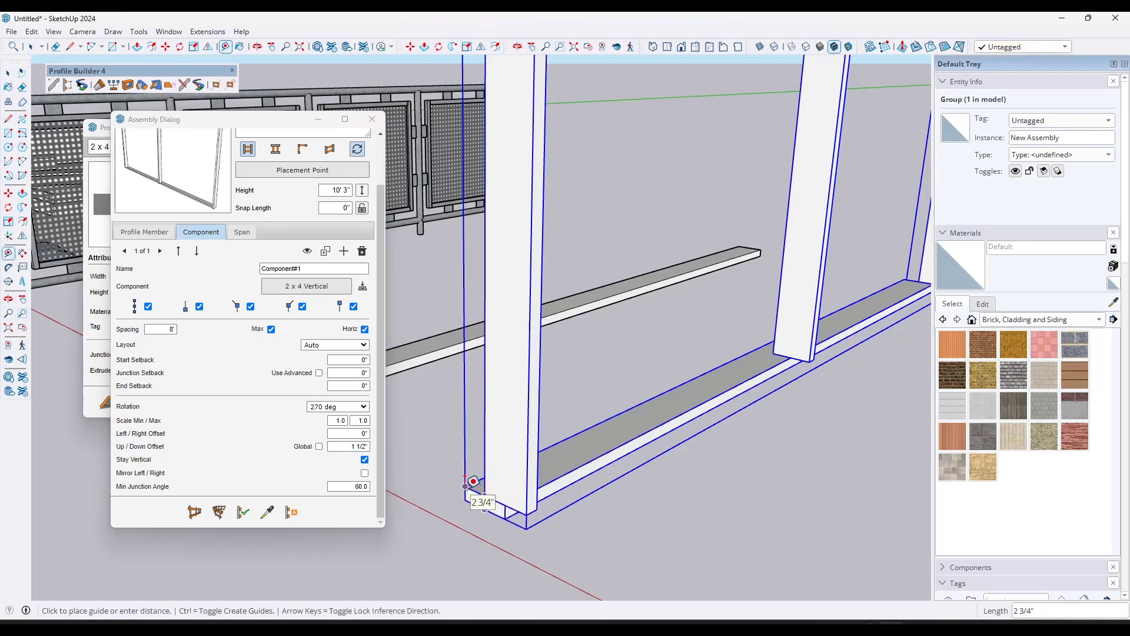
pyautogui.press('space')
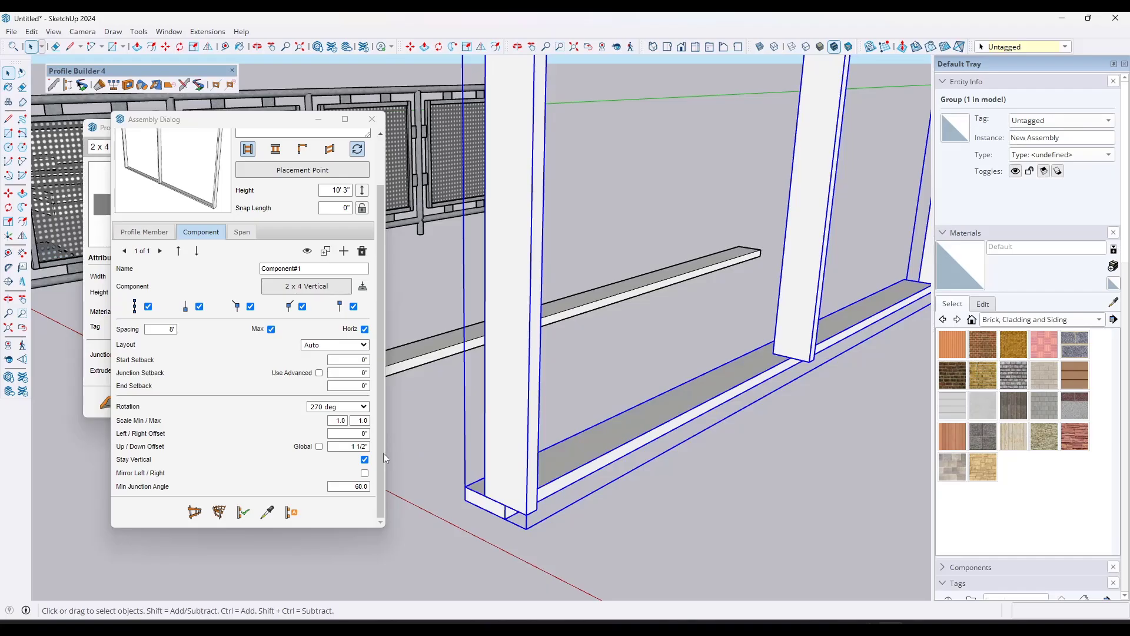
# Step: Set the stud component's Left / Right Offset to -2 3/4" and apply it to the selected assembly
pyautogui.click(335, 436)
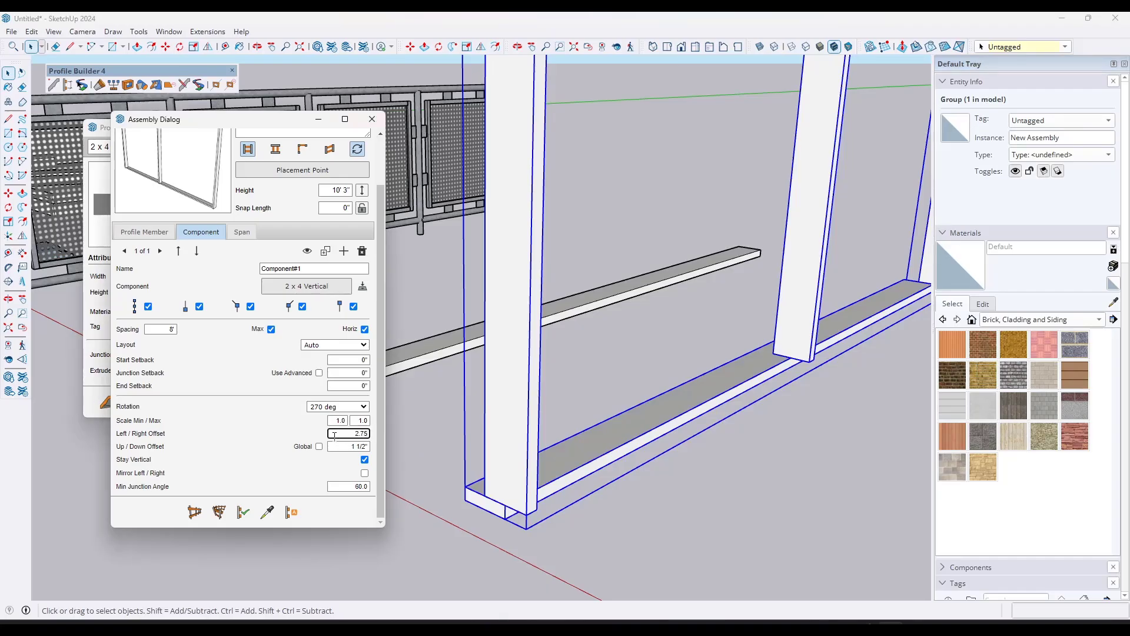
pyautogui.press('Return')
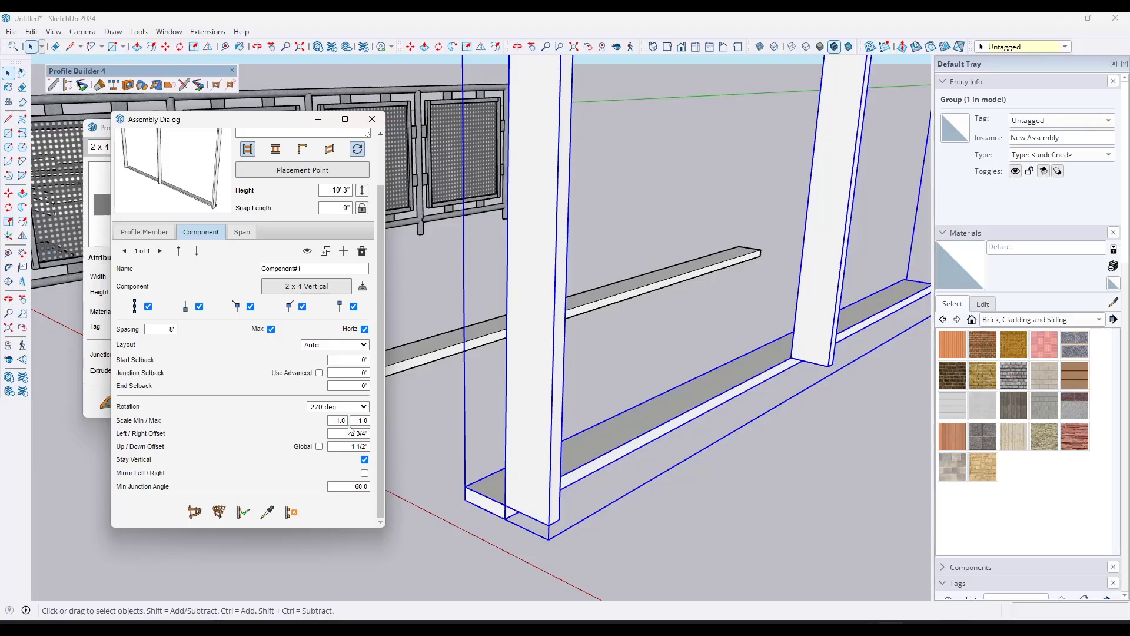
pyautogui.click(346, 436)
pyautogui.click(345, 434)
pyautogui.write('-')
pyautogui.press('Return')
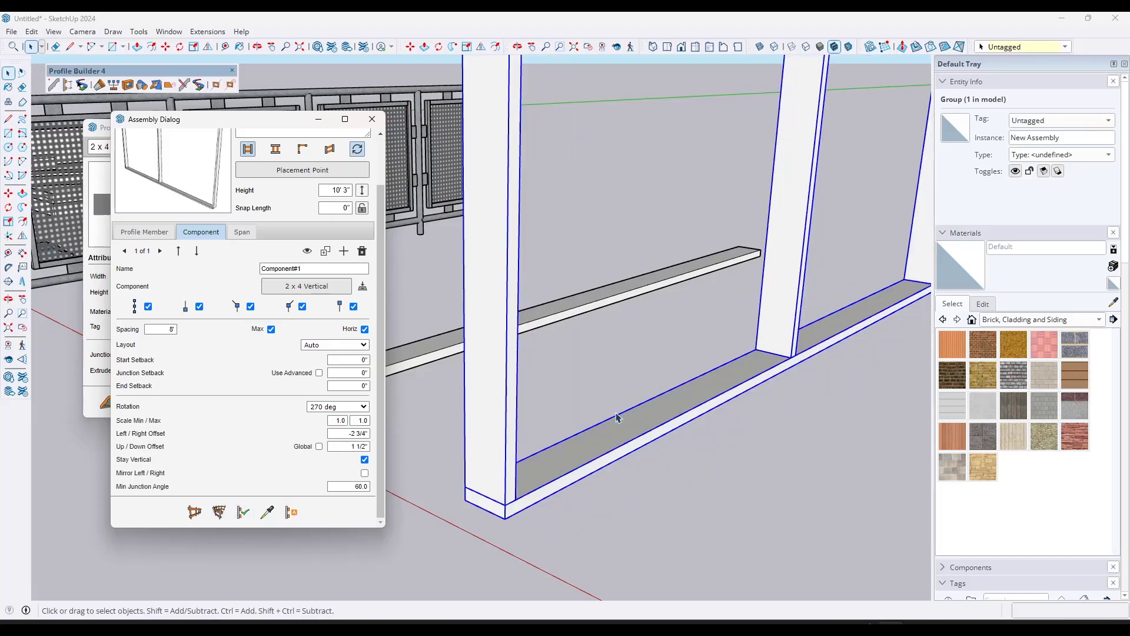
# Step: Set the stud component's spacing to 18" and apply the change to the selected wall frame
pyautogui.scroll(-7, 553, 383)
pyautogui.moveTo(654, 290)
pyautogui.mouseDown(button='middle')
pyautogui.moveTo(638, 311)
pyautogui.moveTo(636, 292)
pyautogui.mouseUp(button='middle')
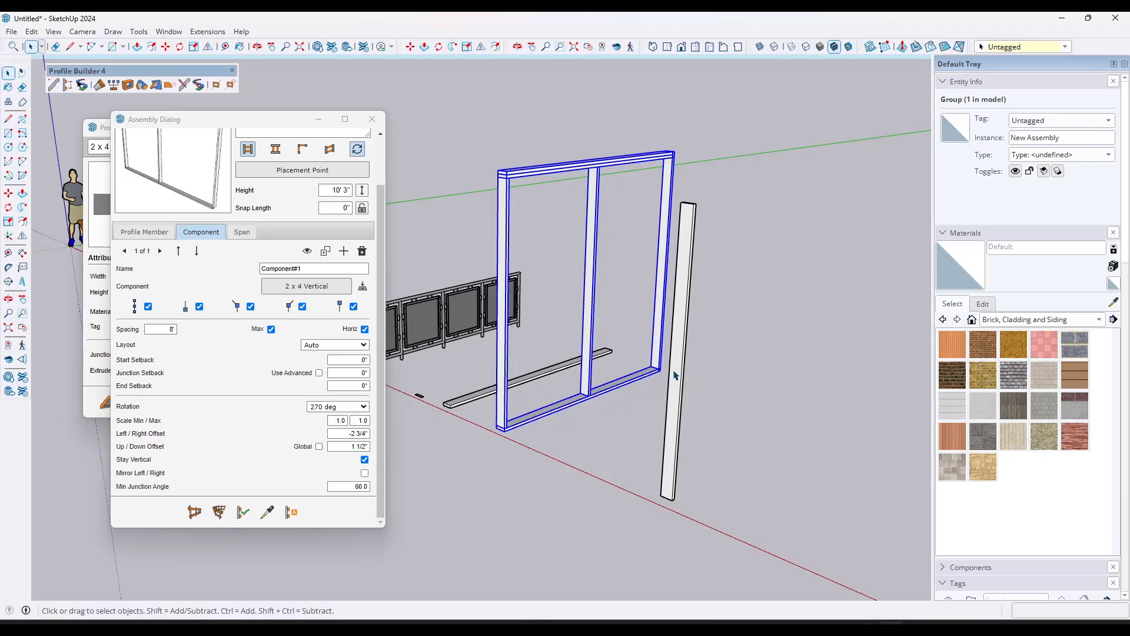
pyautogui.scroll(5, 675, 375)
pyautogui.scroll(-6, 657, 375)
pyautogui.scroll(2, 627, 354)
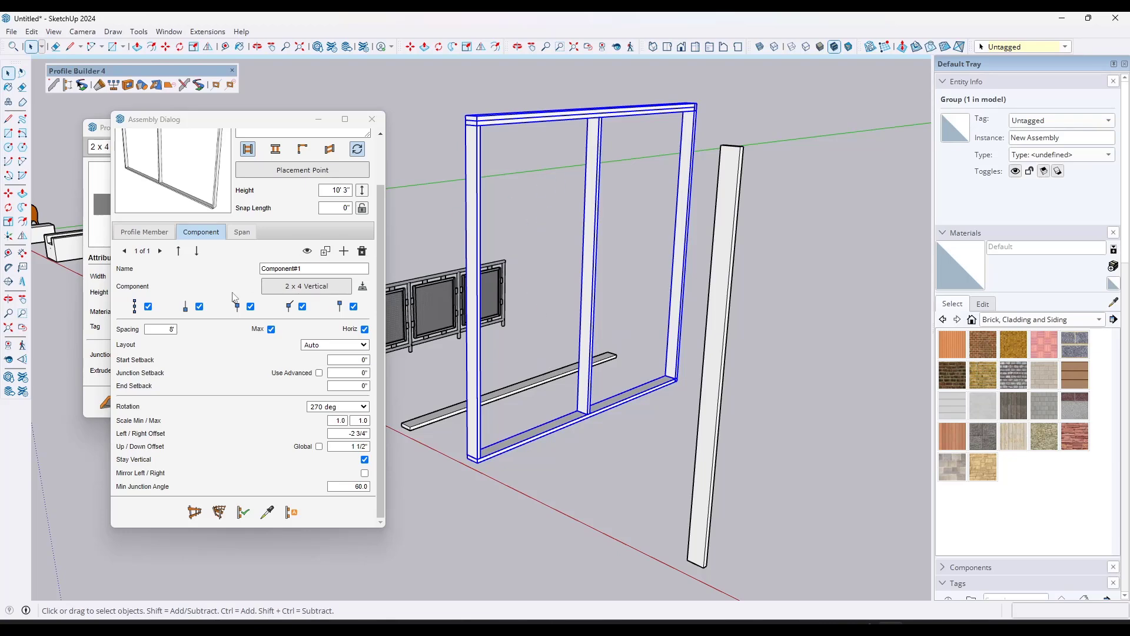
pyautogui.click(156, 328)
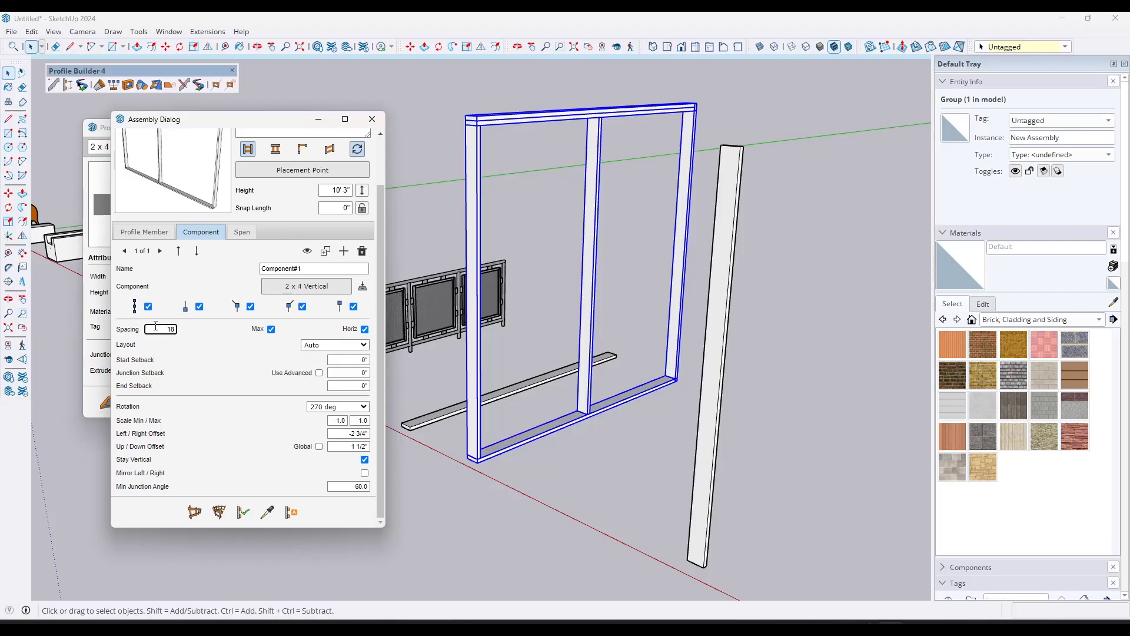
pyautogui.click(243, 512)
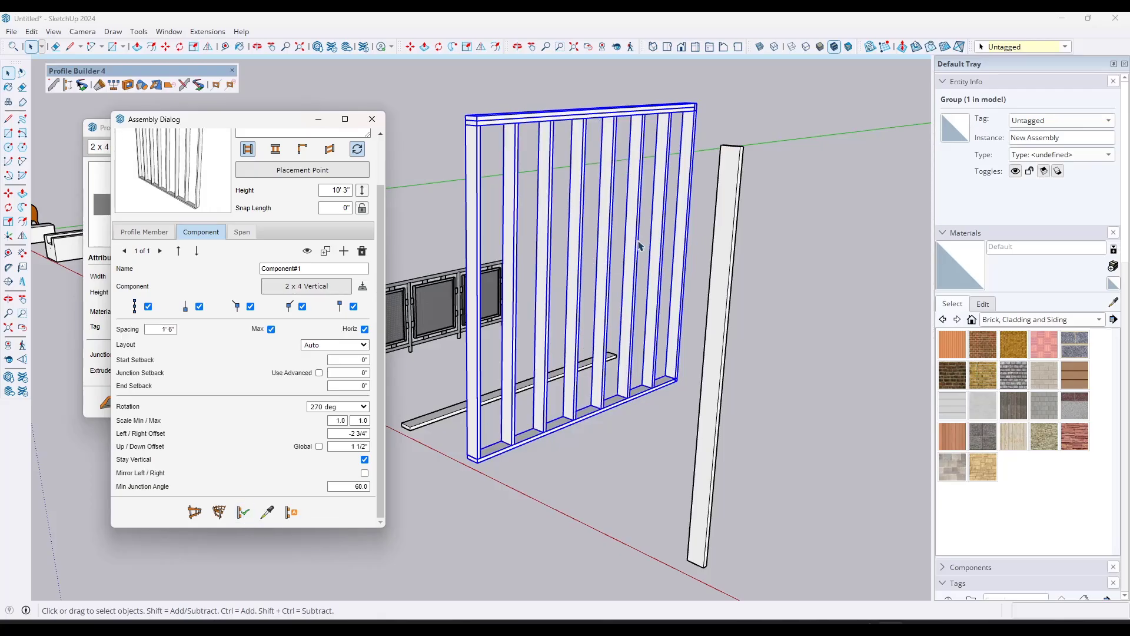
# Step: Set the stud component's End Setback to 1 1/2" and apply the change to the selected wall frame
pyautogui.scroll(5, 677, 380)
pyautogui.scroll(2, 675, 379)
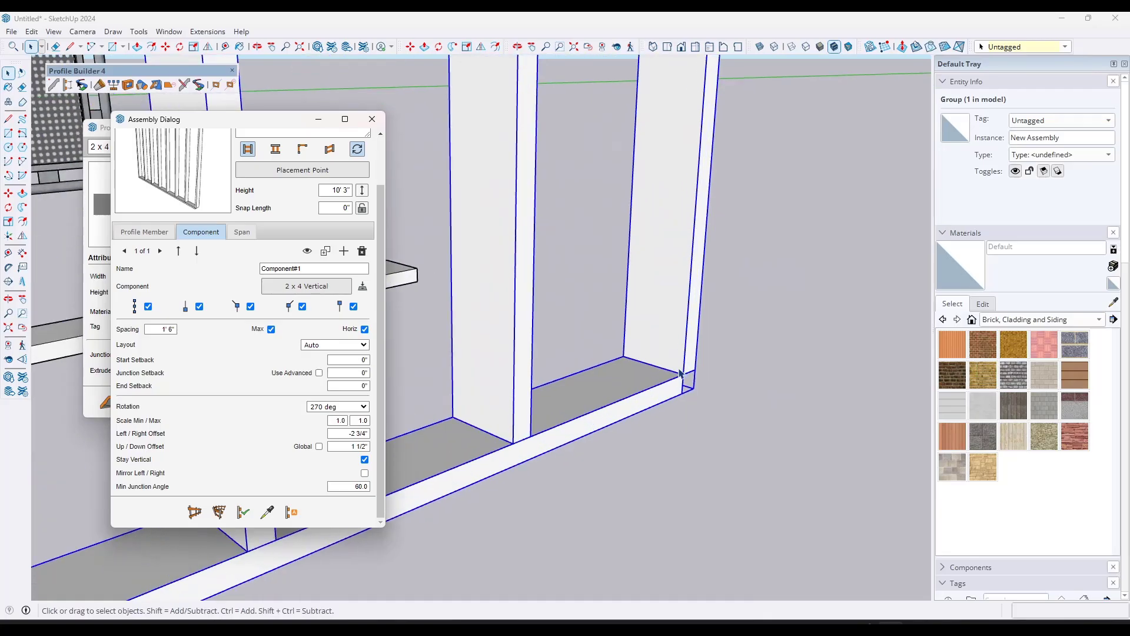
pyautogui.scroll(-10, 680, 384)
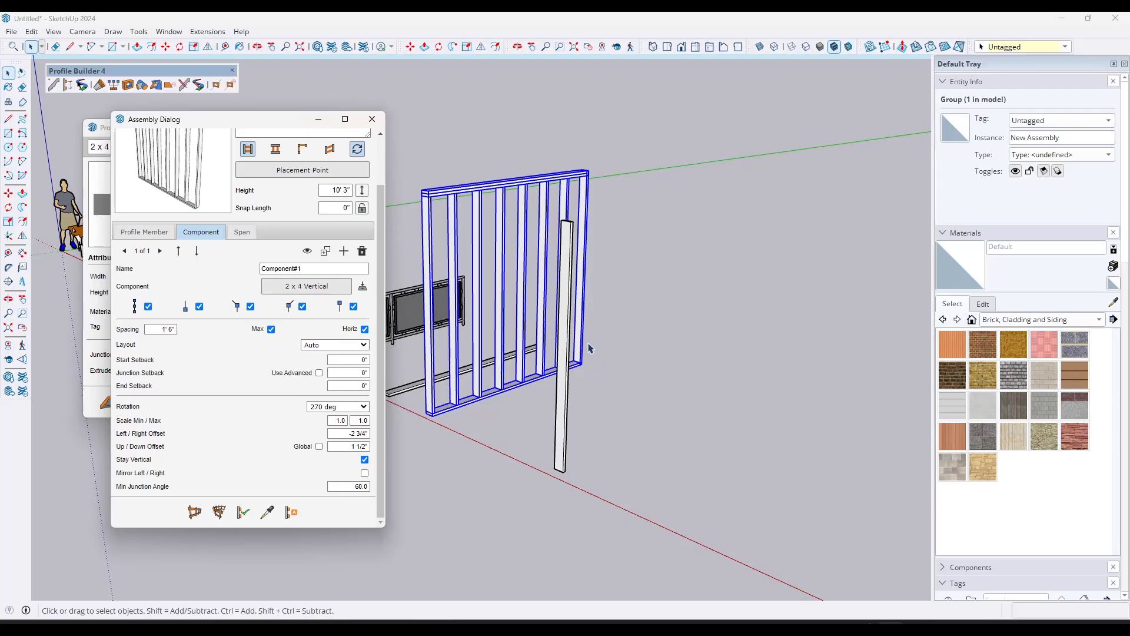
pyautogui.scroll(8, 587, 329)
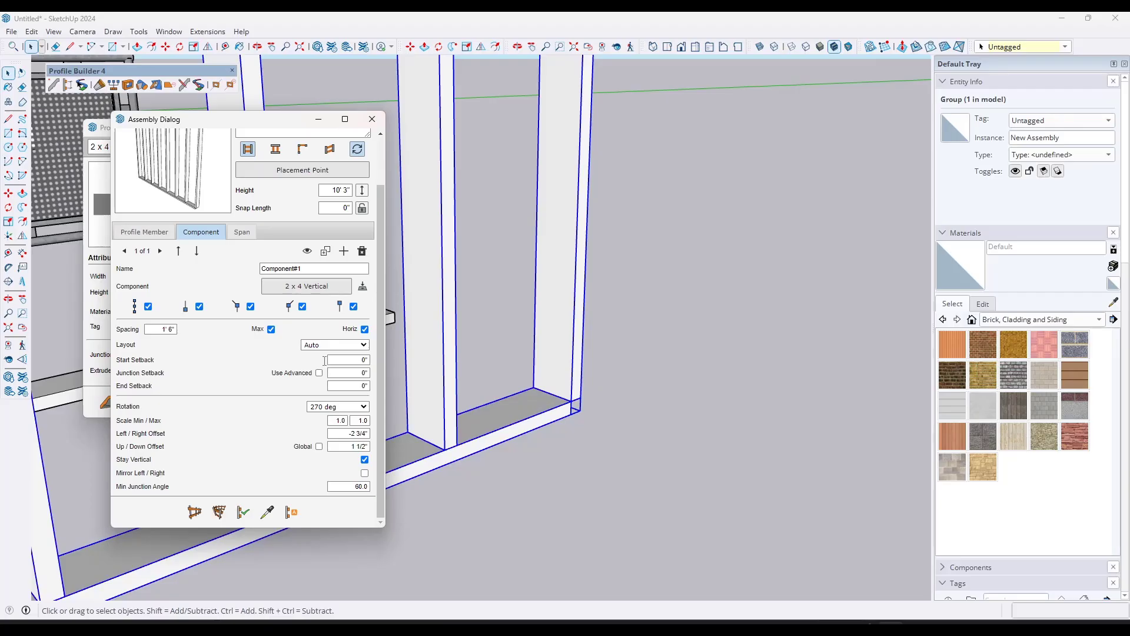
pyautogui.moveTo(142, 387)
pyautogui.click(351, 385)
pyautogui.click(241, 513)
# Step: Build the assembly along a three-run zigzag path beyond the existing frame, with the second and third runs about 8' and 9' long
pyautogui.scroll(-9, 587, 329)
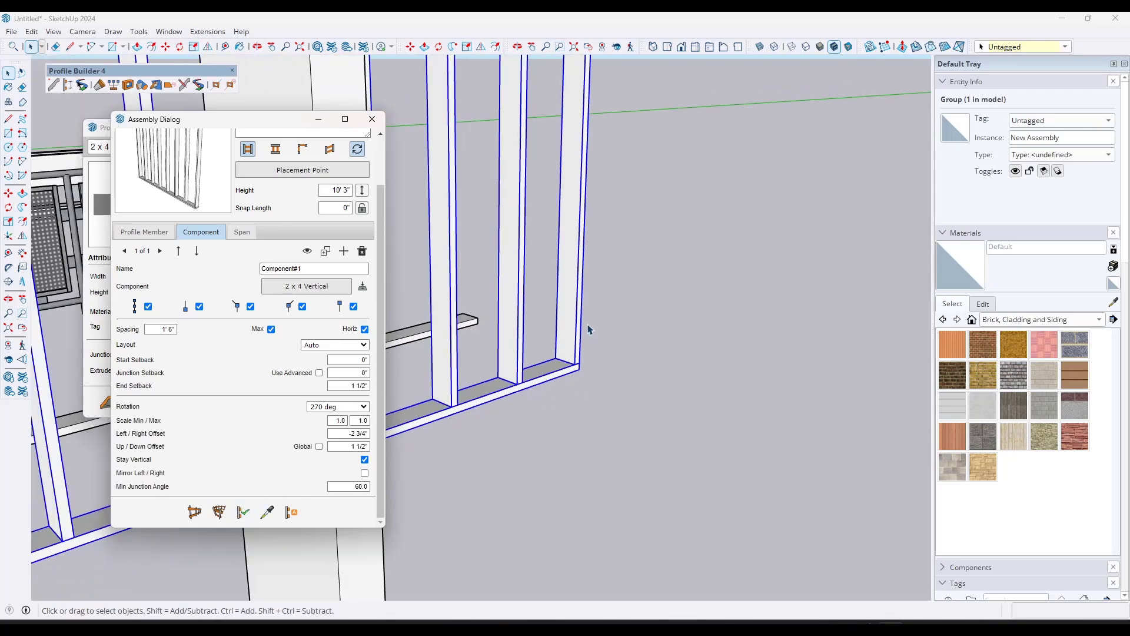
pyautogui.moveTo(542, 311); pyautogui.dragTo(537, 352, button='middle')
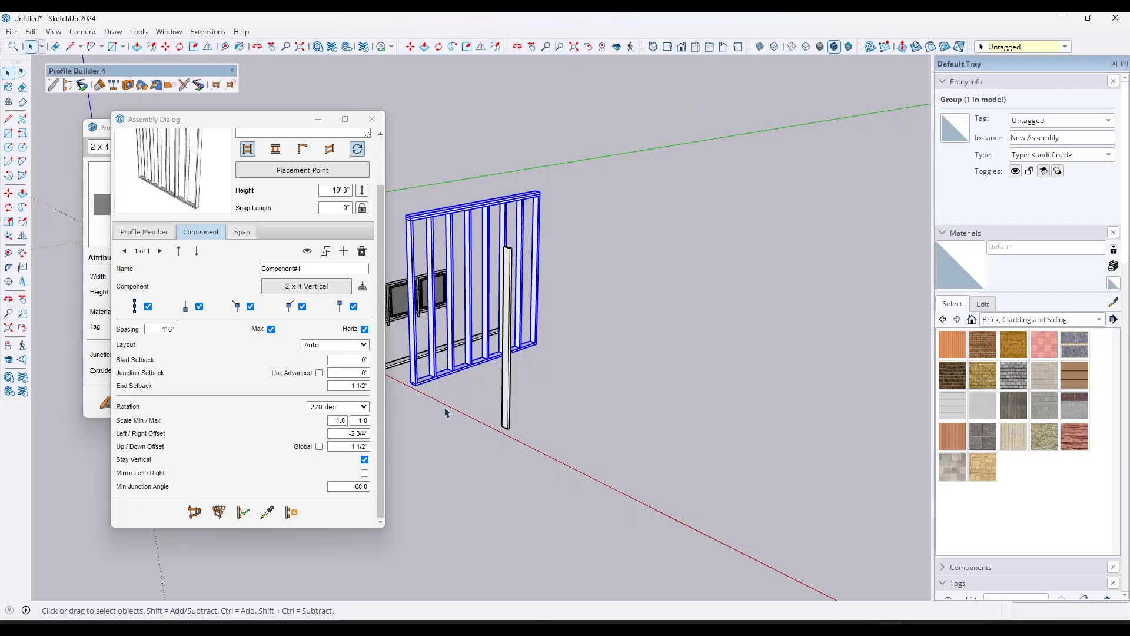
pyautogui.click(194, 512)
pyautogui.click(572, 449)
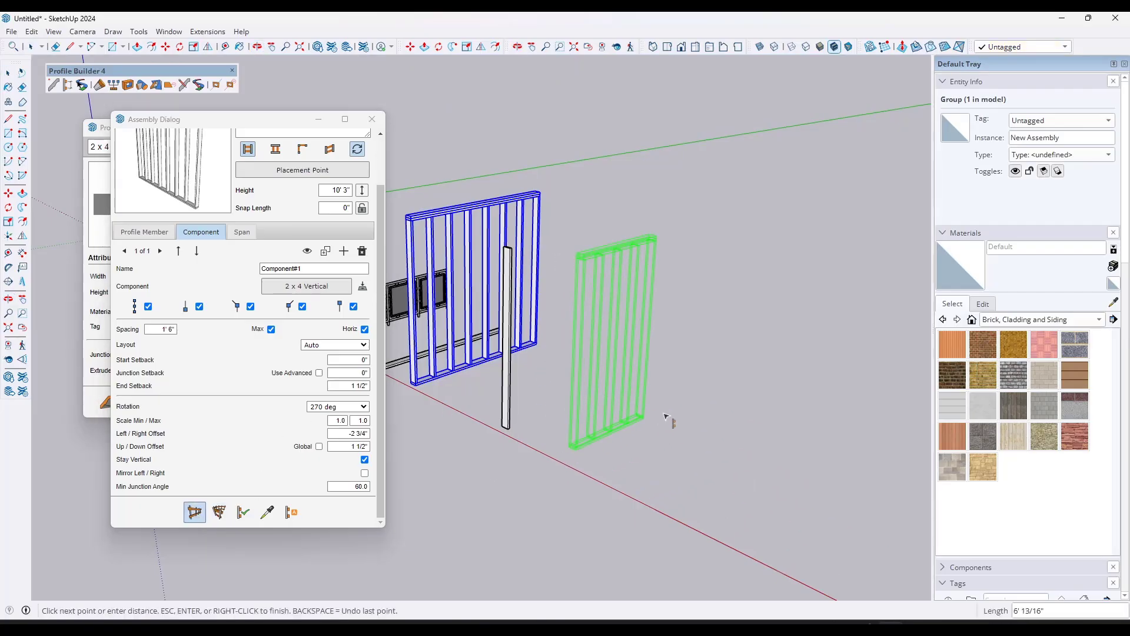
pyautogui.click(734, 373)
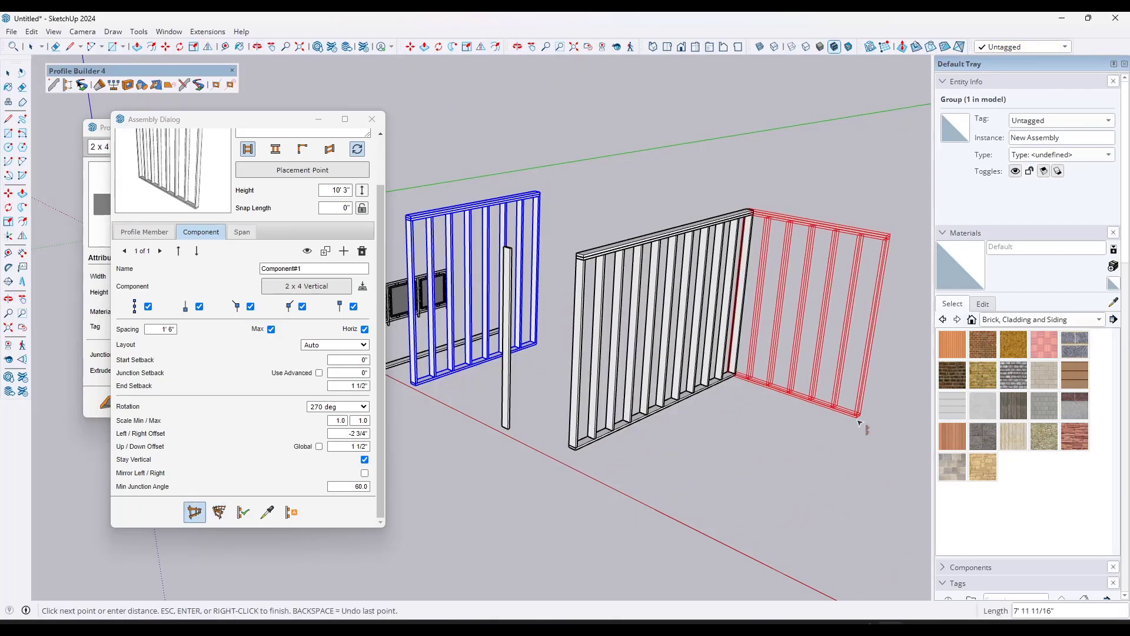
pyautogui.click(862, 419)
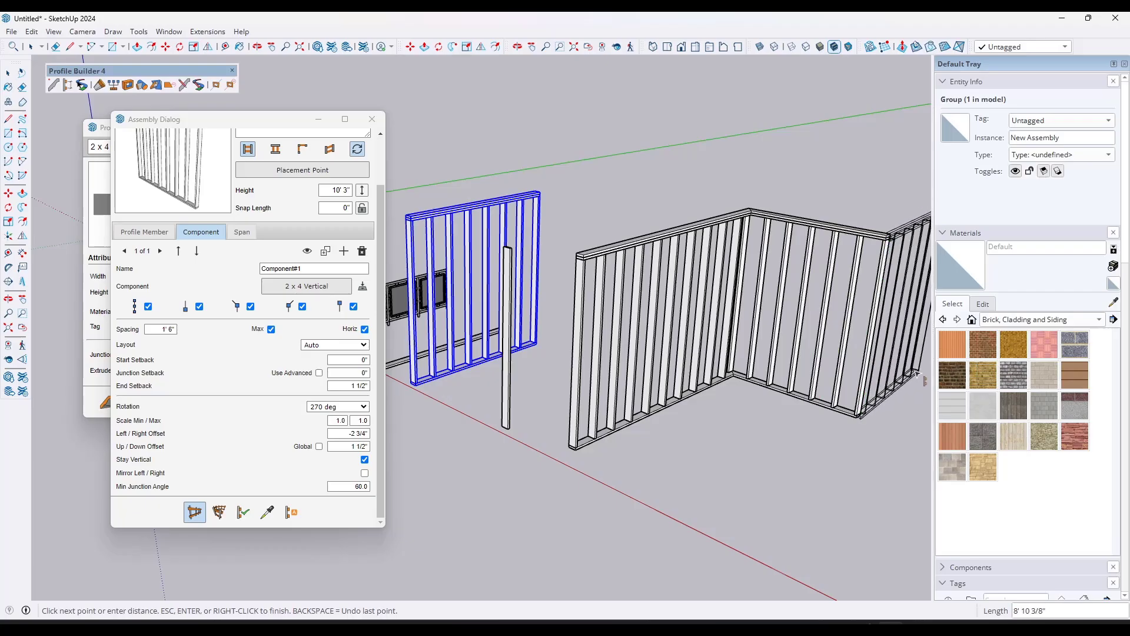
pyautogui.moveTo(891, 369); pyautogui.dragTo(788, 373, button='middle')
pyautogui.click(780, 374)
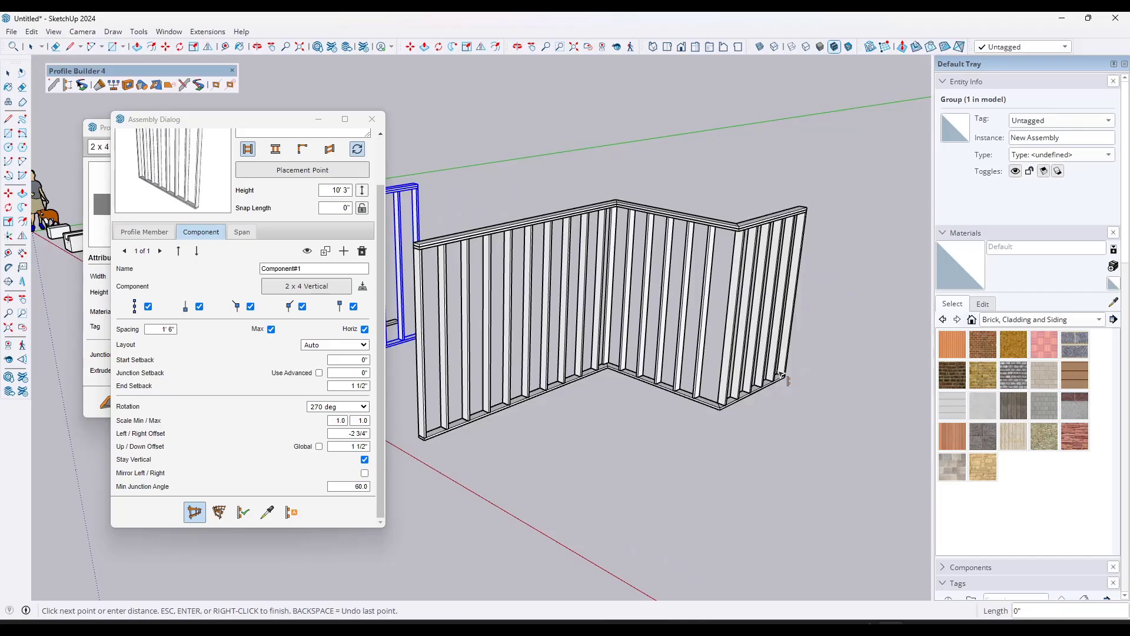
pyautogui.press('Return')
# Step: Select the new zigzag wall, set its stud spacing to 2', and apply the change
pyautogui.click(733, 301)
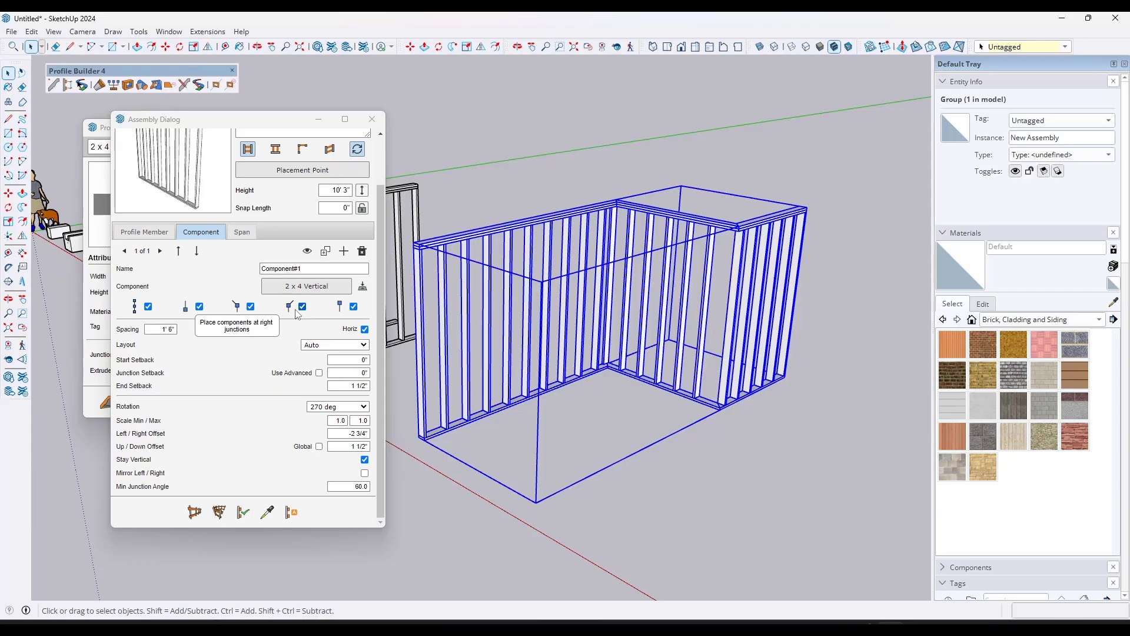
pyautogui.click(169, 329)
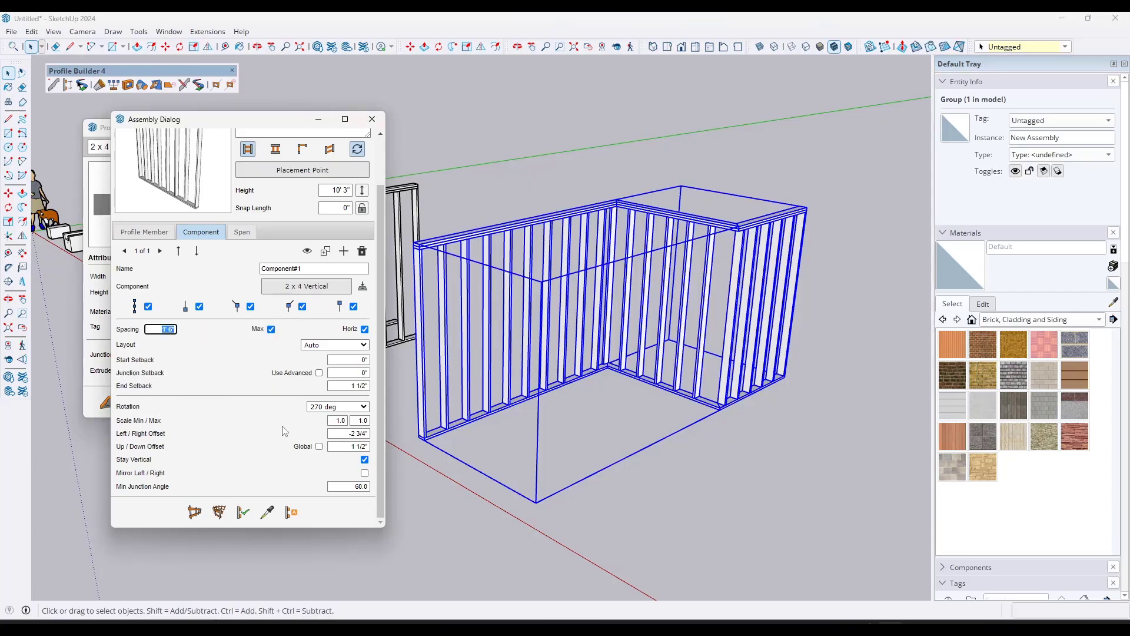
pyautogui.write('2 3/')
pyautogui.write('4')
pyautogui.click(243, 511)
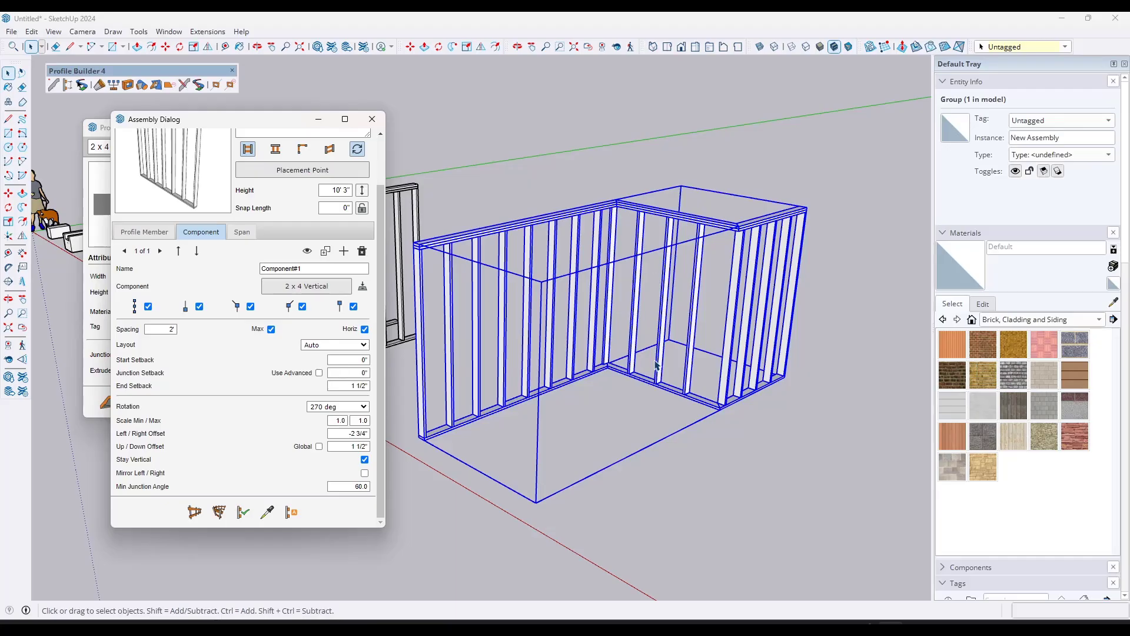
# Step: Set the zigzag wall's stud spacing to 1' 6" and apply the change
pyautogui.doubleClick(170, 329)
pyautogui.write("1' 6")
pyautogui.click(242, 512)
pyautogui.scroll(-4, 588, 294)
pyautogui.moveTo(601, 266)
pyautogui.mouseDown(button='middle')
pyautogui.moveTo(605, 320)
pyautogui.moveTo(644, 306)
pyautogui.mouseUp(button='middle')
pyautogui.scroll(2, 647, 316)
pyautogui.scroll(-2, 630, 323)
pyautogui.scroll(1, 562, 316)
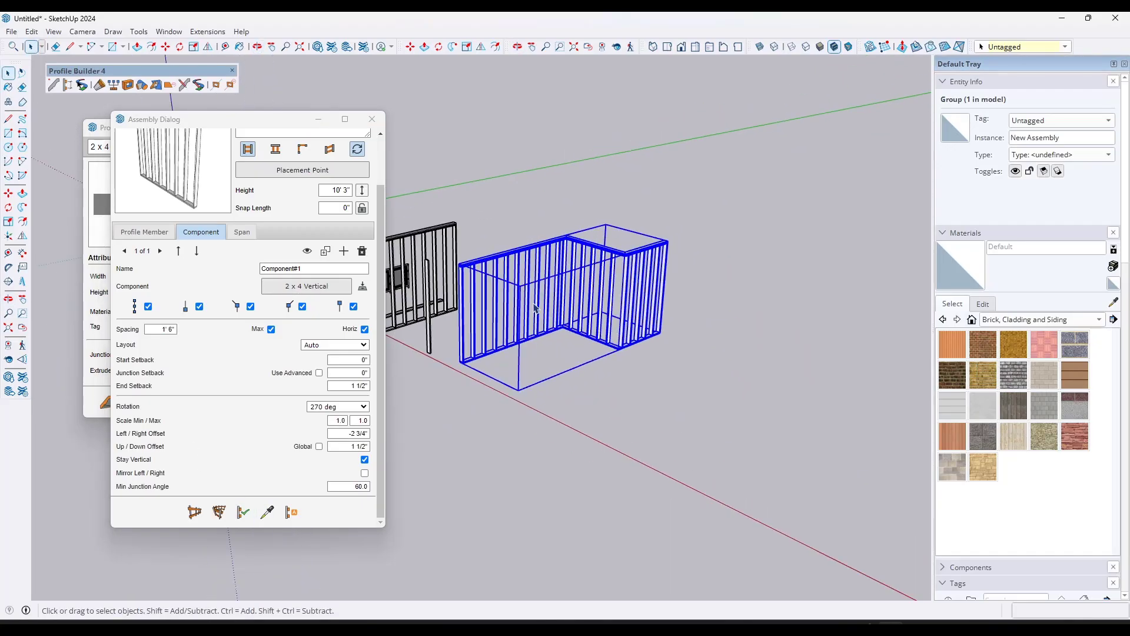
pyautogui.moveTo(545, 317); pyautogui.dragTo(562, 314, button='middle')
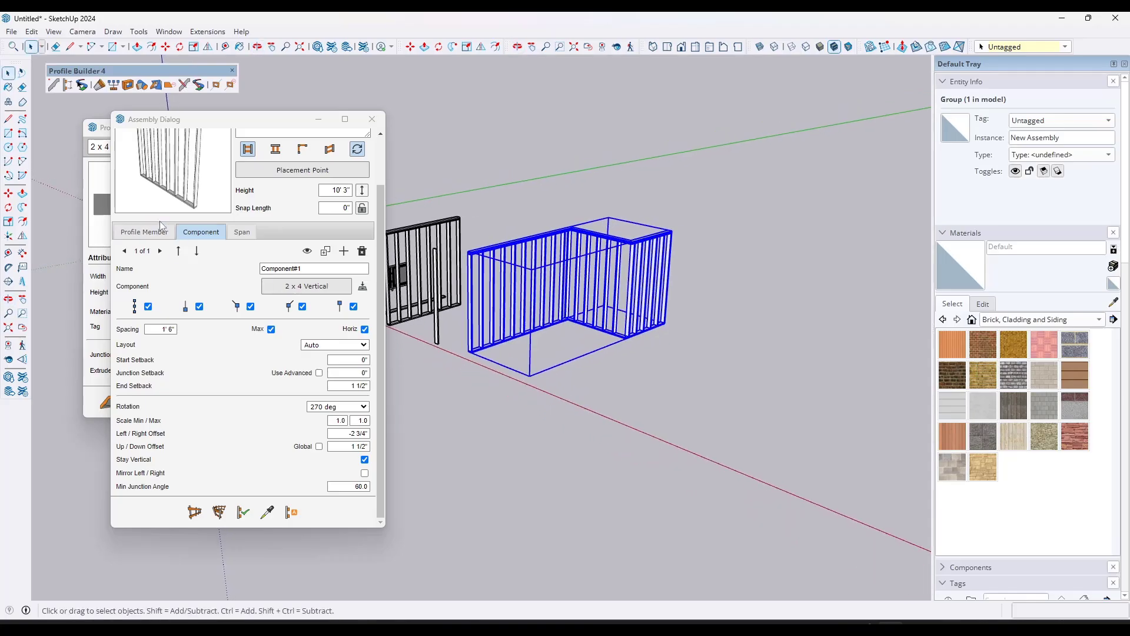
pyautogui.click(146, 231)
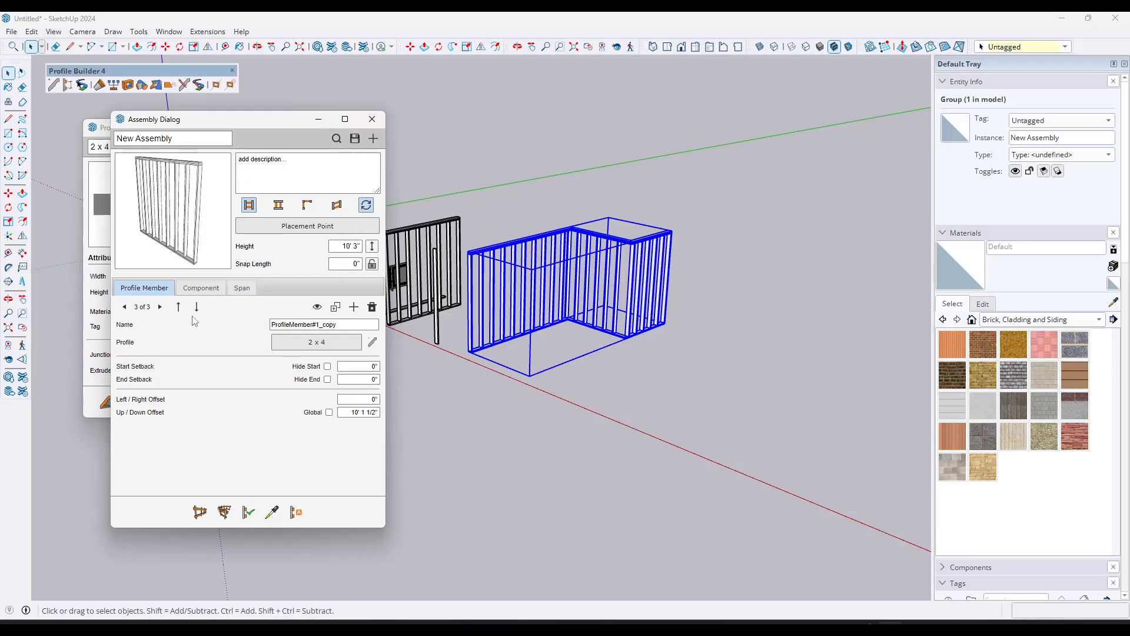
# Step: Draw a rectangle about 22' 6" by 25' 7" on the ground beyond the zigzag wall
pyautogui.scroll(-3, 543, 288)
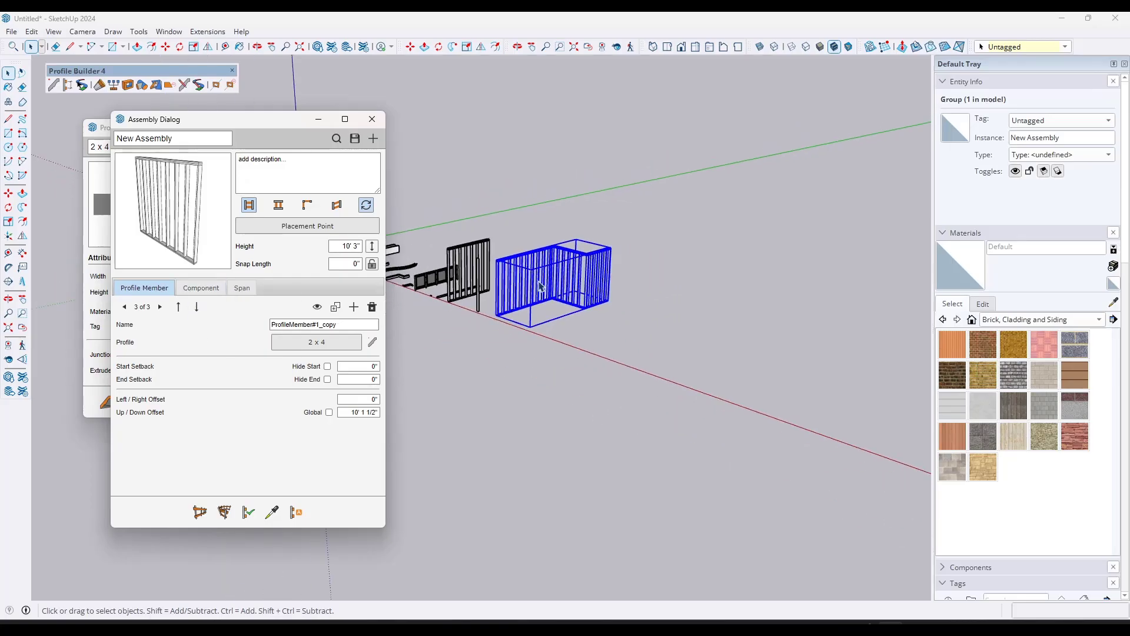
pyautogui.click(624, 351)
pyautogui.press('r')
pyautogui.click(624, 344)
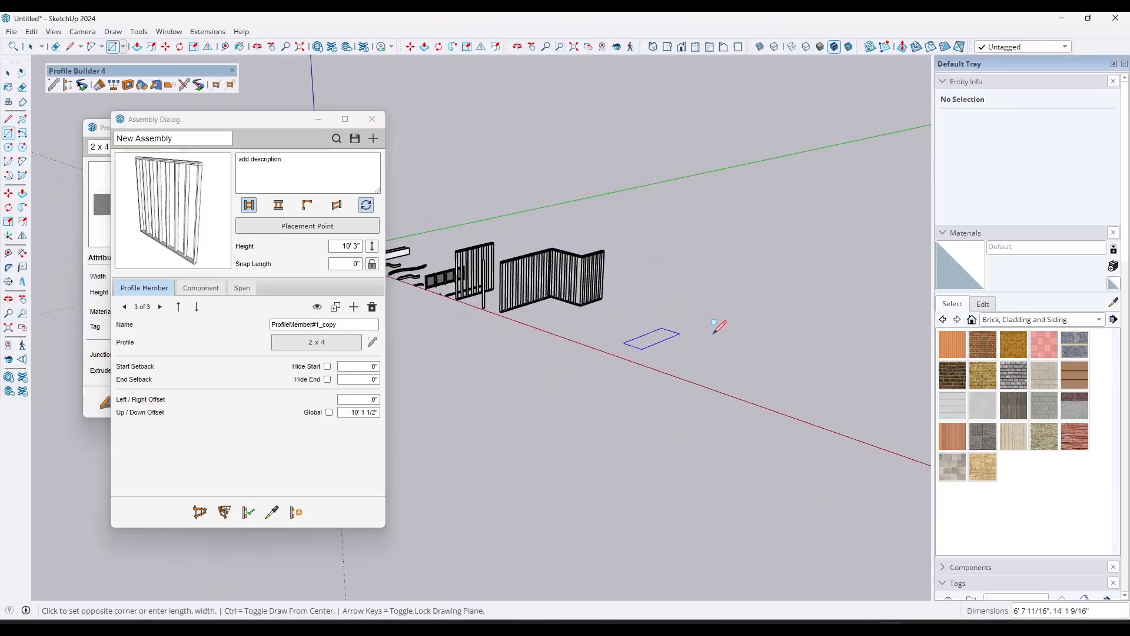
pyautogui.click(812, 342)
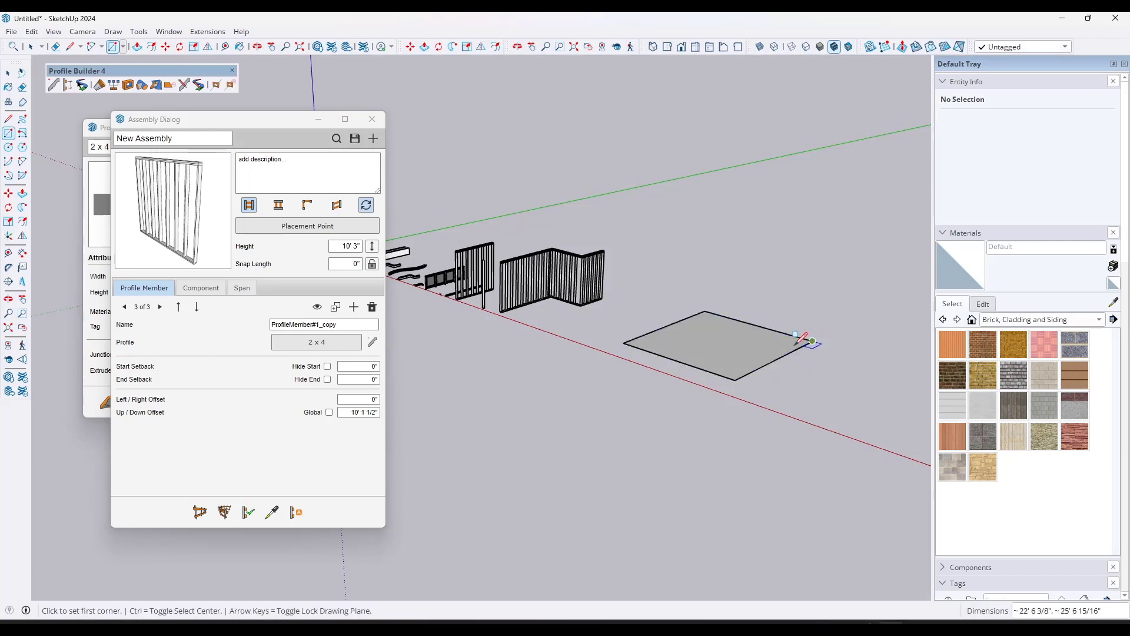
# Step: Draw a second rectangle overlapping the first one's far corner and erase the inner lines to form a single stepped floor outline
pyautogui.click(734, 343)
pyautogui.click(887, 342)
pyautogui.press('e')
pyautogui.moveTo(814, 346)
pyautogui.mouseDown()
pyautogui.moveTo(734, 339)
pyautogui.moveTo(762, 336)
pyautogui.mouseUp()
# Step: Select the stepped floor face with its edges and build the wall-frame assembly along its perimeter
pyautogui.press('space')
pyautogui.doubleClick(753, 352)
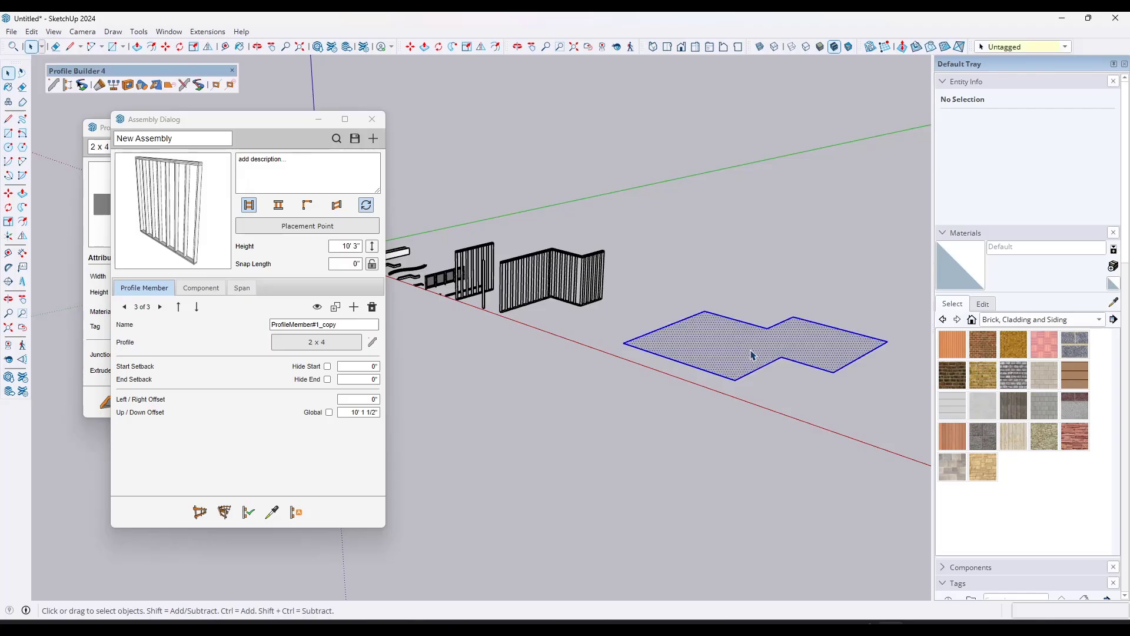
pyautogui.scroll(3, 871, 347)
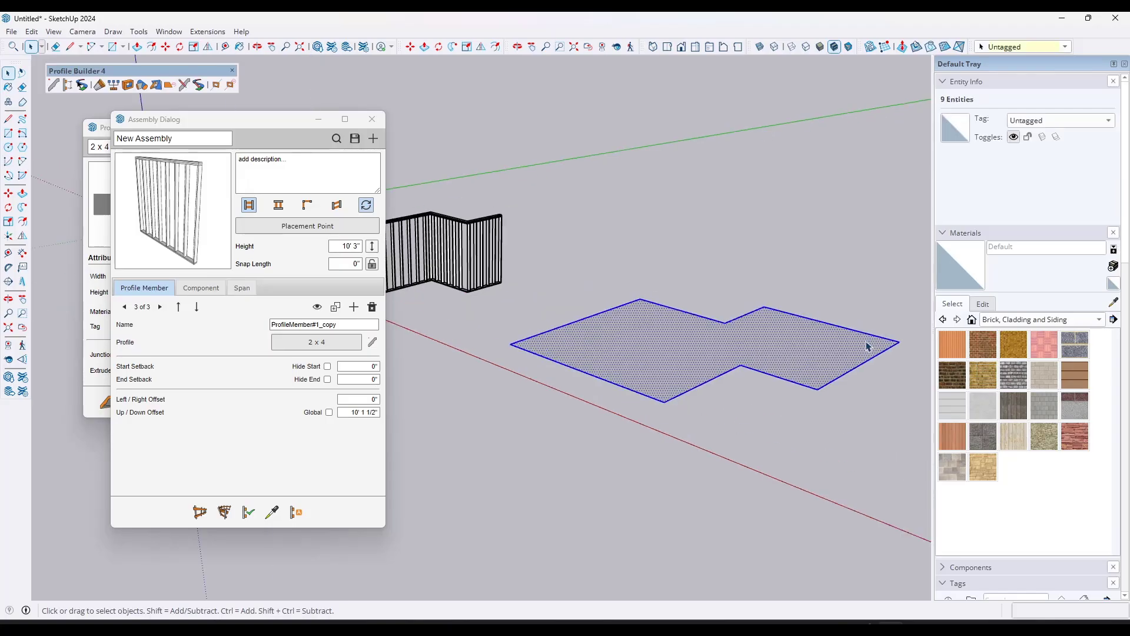
pyautogui.click(229, 519)
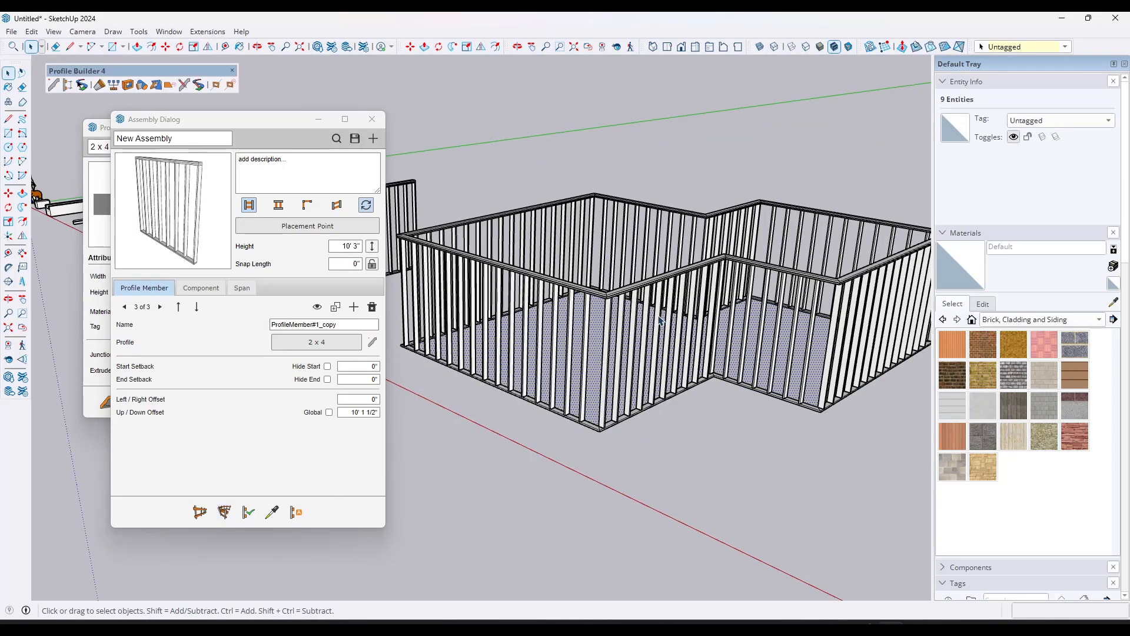
pyautogui.moveTo(660, 321); pyautogui.dragTo(634, 283, button='middle')
pyautogui.scroll(-2, 635, 283)
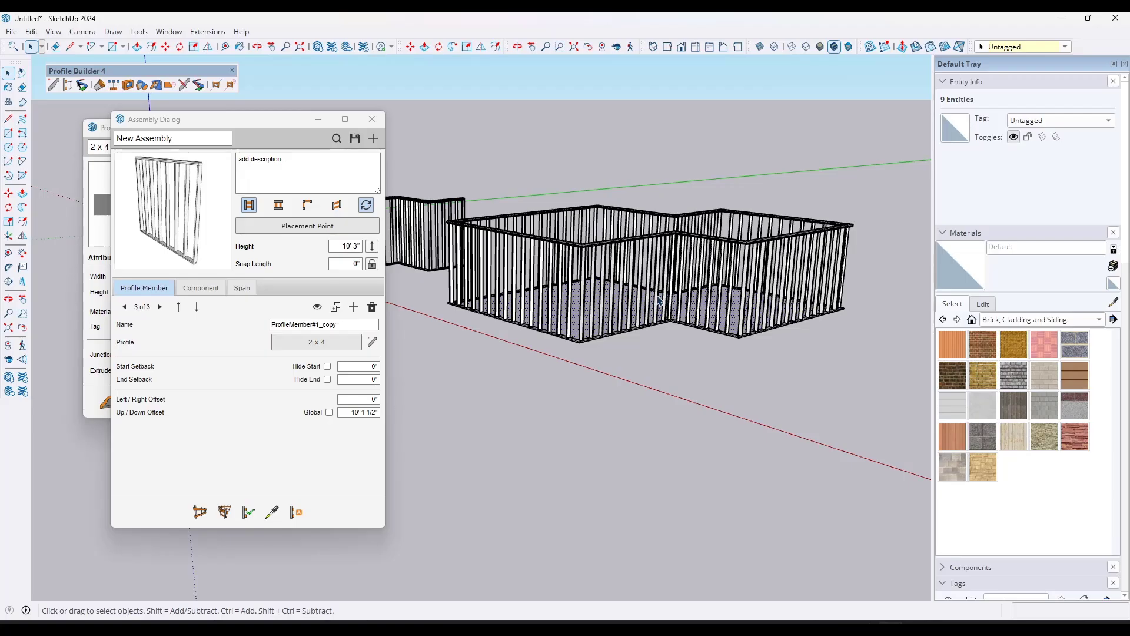
# Step: Minimize the assembly dialog and bring the empty ground beyond the stepped wall frame into view
pyautogui.moveTo(692, 282); pyautogui.dragTo(634, 310, button='middle')
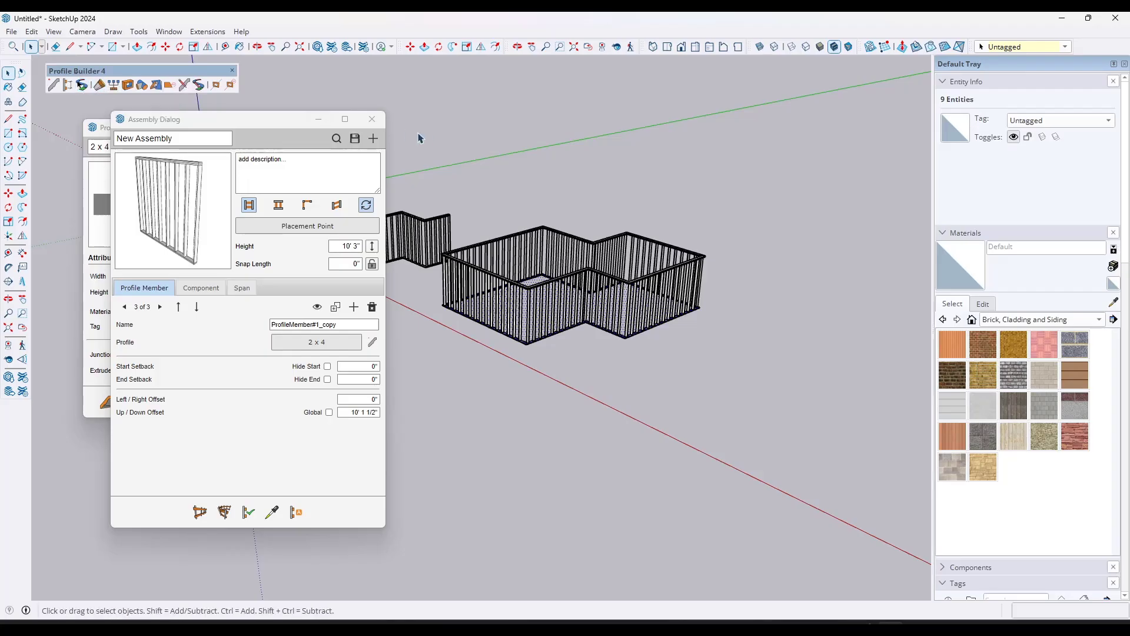
pyautogui.click(319, 119)
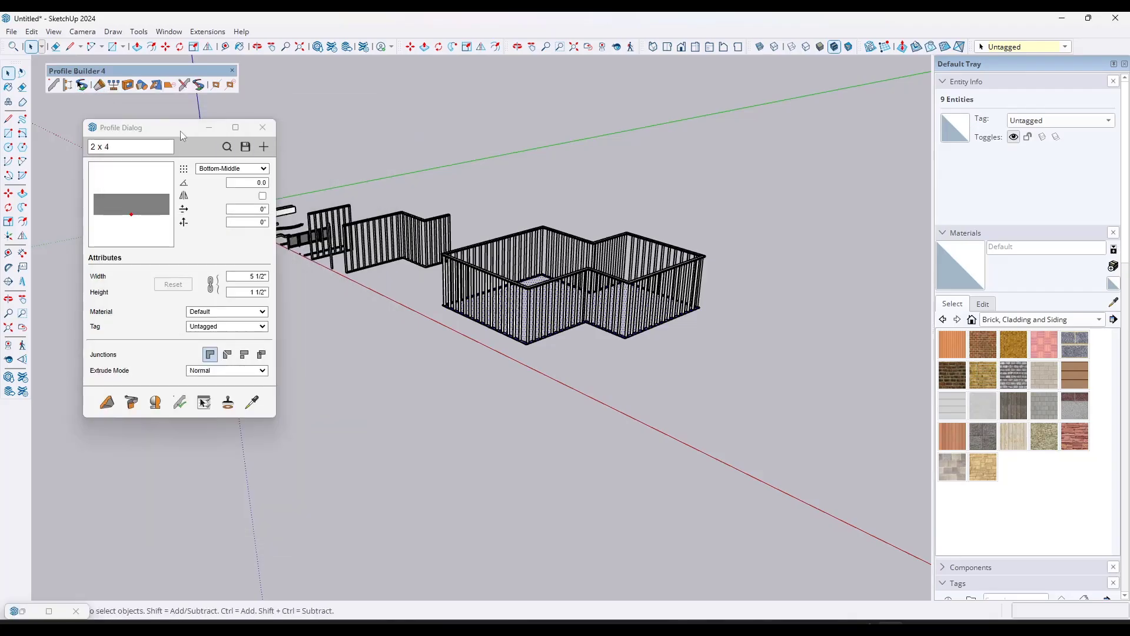
pyautogui.scroll(-4, 484, 271)
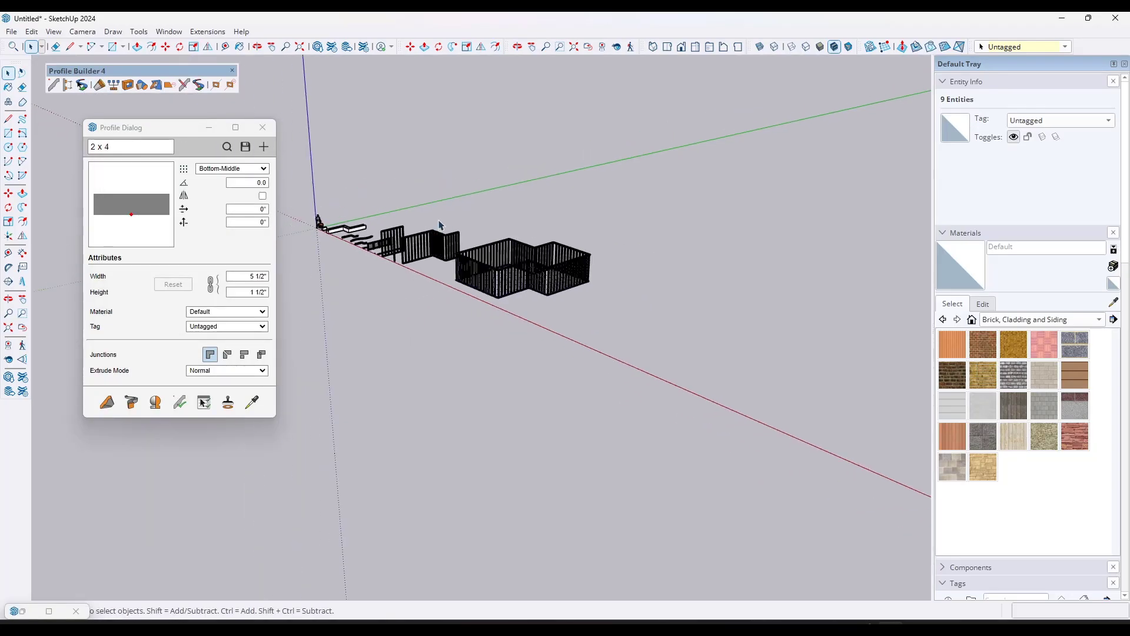
pyautogui.scroll(2, 693, 313)
pyautogui.scroll(1, 624, 319)
pyautogui.moveTo(589, 319); pyautogui.dragTo(633, 326, button='middle')
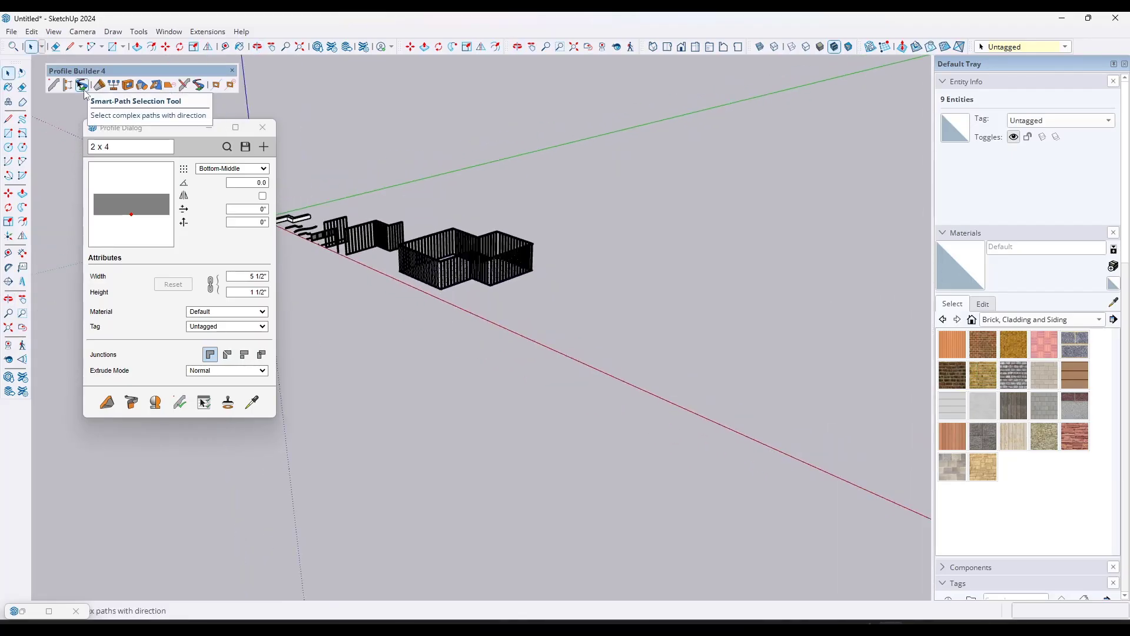
pyautogui.moveTo(647, 322); pyautogui.dragTo(648, 380, button='middle')
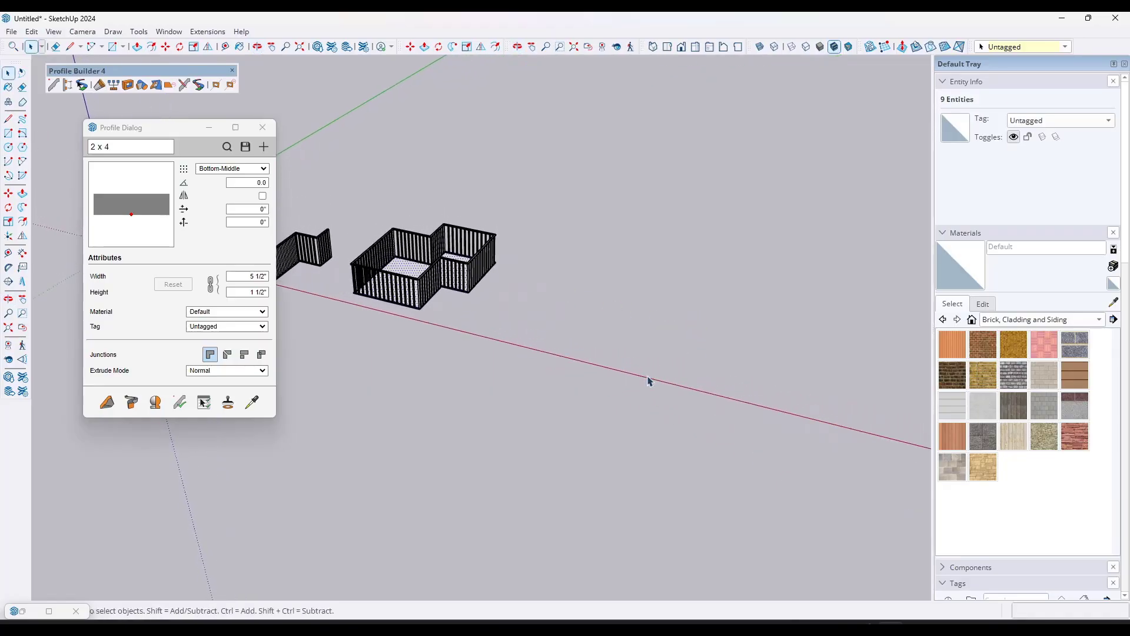
# Step: Draw a flat sandbox grid with 1' spacing, about 26' deep, beyond the stepped wall frame and open it for editing
pyautogui.click(884, 46)
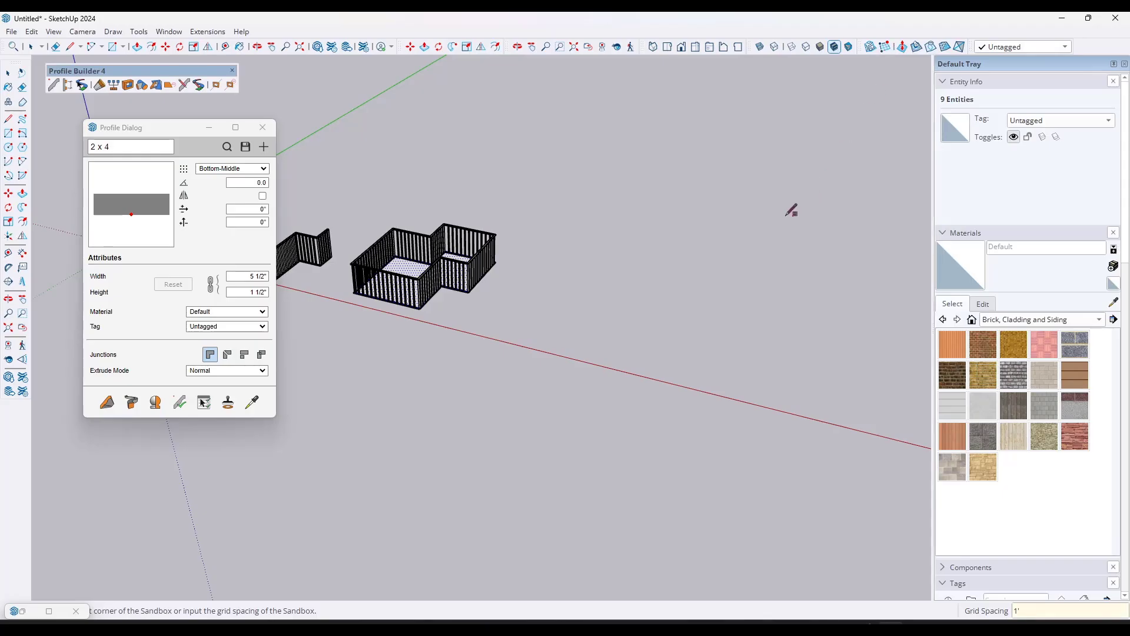
pyautogui.click(530, 341)
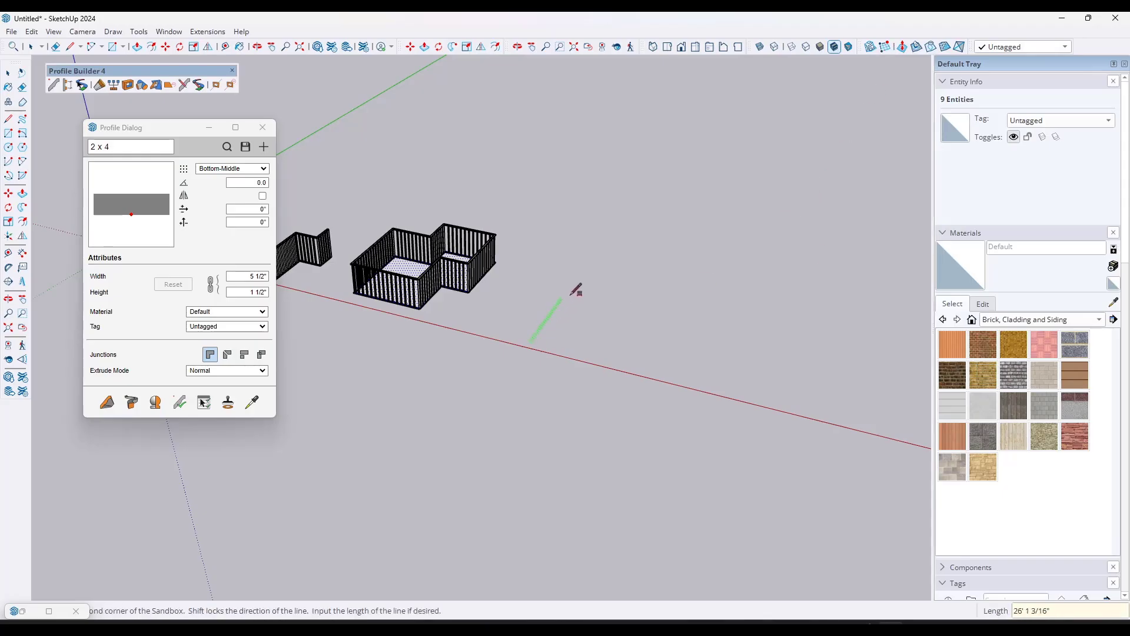
pyautogui.click(576, 294)
pyautogui.click(664, 326)
pyautogui.scroll(6, 626, 346)
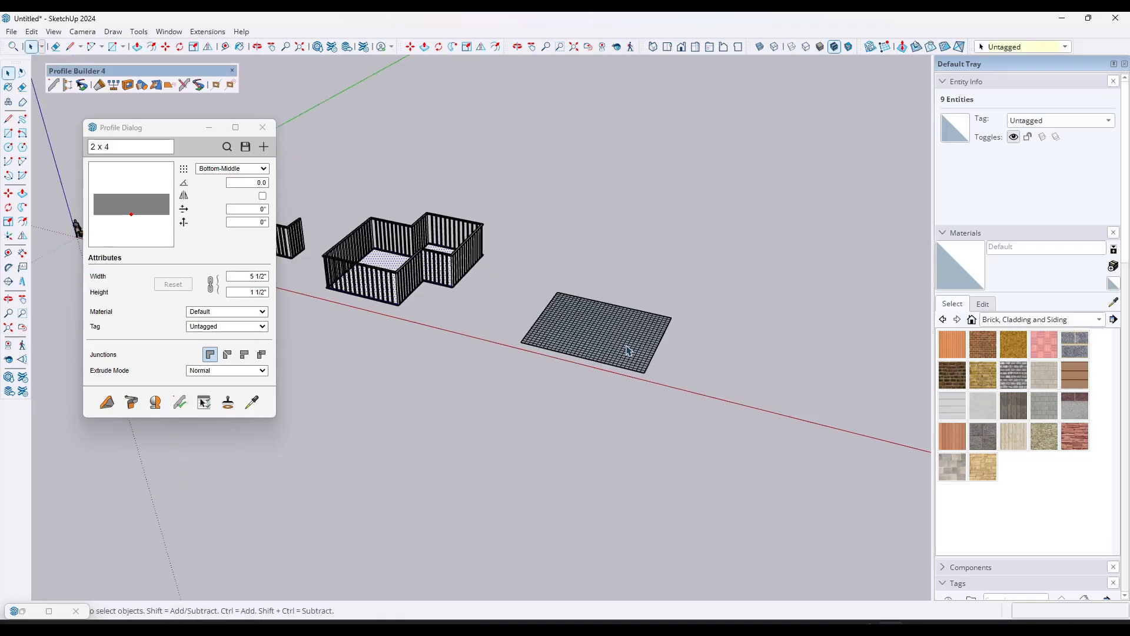
pyautogui.doubleClick(587, 329)
pyautogui.moveTo(586, 329); pyautogui.dragTo(613, 343, button='middle')
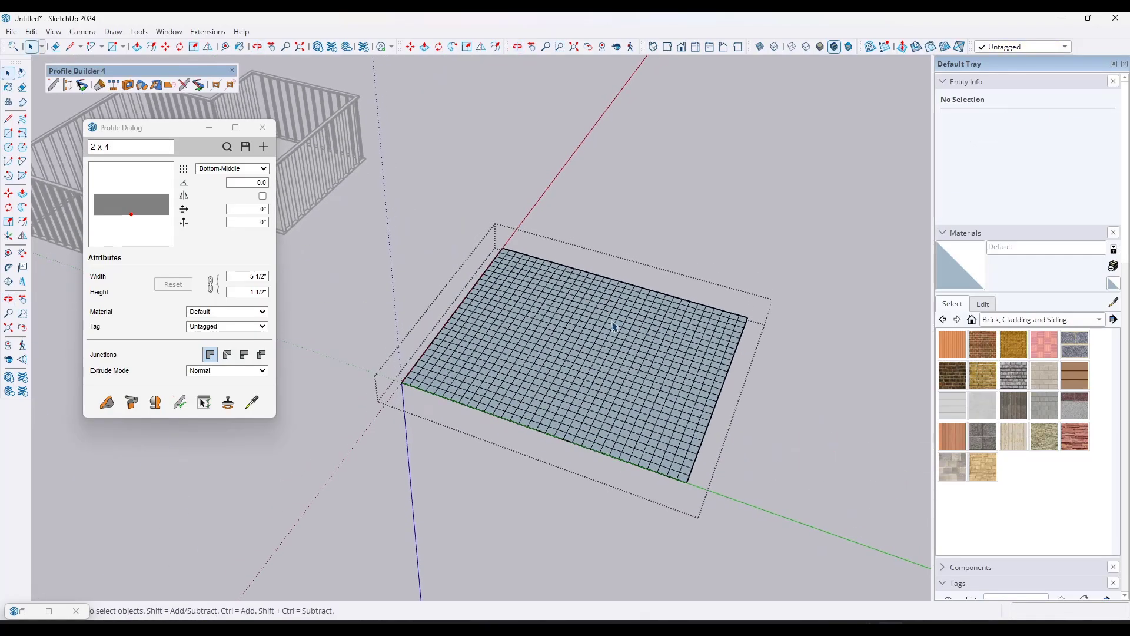
pyautogui.moveTo(607, 338); pyautogui.dragTo(562, 364)
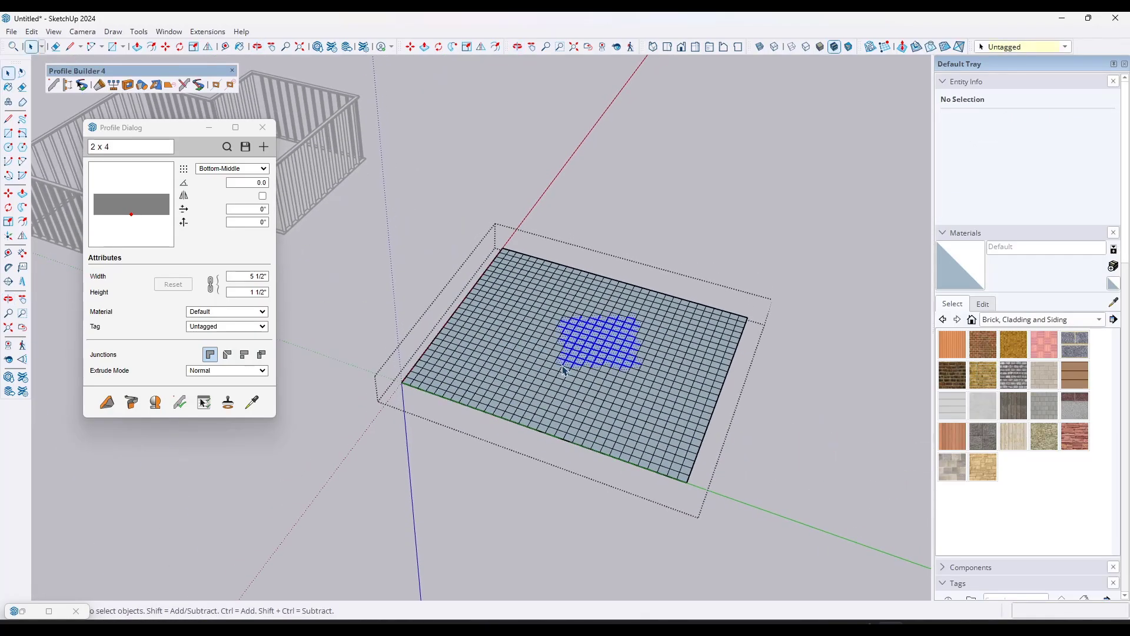
pyautogui.moveTo(551, 299); pyautogui.dragTo(630, 391)
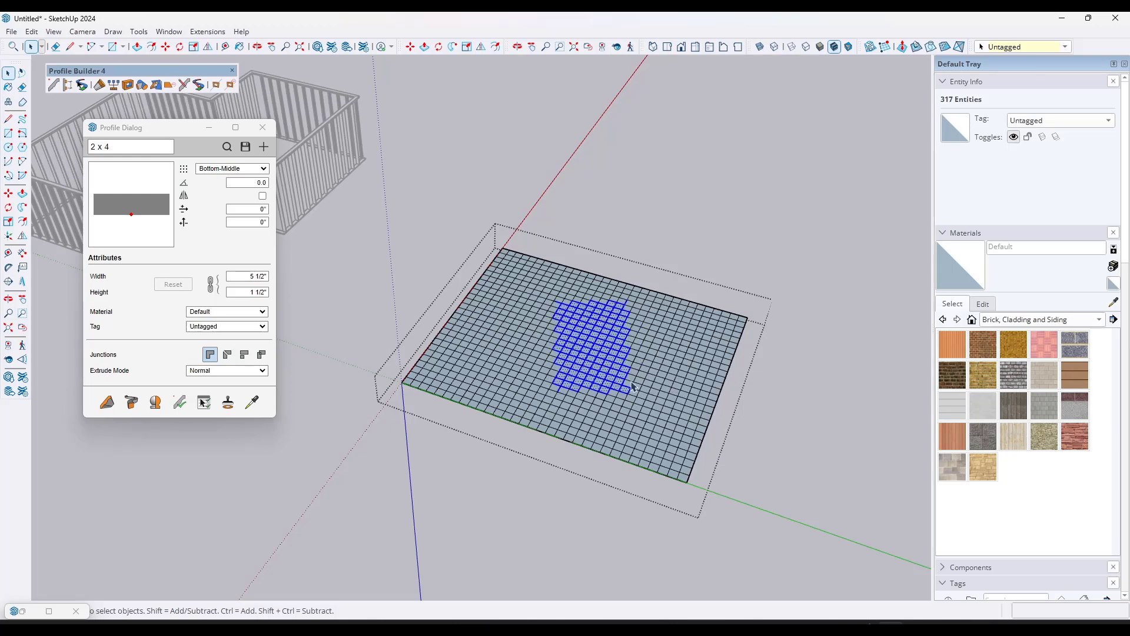
pyautogui.moveTo(540, 306); pyautogui.dragTo(651, 401)
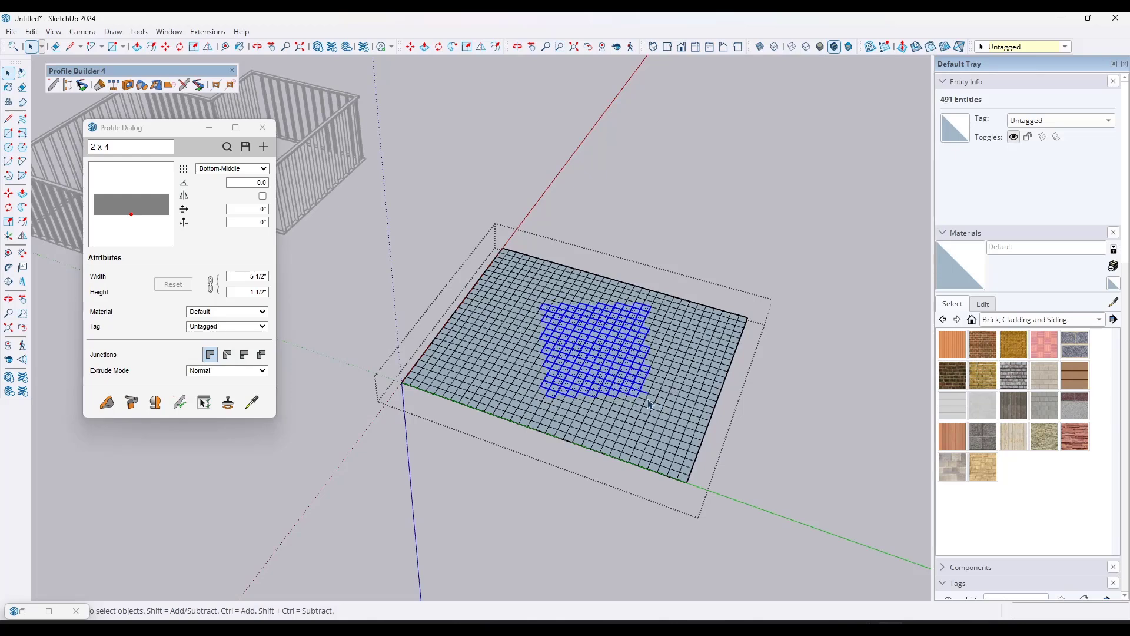
pyautogui.press('Delete')
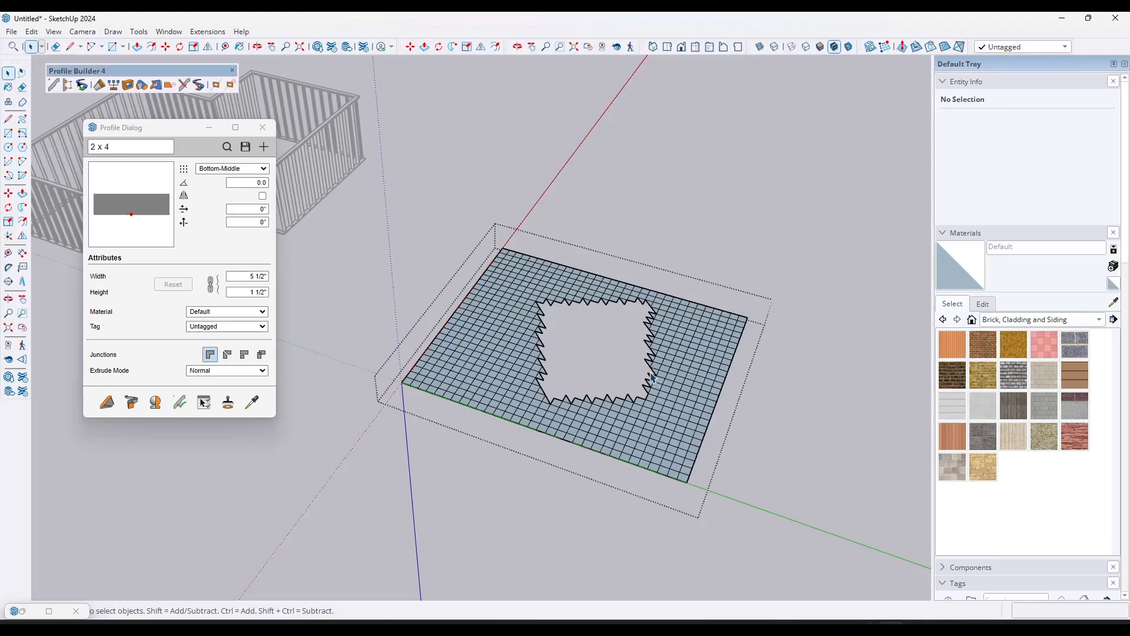
pyautogui.hotkey('ctrl', 'z')
# Step: Delete a block of cells from the middle of the sandbox grid to leave an opening with a jagged edge
pyautogui.moveTo(634, 322); pyautogui.dragTo(512, 384)
pyautogui.press('Delete')
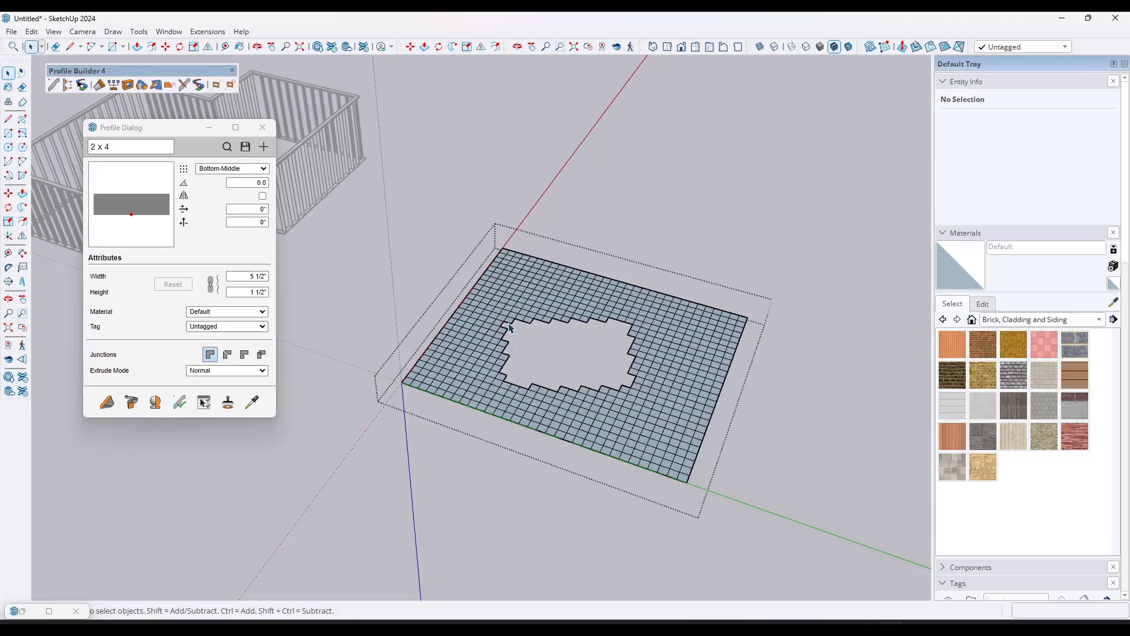
# Step: Select the entire jagged edge around the grid's opening as one continuous path with the Smart-Path Selection Tool
pyautogui.click(82, 85)
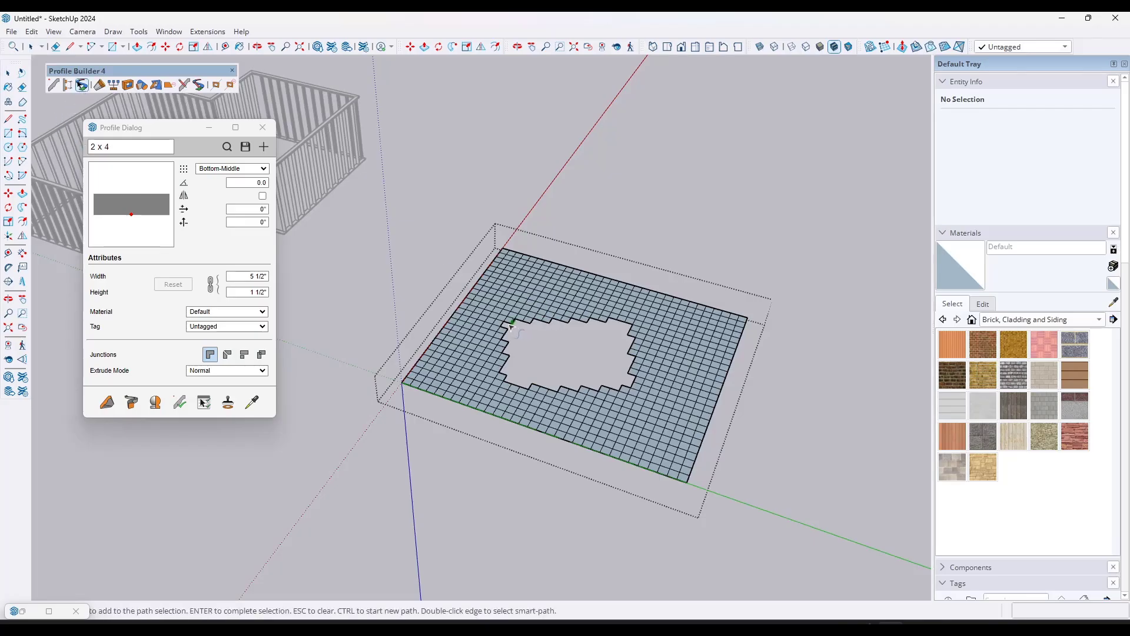
pyautogui.click(564, 322)
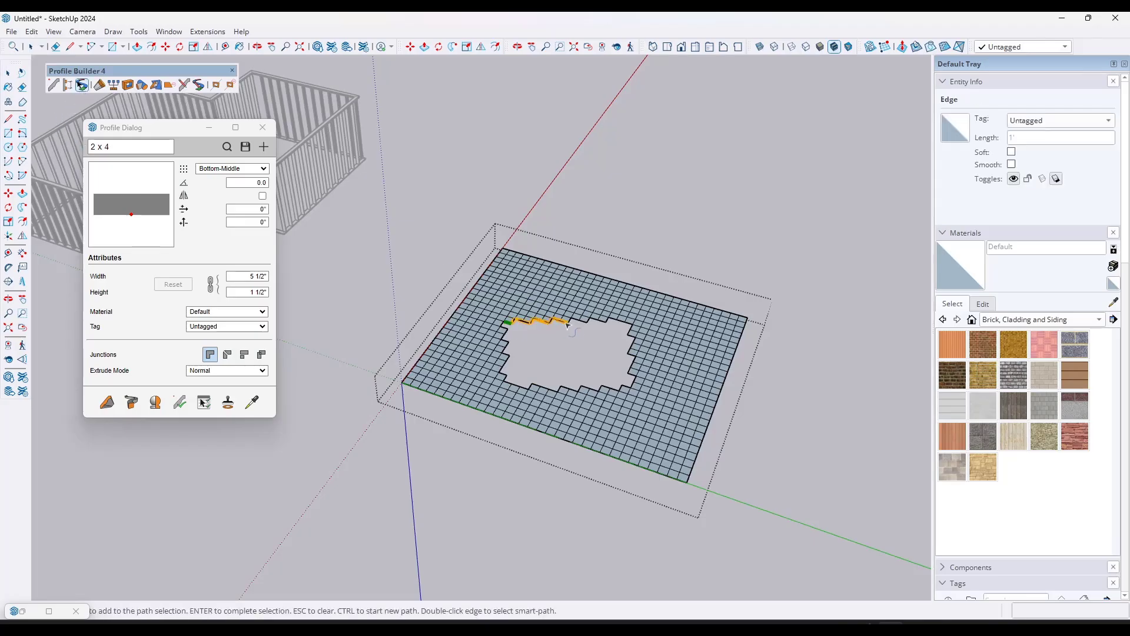
pyautogui.click(629, 331)
pyautogui.click(632, 362)
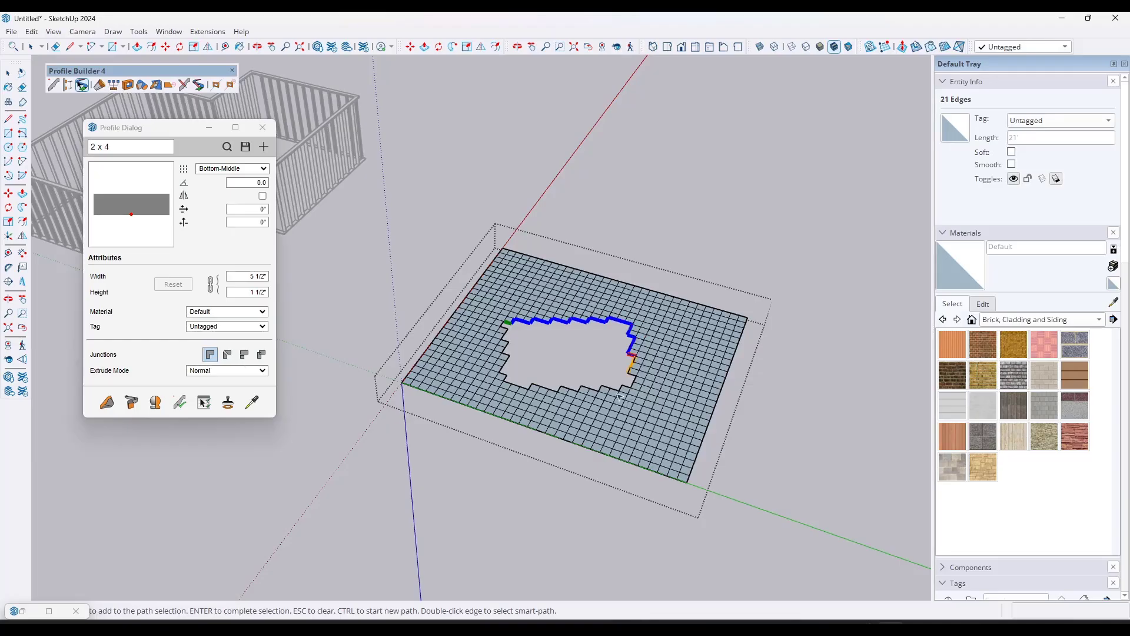
pyautogui.click(606, 389)
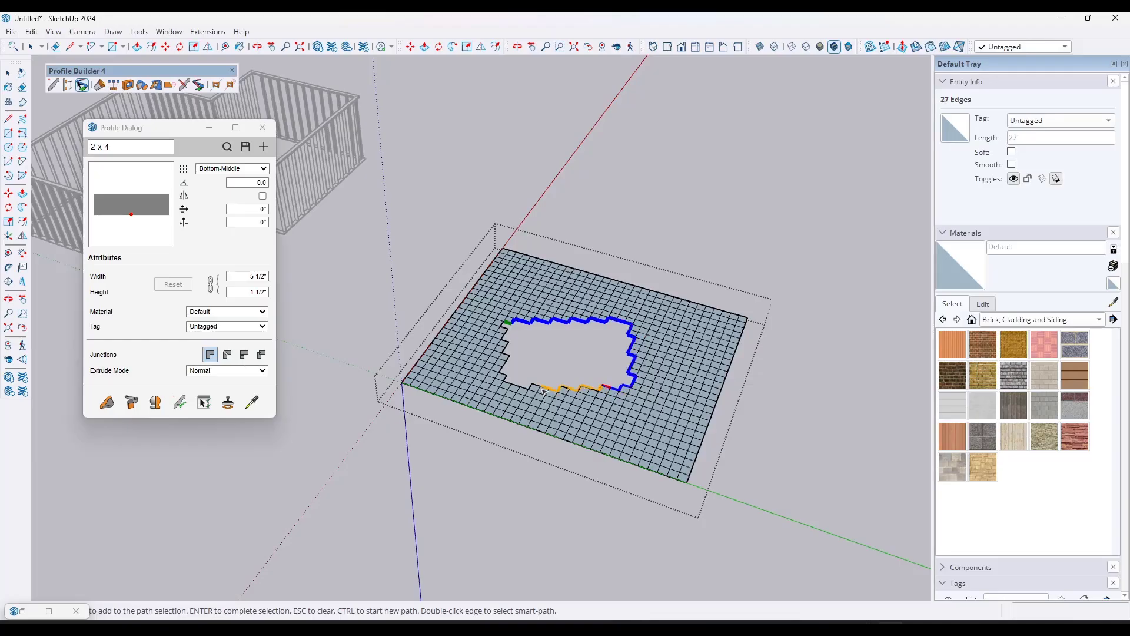
pyautogui.click(507, 379)
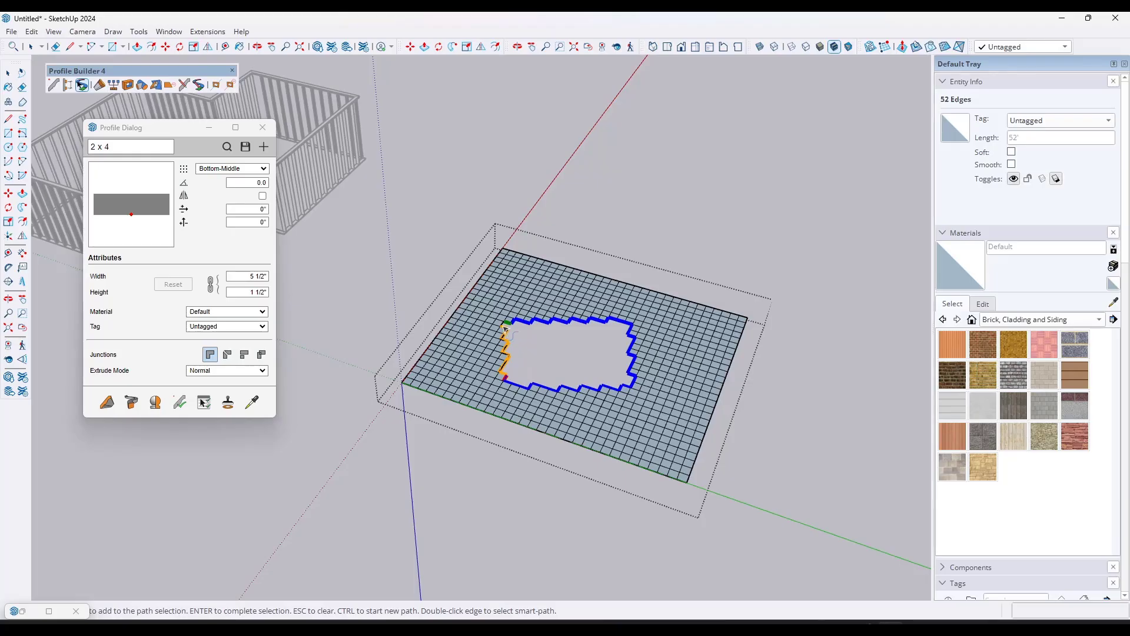
pyautogui.click(505, 325)
pyautogui.press('Return')
pyautogui.moveTo(518, 327); pyautogui.dragTo(608, 334, button='middle')
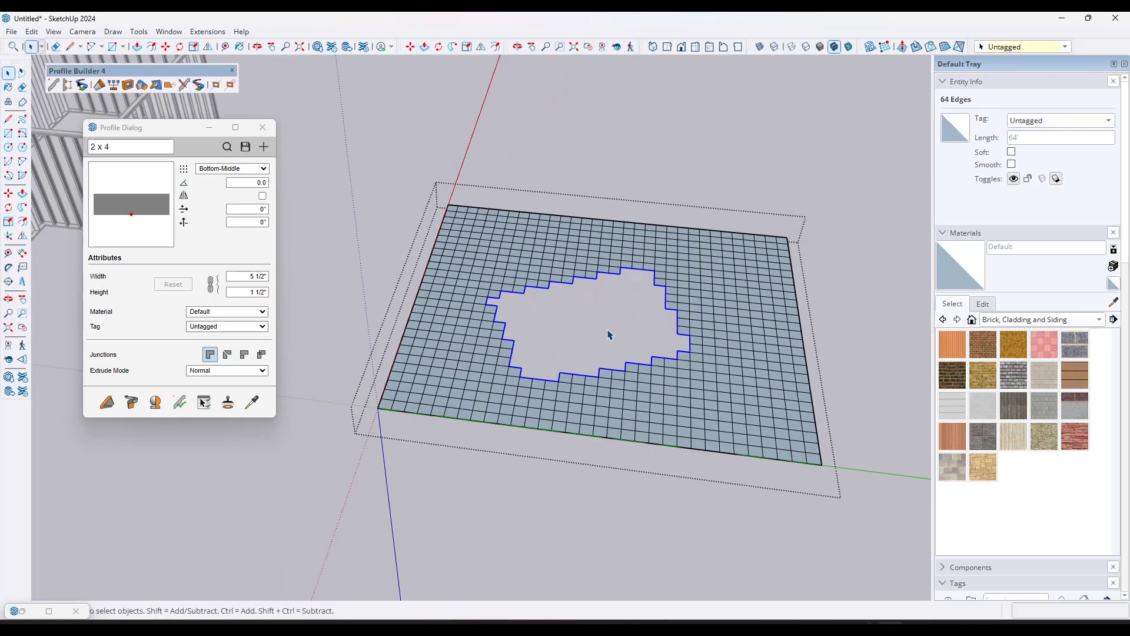
# Step: Leave the grid's editing mode and close the profile dialog
pyautogui.click(375, 218)
pyautogui.scroll(-5, 356, 224)
pyautogui.scroll(-3, 818, 222)
pyautogui.scroll(1, 506, 219)
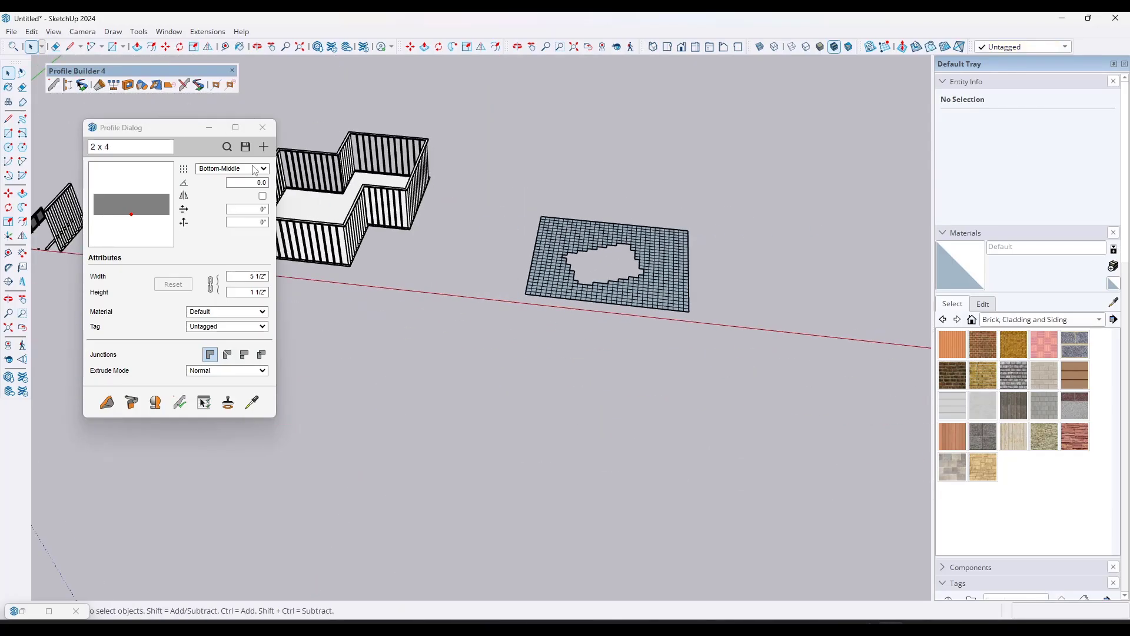
pyautogui.click(261, 128)
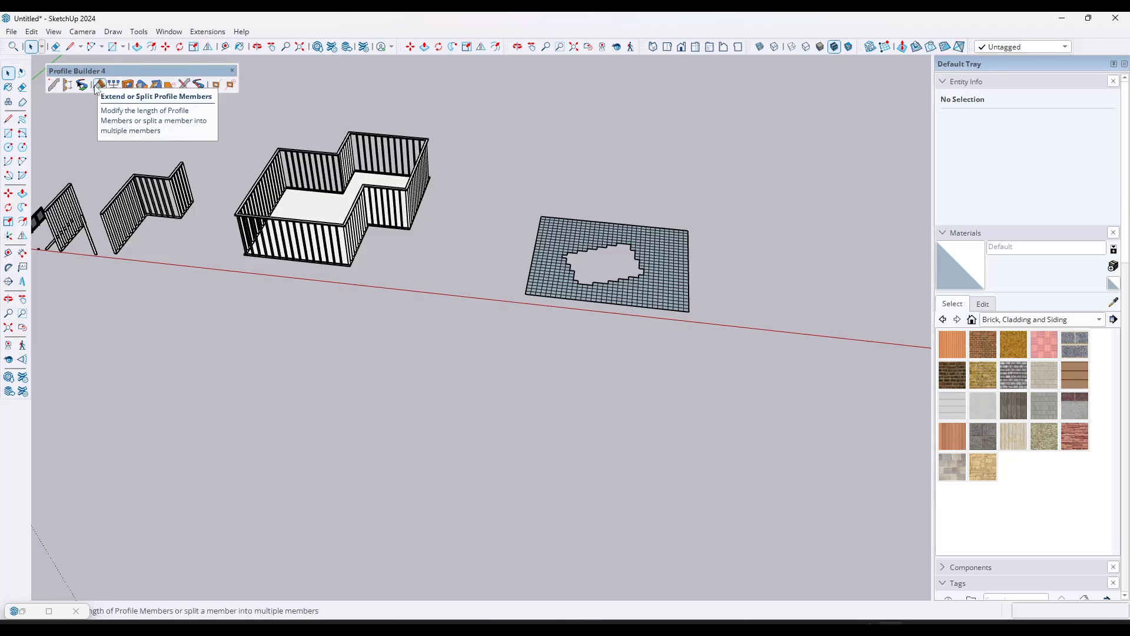
# Step: Split the stepped wall frame at the middle of its front wall with a gap length of 4'
pyautogui.scroll(-3, 597, 194)
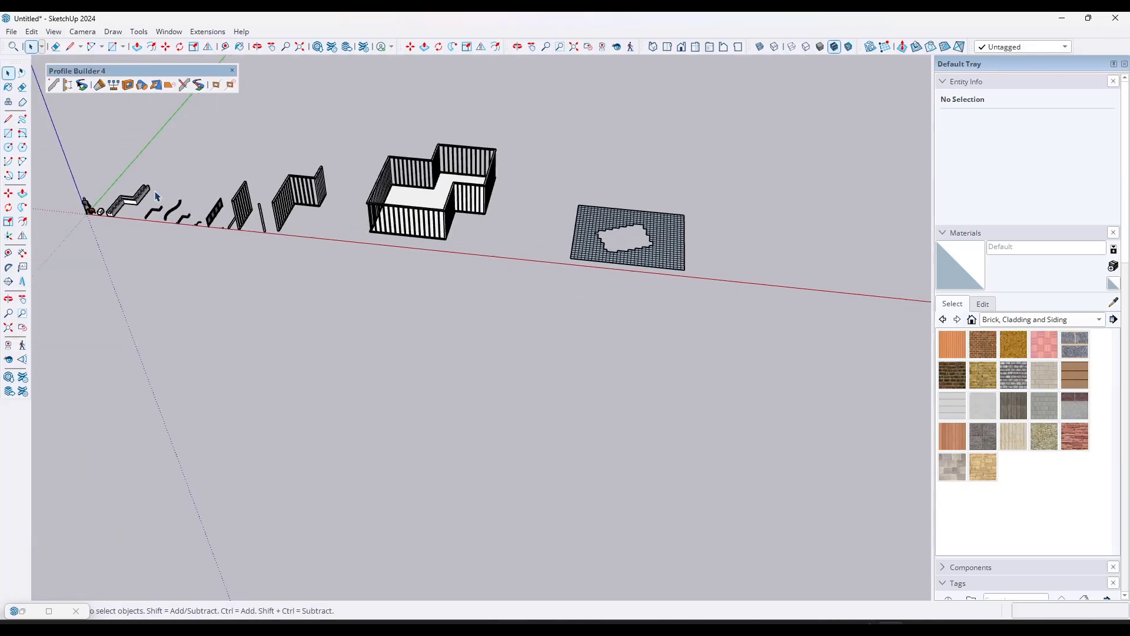
pyautogui.scroll(5, 492, 190)
pyautogui.scroll(-3, 764, 185)
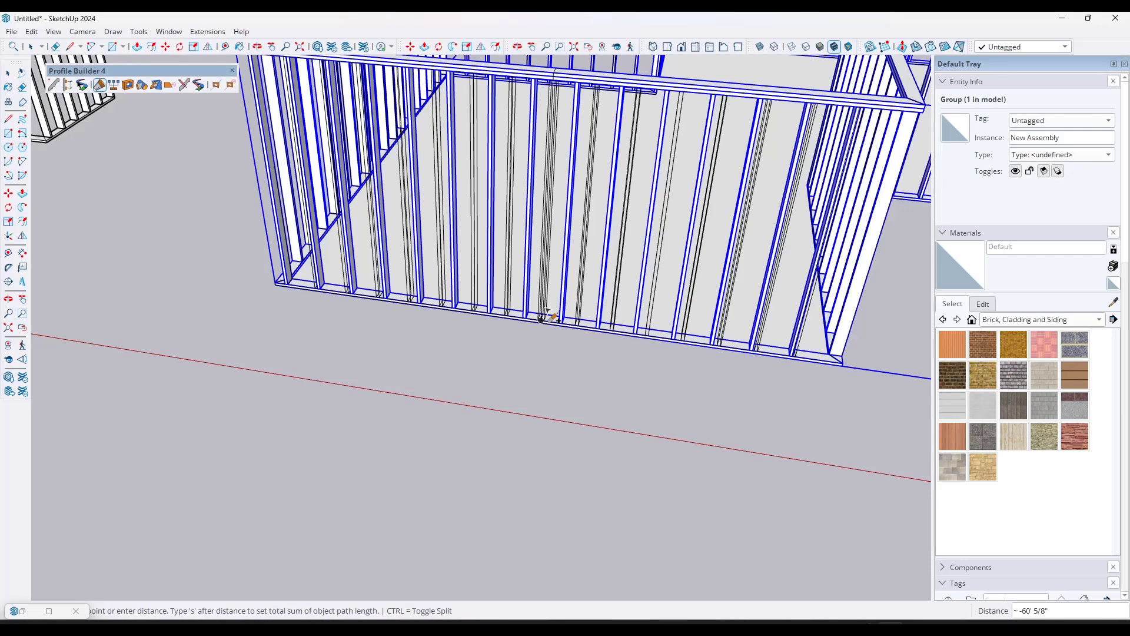
pyautogui.click(542, 318)
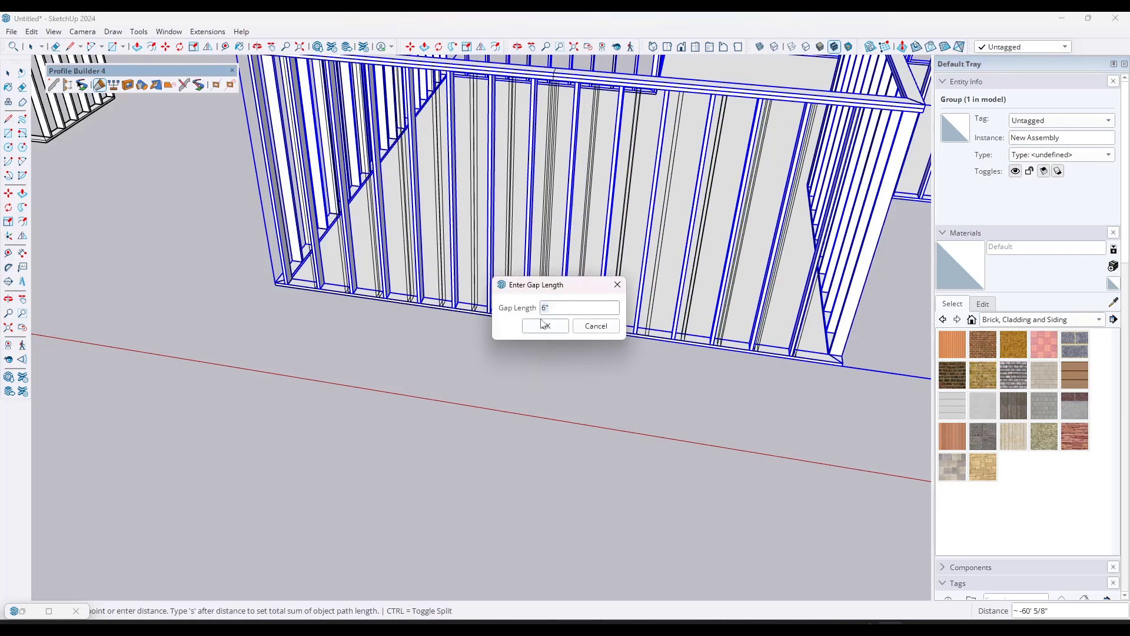
pyautogui.write('4')
pyautogui.click(542, 323)
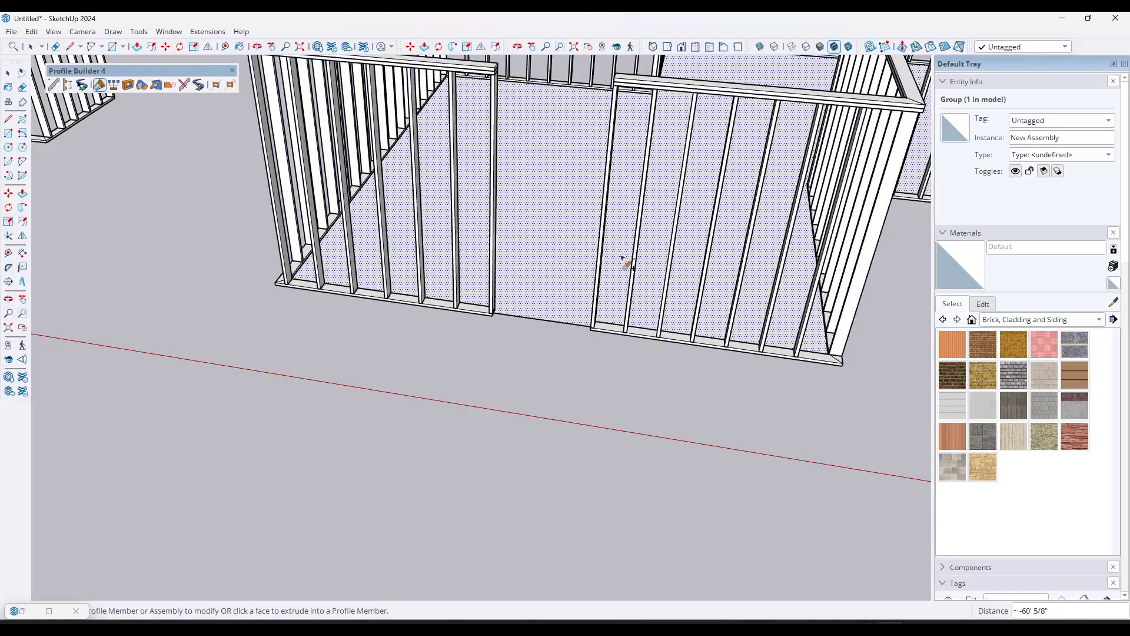
pyautogui.moveTo(626, 256); pyautogui.dragTo(482, 242, button='middle')
pyautogui.scroll(-5, 484, 247)
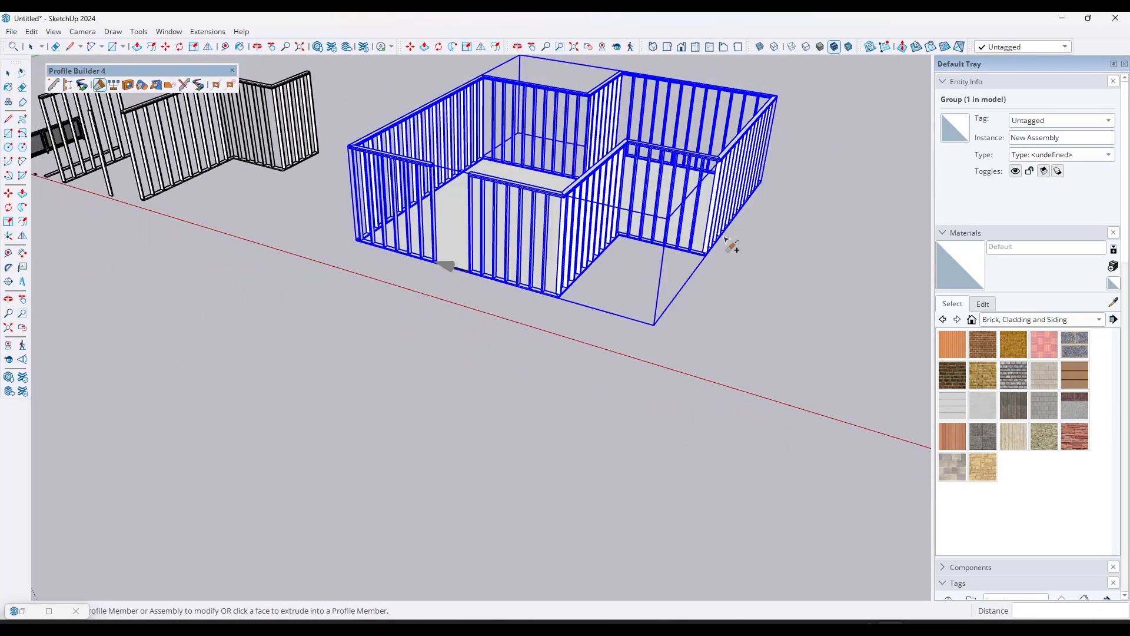
# Step: Extend the wall frame's end beside the new front gap by a distance of 4
pyautogui.moveTo(732, 245); pyautogui.dragTo(674, 259, button='middle')
pyautogui.click(662, 261)
pyautogui.scroll(3, 659, 262)
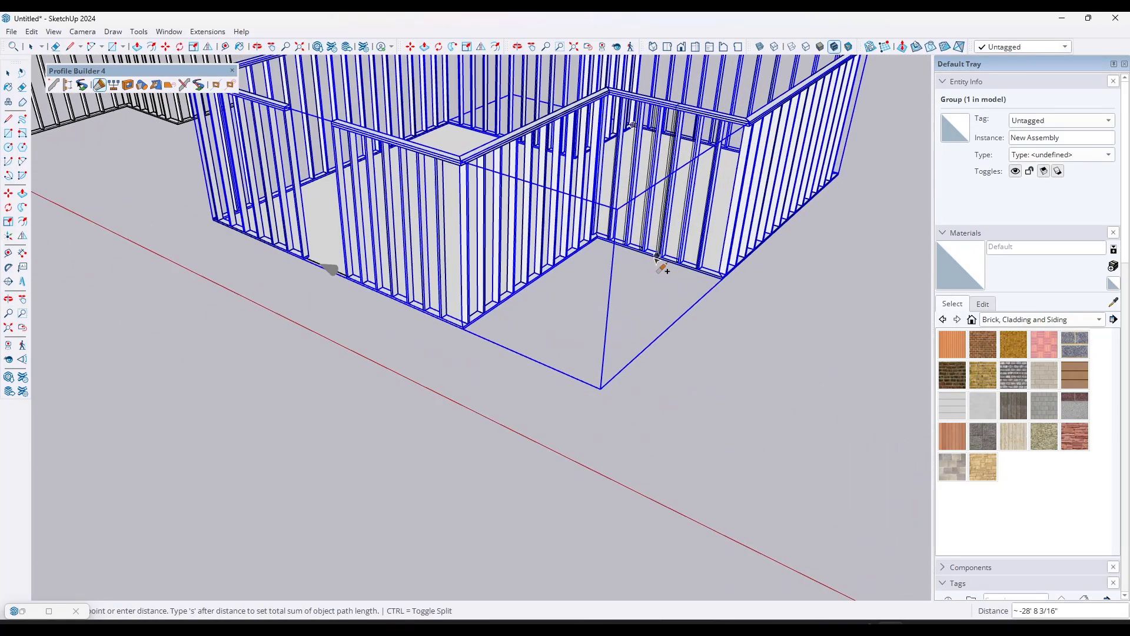
pyautogui.write('4')
pyautogui.press('Return')
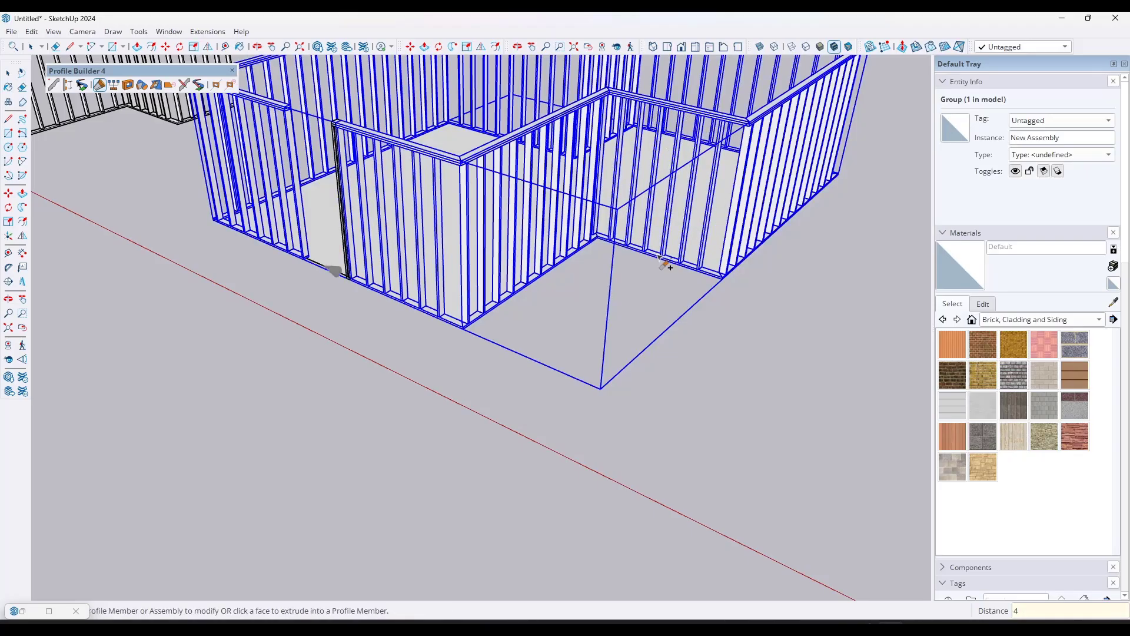
# Step: Split the wall frame along the recessed wall and again along the adjoining return wall
pyautogui.click(655, 256)
pyautogui.click(656, 256)
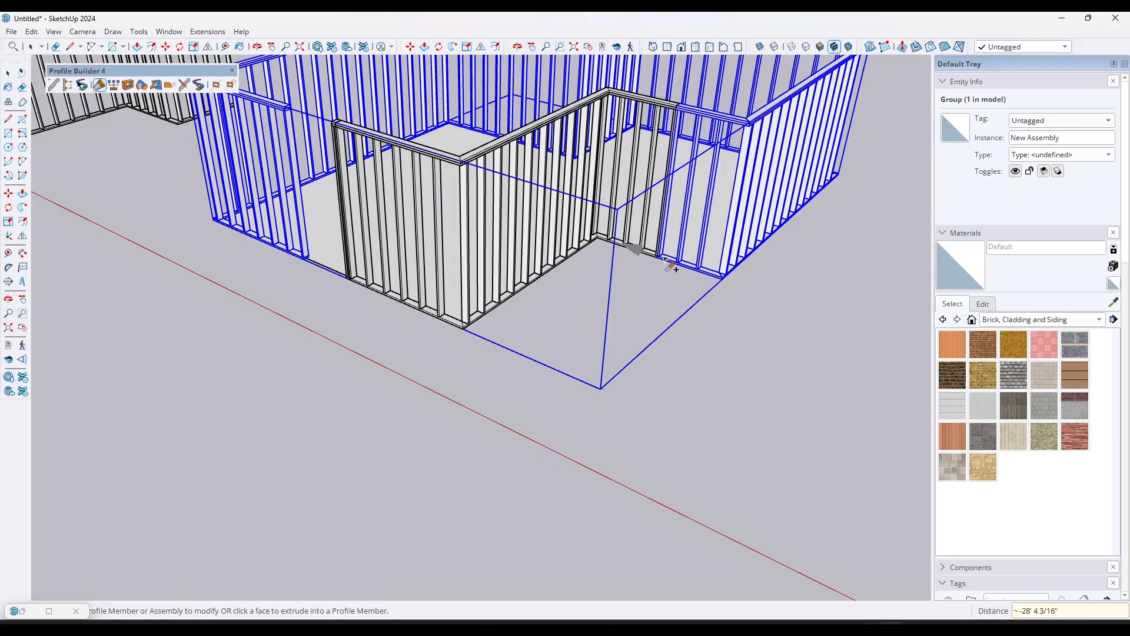
pyautogui.click(542, 279)
pyautogui.click(523, 296)
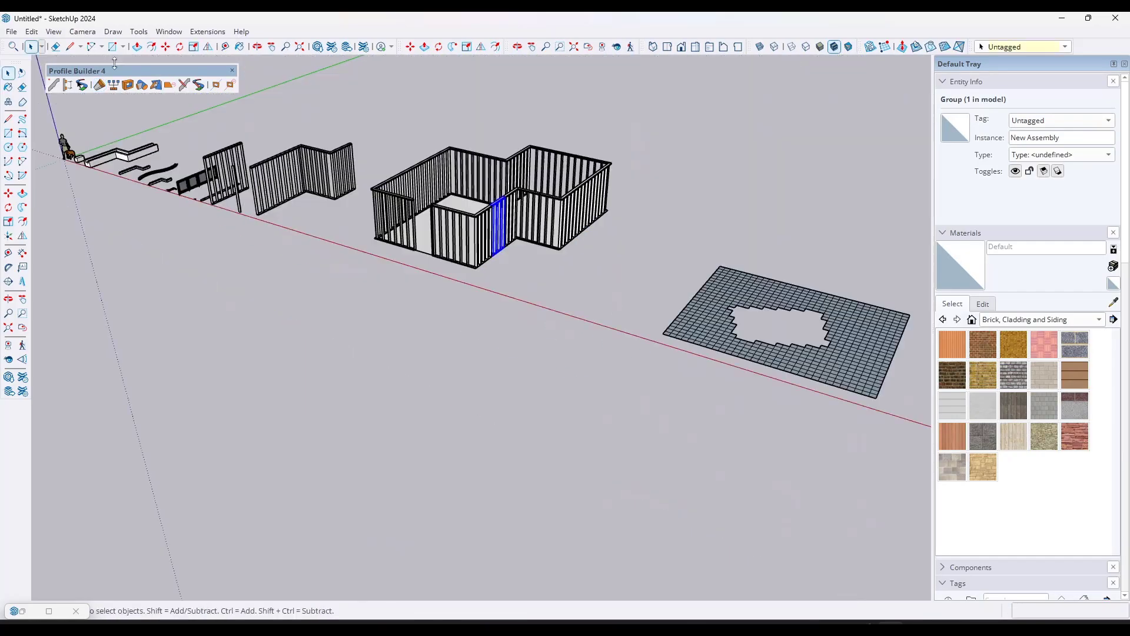
# Step: Load the Glass Railing assembly from the recently used assemblies
pyautogui.click(68, 85)
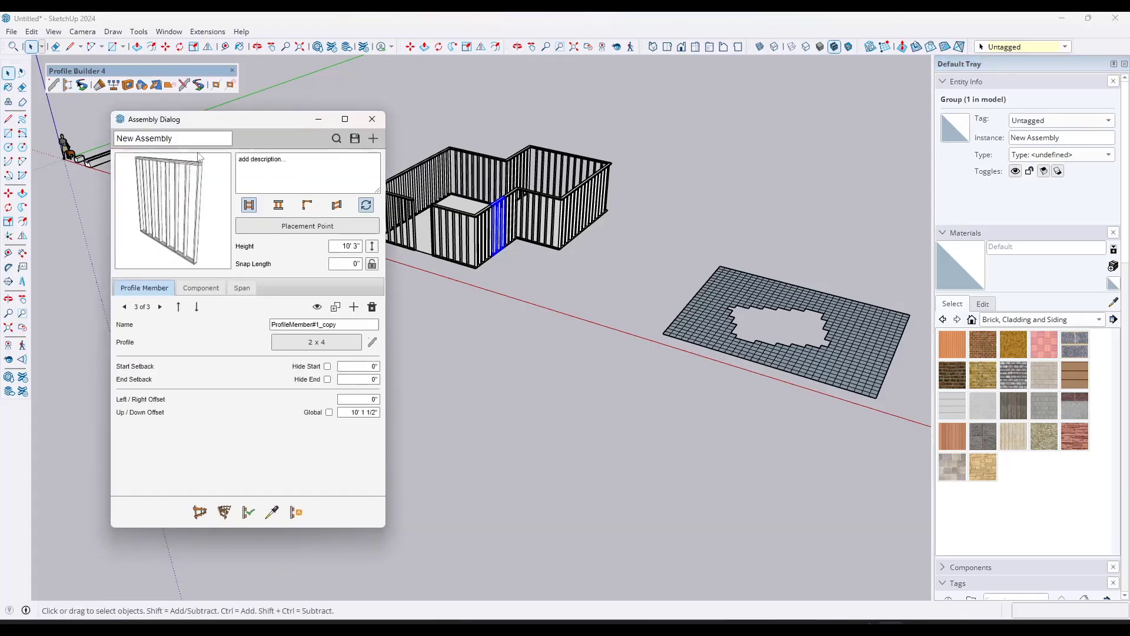
pyautogui.click(336, 139)
pyautogui.click(558, 328)
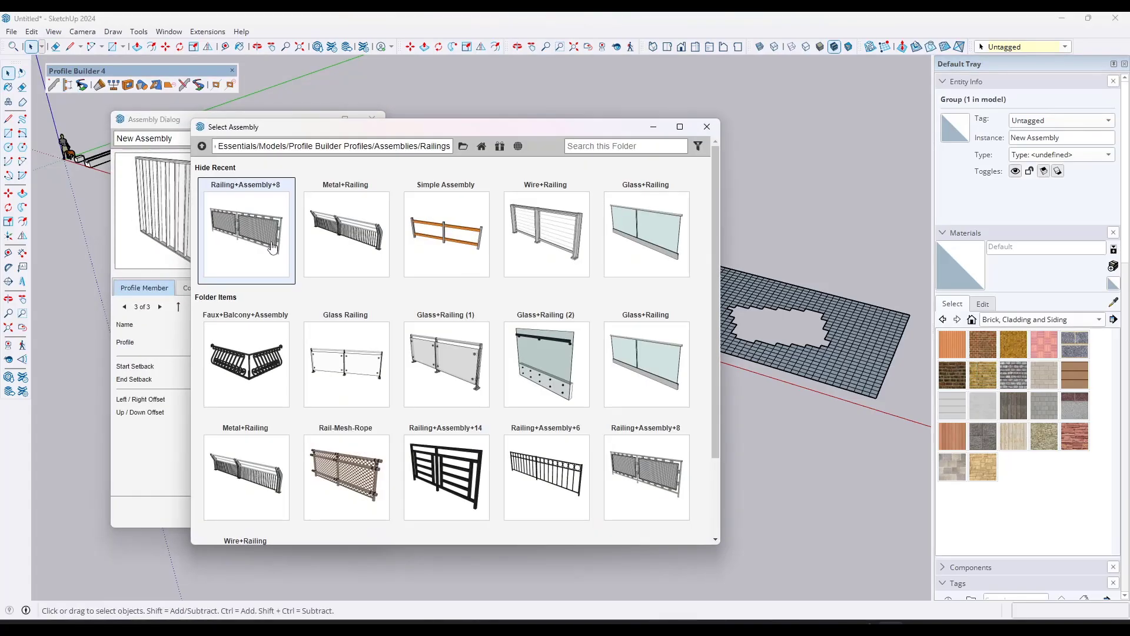
pyautogui.click(632, 252)
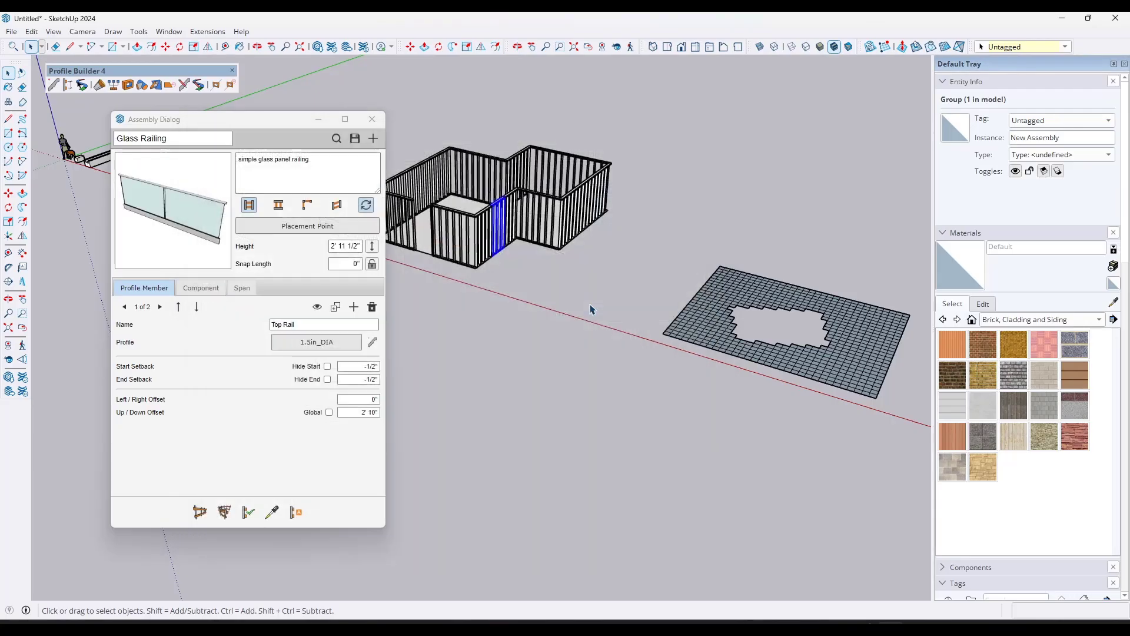
# Step: Build a straight run of the glass railing on the ground beyond the sandbox grid, parallel to the red axis
pyautogui.scroll(-3, 474, 313)
pyautogui.click(200, 512)
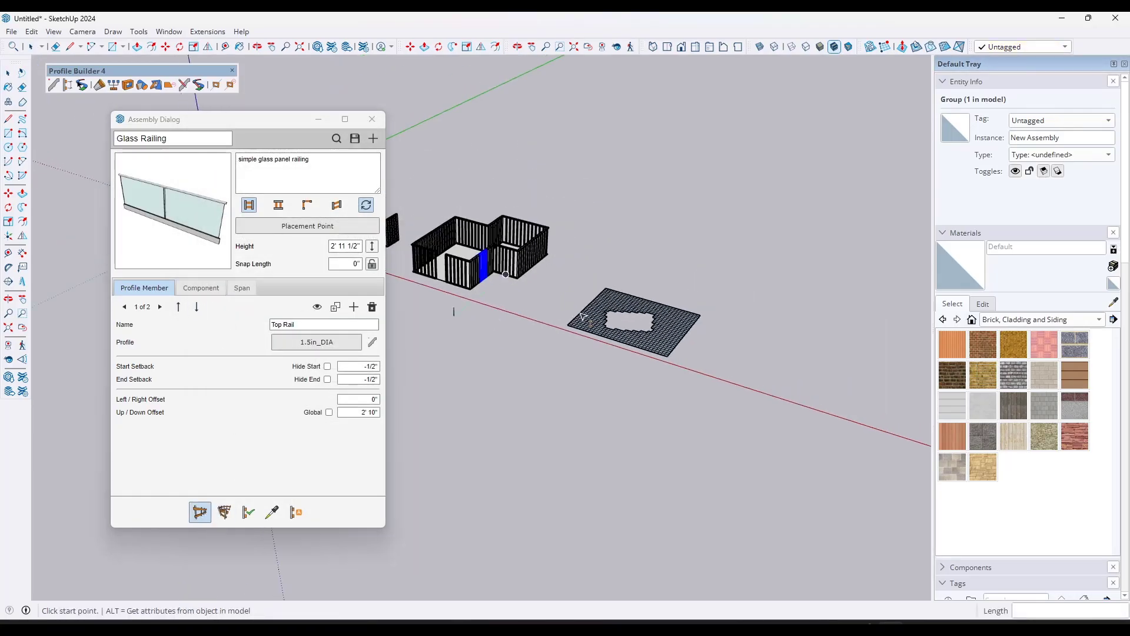
pyautogui.scroll(1, 721, 371)
pyautogui.click(717, 361)
pyautogui.doubleClick(814, 400)
pyautogui.scroll(5, 865, 403)
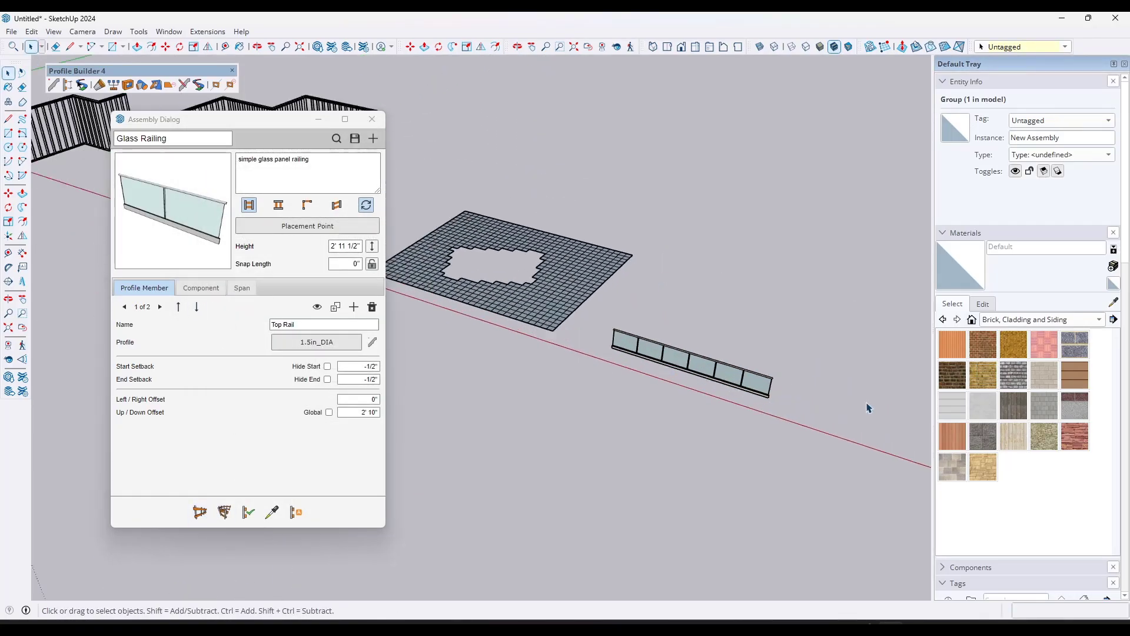
# Step: Split the glass railing run at its middle post, about 10' 5" from its end
pyautogui.click(99, 85)
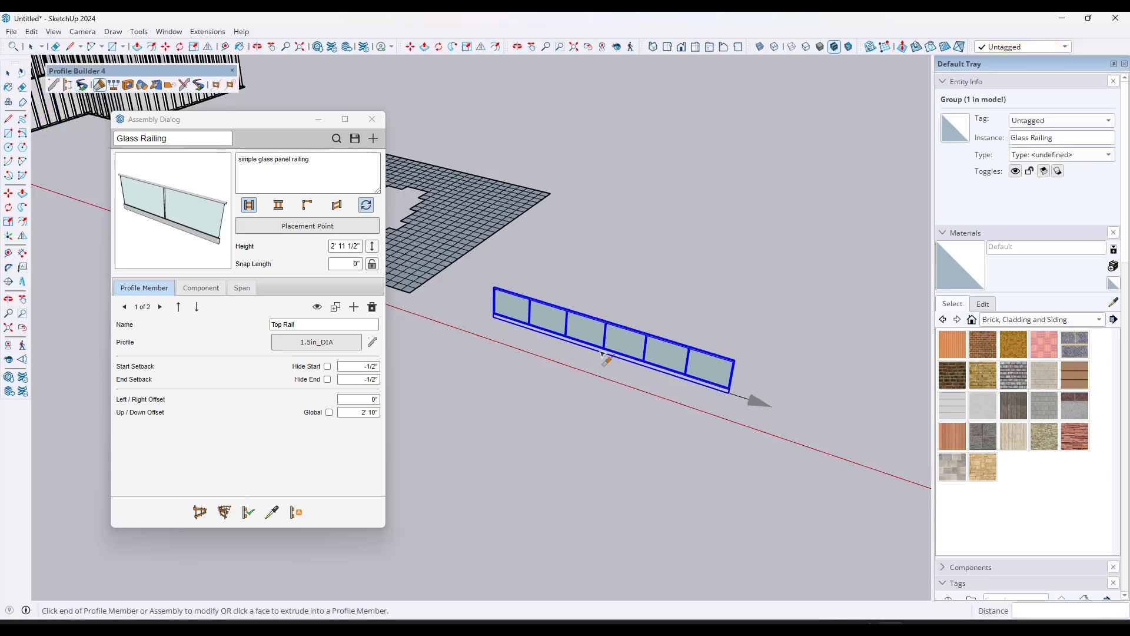
pyautogui.scroll(2, 607, 360)
pyautogui.click(603, 353)
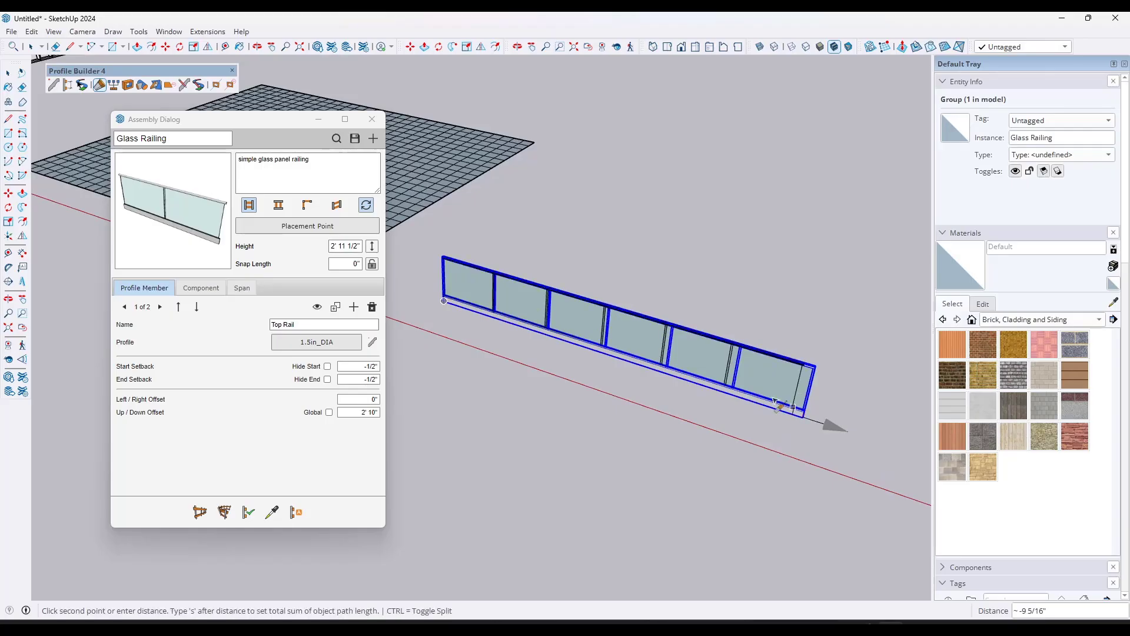
pyautogui.click(609, 360)
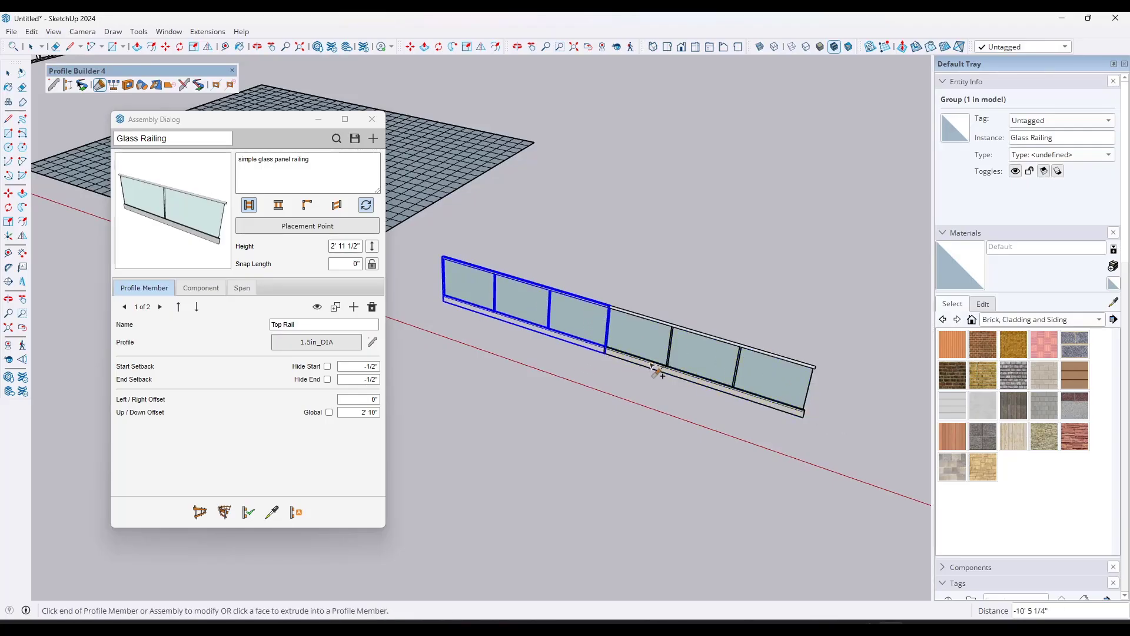
# Step: Split the first three-panel railing section again at its second-to-last post, and undo that split
pyautogui.click(606, 356)
pyautogui.click(548, 337)
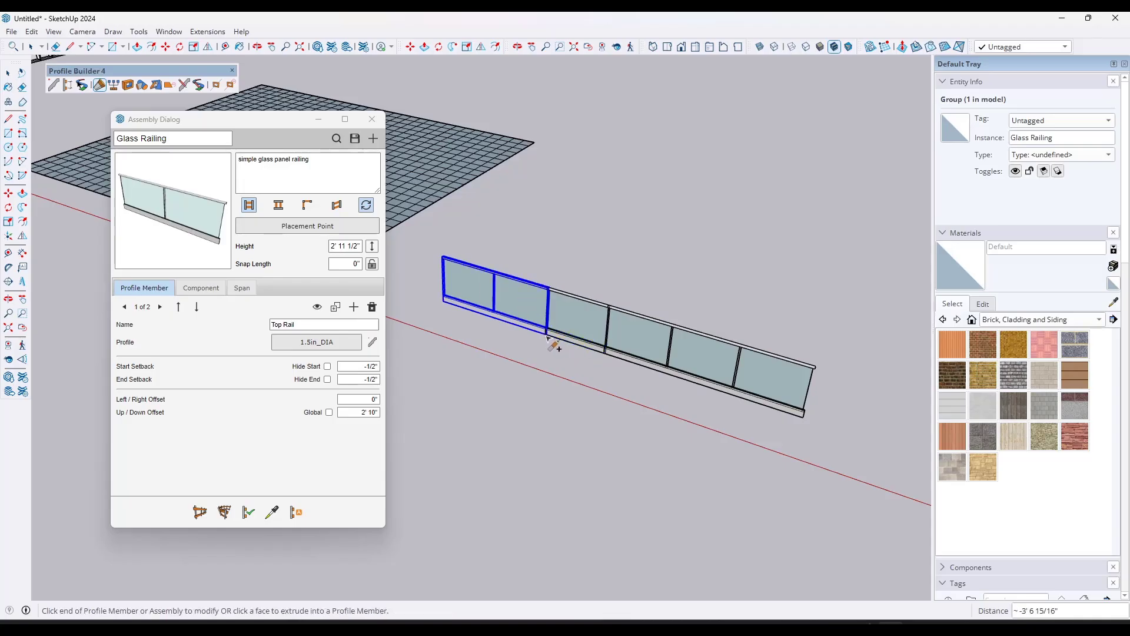
pyautogui.press('space')
pyautogui.click(580, 328)
pyautogui.hotkey('ctrl', 'z')
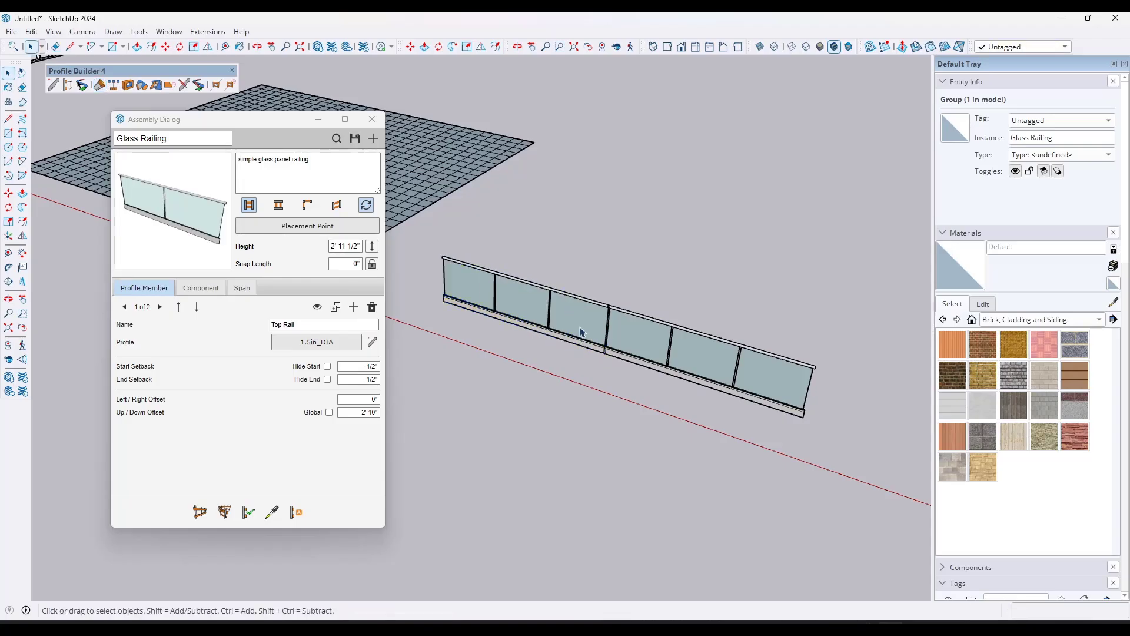
# Step: Shorten the first railing section by one panel, about 3' 6", to open a gap before the other section
pyautogui.click(581, 330)
pyautogui.click(99, 85)
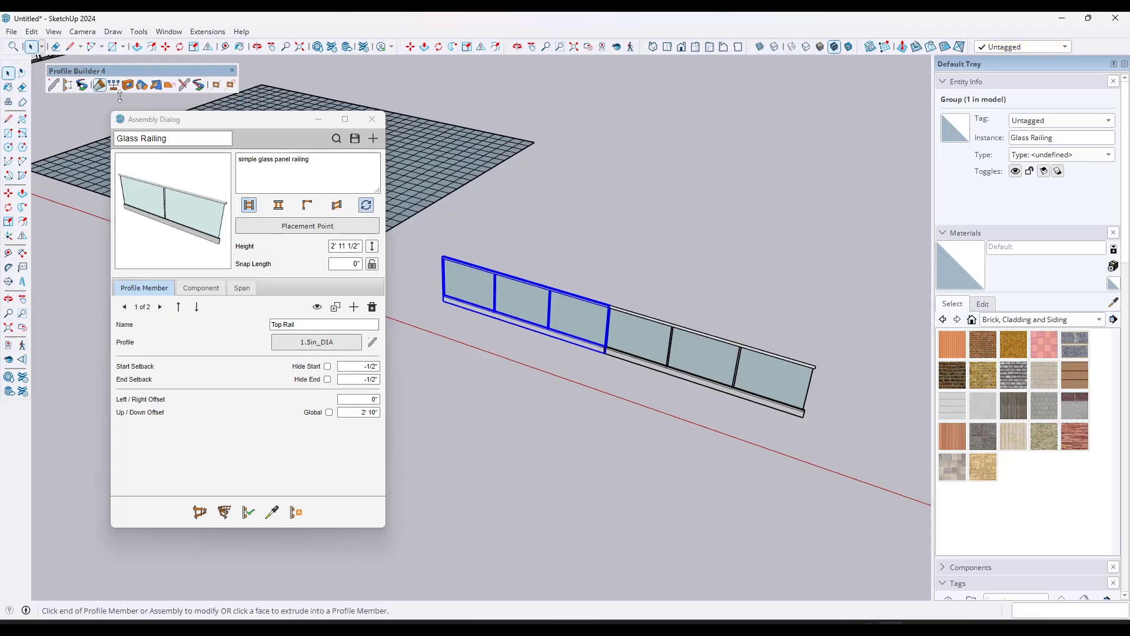
pyautogui.click(549, 339)
pyautogui.moveTo(627, 294); pyautogui.dragTo(562, 282, button='middle')
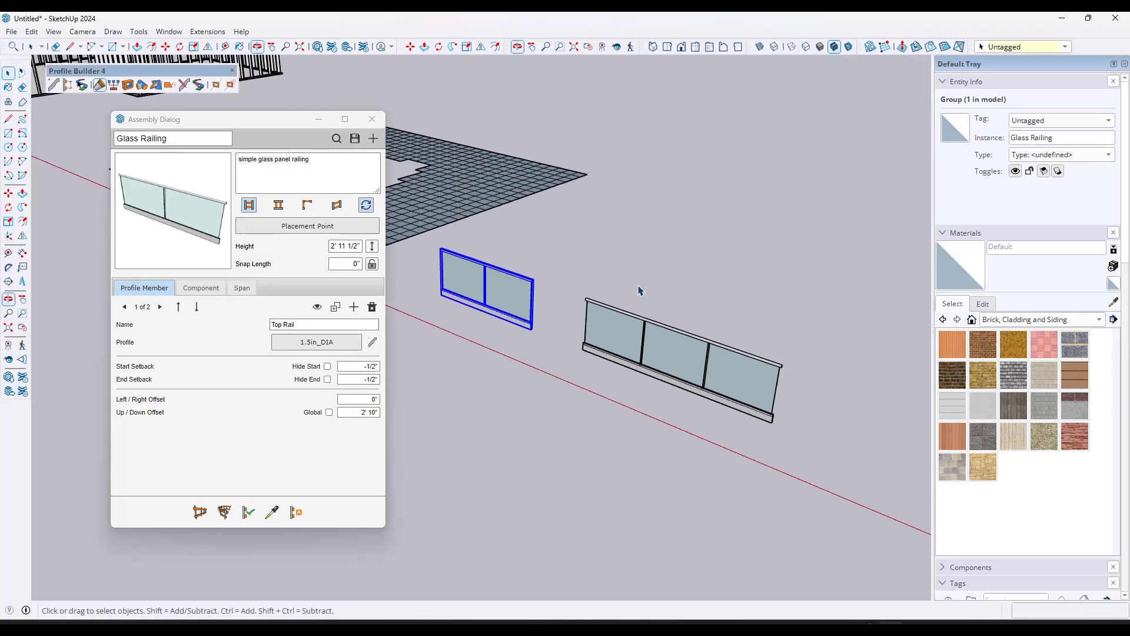
pyautogui.press('space')
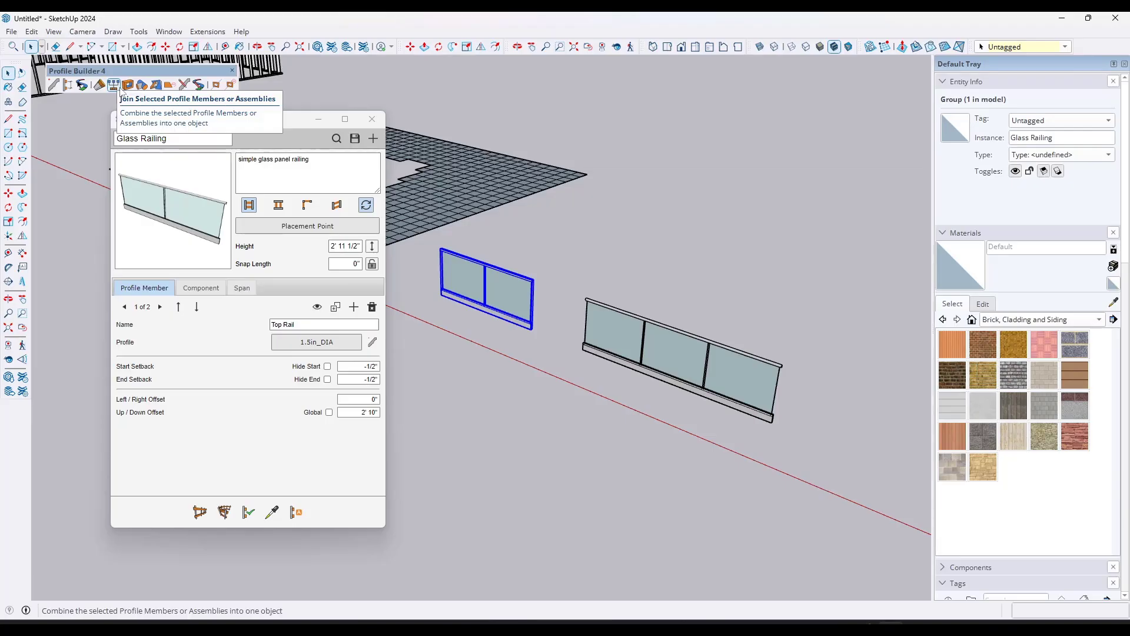
# Step: Load the 2x6 Exterior Wall assembly from Profile Builder's Assembly Examples library
pyautogui.scroll(-3, 644, 315)
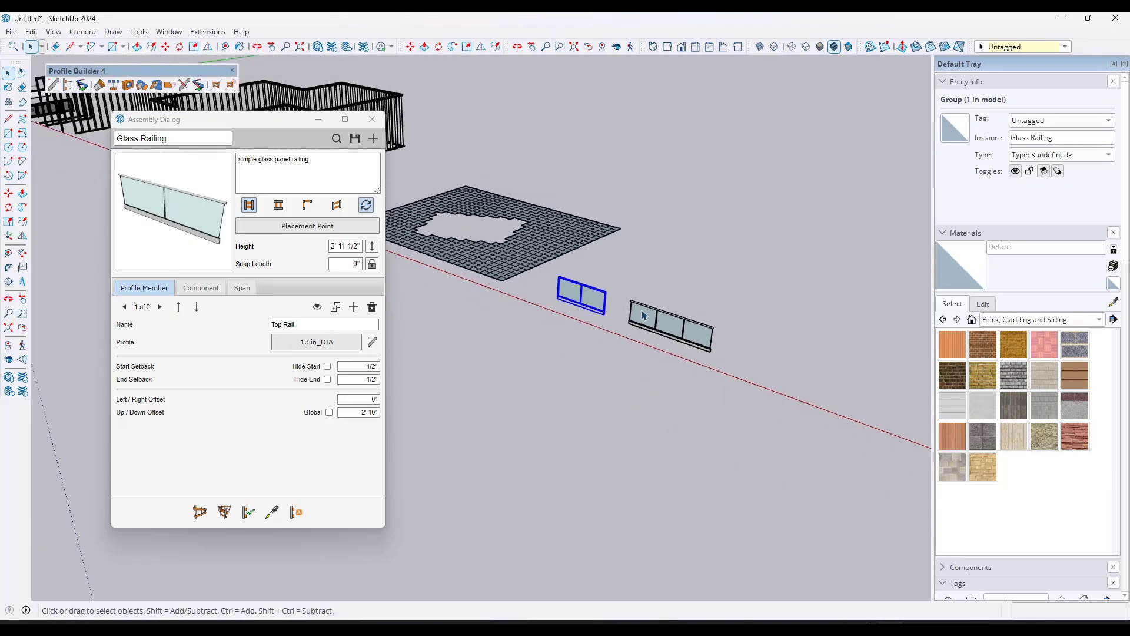
pyautogui.scroll(-5, 624, 303)
pyautogui.scroll(3, 547, 238)
pyautogui.scroll(-3, 559, 232)
pyautogui.scroll(2, 760, 311)
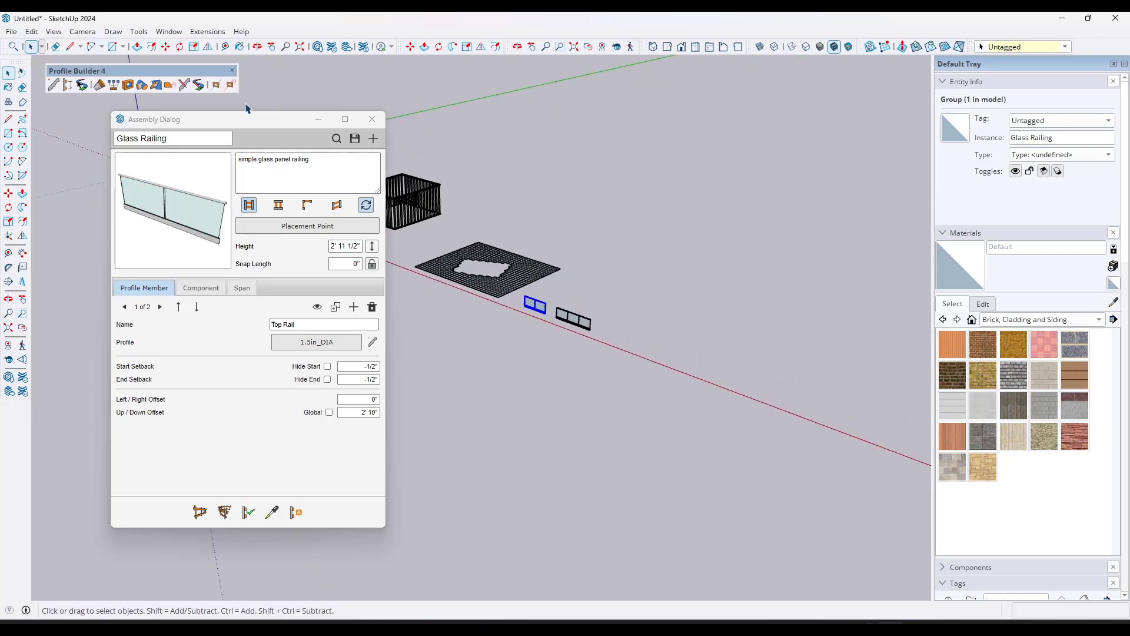
pyautogui.click(352, 139)
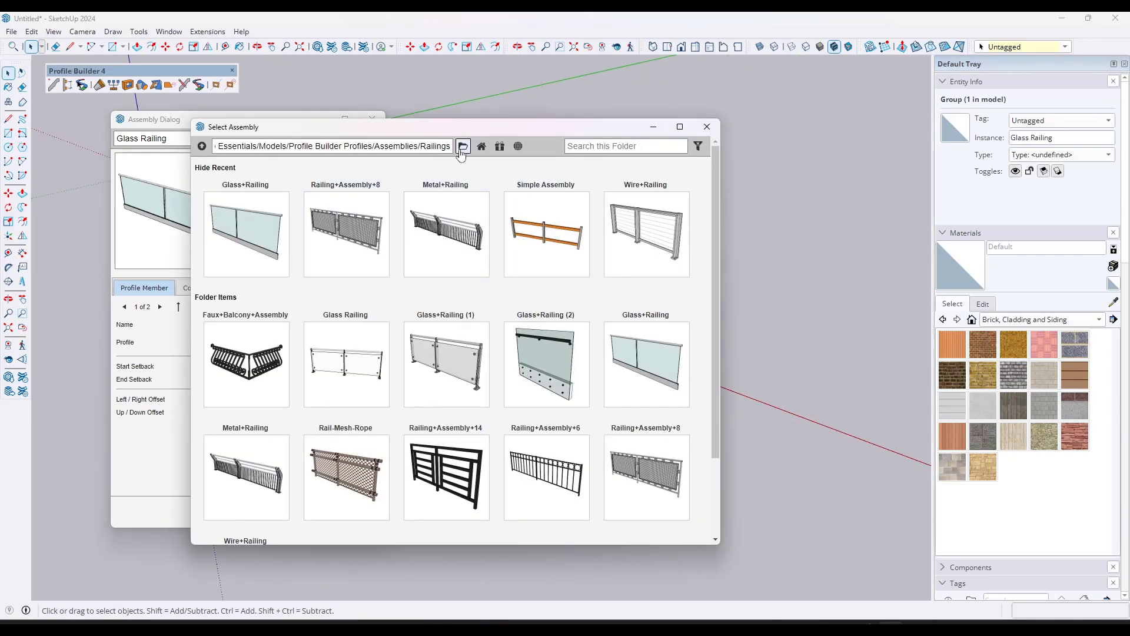
pyautogui.click(499, 147)
pyautogui.scroll(-6, 353, 294)
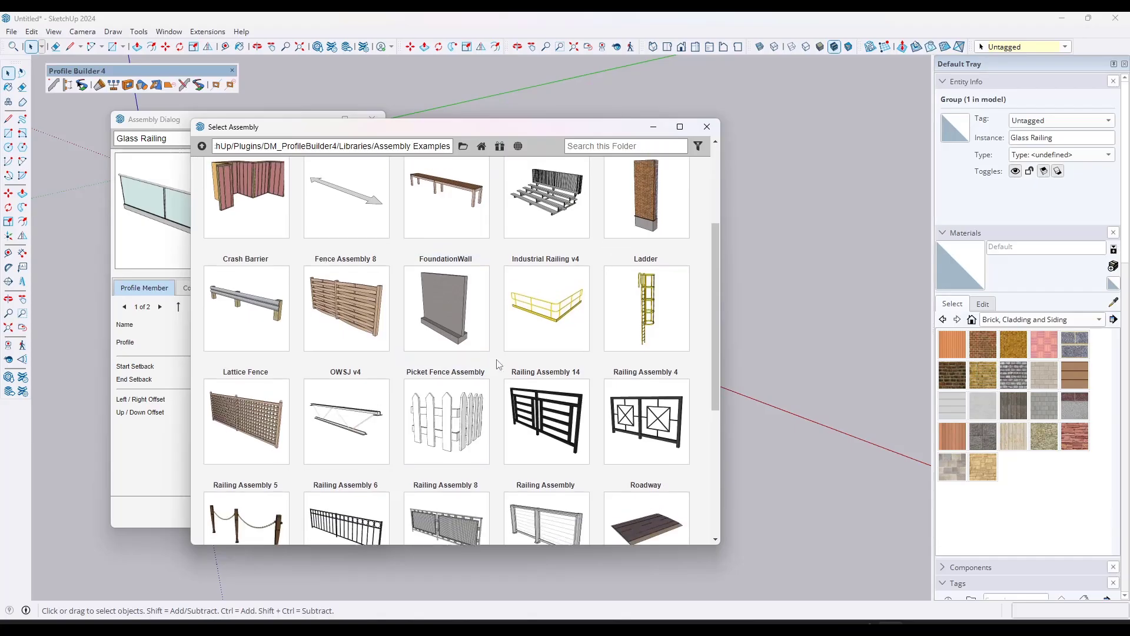
pyautogui.scroll(3, 280, 263)
pyautogui.doubleClick(280, 263)
# Step: Build a straight 2x6 exterior wall about 45' long beyond the glass railings, parallel to the red axis
pyautogui.click(200, 512)
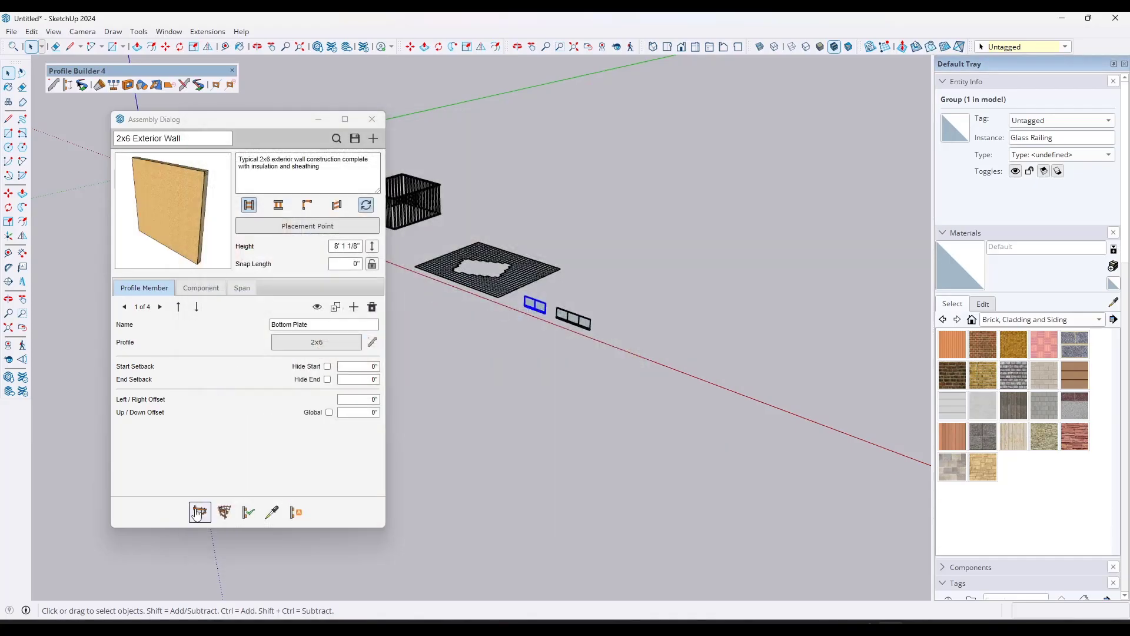
pyautogui.scroll(-2, 483, 248)
pyautogui.click(609, 322)
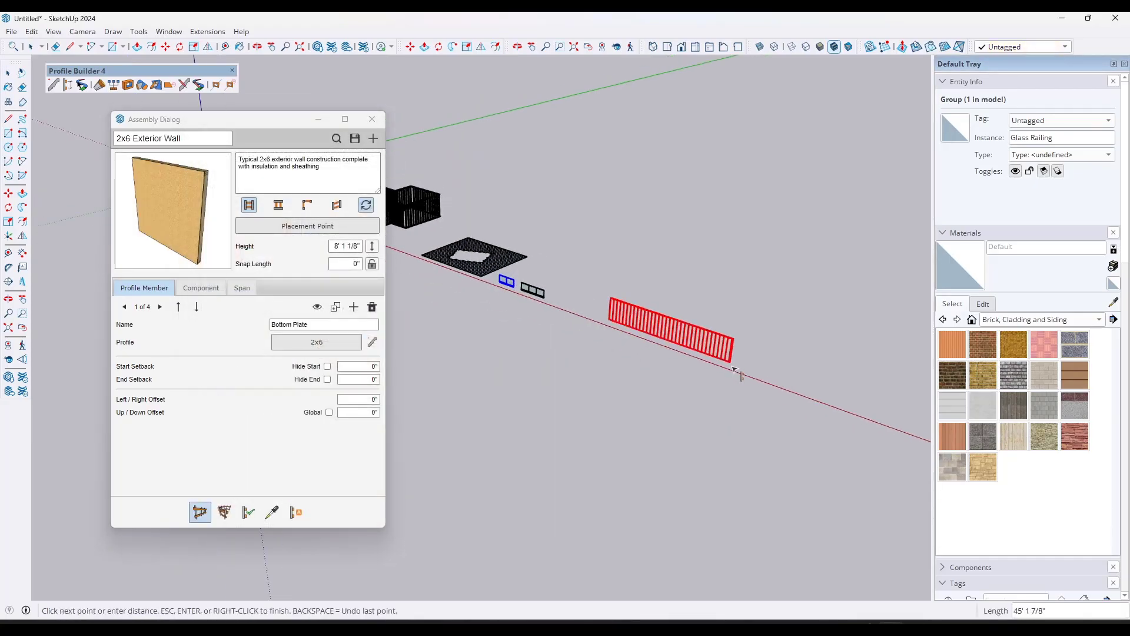
pyautogui.click(732, 367)
pyautogui.press('space')
pyautogui.scroll(6, 694, 326)
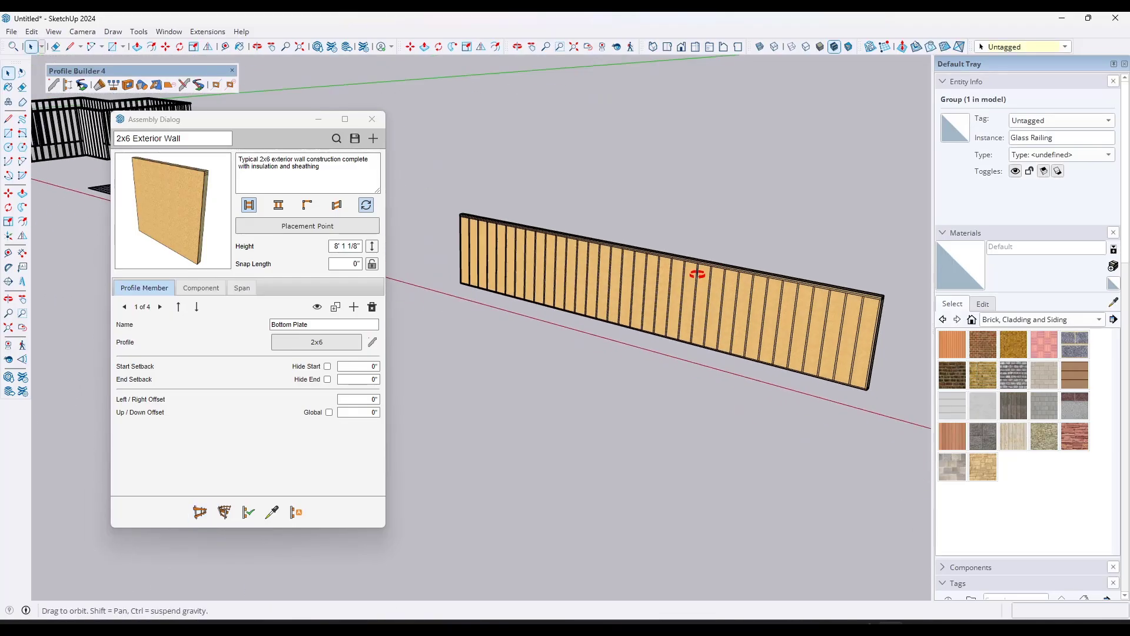
pyautogui.scroll(2, 635, 221)
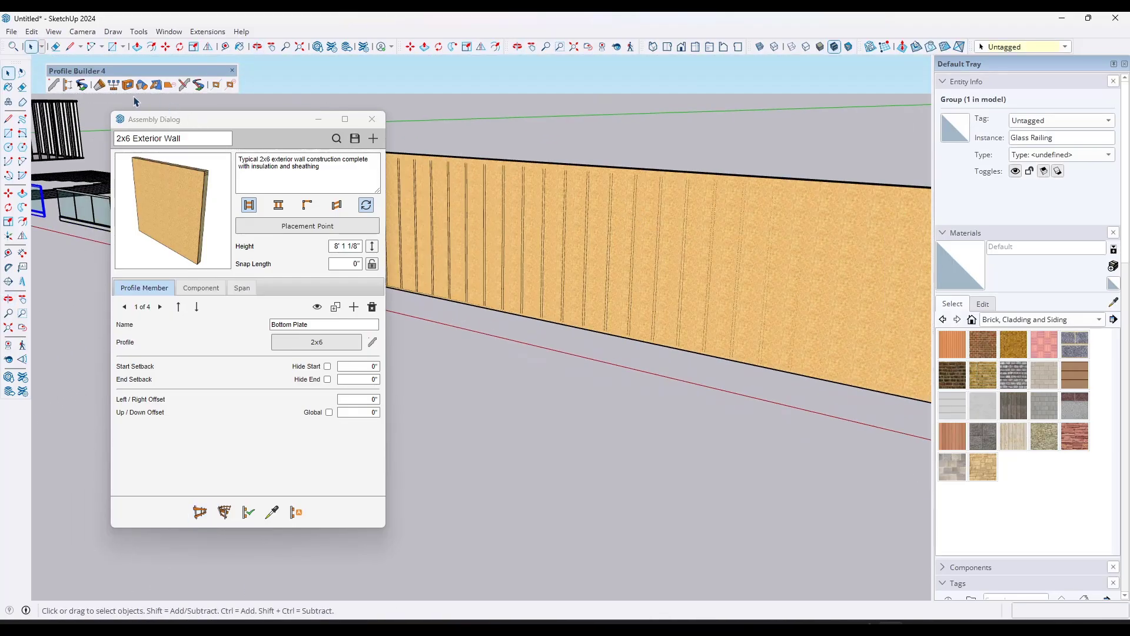
# Step: Set up a rectangular hole 3' wide and 4' high for the exterior wall
pyautogui.click(141, 85)
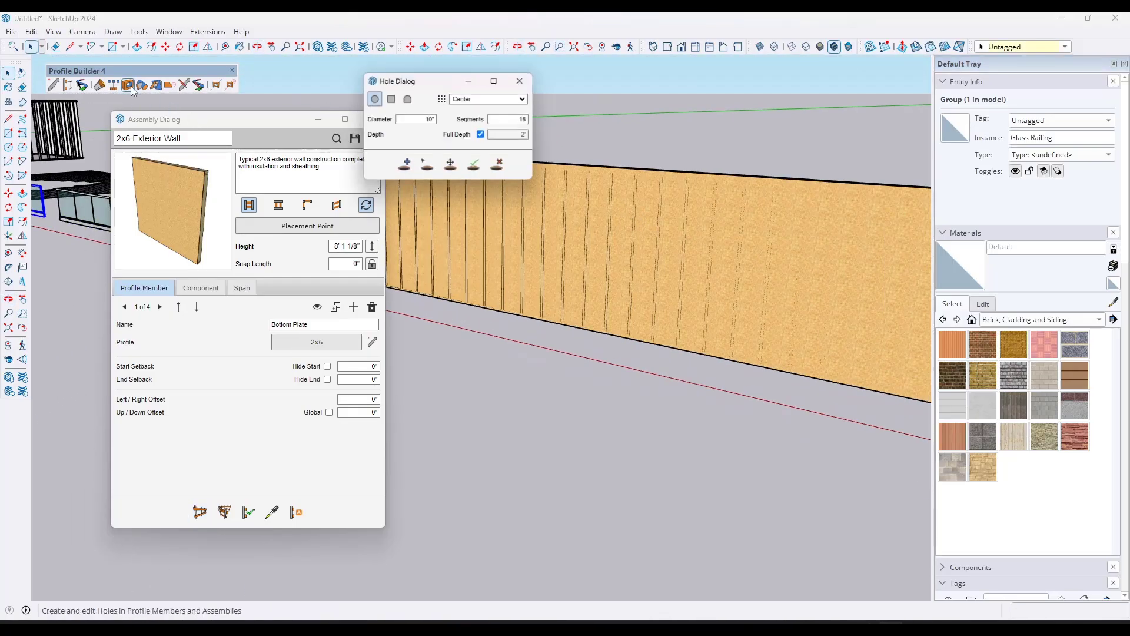
pyautogui.click(390, 98)
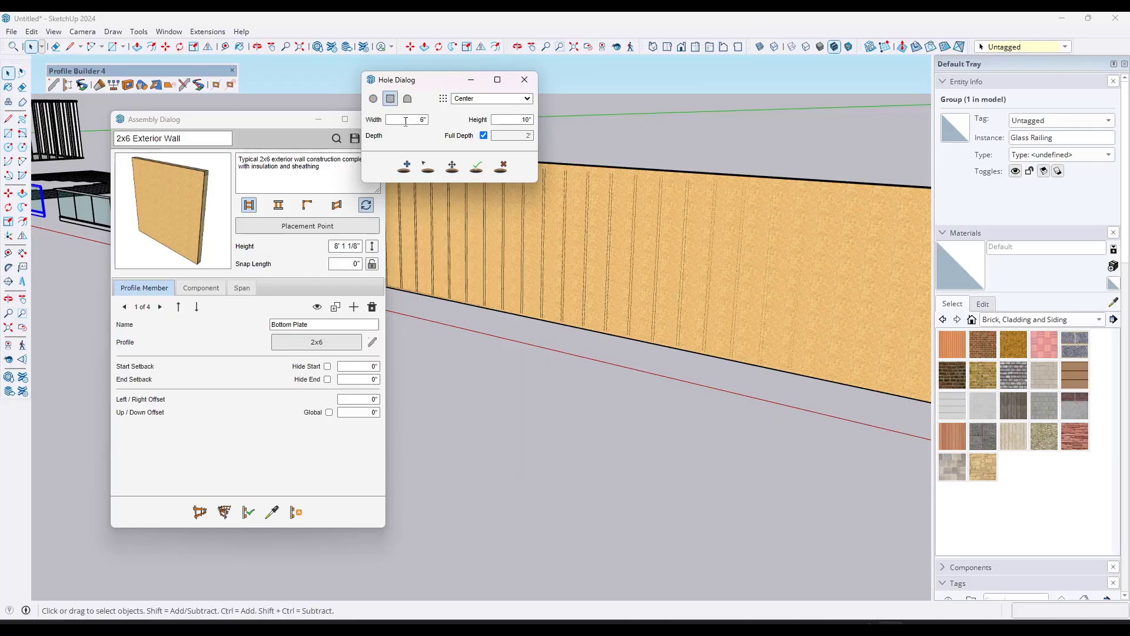
pyautogui.moveTo(406, 121); pyautogui.dragTo(428, 116)
pyautogui.write("3'")
pyautogui.press('Tab')
# Step: Cut four 3' by 4' window holes in a row along the exterior wall
pyautogui.click(406, 169)
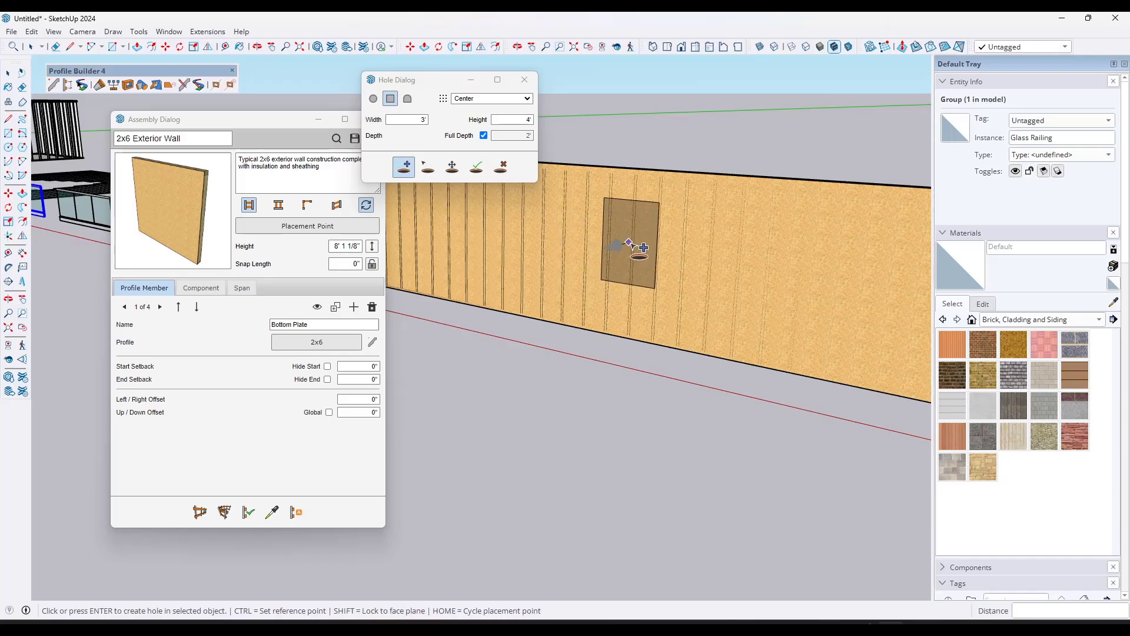
pyautogui.moveTo(665, 243); pyautogui.dragTo(579, 284, button='middle')
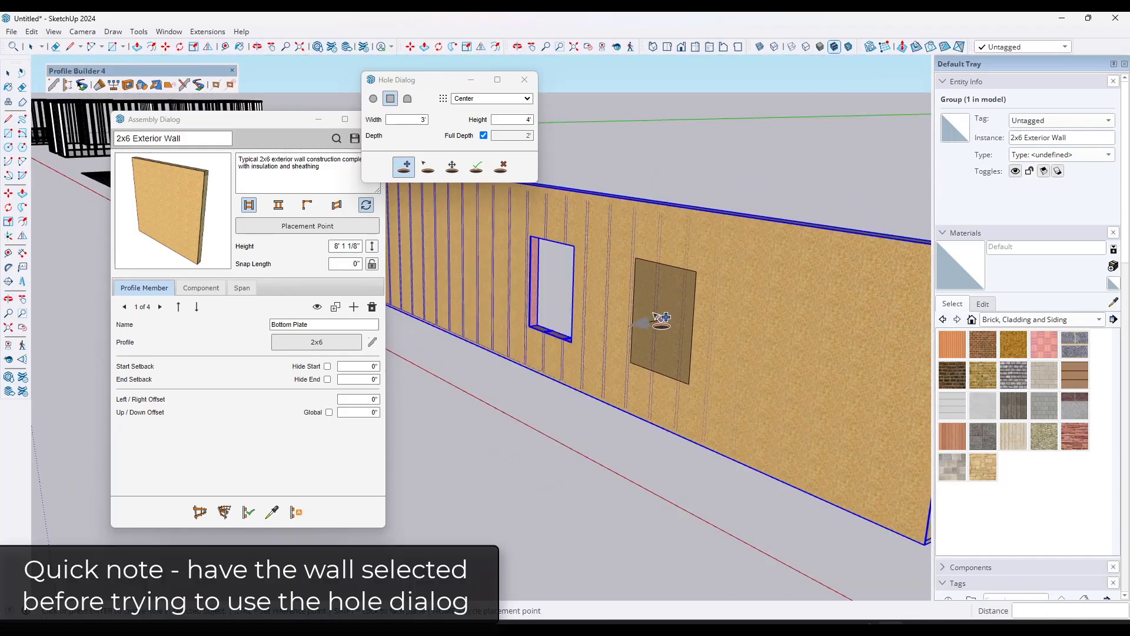
pyautogui.click(650, 318)
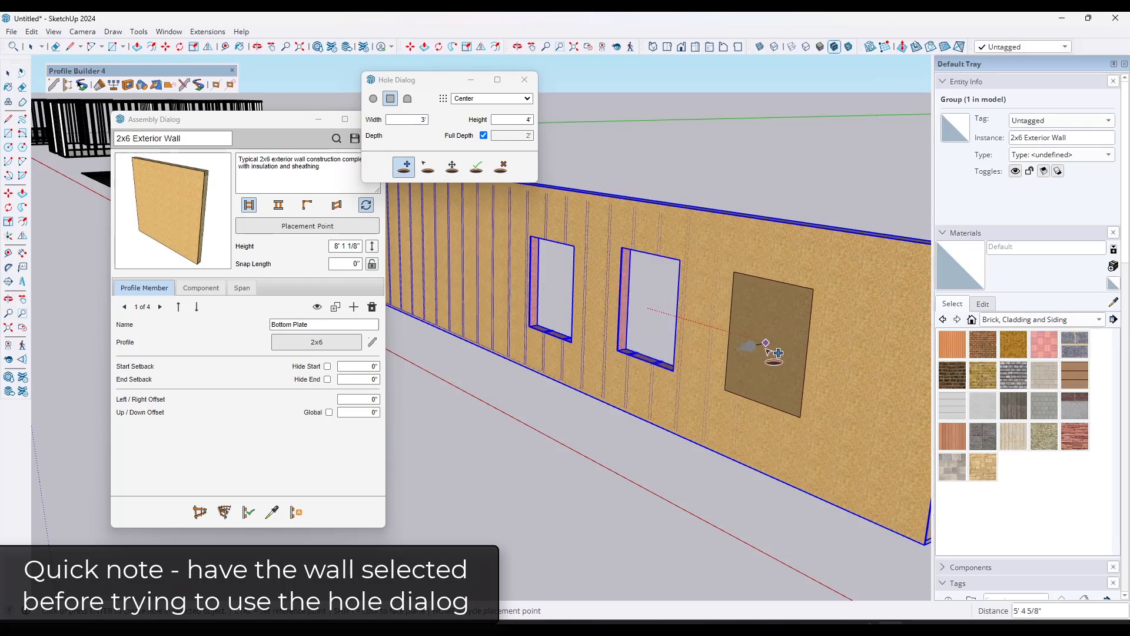
pyautogui.click(770, 344)
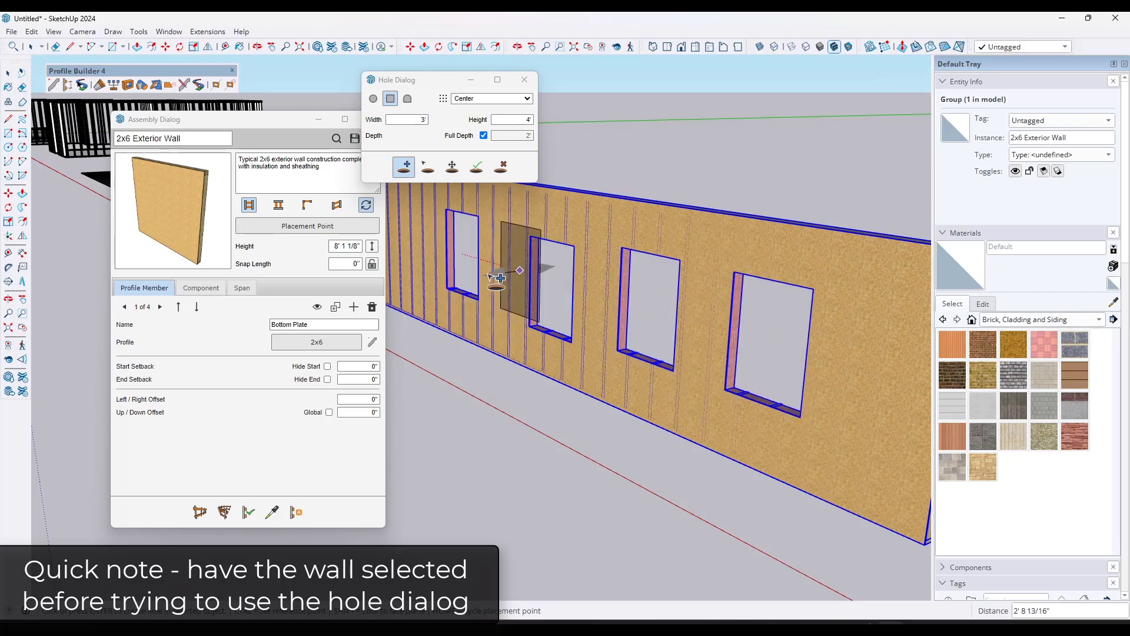
pyautogui.click(462, 254)
pyautogui.press('space')
# Step: Examine how the wall's studs and insulation are cut around the window holes from both sides
pyautogui.scroll(3, 694, 384)
pyautogui.scroll(-6, 510, 308)
pyautogui.moveTo(668, 321); pyautogui.dragTo(465, 283, button='middle')
pyautogui.moveTo(579, 272); pyautogui.dragTo(605, 270, button='middle')
pyautogui.press('space')
pyautogui.scroll(6, 605, 247)
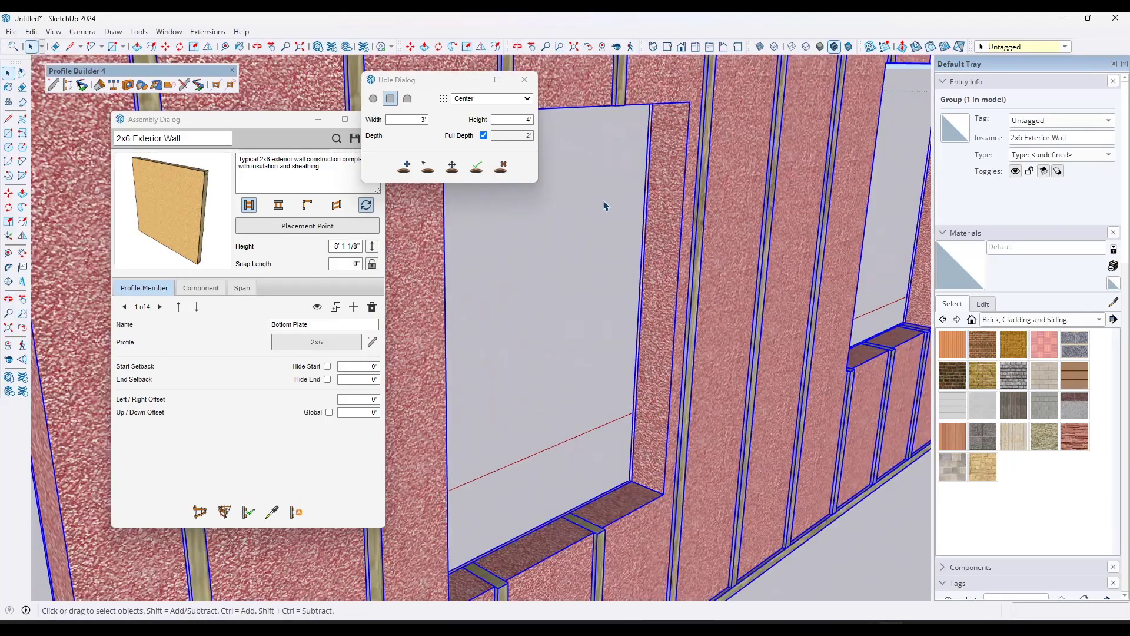
pyautogui.scroll(-4, 606, 206)
pyautogui.scroll(5, 580, 180)
pyautogui.scroll(-5, 580, 171)
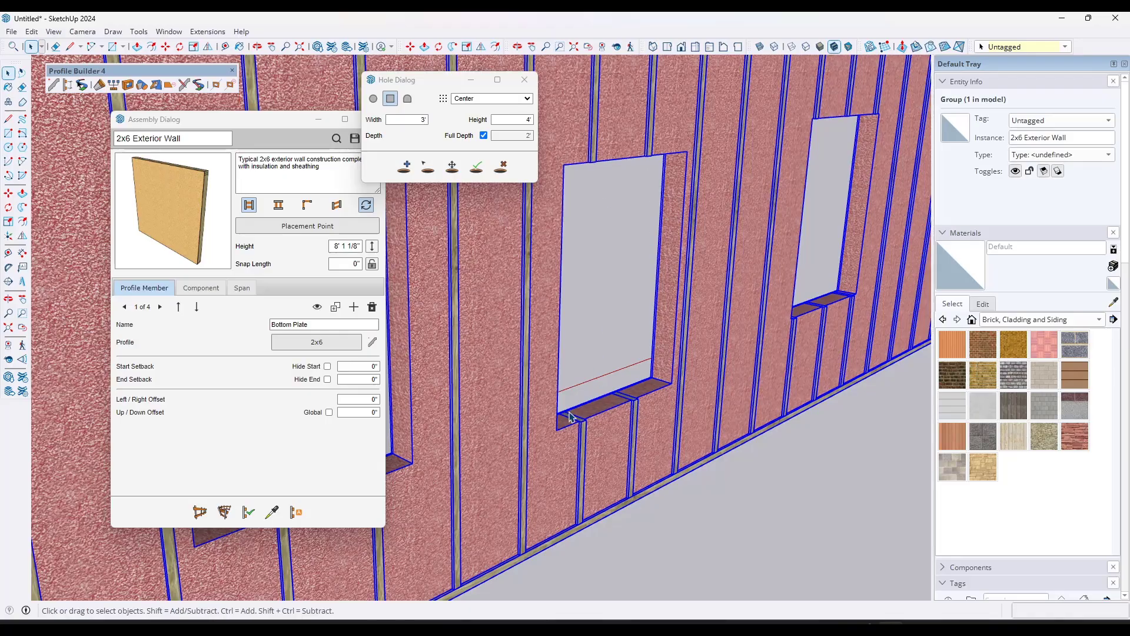
pyautogui.moveTo(560, 392); pyautogui.dragTo(889, 362, button='middle')
pyautogui.scroll(-5, 626, 326)
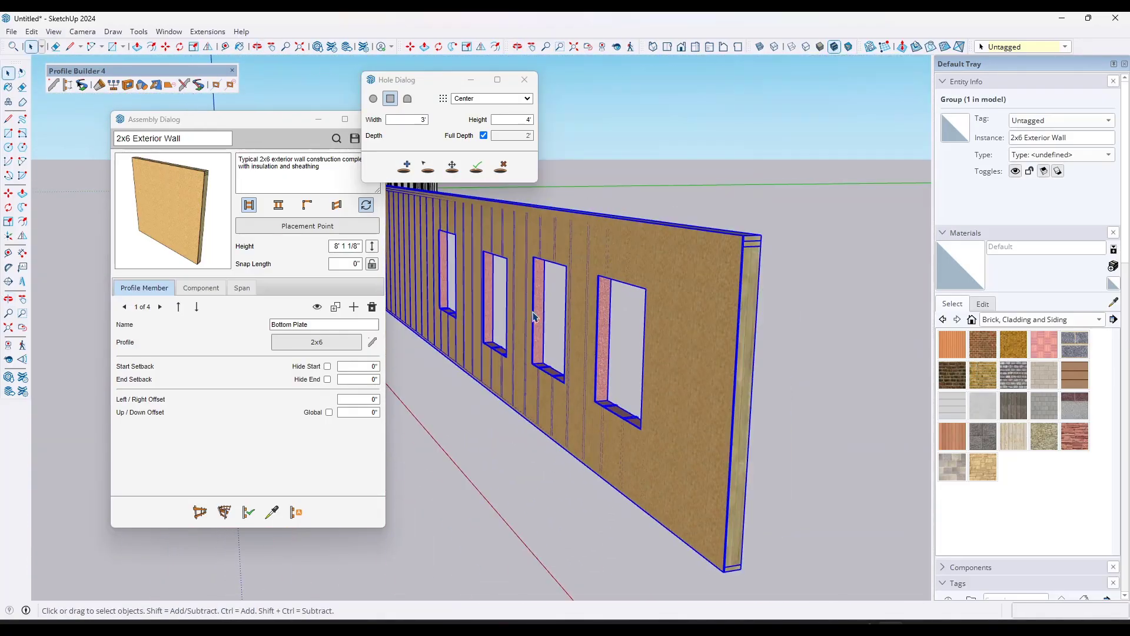
pyautogui.moveTo(534, 315); pyautogui.dragTo(616, 317, button='middle')
pyautogui.scroll(8, 592, 291)
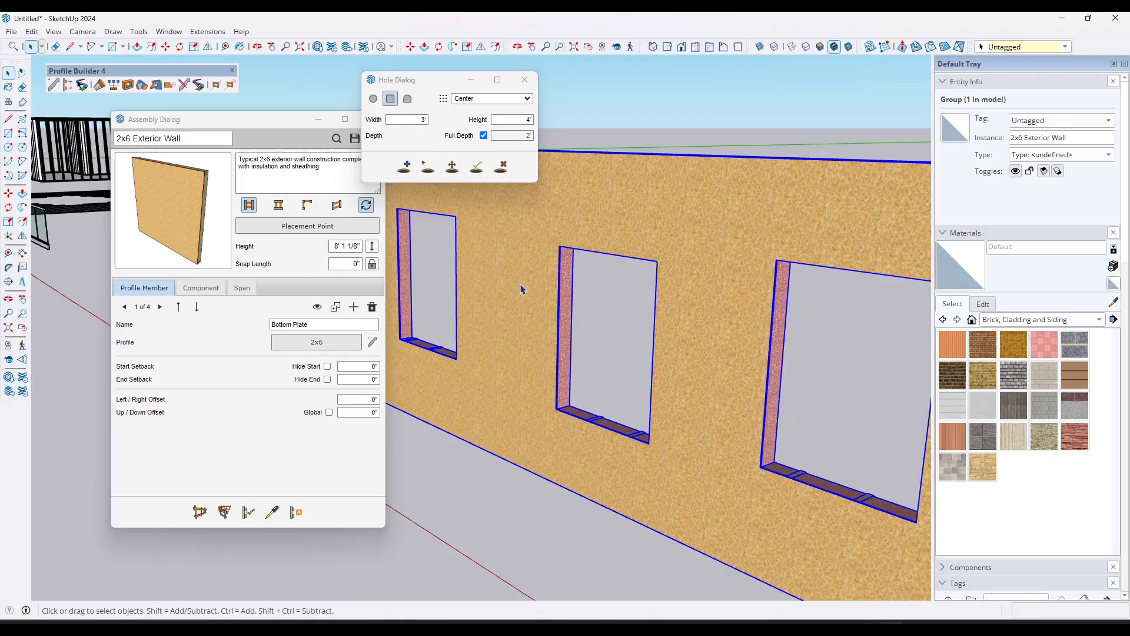
# Step: Remove three of the four window holes, keeping only the one nearest the wall's end
pyautogui.click(501, 170)
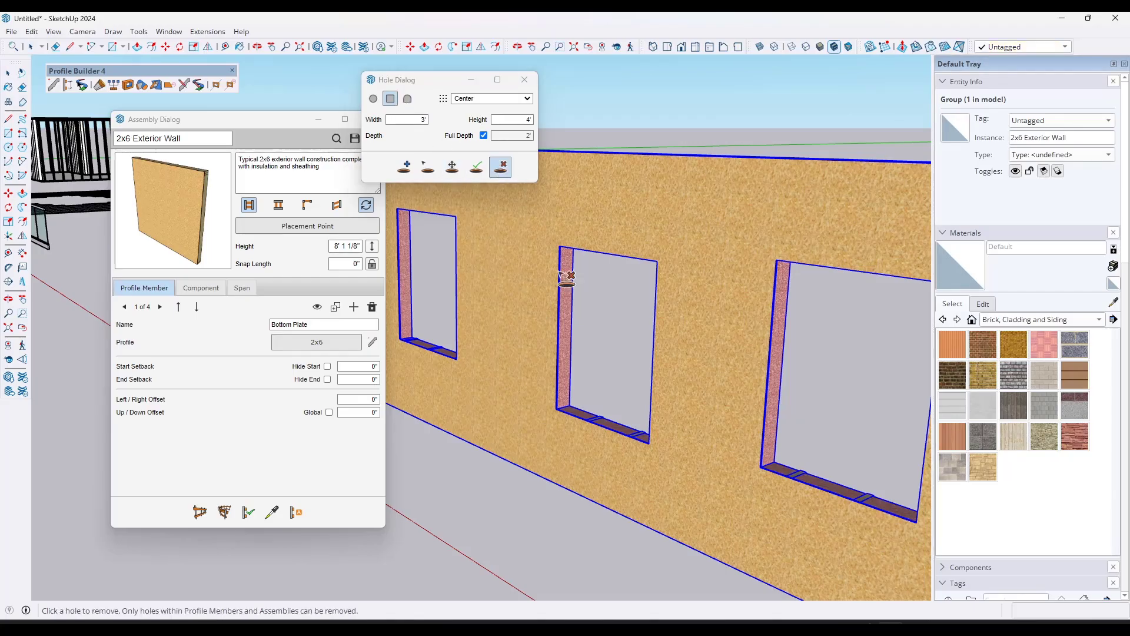
pyautogui.click(783, 335)
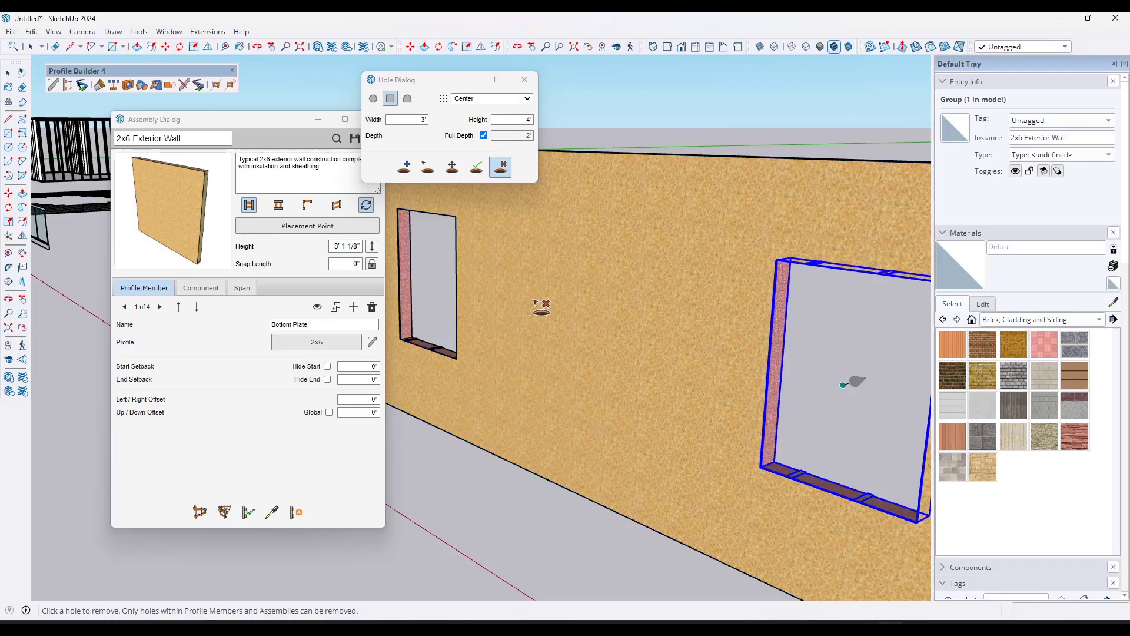
pyautogui.click(462, 266)
pyautogui.scroll(-4, 513, 332)
pyautogui.press('space')
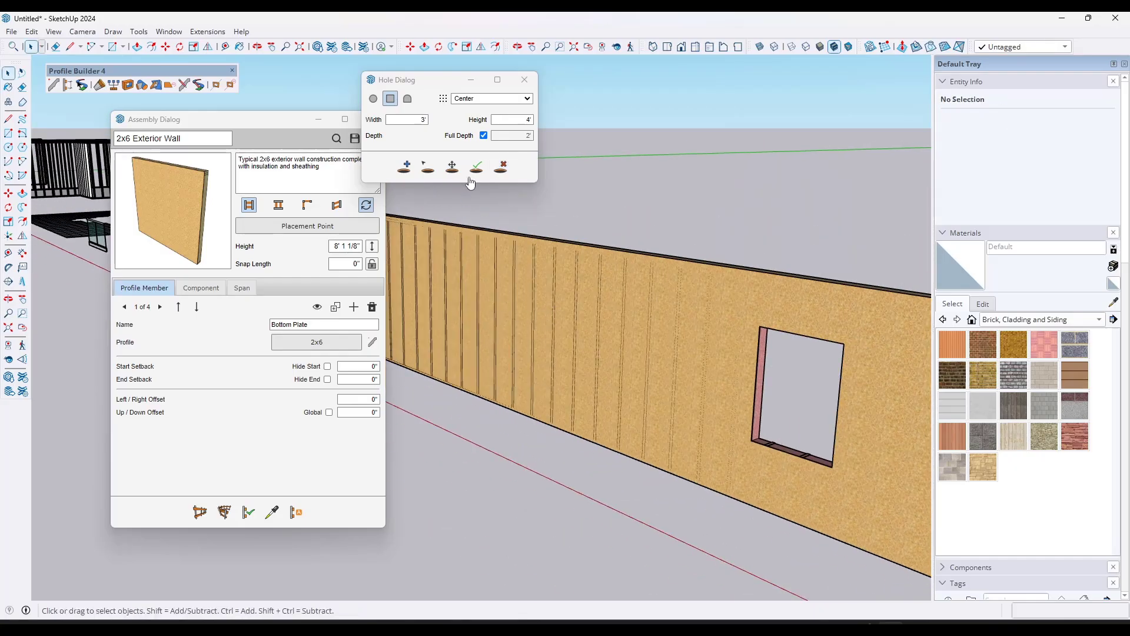
# Step: Move the remaining window hole about 10' 3" along the wall toward its middle
pyautogui.scroll(-1, 465, 208)
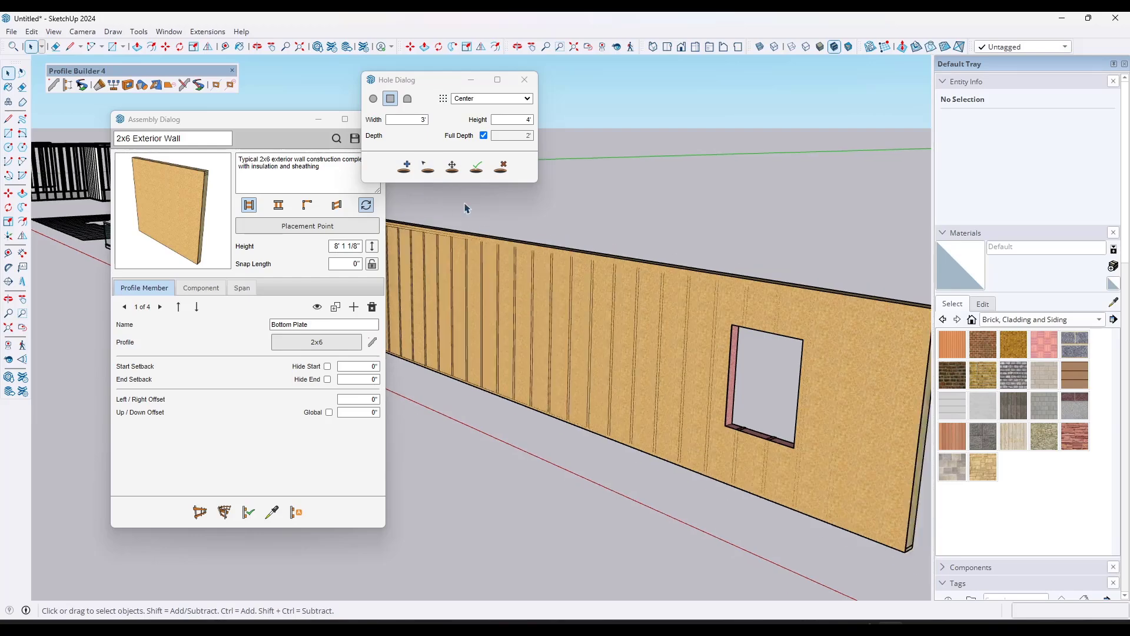
pyautogui.click(452, 168)
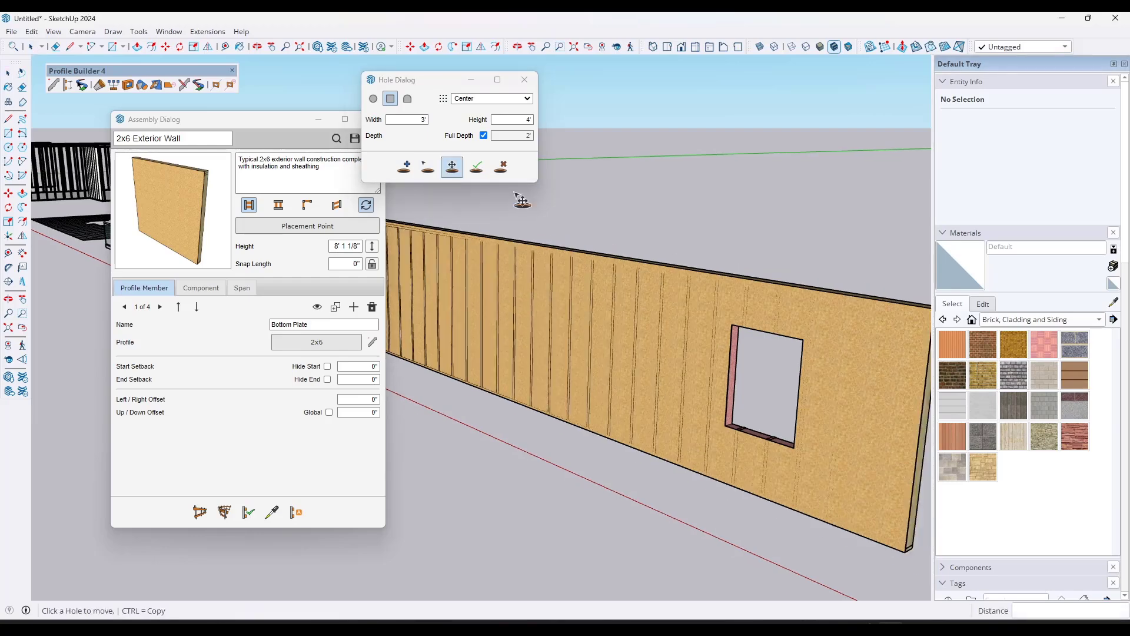
pyautogui.click(734, 364)
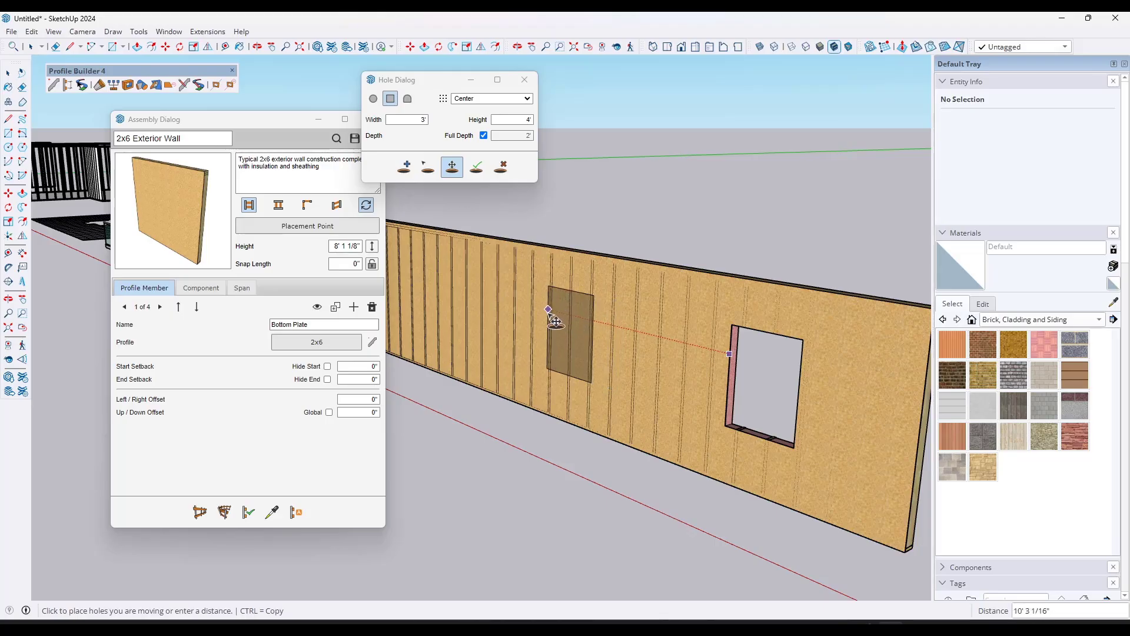
pyautogui.click(555, 322)
pyautogui.press('space')
pyautogui.scroll(-3, 479, 247)
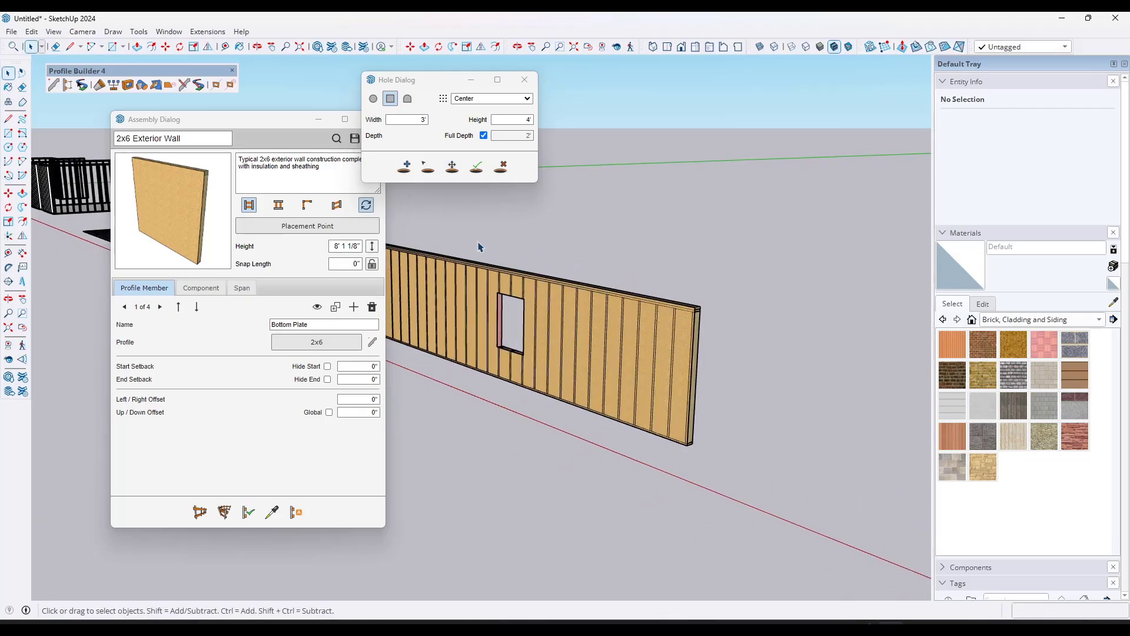
# Step: Close the hole and assembly dialogs
pyautogui.click(525, 80)
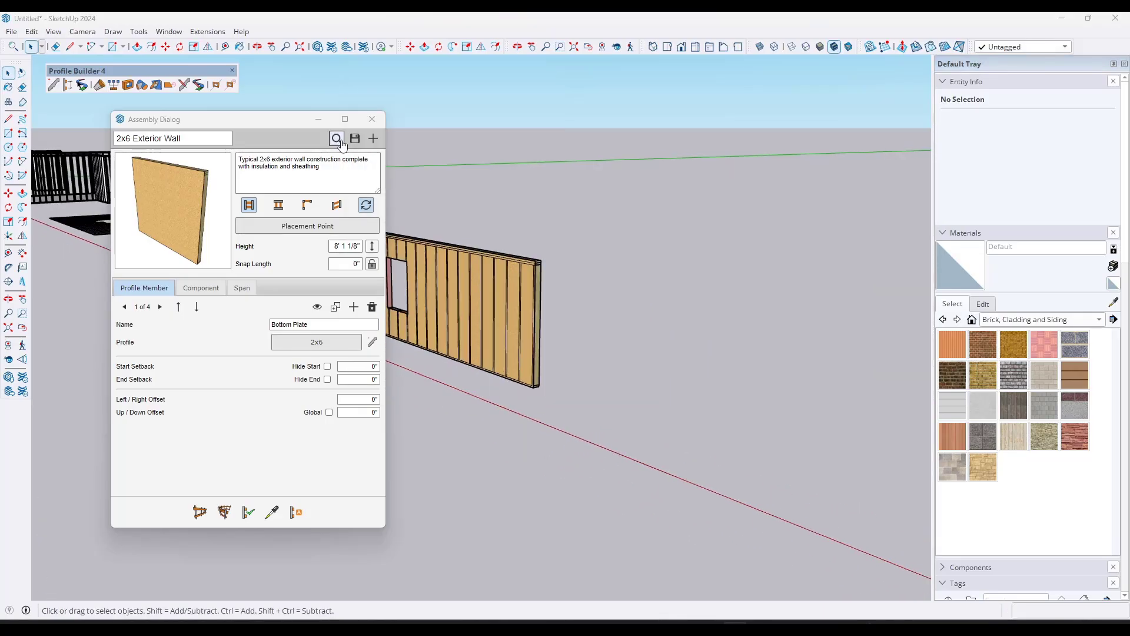
pyautogui.click(373, 121)
pyautogui.scroll(-6, 531, 285)
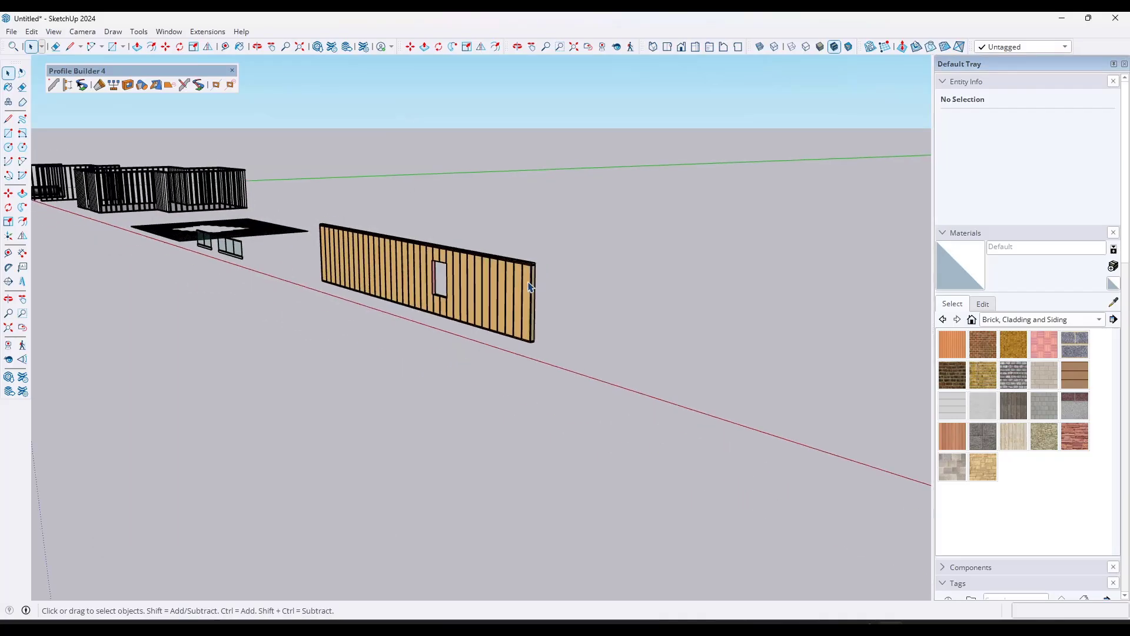
# Step: Open the path of the zigzag TestProfile member beside the curved gutter for editing
pyautogui.scroll(5, 169, 213)
pyautogui.scroll(10, 258, 260)
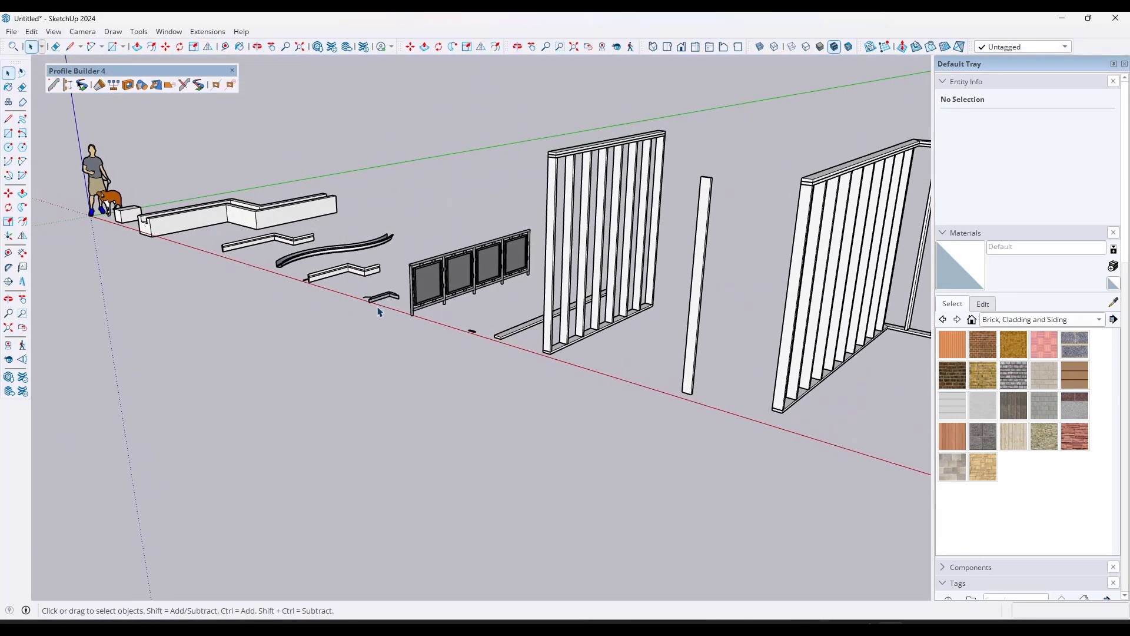
pyautogui.click(185, 84)
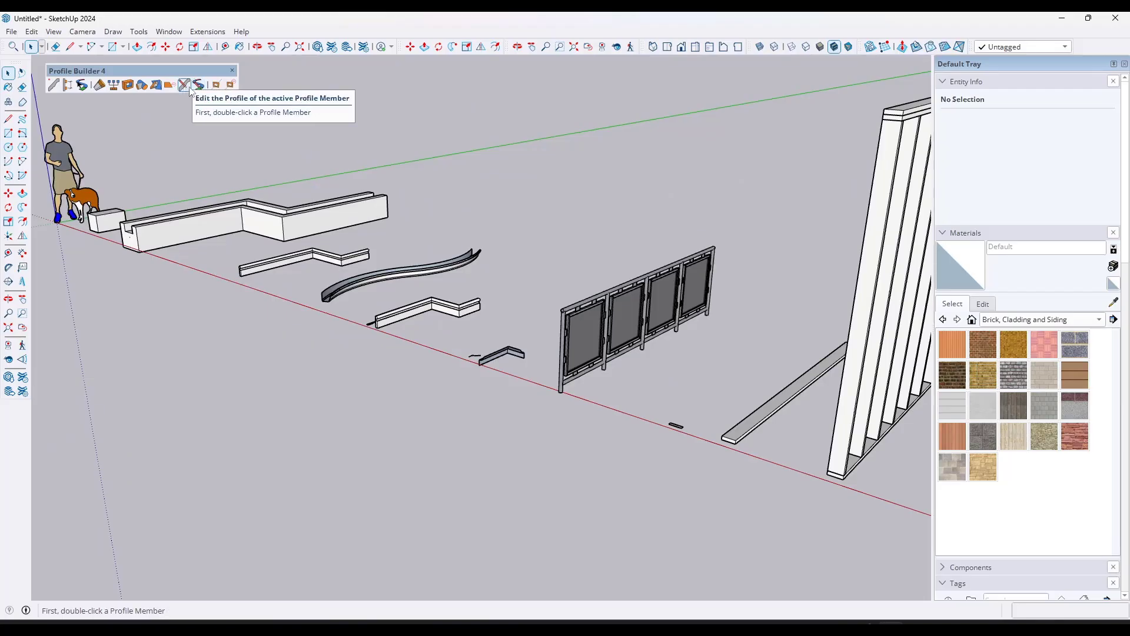
pyautogui.scroll(5, 285, 277)
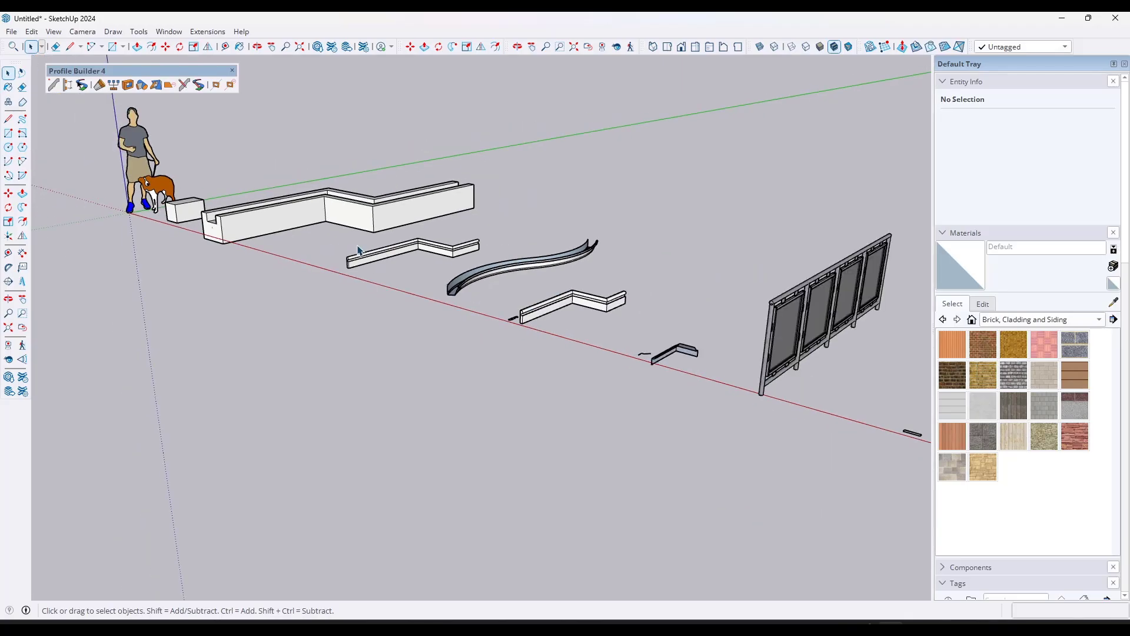
pyautogui.scroll(2, 358, 251)
pyautogui.click(406, 252)
pyautogui.scroll(4, 412, 259)
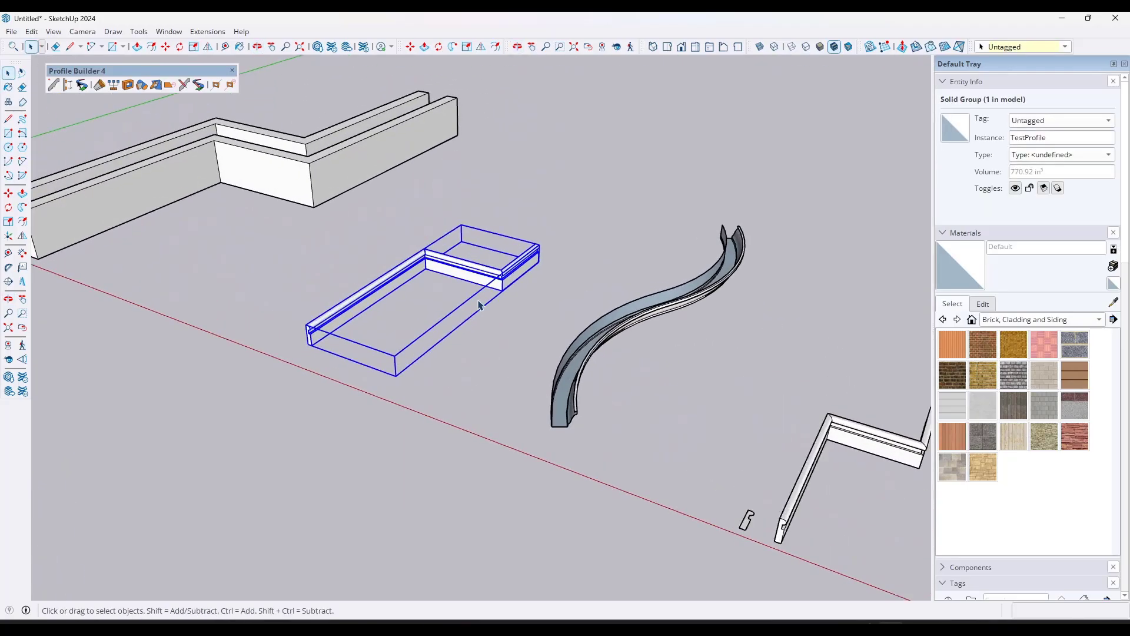
pyautogui.scroll(2, 477, 298)
pyautogui.moveTo(447, 278); pyautogui.dragTo(465, 382, button='middle')
pyautogui.click(200, 85)
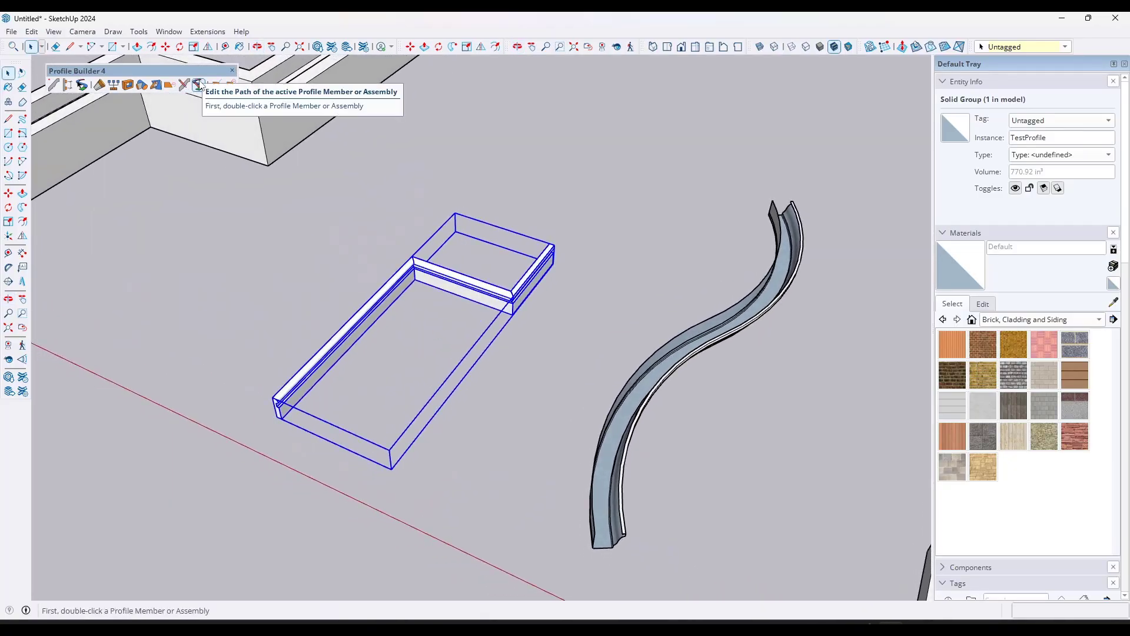
pyautogui.click(200, 86)
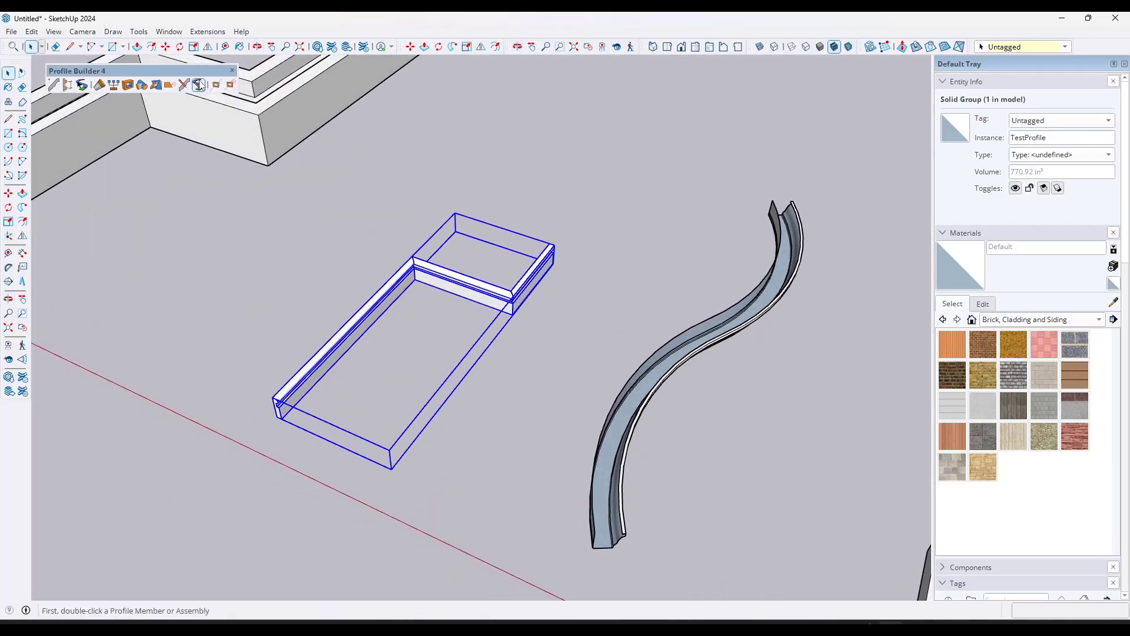
pyautogui.click(630, 329)
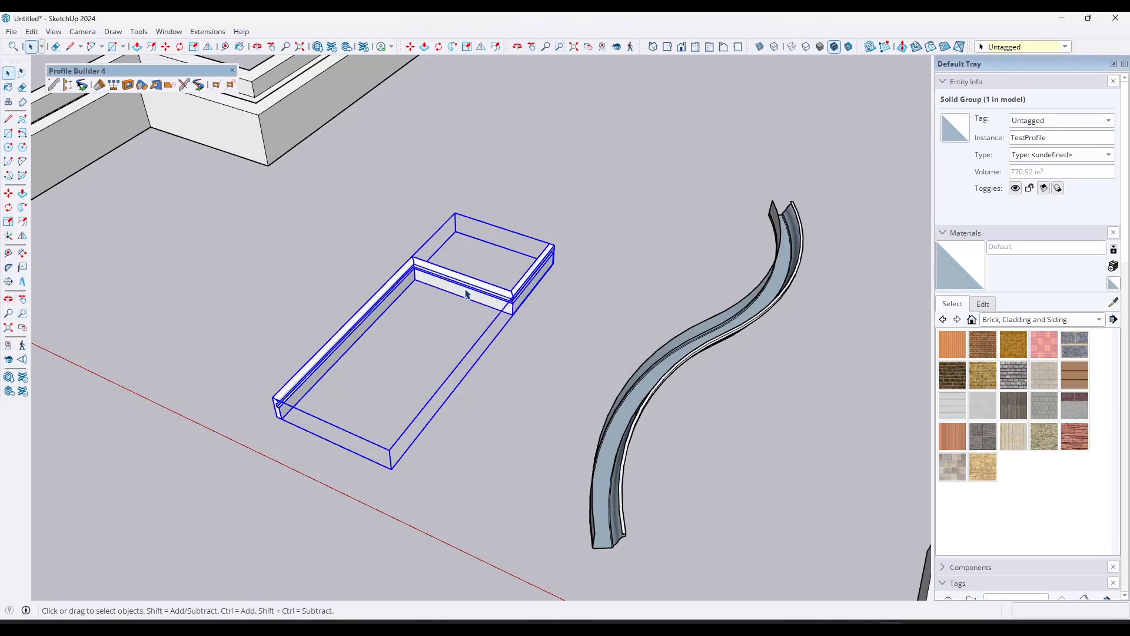
pyautogui.click(200, 85)
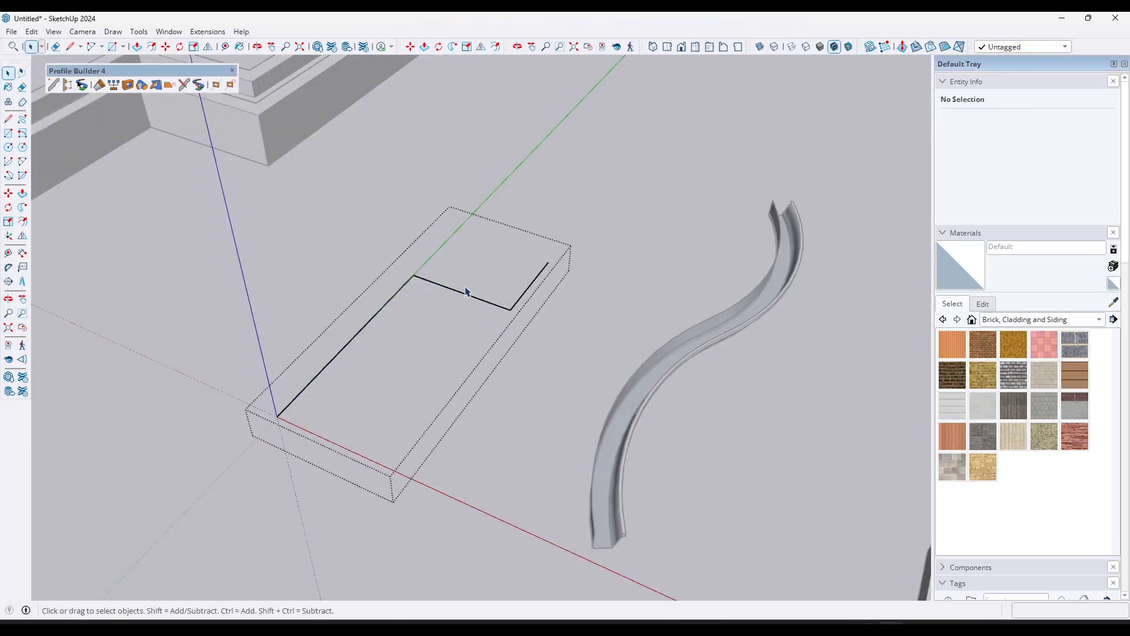
# Step: Reroute the path with two new segments starting at the middle segment's midpoint, erase the old end beyond it, and finish the path edit
pyautogui.press('l')
pyautogui.click(462, 290)
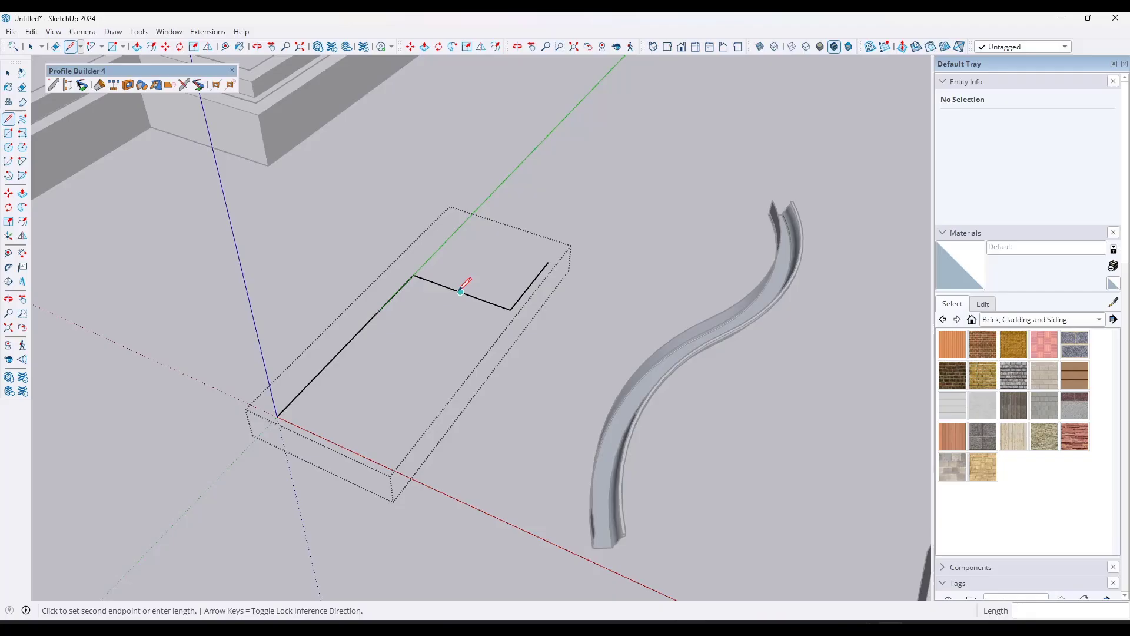
pyautogui.click(534, 209)
pyautogui.click(685, 255)
pyautogui.press('e')
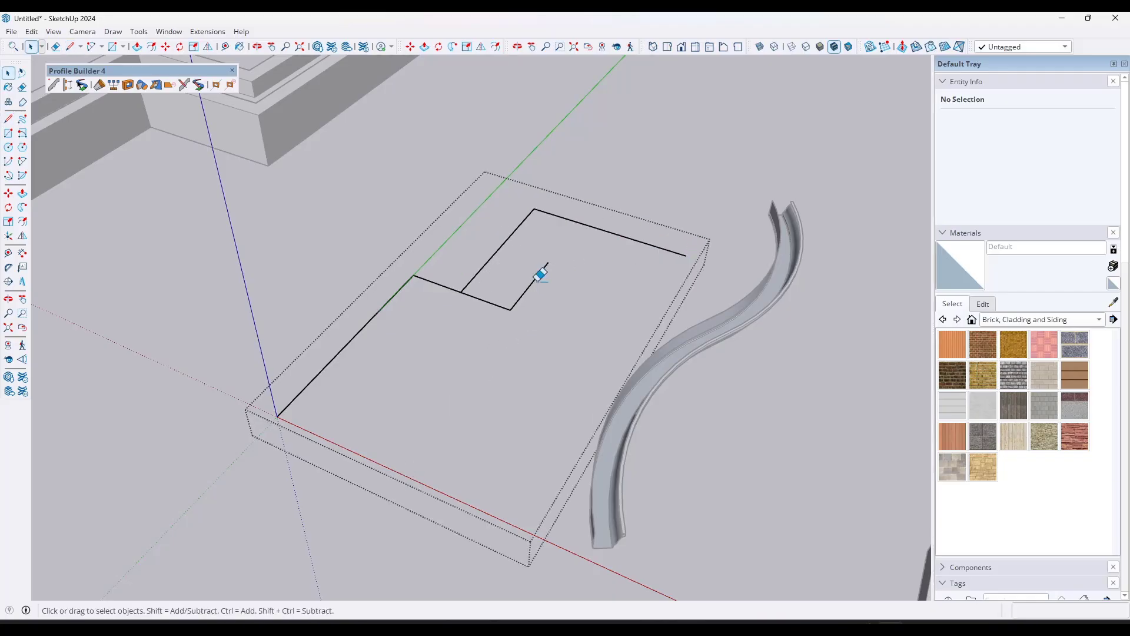
pyautogui.moveTo(492, 319); pyautogui.dragTo(493, 318)
pyautogui.press('space')
pyautogui.click(657, 159)
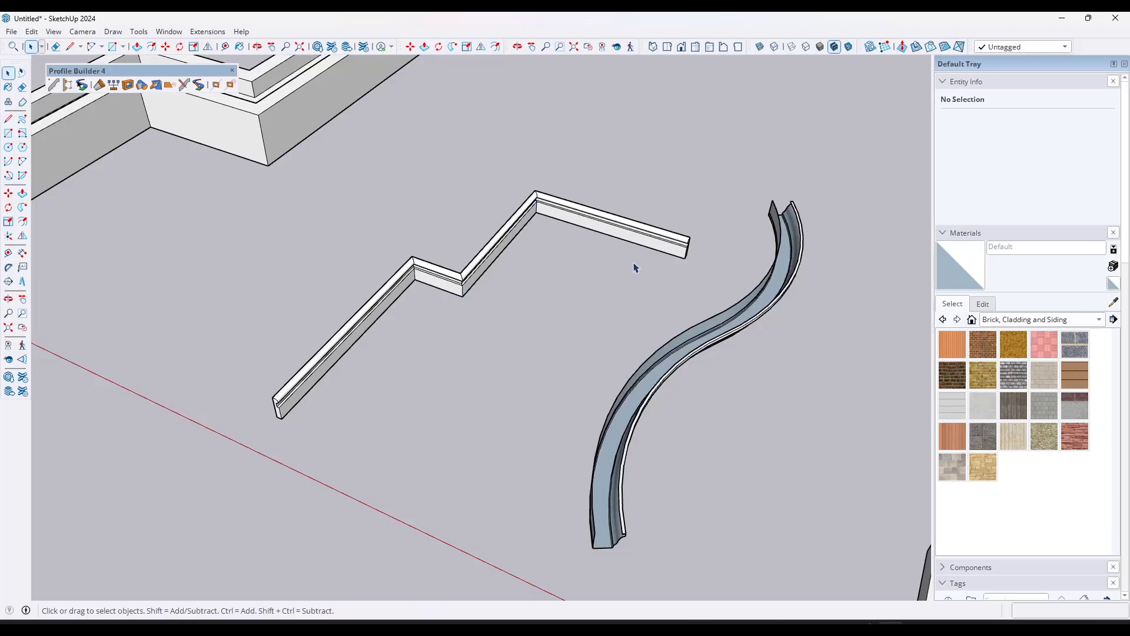
# Step: Open the profile shape of the curved Gutter member for editing
pyautogui.click(182, 87)
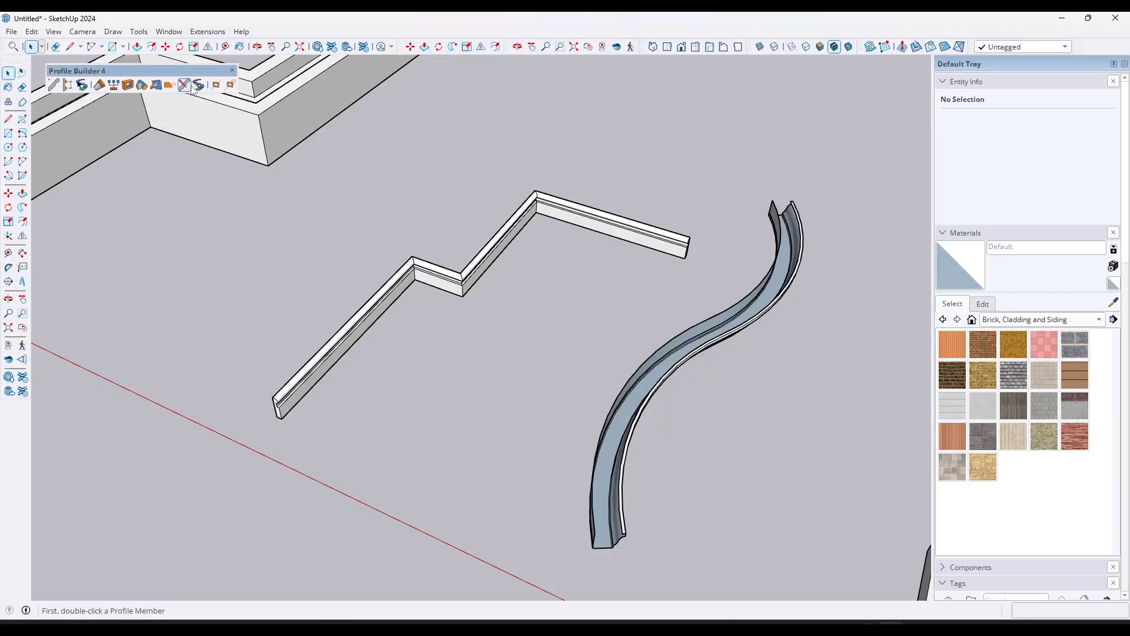
pyautogui.click(184, 86)
pyautogui.press('space')
pyautogui.scroll(-2, 471, 309)
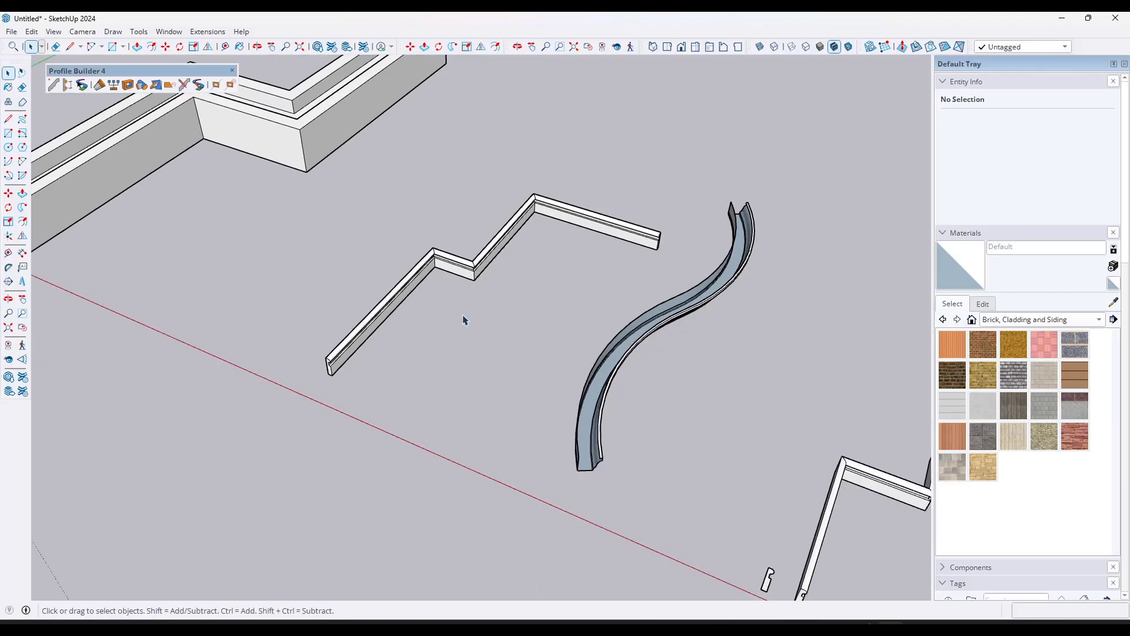
pyautogui.moveTo(440, 376); pyautogui.dragTo(473, 234, button='middle')
pyautogui.scroll(3, 550, 327)
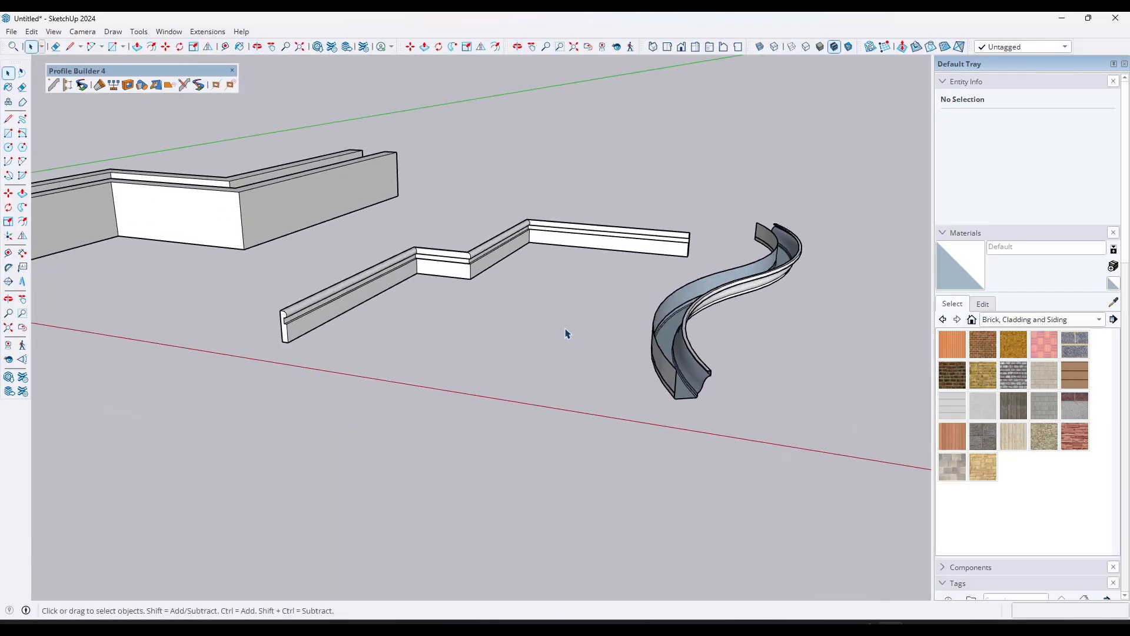
pyautogui.click(677, 373)
pyautogui.scroll(5, 665, 374)
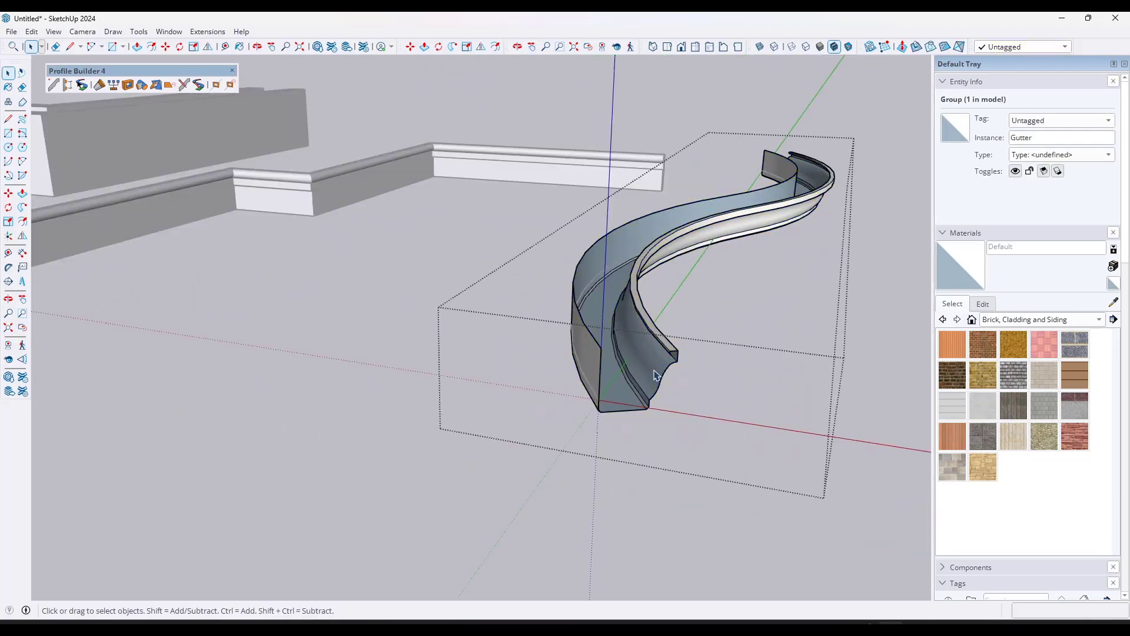
pyautogui.click(186, 84)
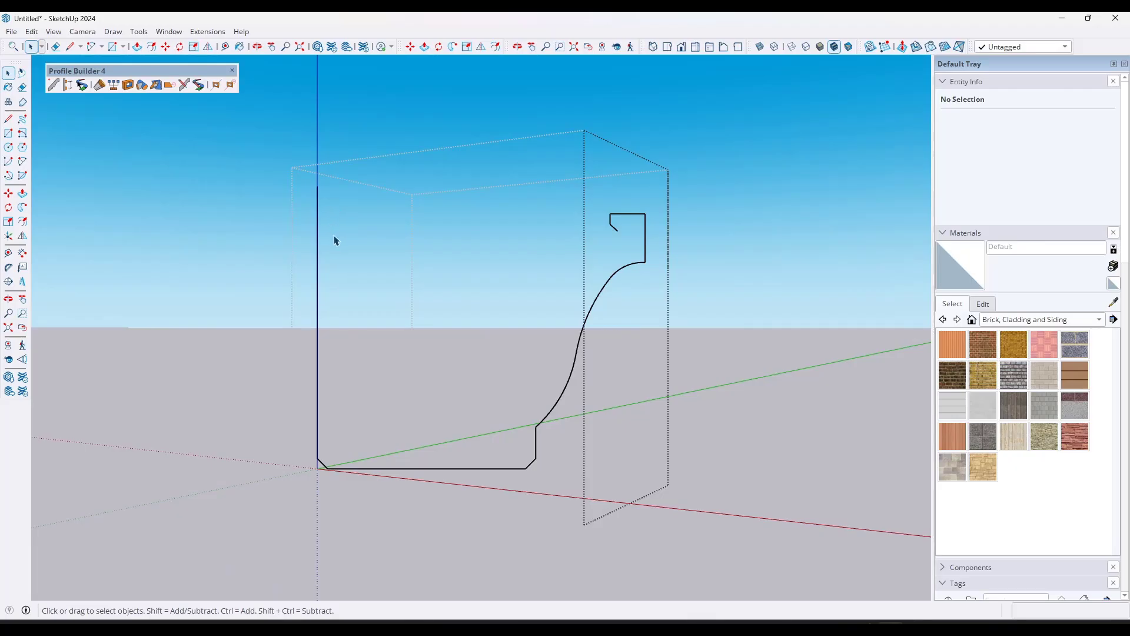
# Step: Redraw the gutter profile's angled lip end as a square step, erasing the angled edge and the line closing the lip
pyautogui.press('l')
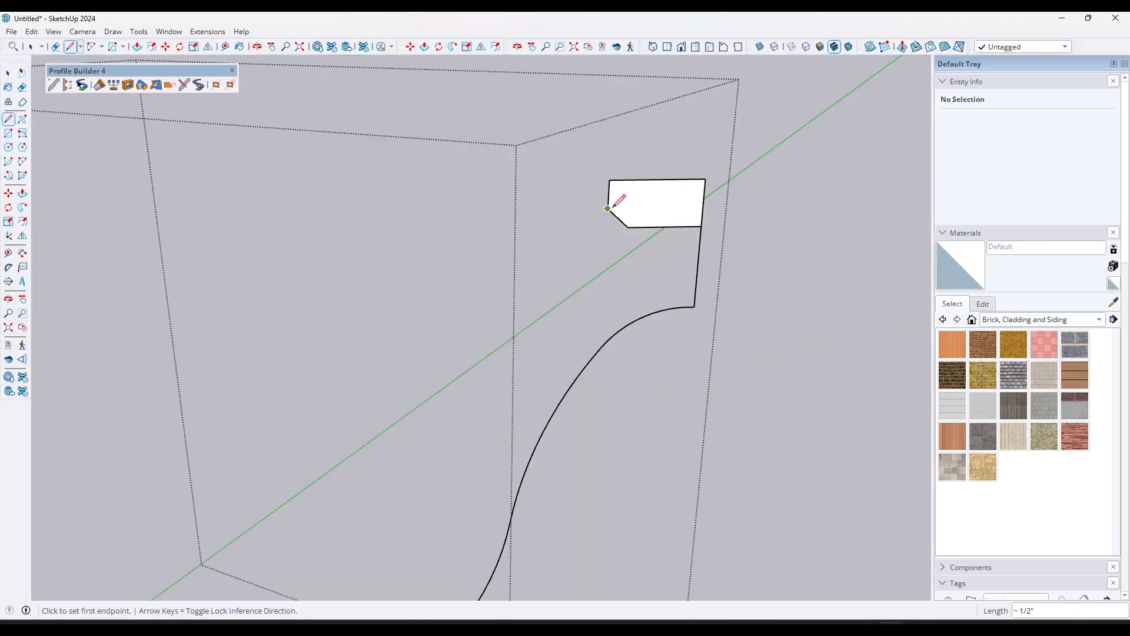
pyautogui.click(608, 208)
pyautogui.scroll(3, 641, 200)
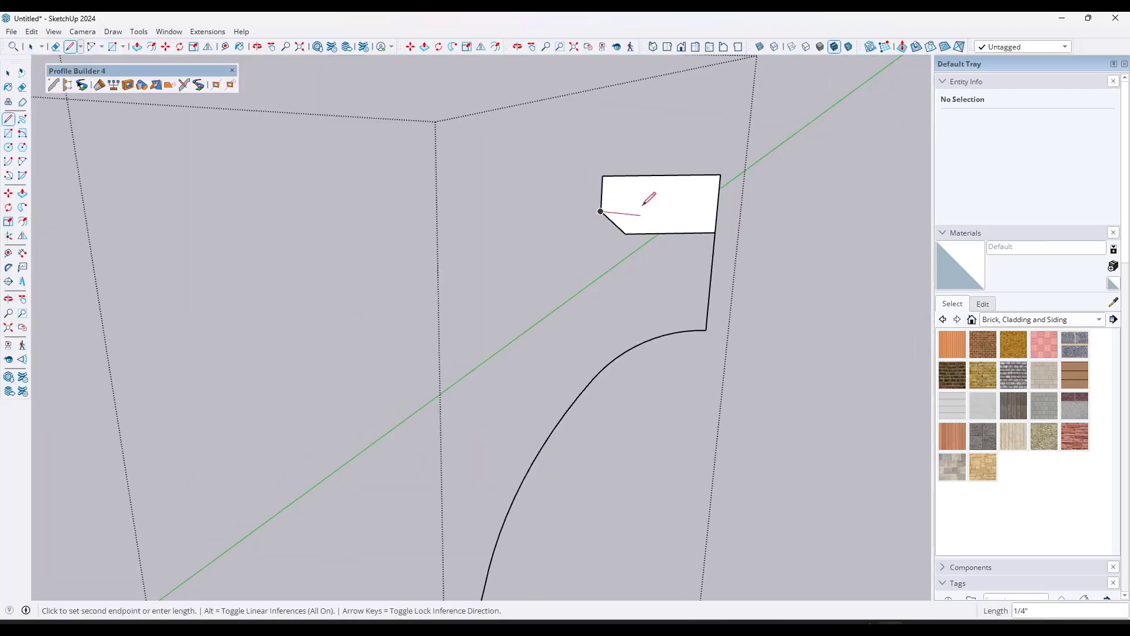
pyautogui.click(630, 213)
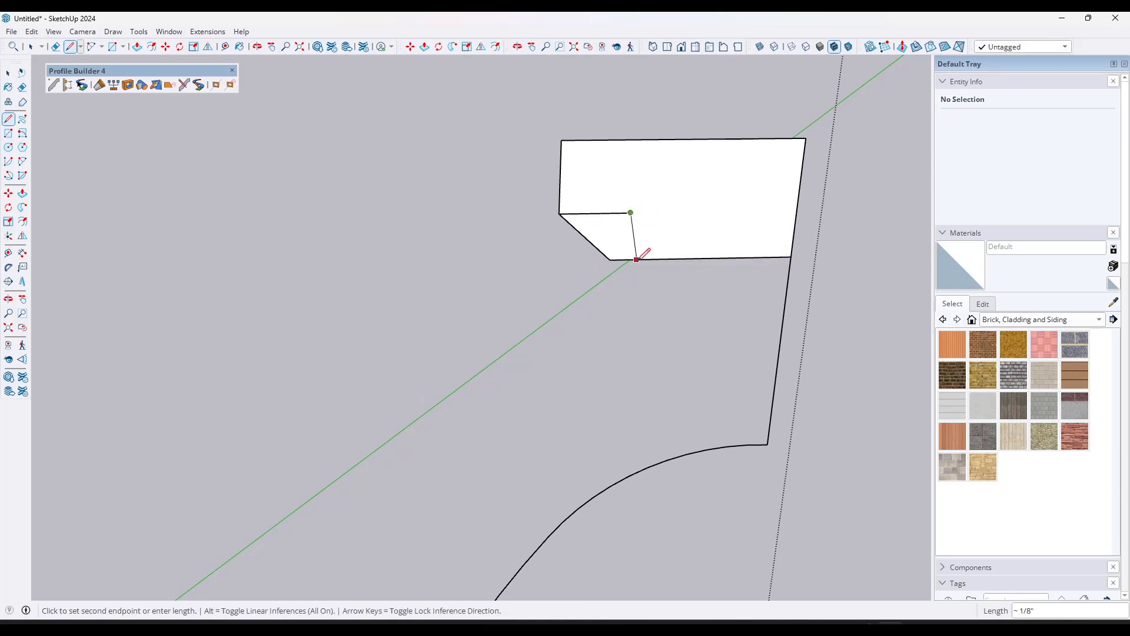
pyautogui.click(637, 254)
pyautogui.press('e')
pyautogui.moveTo(618, 255); pyautogui.dragTo(584, 230)
pyautogui.scroll(-2, 585, 230)
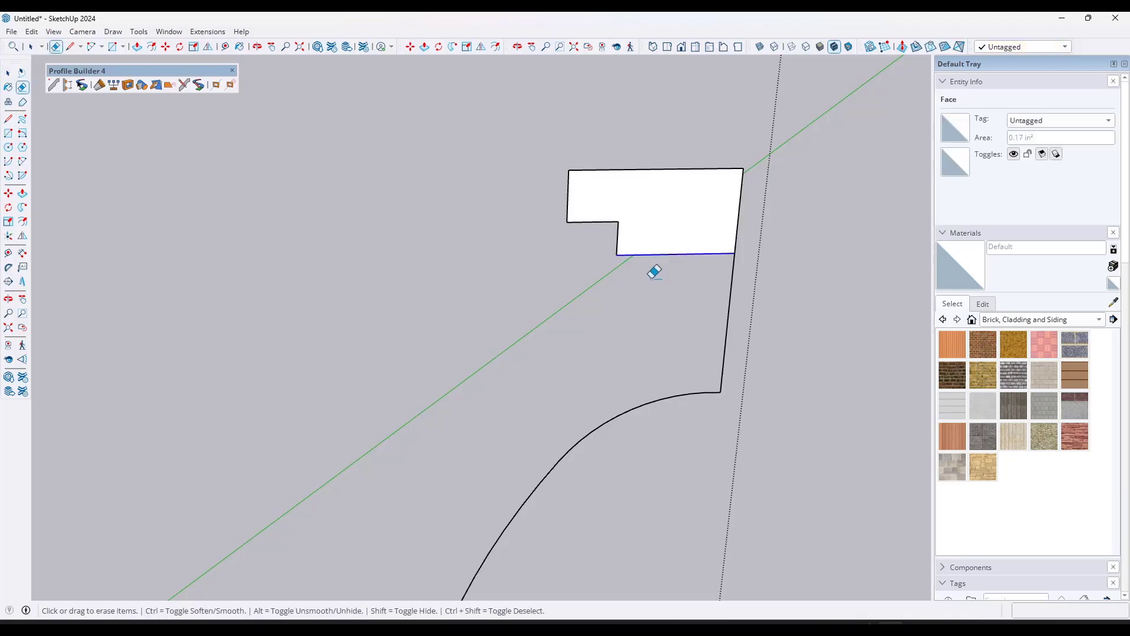
pyautogui.moveTo(652, 278); pyautogui.dragTo(657, 287)
# Step: Finish the profile edit and update the shape of all members with the same profile name
pyautogui.press('space')
pyautogui.scroll(-5, 630, 240)
pyautogui.click(746, 241)
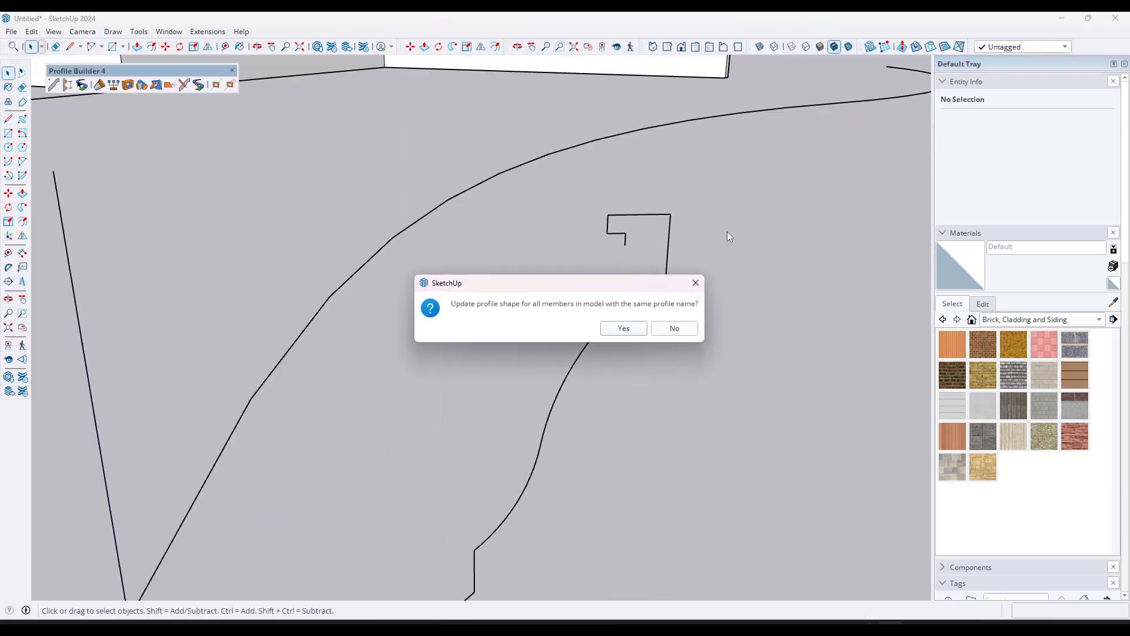
pyautogui.click(623, 329)
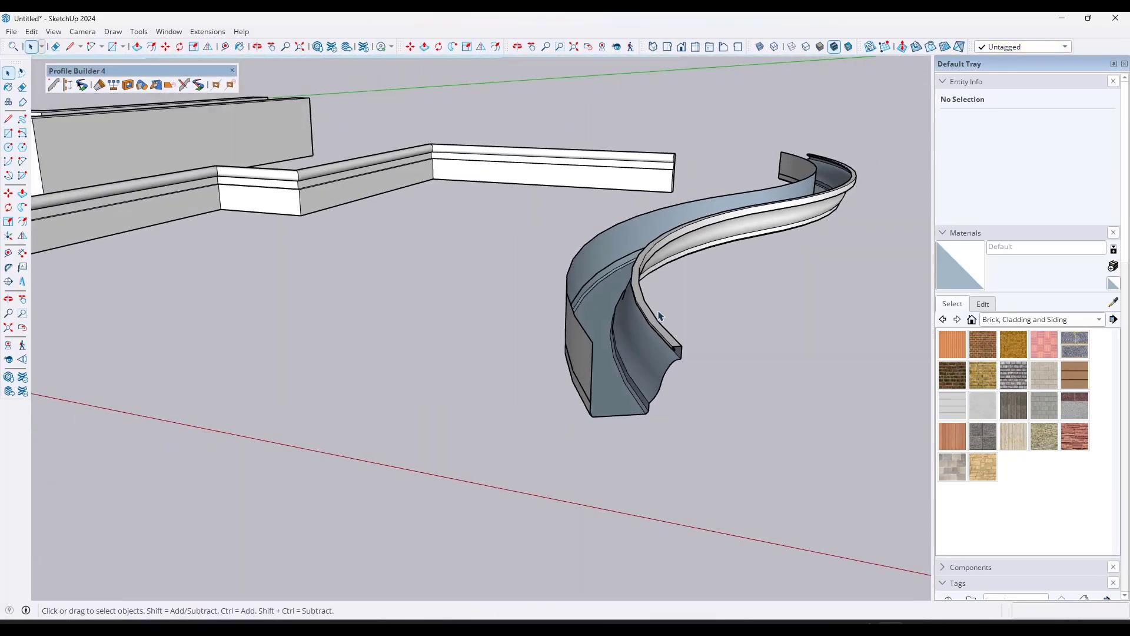
# Step: Examine the reshaped lip at the curved gutter's near end, close up and from farther away
pyautogui.scroll(5, 675, 362)
pyautogui.scroll(3, 669, 349)
pyautogui.moveTo(677, 344); pyautogui.dragTo(602, 222, button='middle')
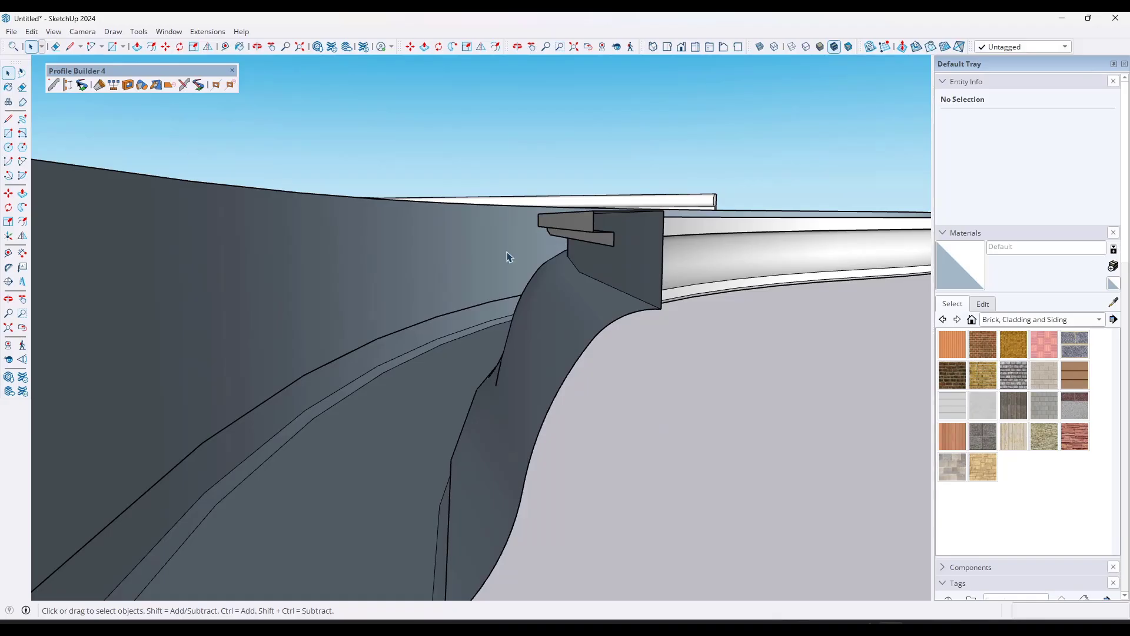
pyautogui.scroll(-7, 511, 264)
pyautogui.moveTo(497, 270); pyautogui.dragTo(497, 306, button='middle')
pyautogui.scroll(-3, 525, 285)
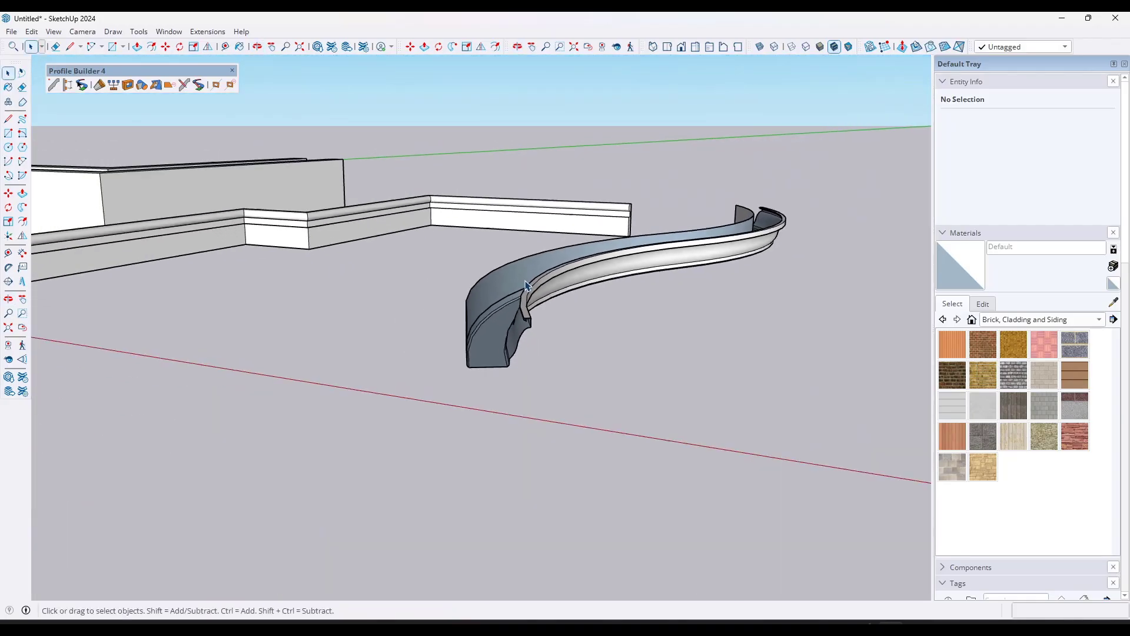
pyautogui.scroll(1, 526, 285)
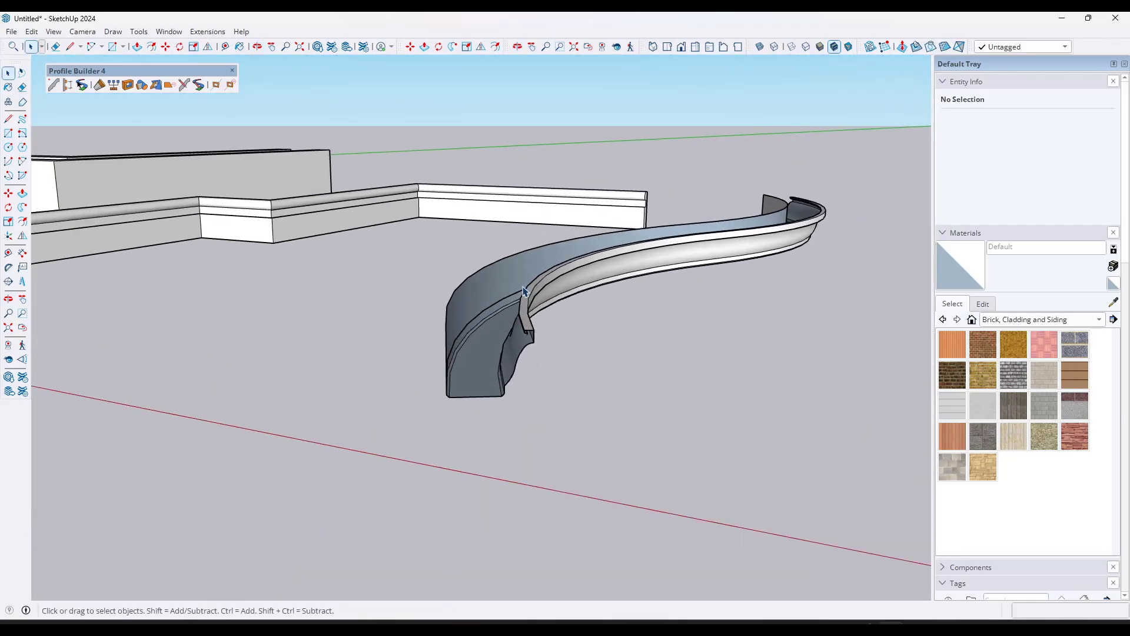